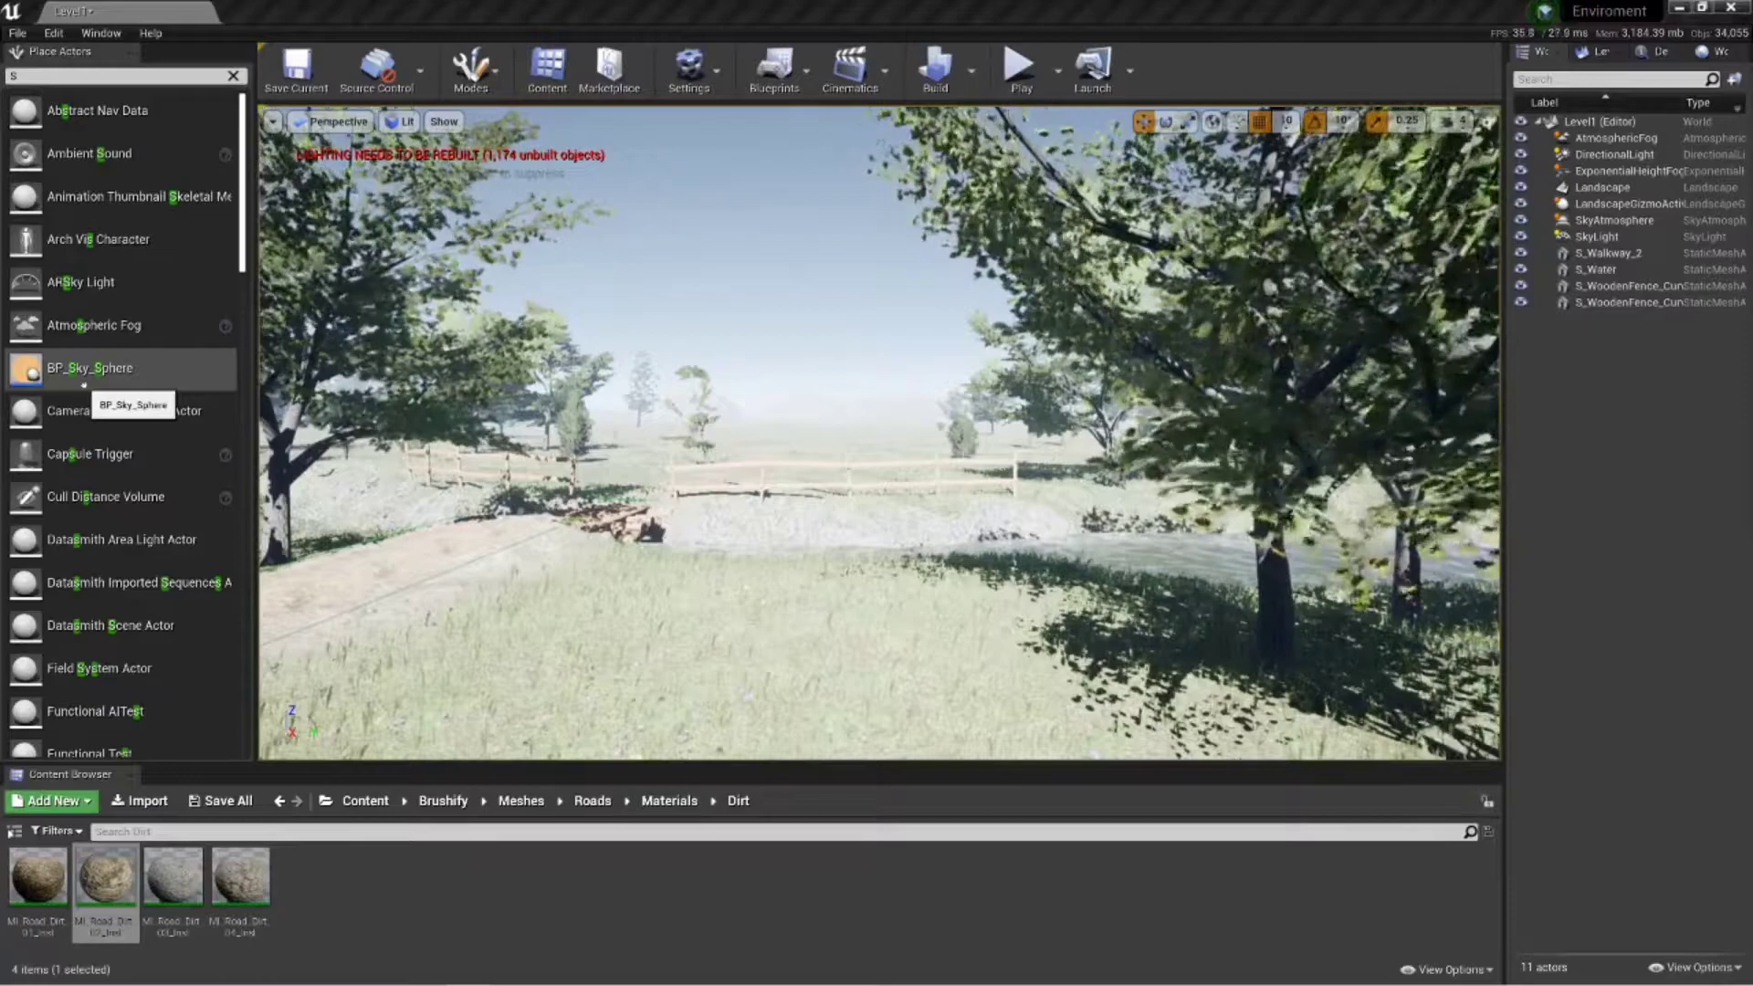
# Add a BP_Sky_Sphere to the grass area and assign the DirectionalLight as its directional light actor
pyautogui.moveTo(84, 370); pyautogui.dragTo(762, 639)
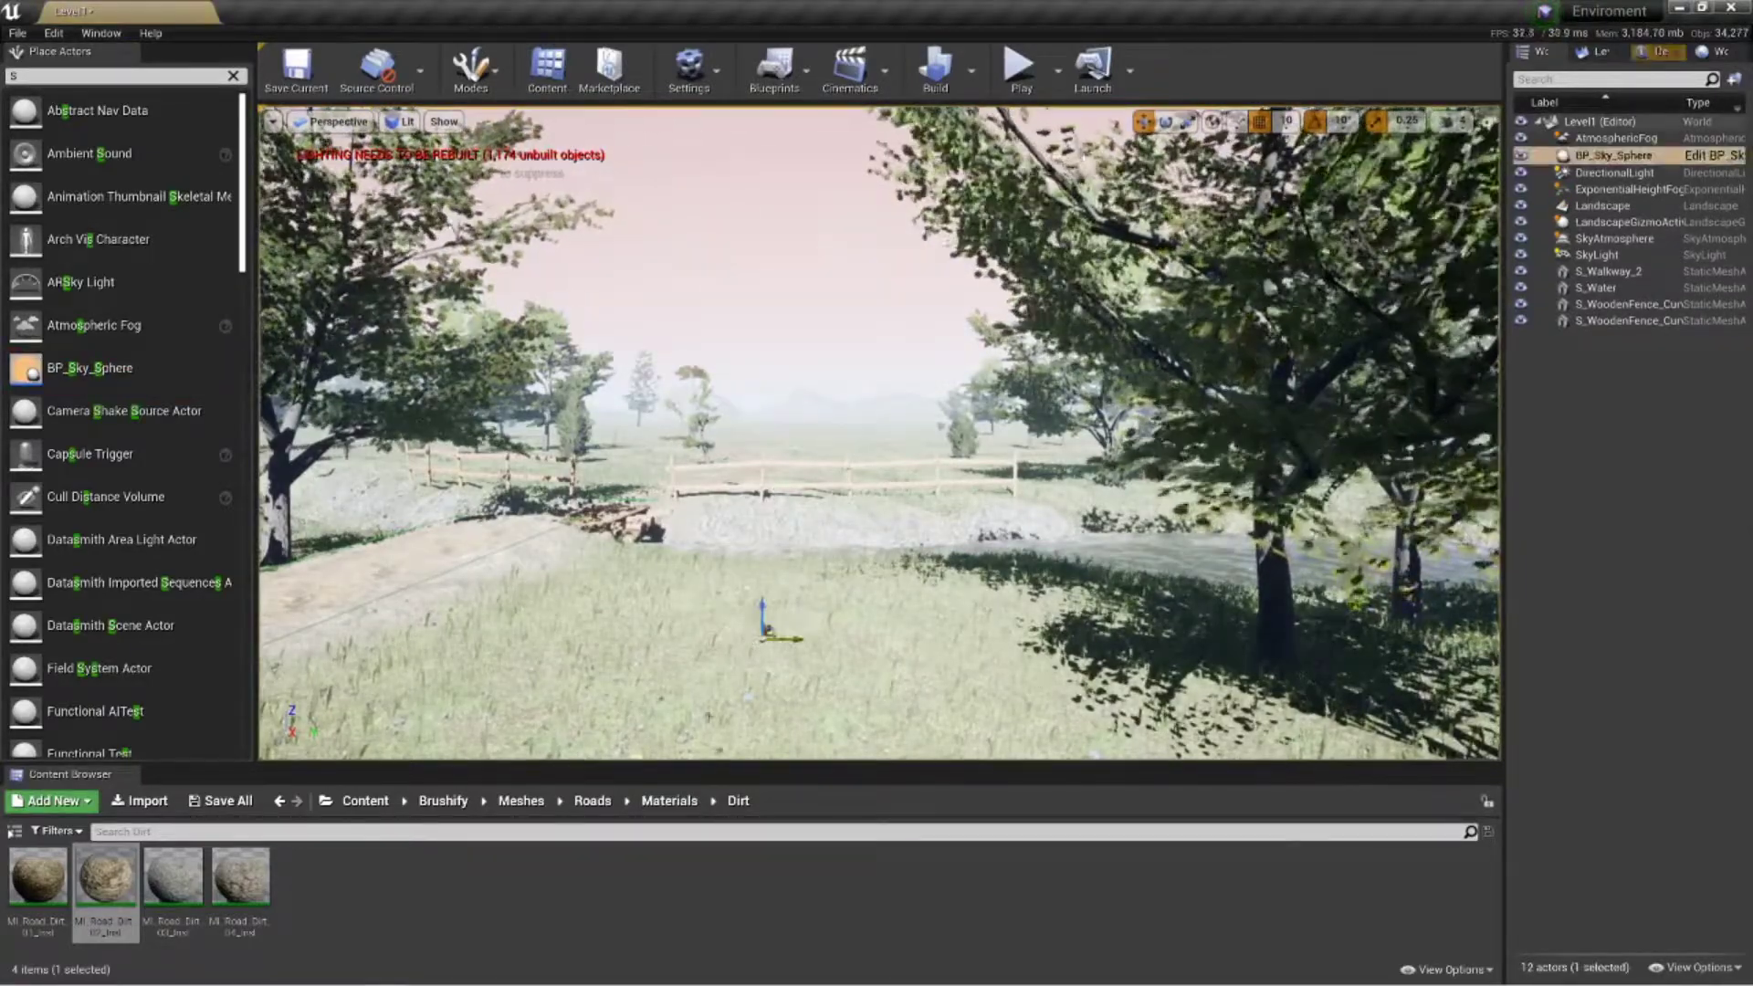
pyautogui.moveTo(880, 433)
pyautogui.mouseDown(button='right')
pyautogui.moveTo(884, 284)
pyautogui.moveTo(893, 475)
pyautogui.moveTo(876, 440)
pyautogui.mouseUp(button='right')
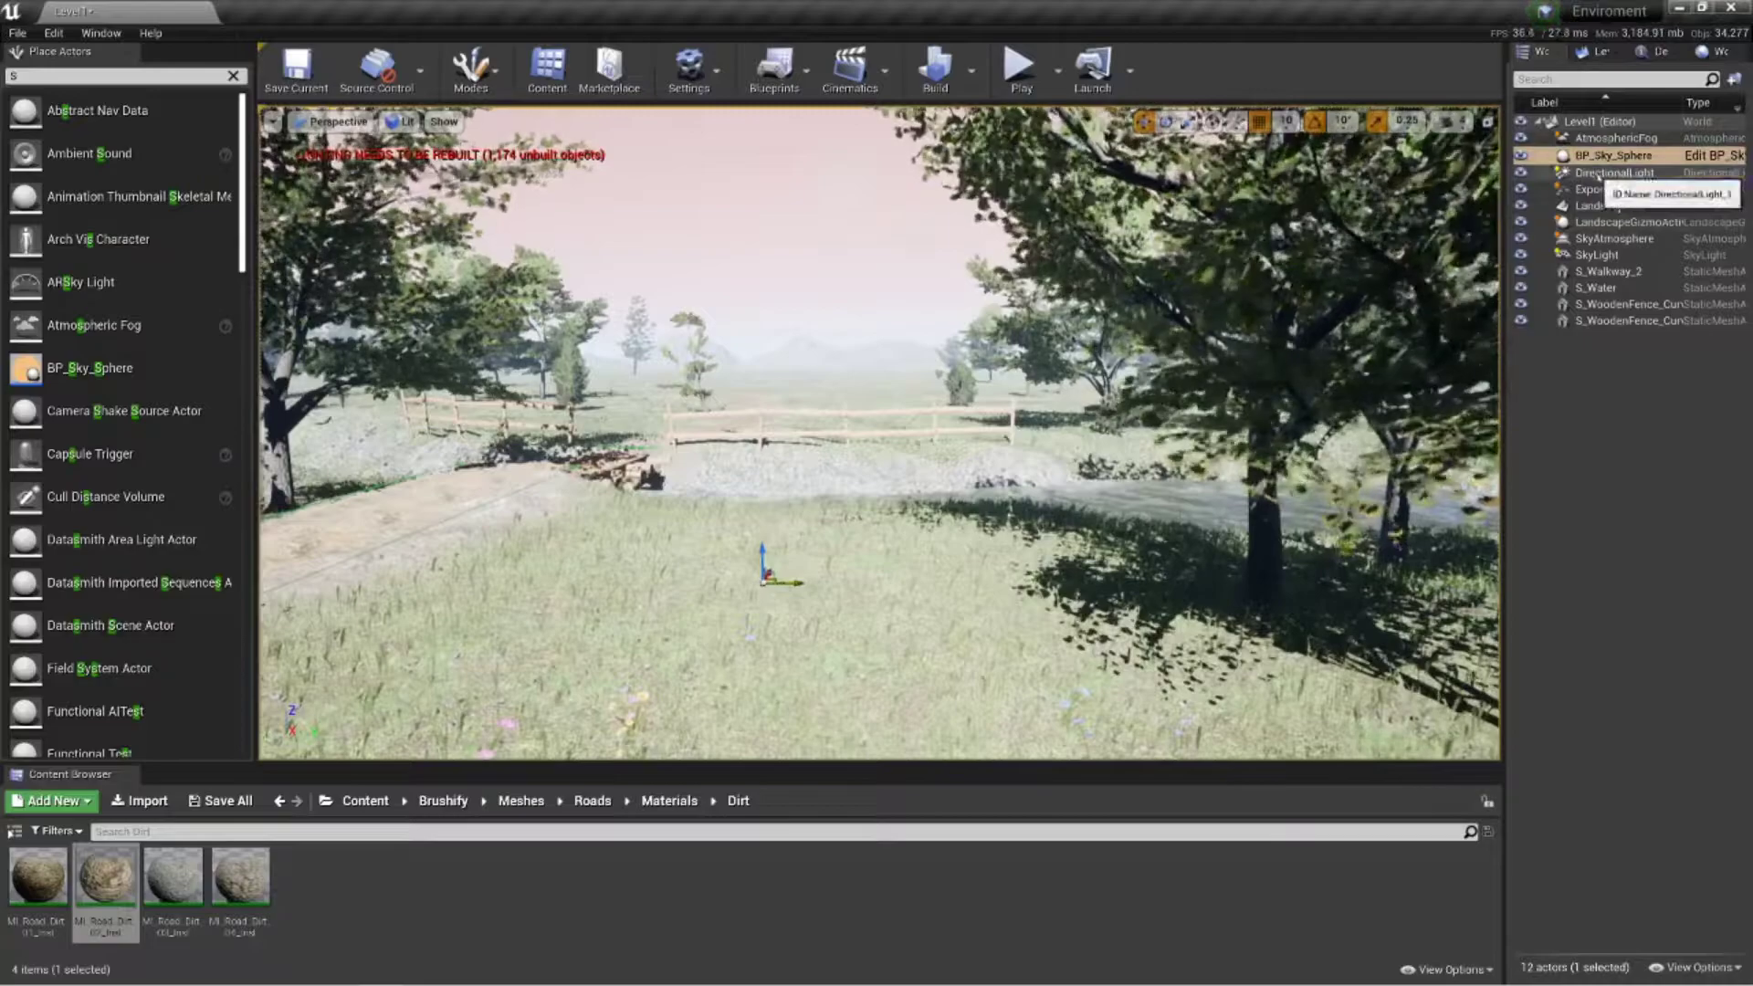
pyautogui.click(1615, 172)
pyautogui.click(1615, 155)
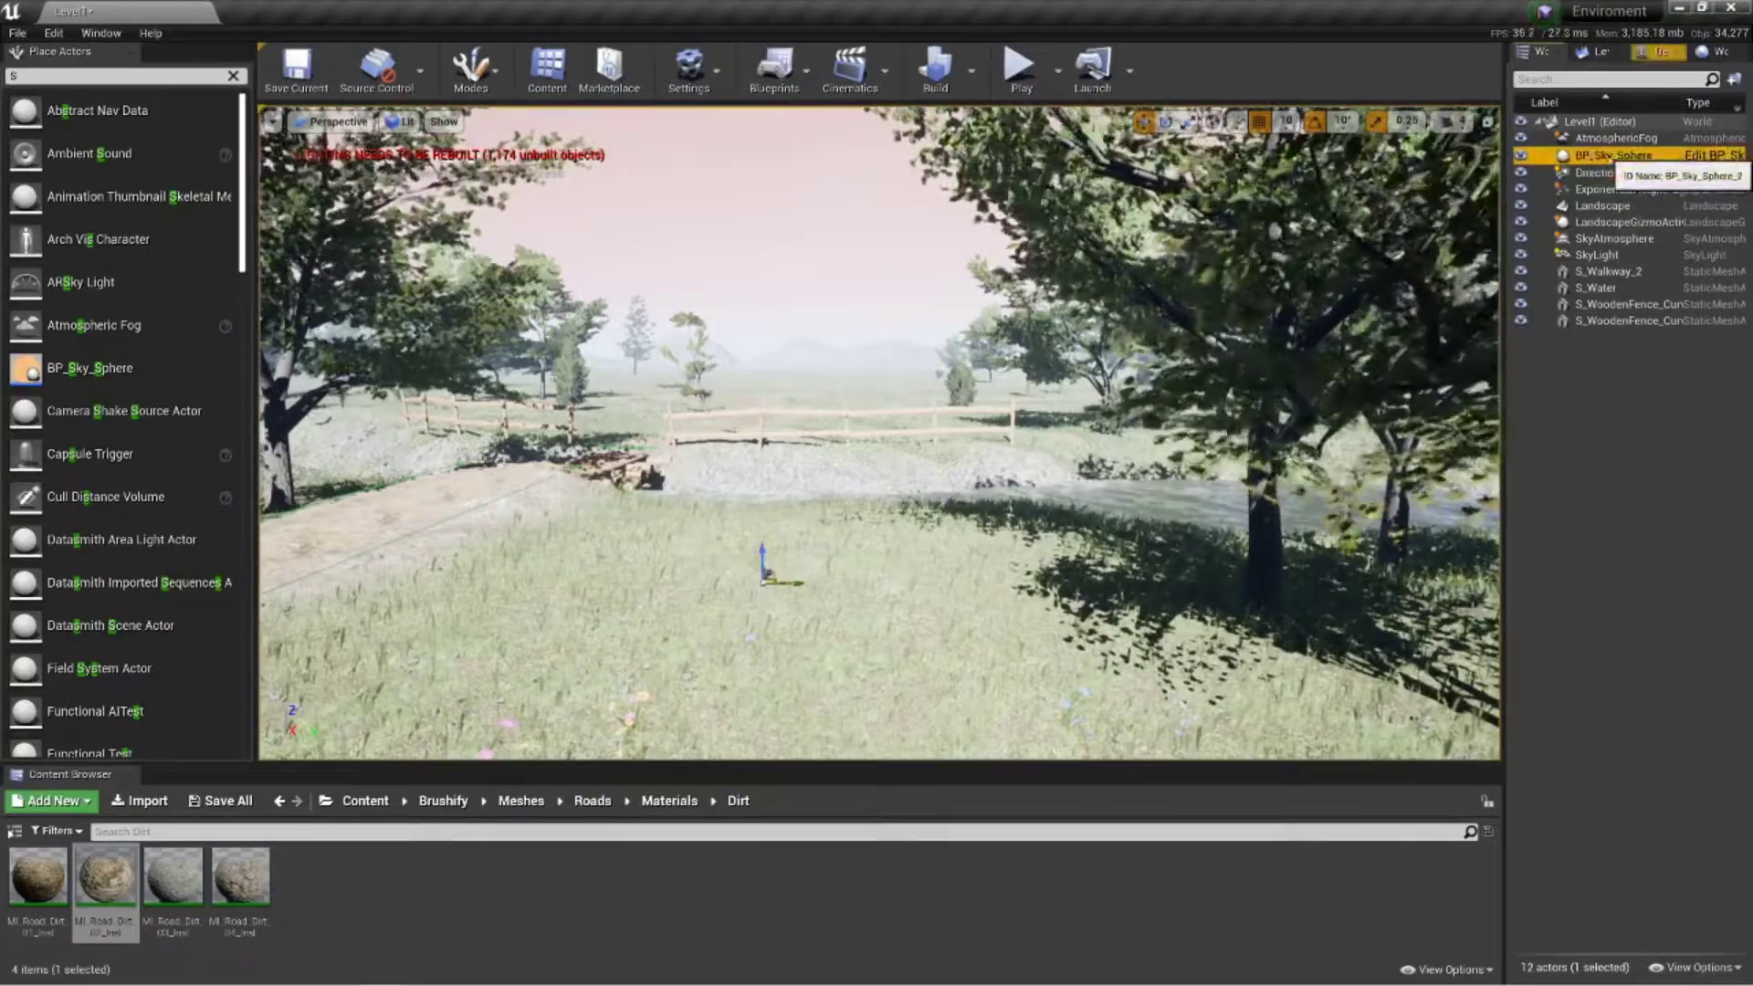
pyautogui.click(1664, 52)
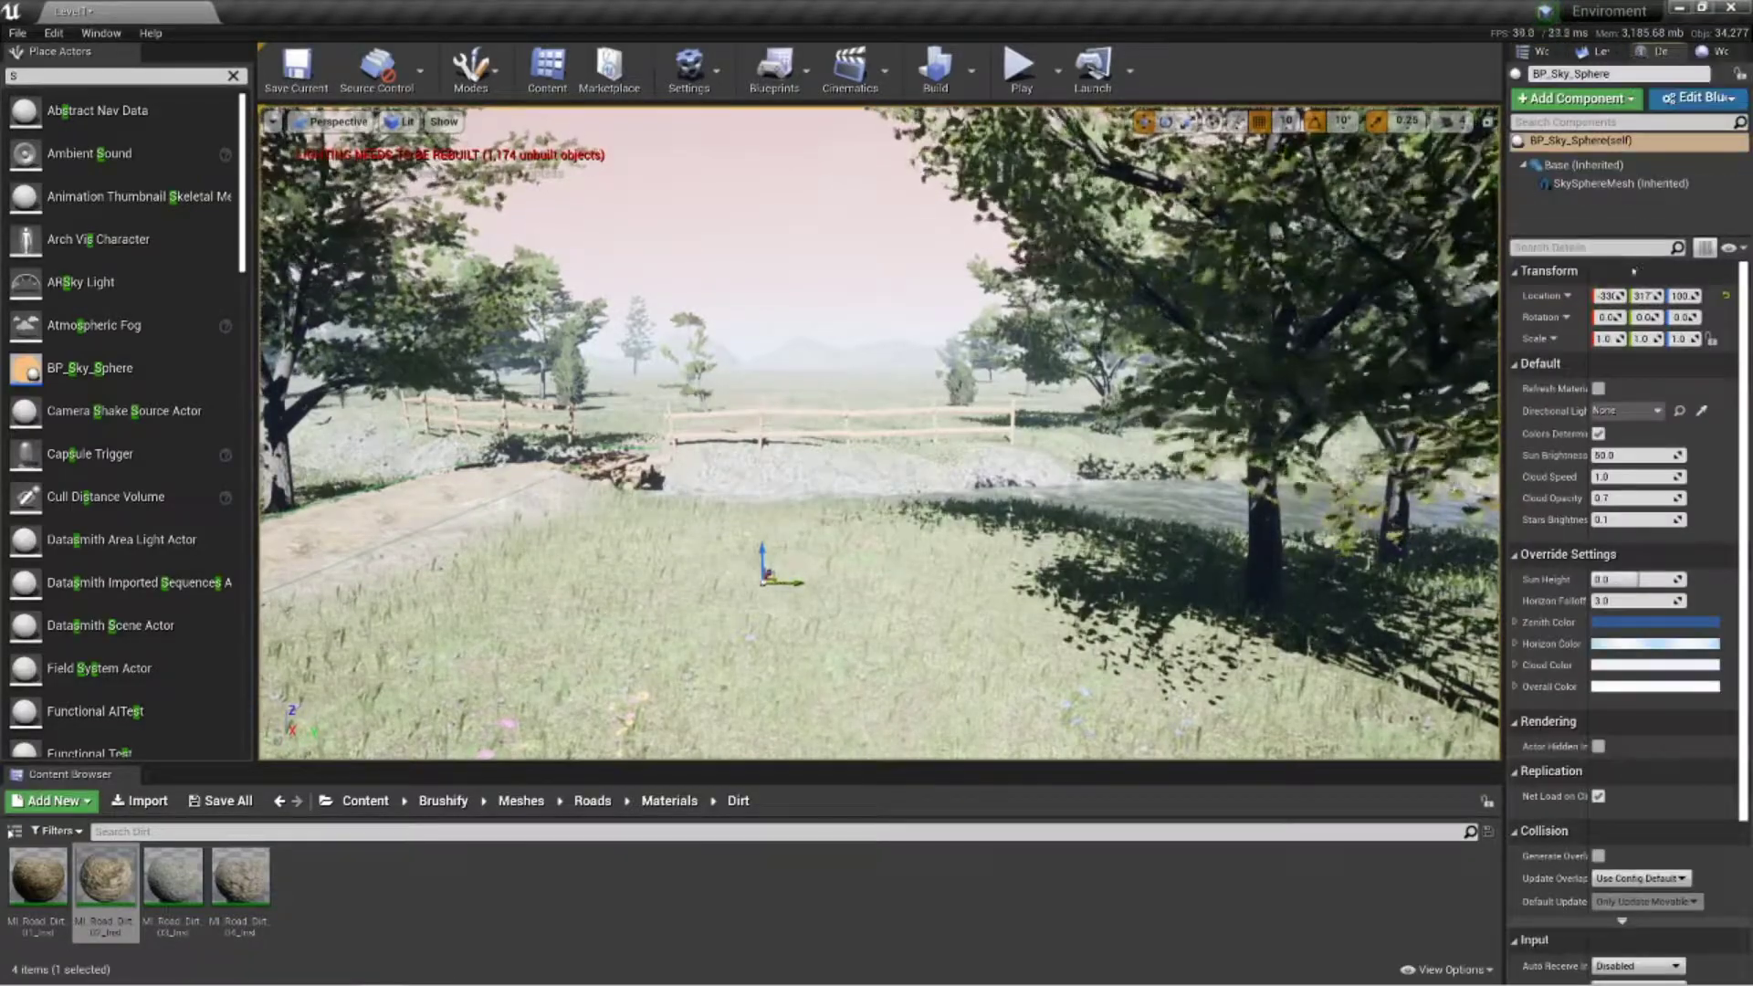
pyautogui.click(1632, 412)
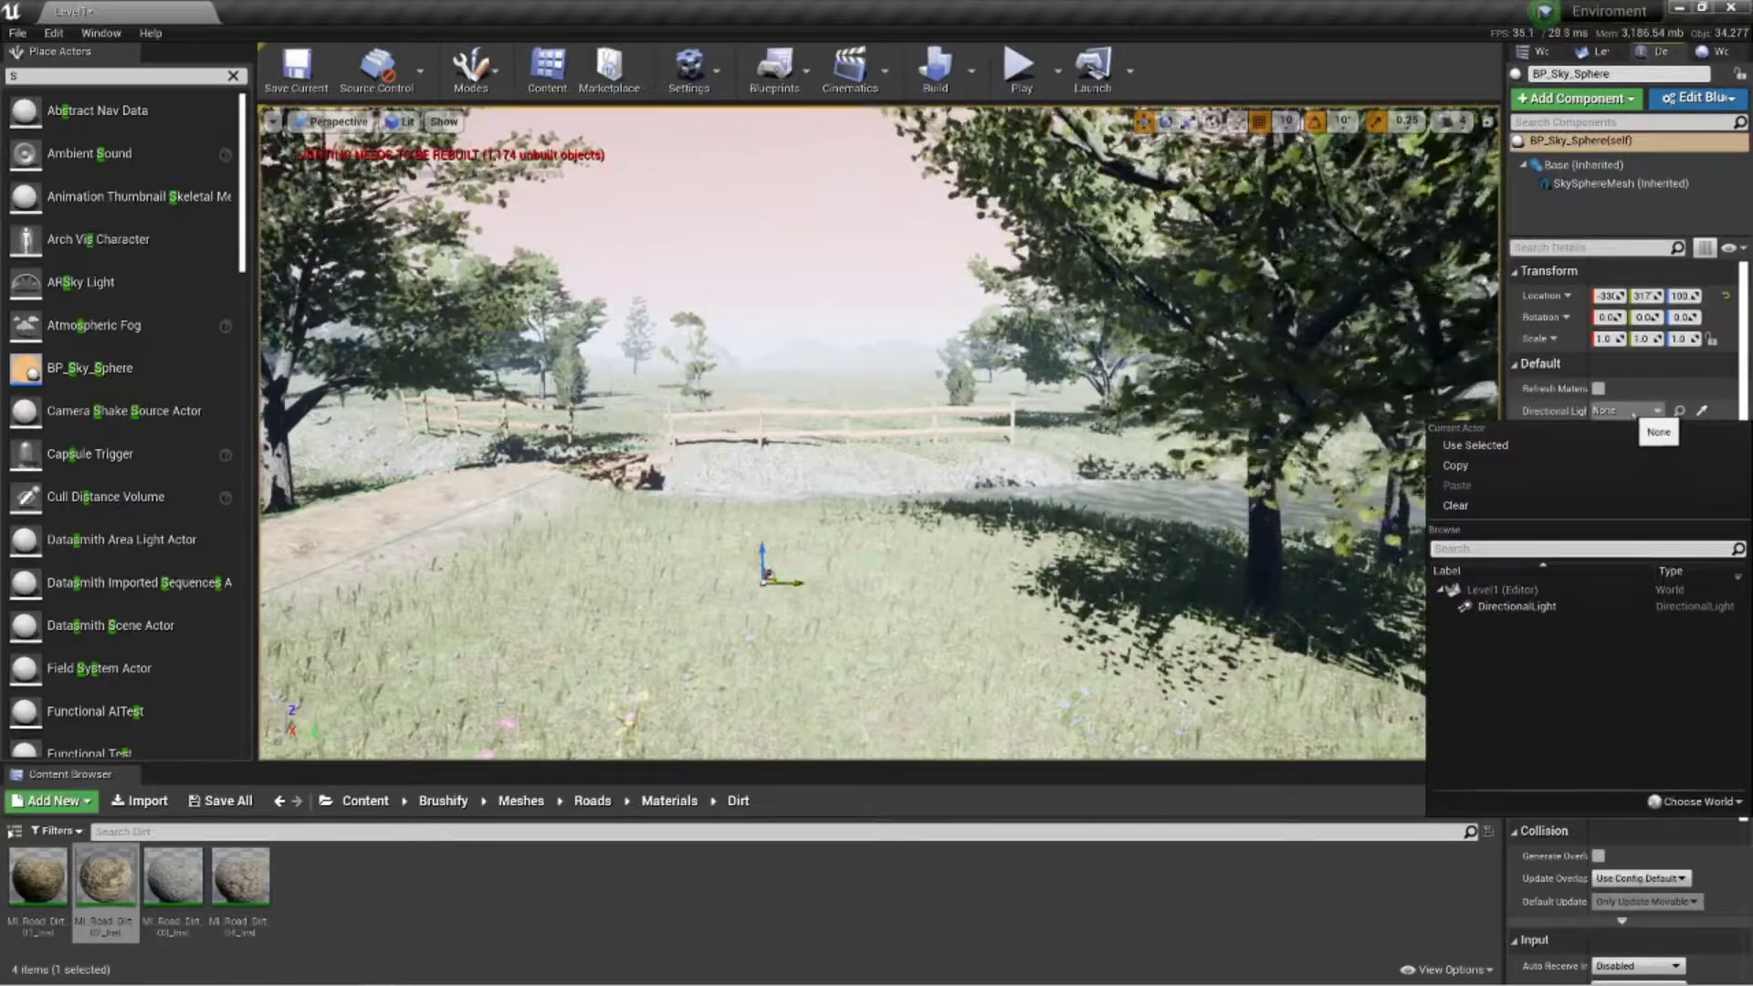
pyautogui.click(1564, 608)
pyautogui.moveTo(948, 319); pyautogui.dragTo(964, 361, button='right')
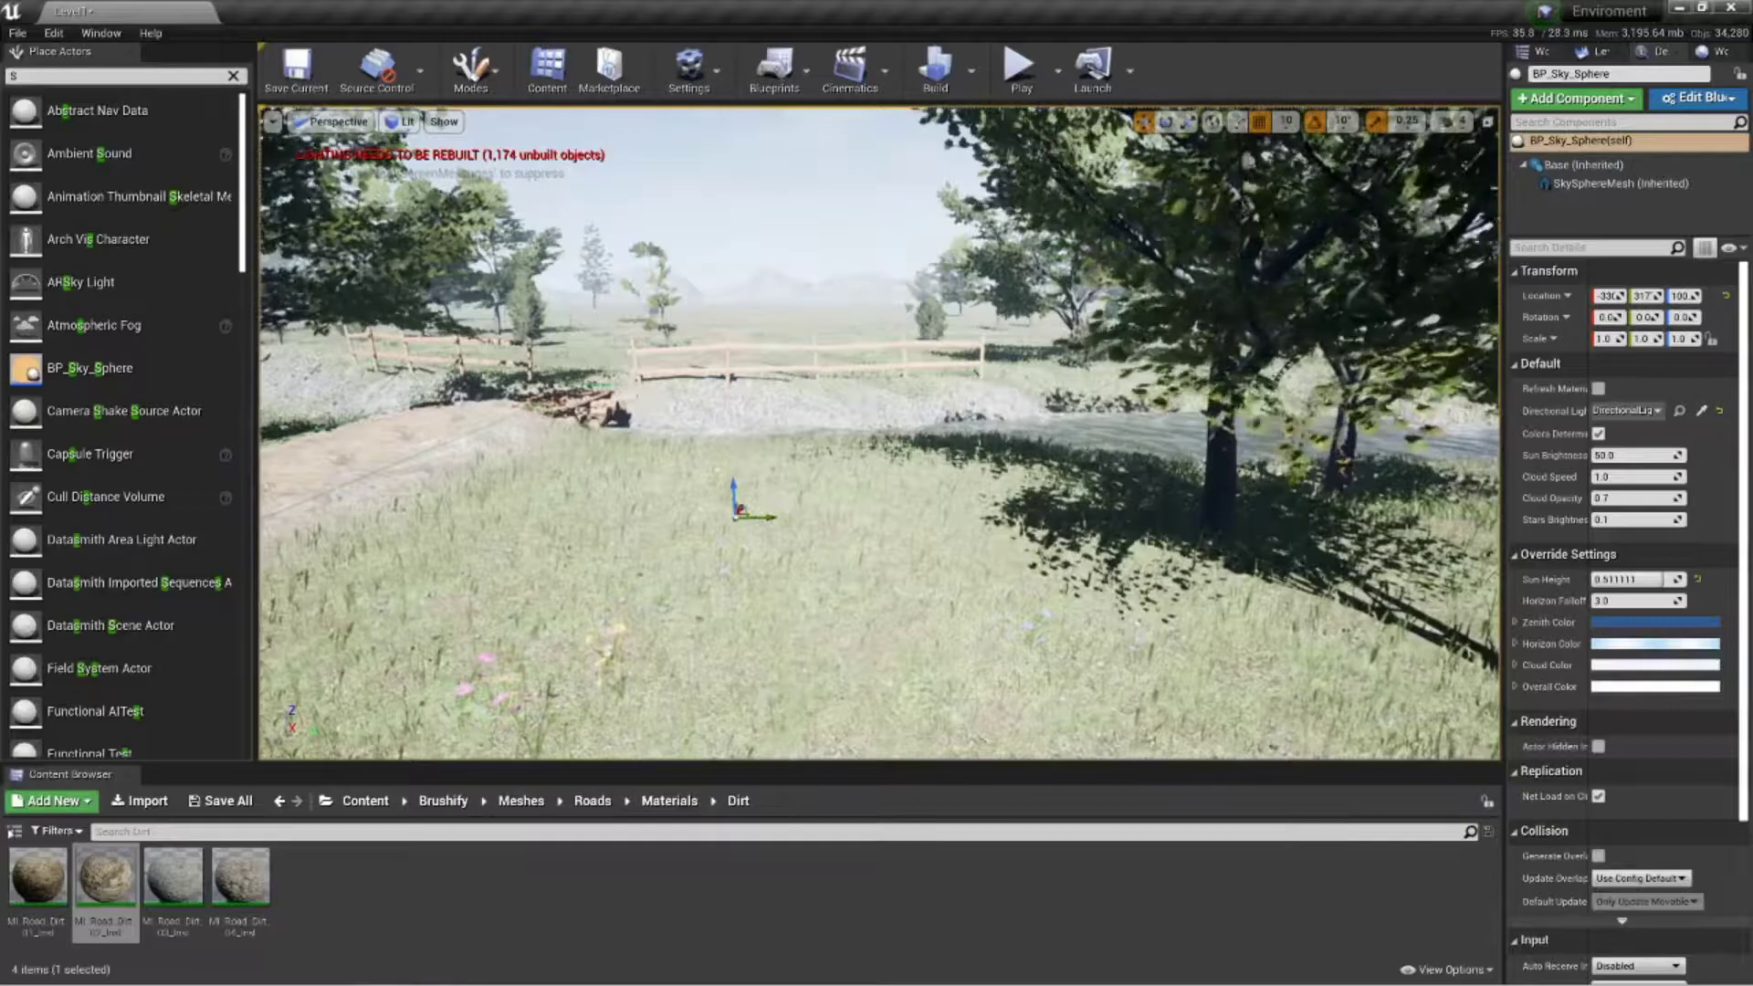
pyautogui.moveTo(1132, 438); pyautogui.dragTo(941, 345, button='right')
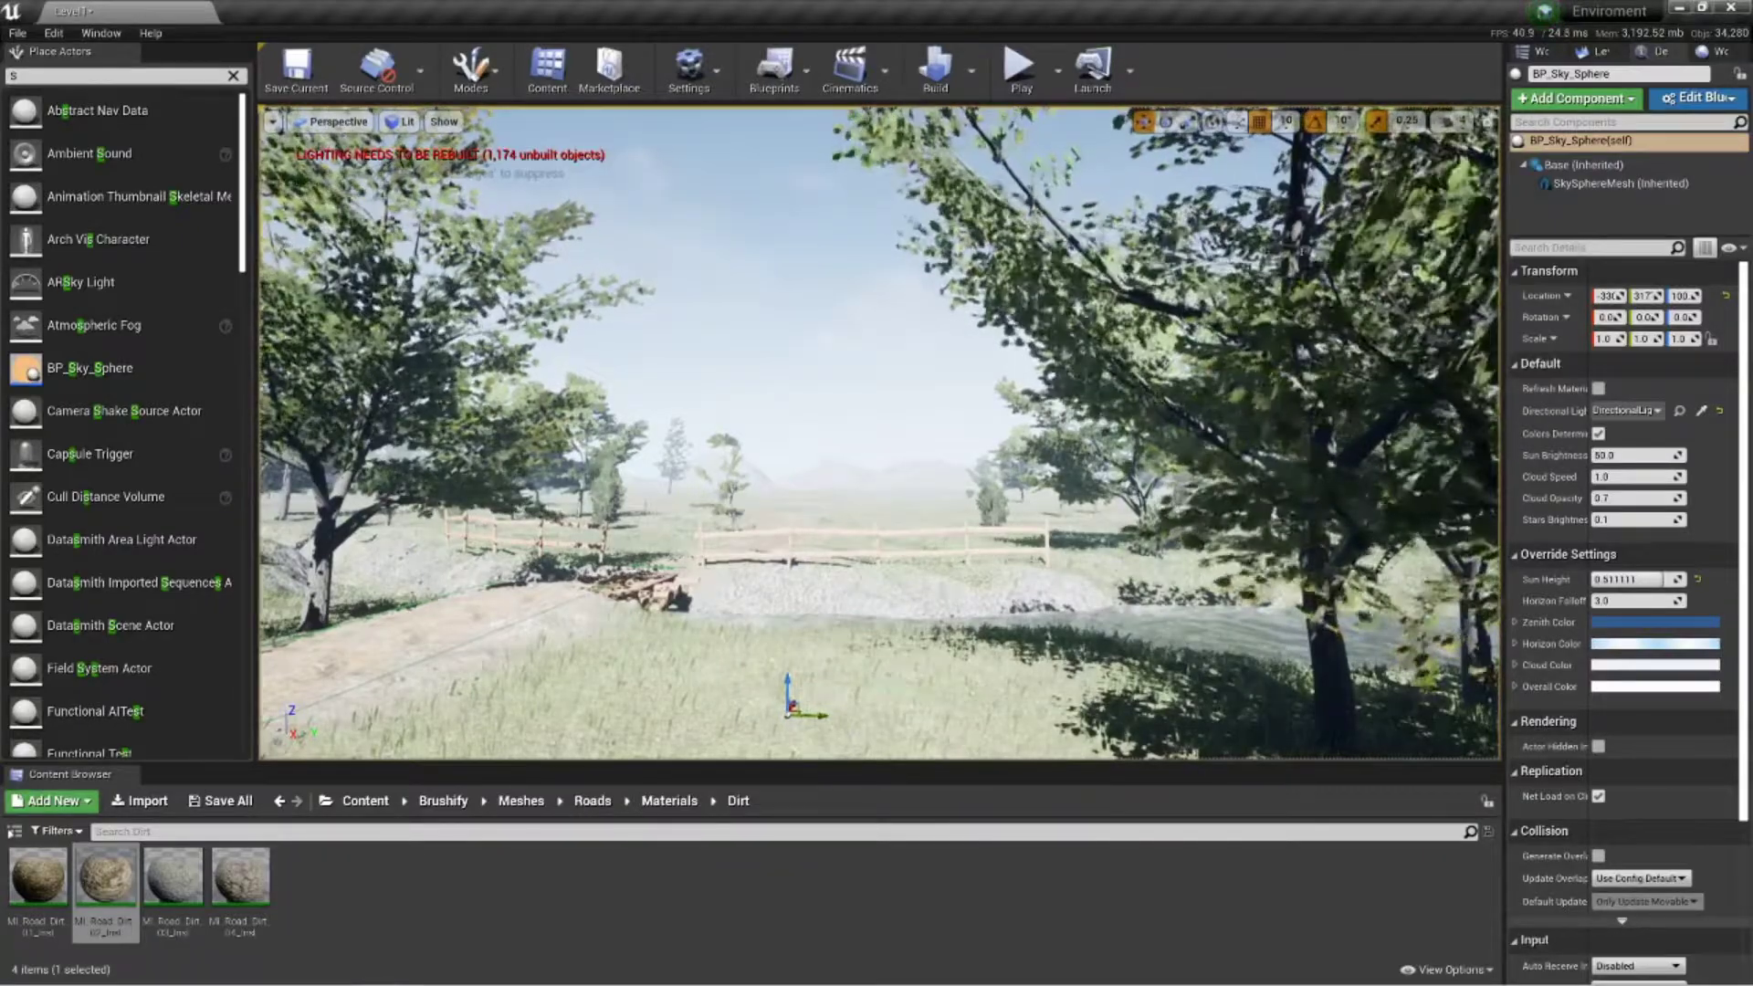
pyautogui.moveTo(853, 380); pyautogui.dragTo(804, 292, button='right')
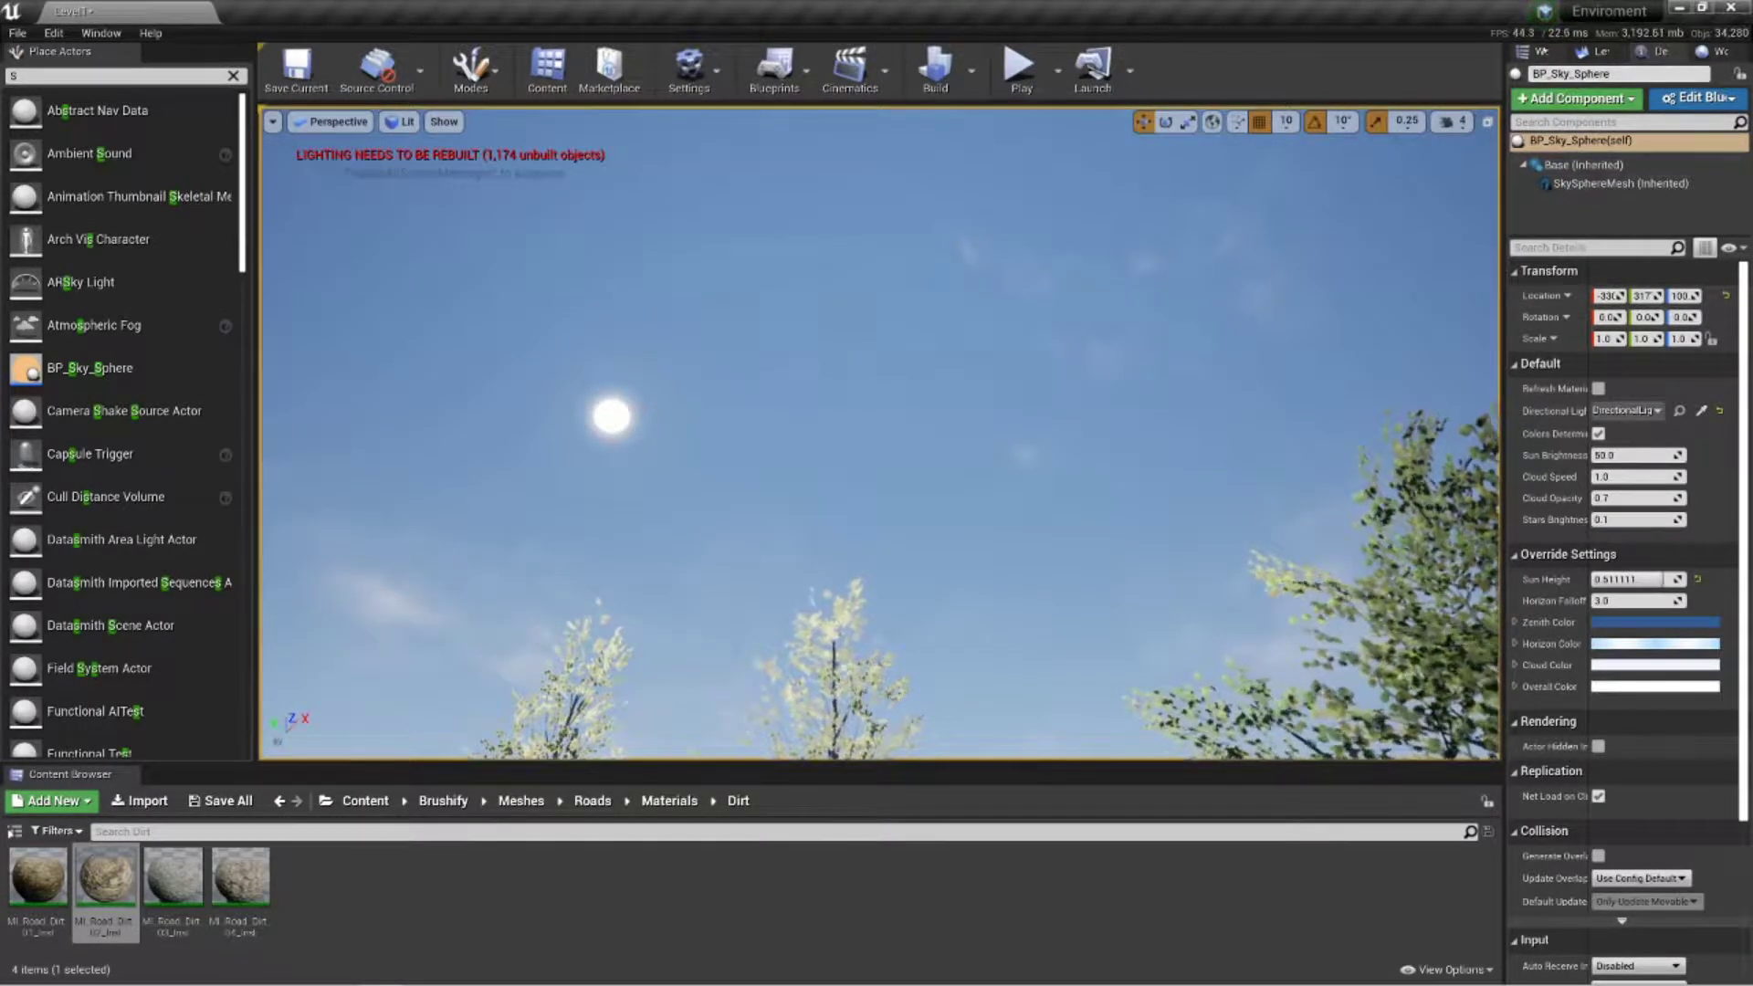
# Focus on the DirectionalLight and turn it about -40 degrees with the Rotate tool to reposition the sun
pyautogui.click(1539, 51)
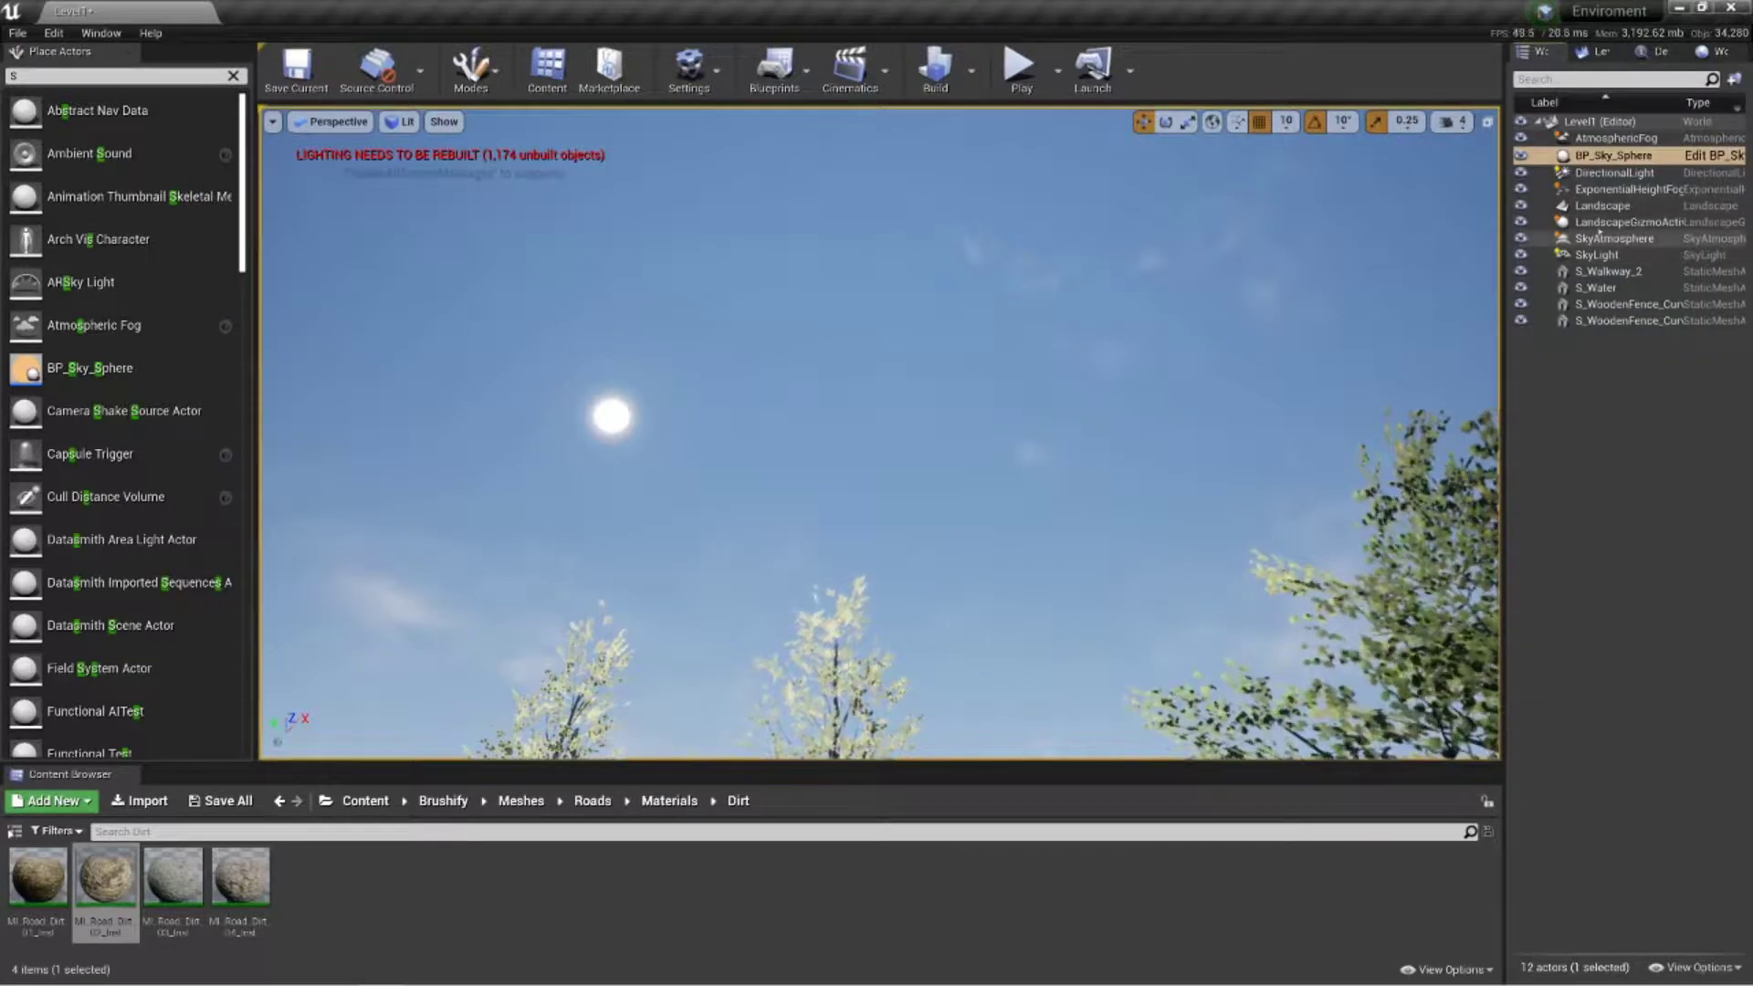
pyautogui.doubleClick(1612, 173)
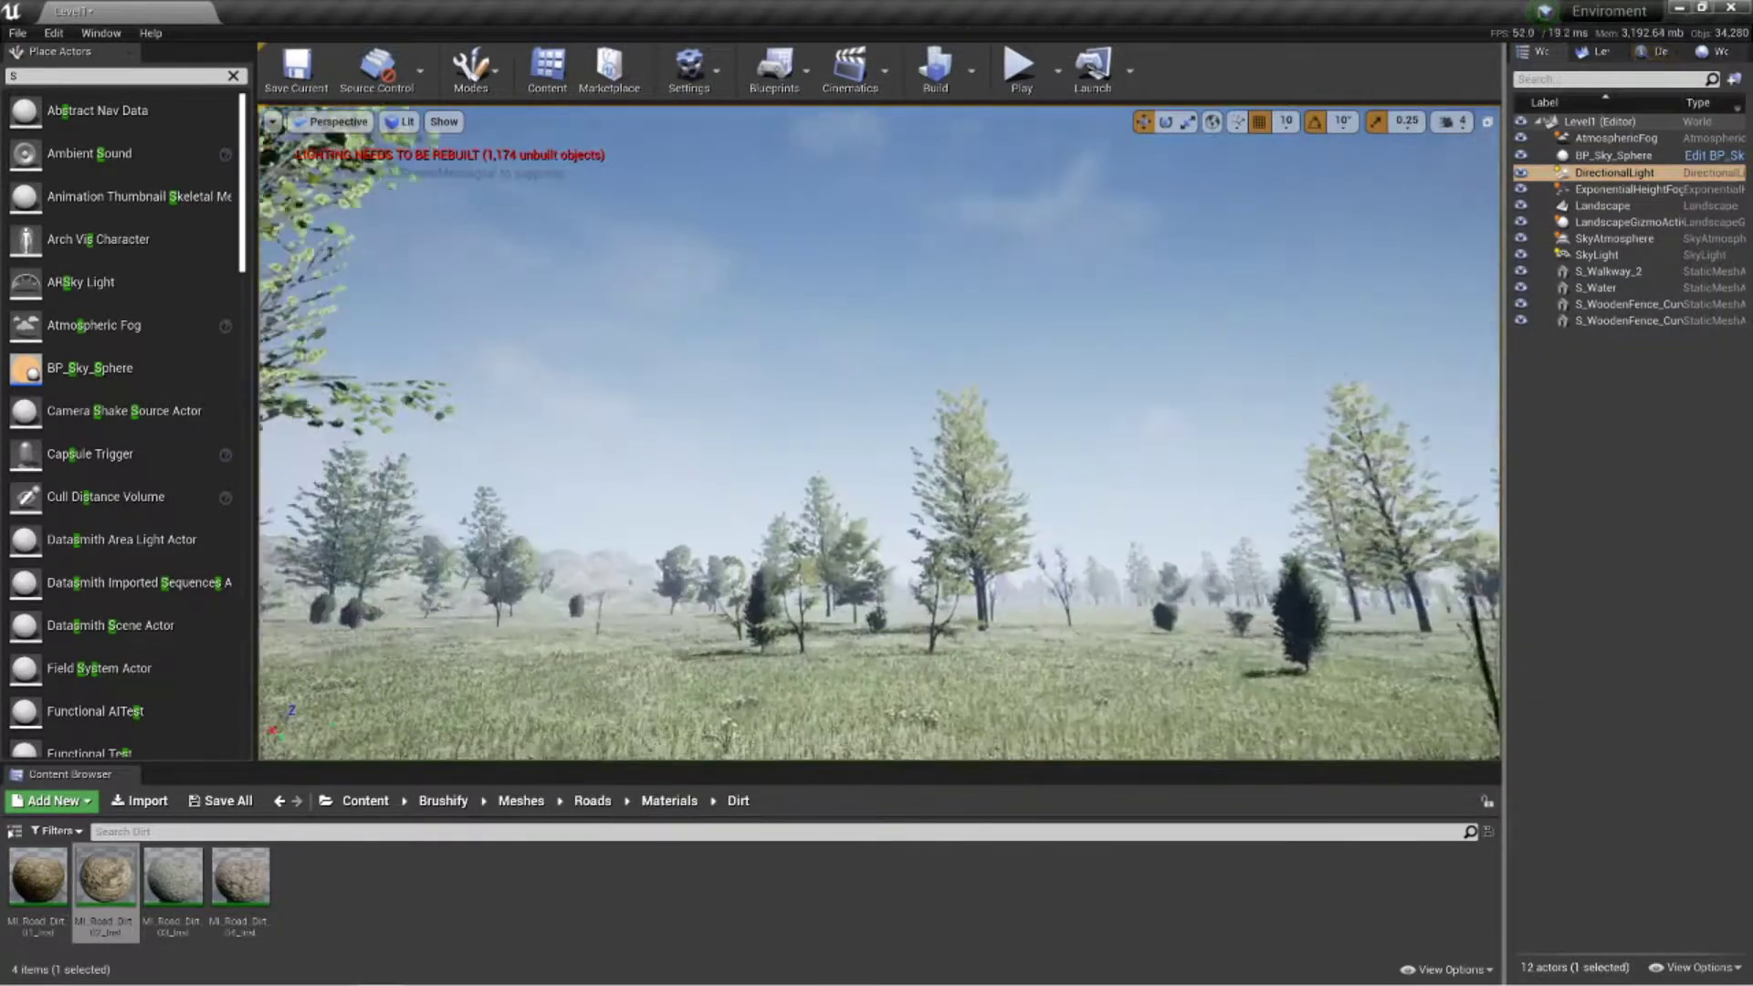
pyautogui.moveTo(879, 433); pyautogui.dragTo(671, 274, button='right')
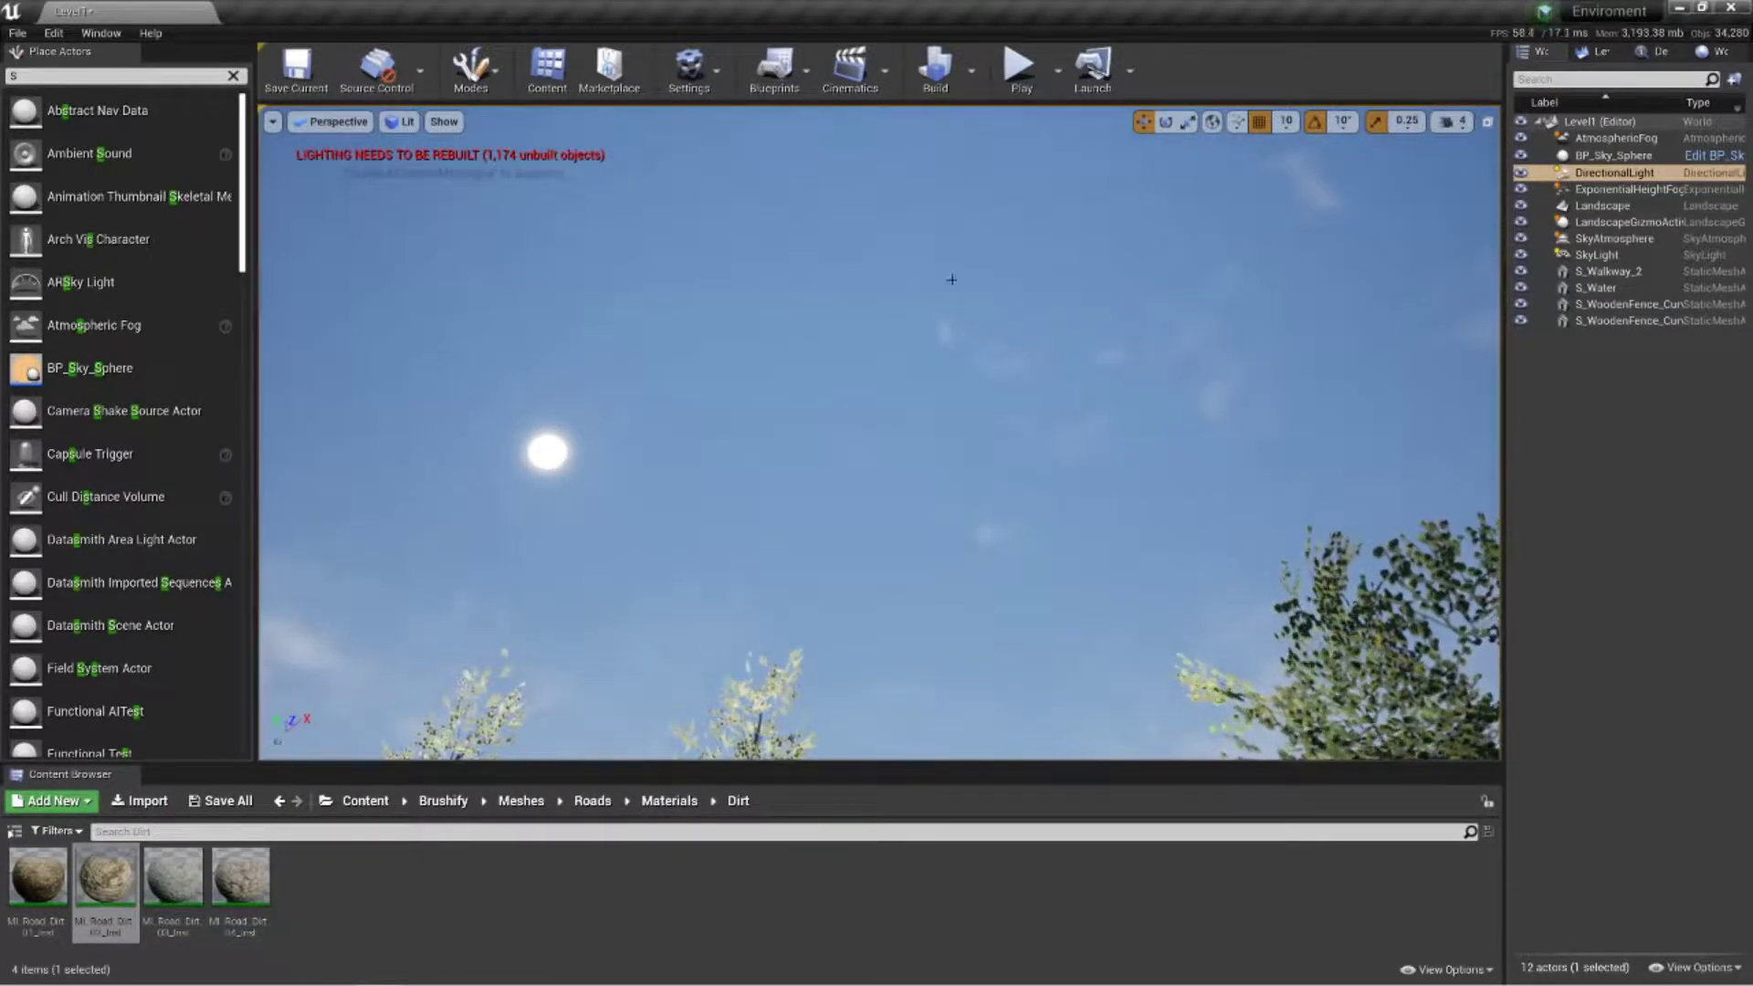
pyautogui.click(1165, 122)
pyautogui.moveTo(606, 451); pyautogui.dragTo(643, 554, button='right')
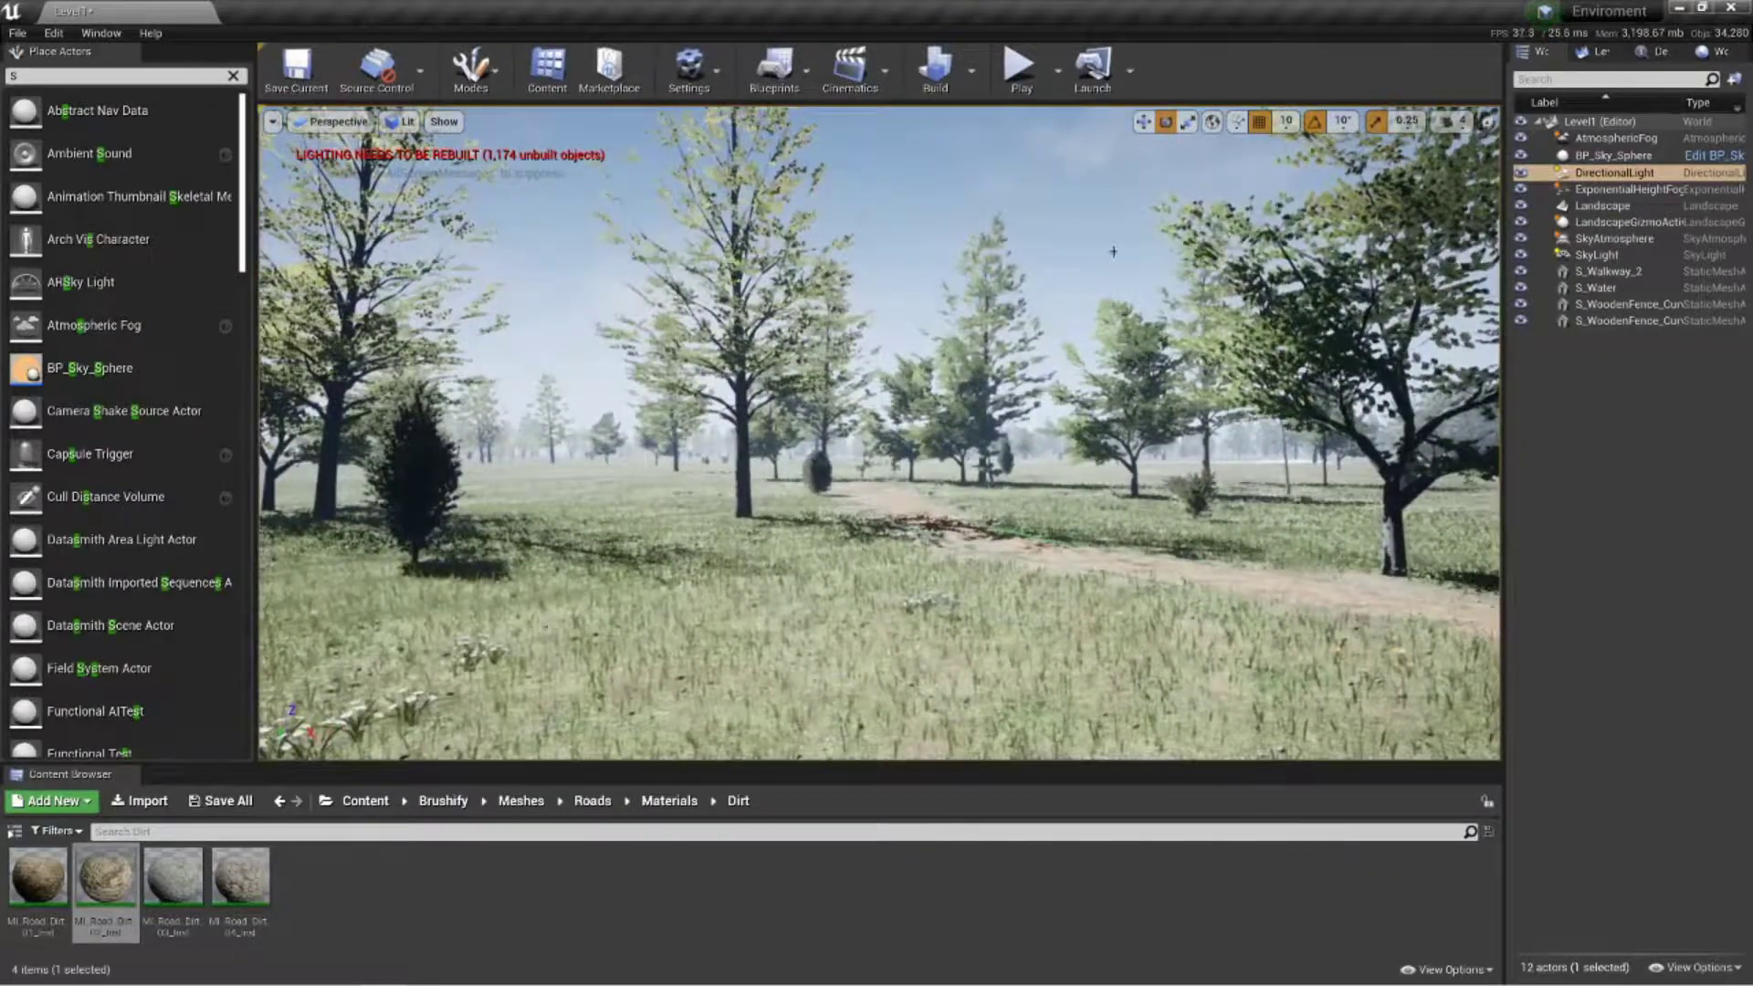
pyautogui.doubleClick(1611, 173)
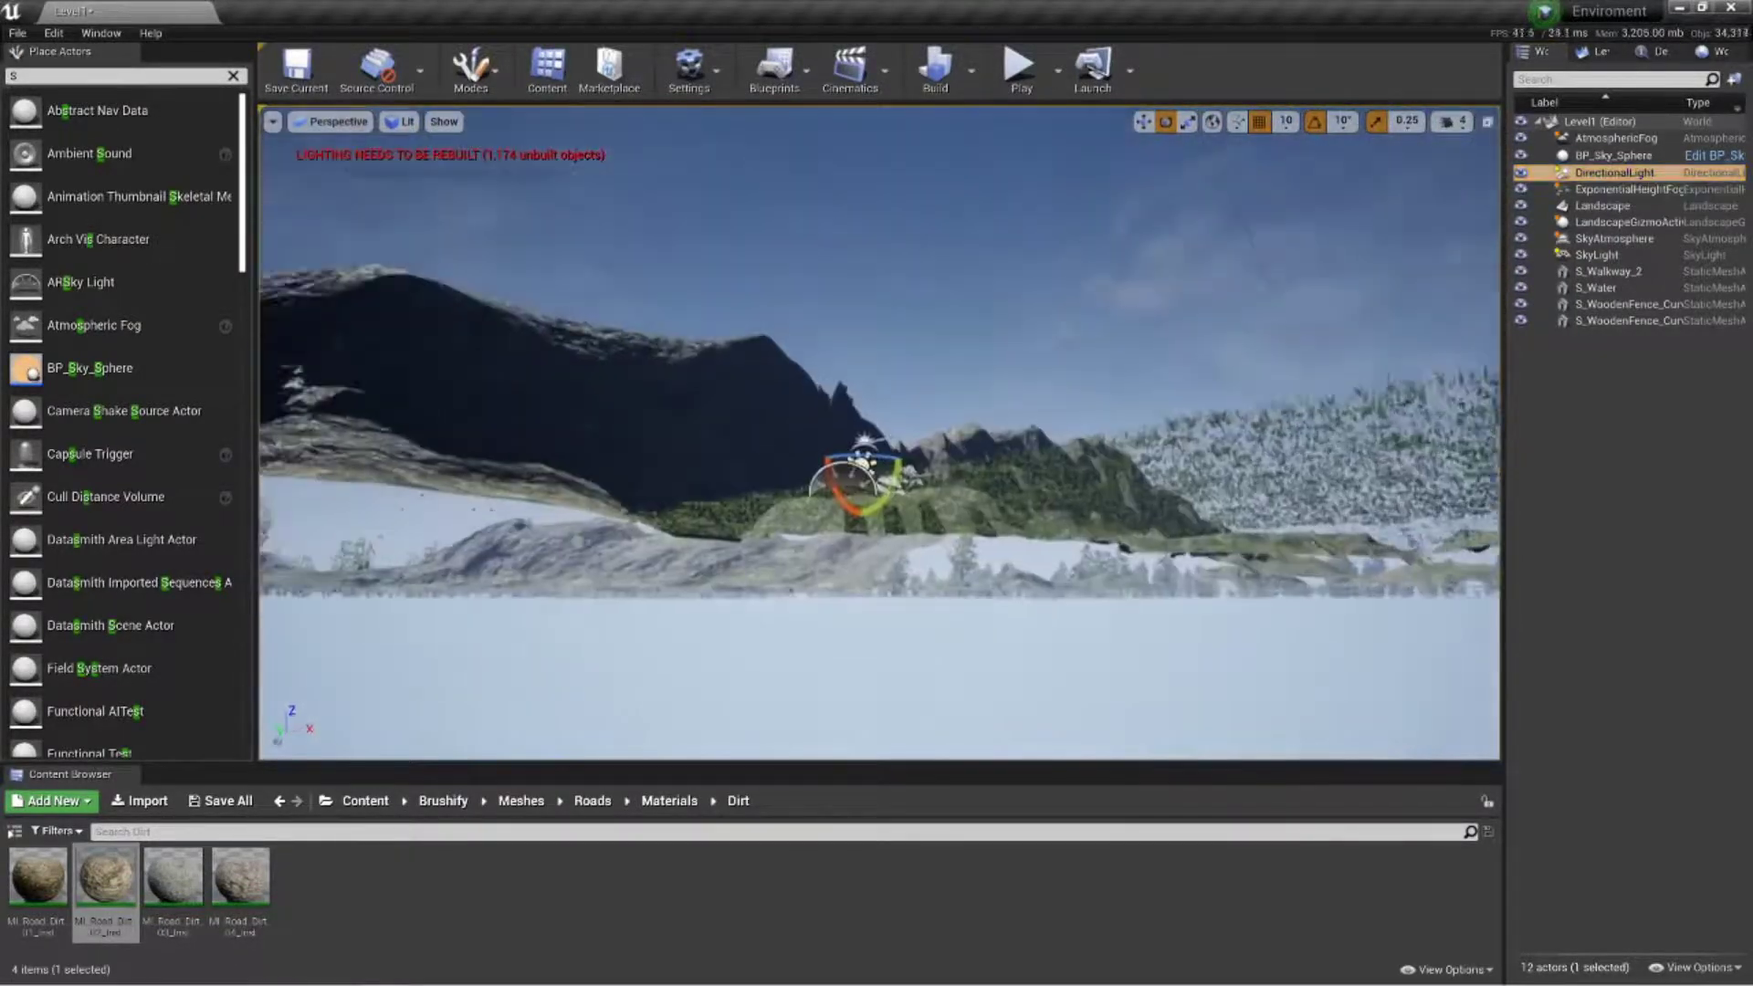
pyautogui.moveTo(881, 433); pyautogui.dragTo(785, 438, button='right')
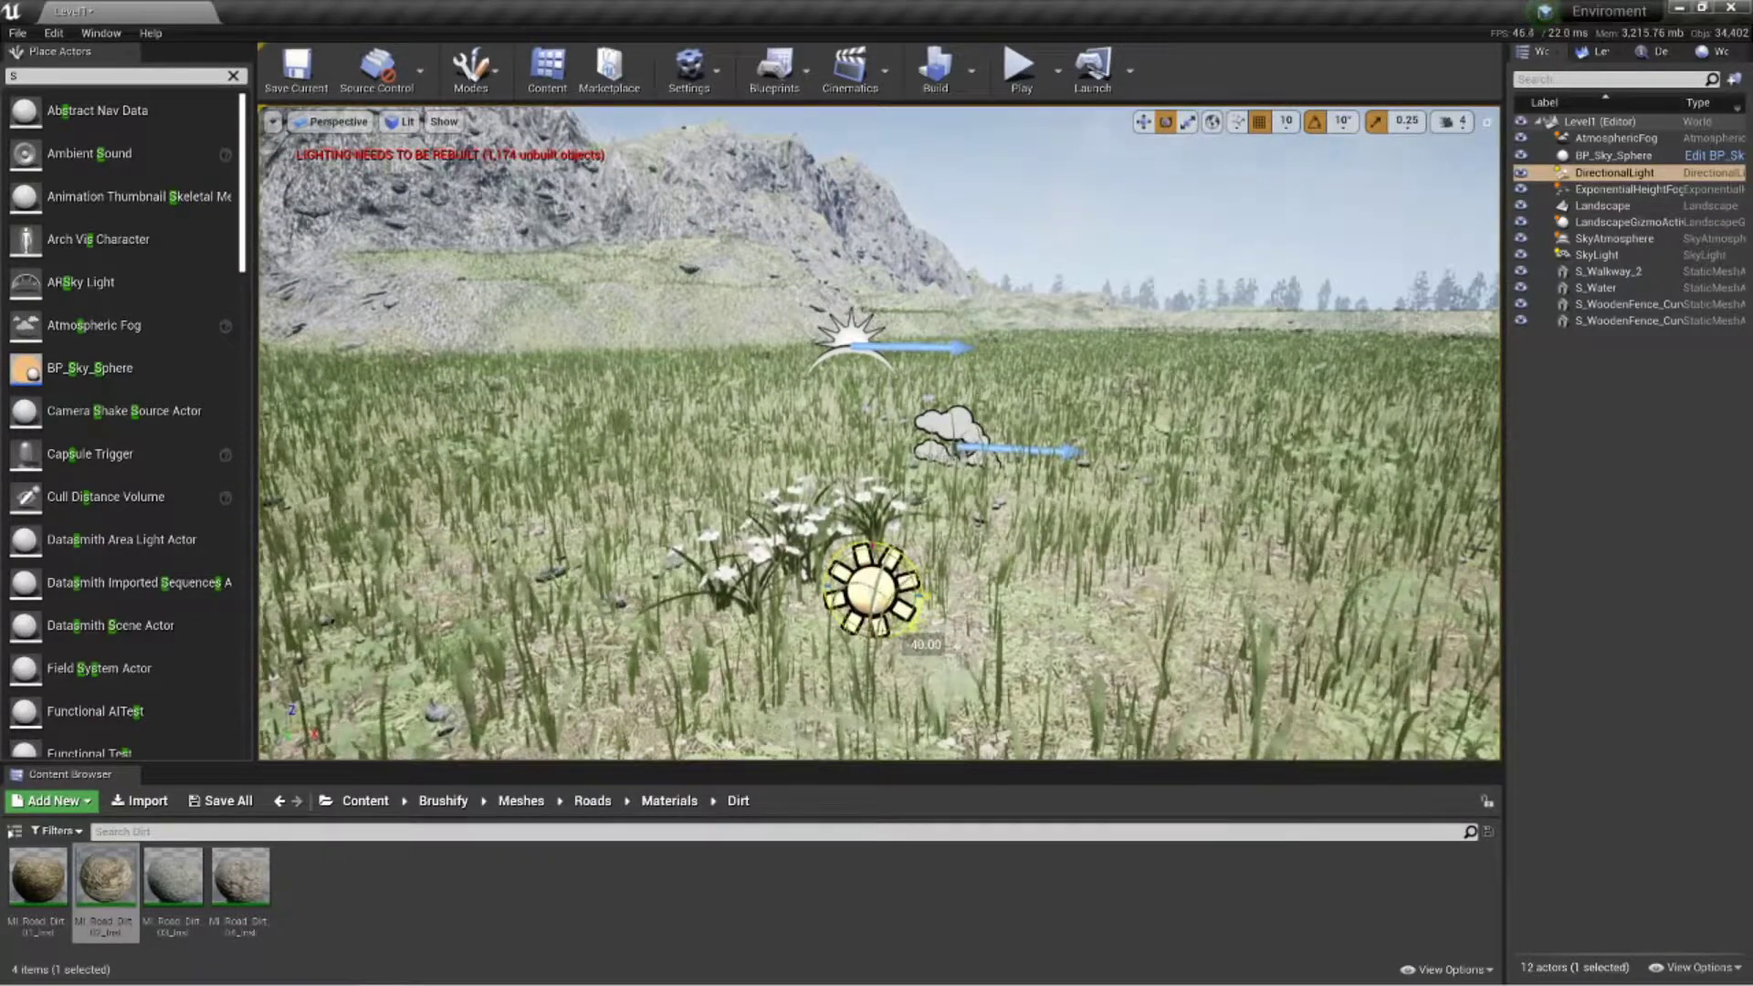
pyautogui.moveTo(923, 598)
pyautogui.mouseDown()
pyautogui.moveTo(959, 598)
pyautogui.moveTo(917, 598)
pyautogui.mouseUp()
pyautogui.moveTo(918, 598); pyautogui.dragTo(968, 553, button='right')
pyautogui.press('w')
pyautogui.press('w')
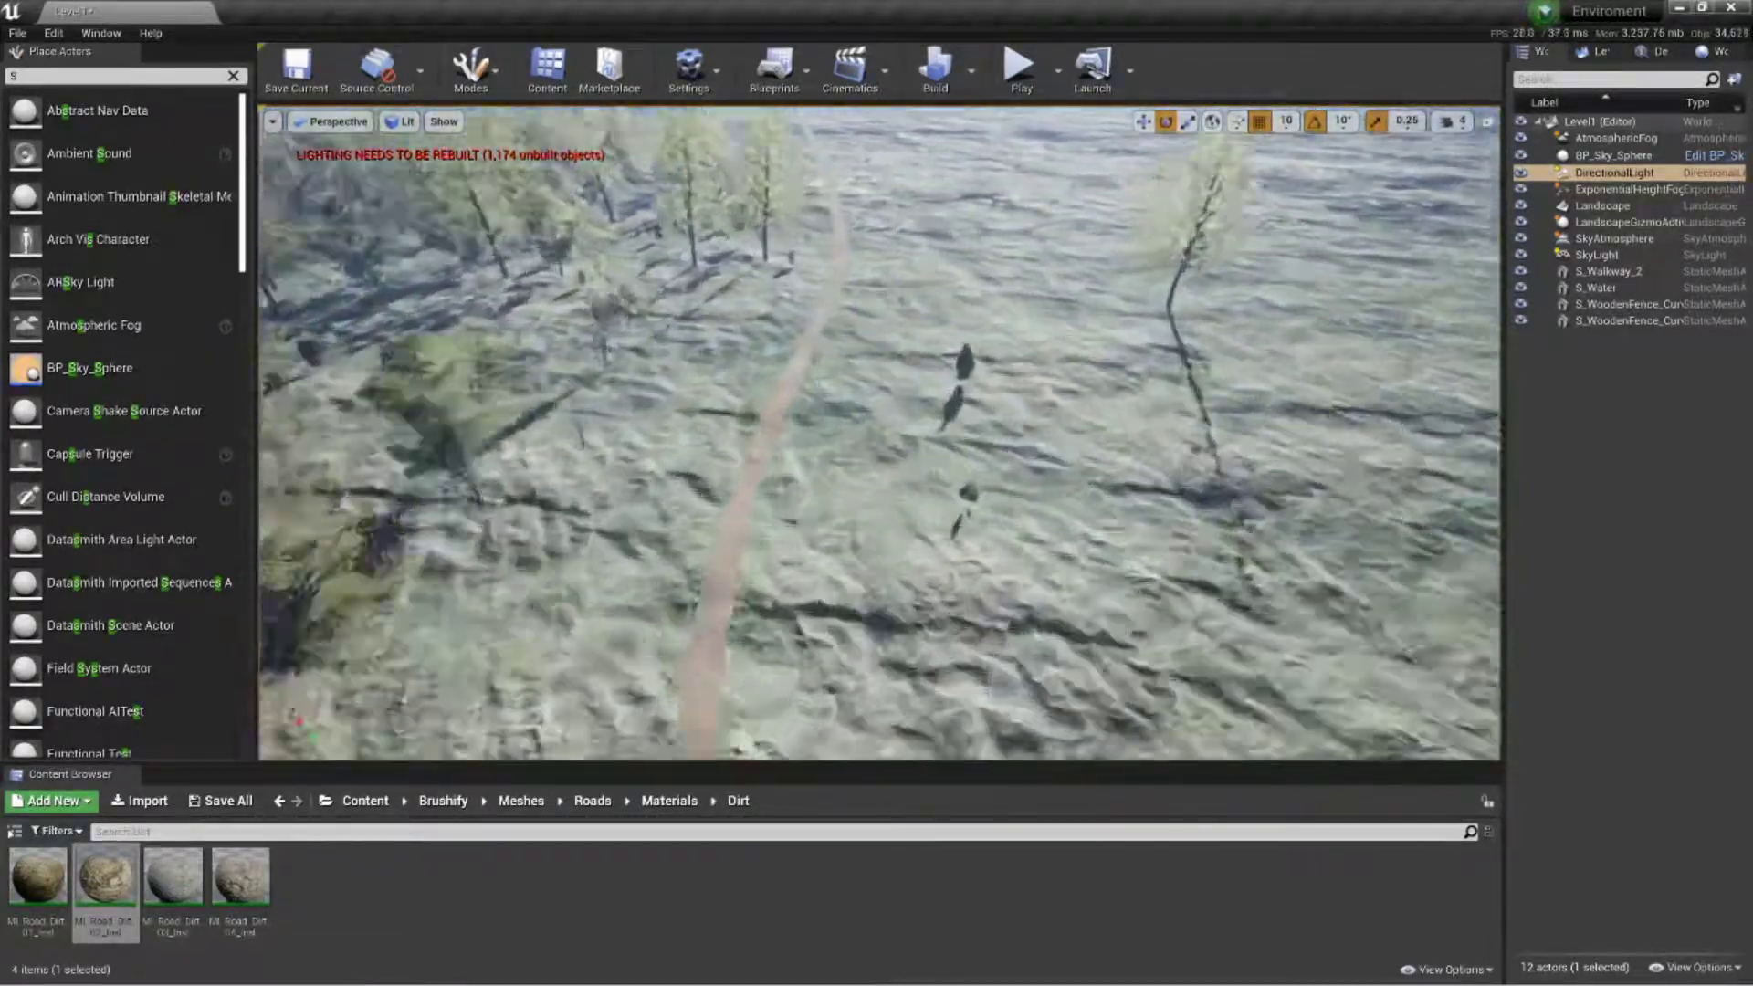
pyautogui.moveTo(968, 552); pyautogui.dragTo(968, 511, button='right')
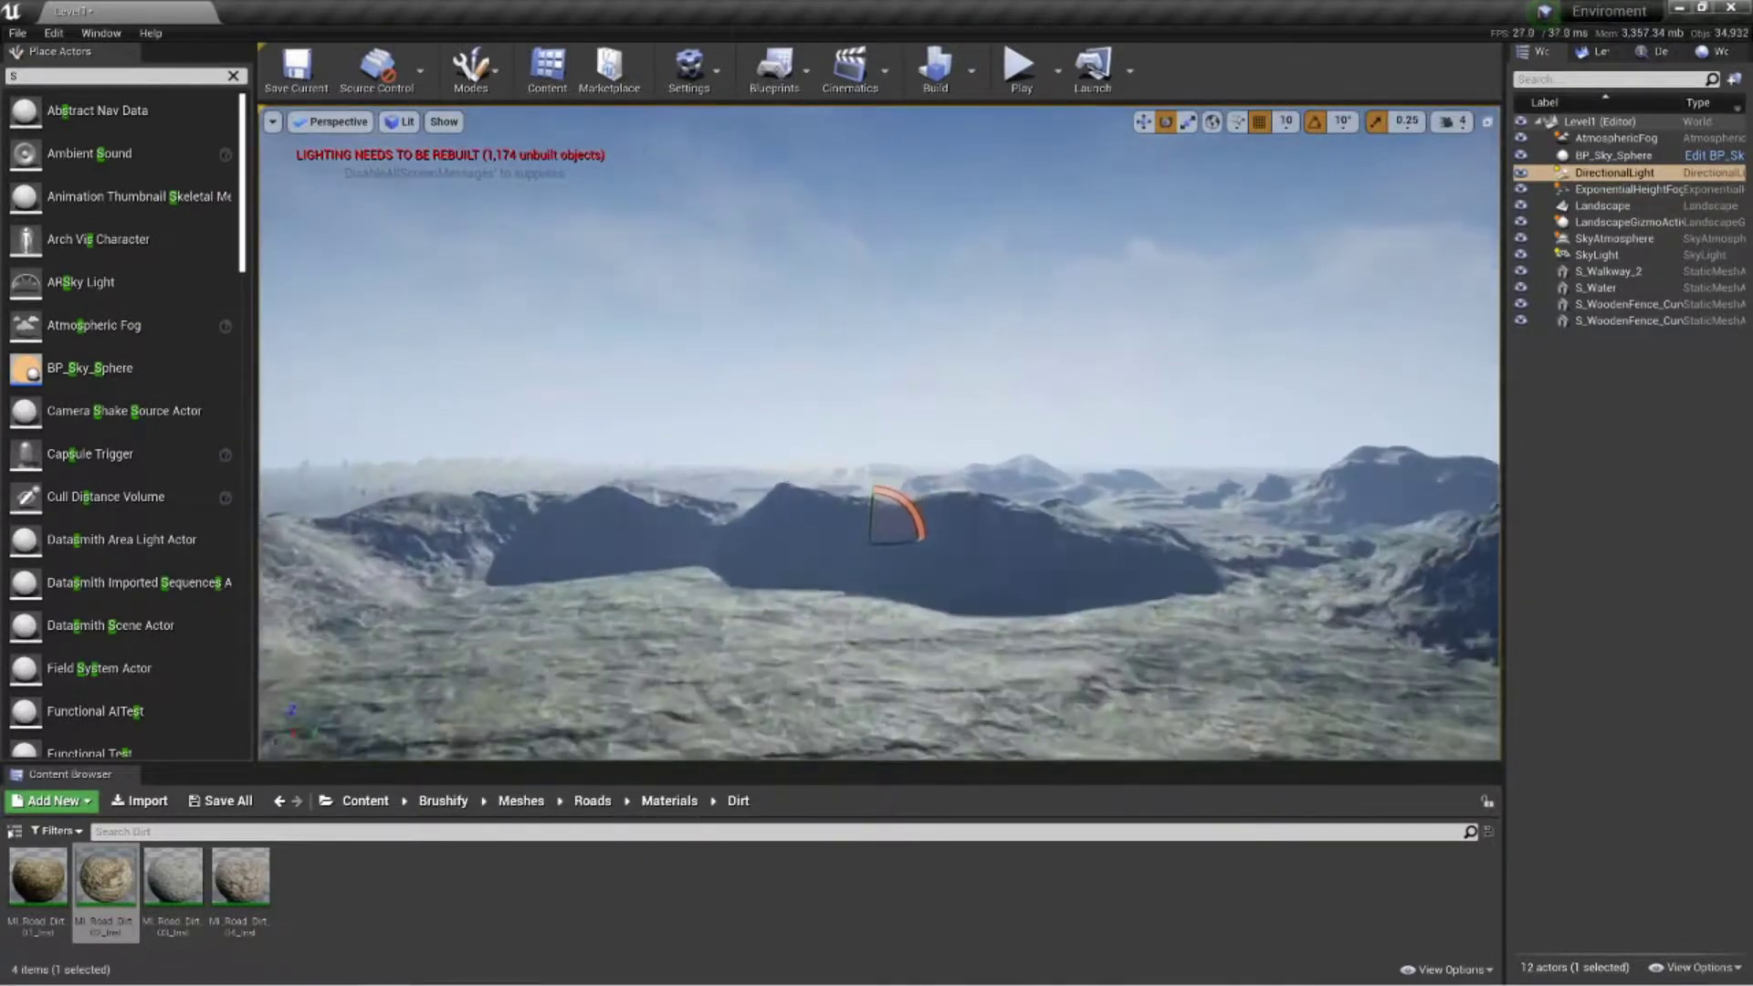
# Adjust the sun angle by rotating the DirectionalLight, trying turns of about 130 and 70 degrees
pyautogui.press('w')
pyautogui.moveTo(880, 433); pyautogui.dragTo(885, 570, button='right')
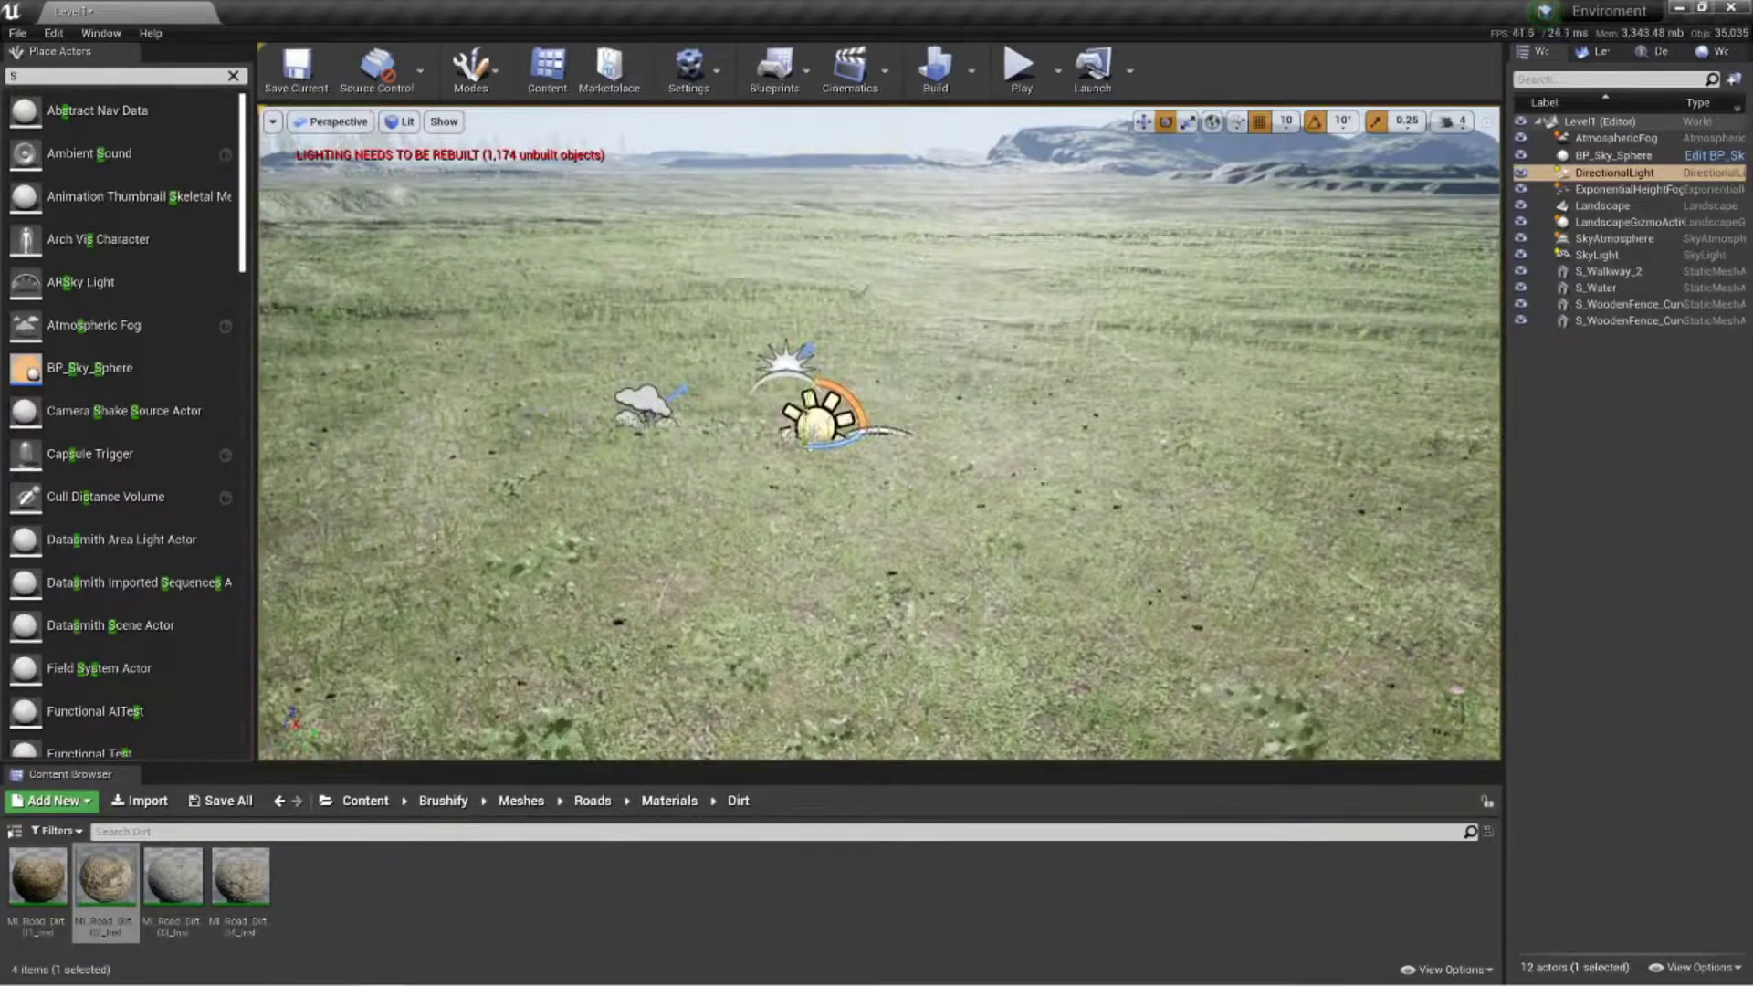
pyautogui.moveTo(817, 420); pyautogui.dragTo(817, 612)
pyautogui.moveTo(880, 430); pyautogui.dragTo(881, 392, button='right')
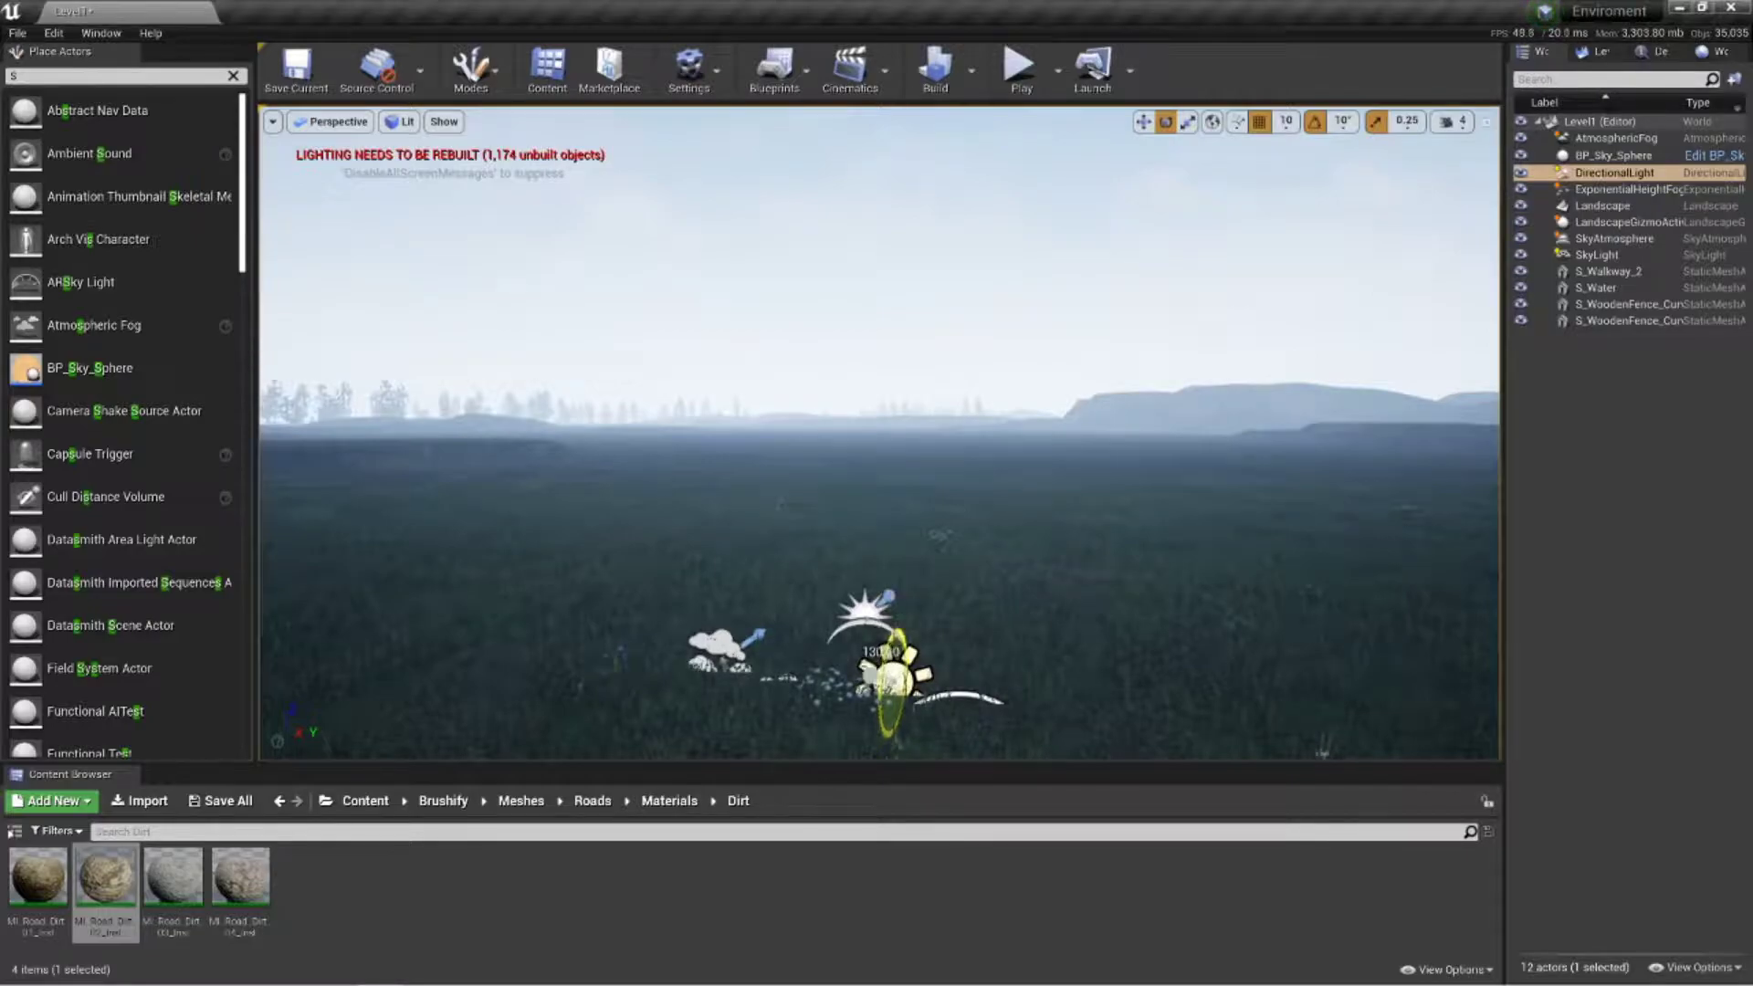
pyautogui.moveTo(891, 685); pyautogui.dragTo(891, 722)
pyautogui.moveTo(880, 429); pyautogui.dragTo(849, 529, button='right')
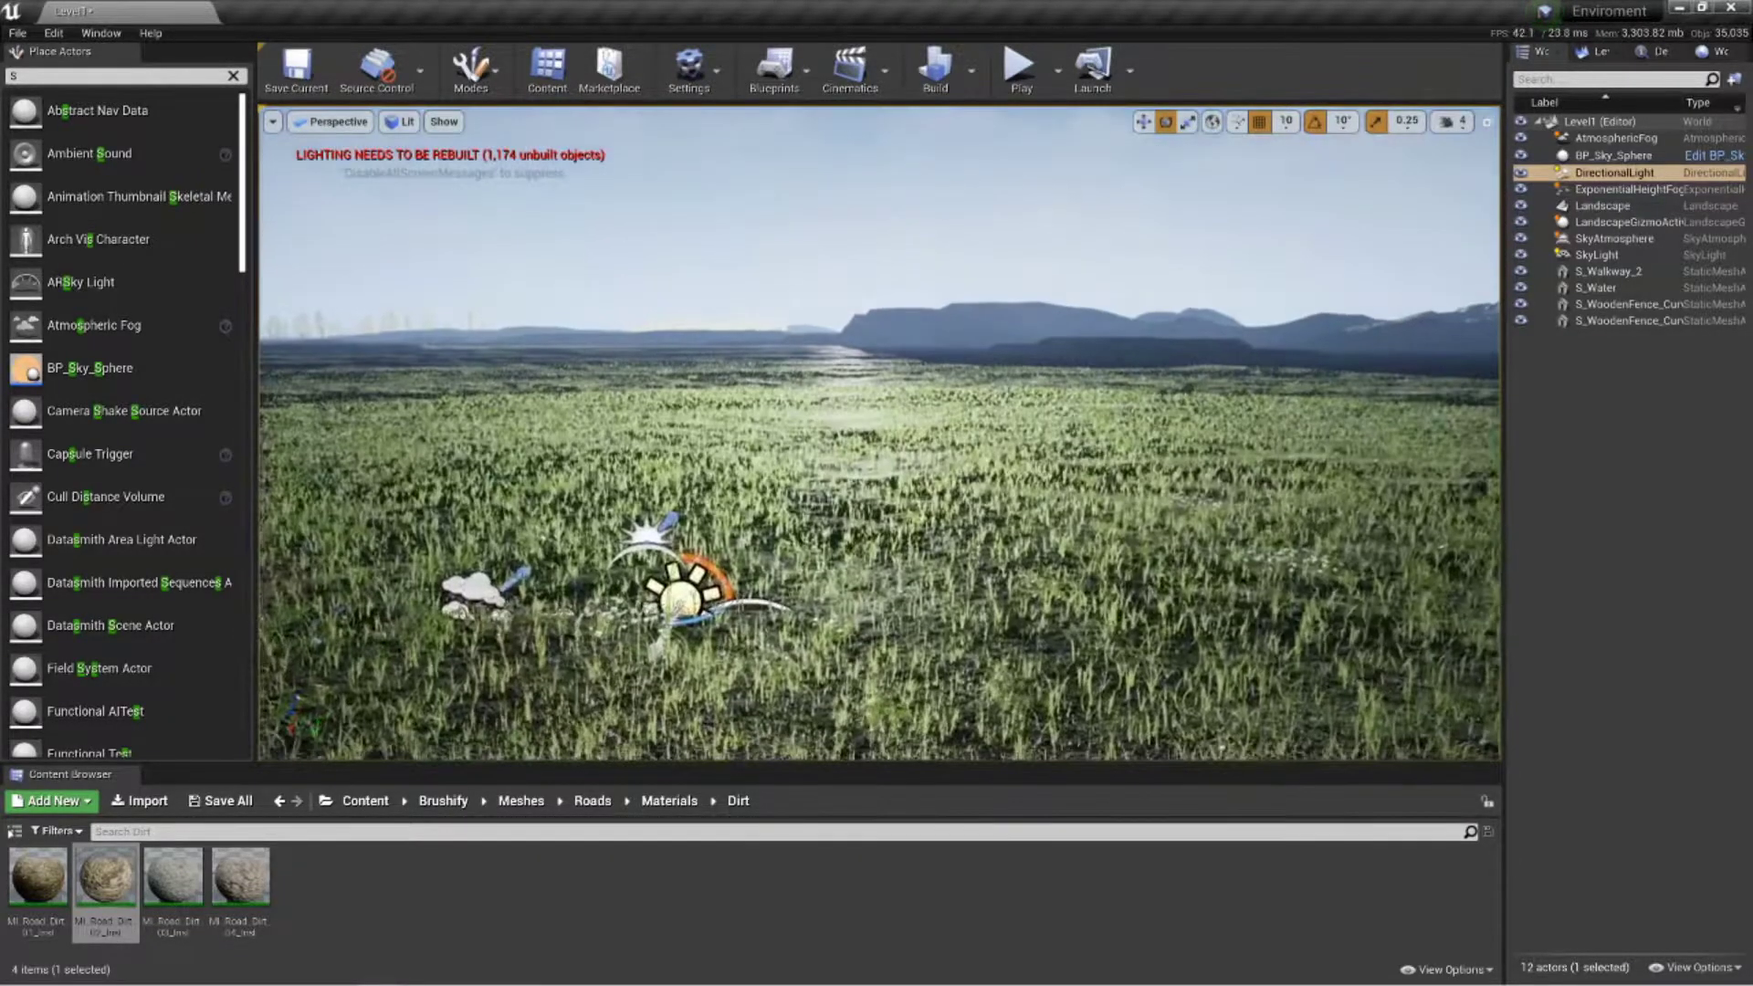
pyautogui.moveTo(674, 575); pyautogui.dragTo(674, 639)
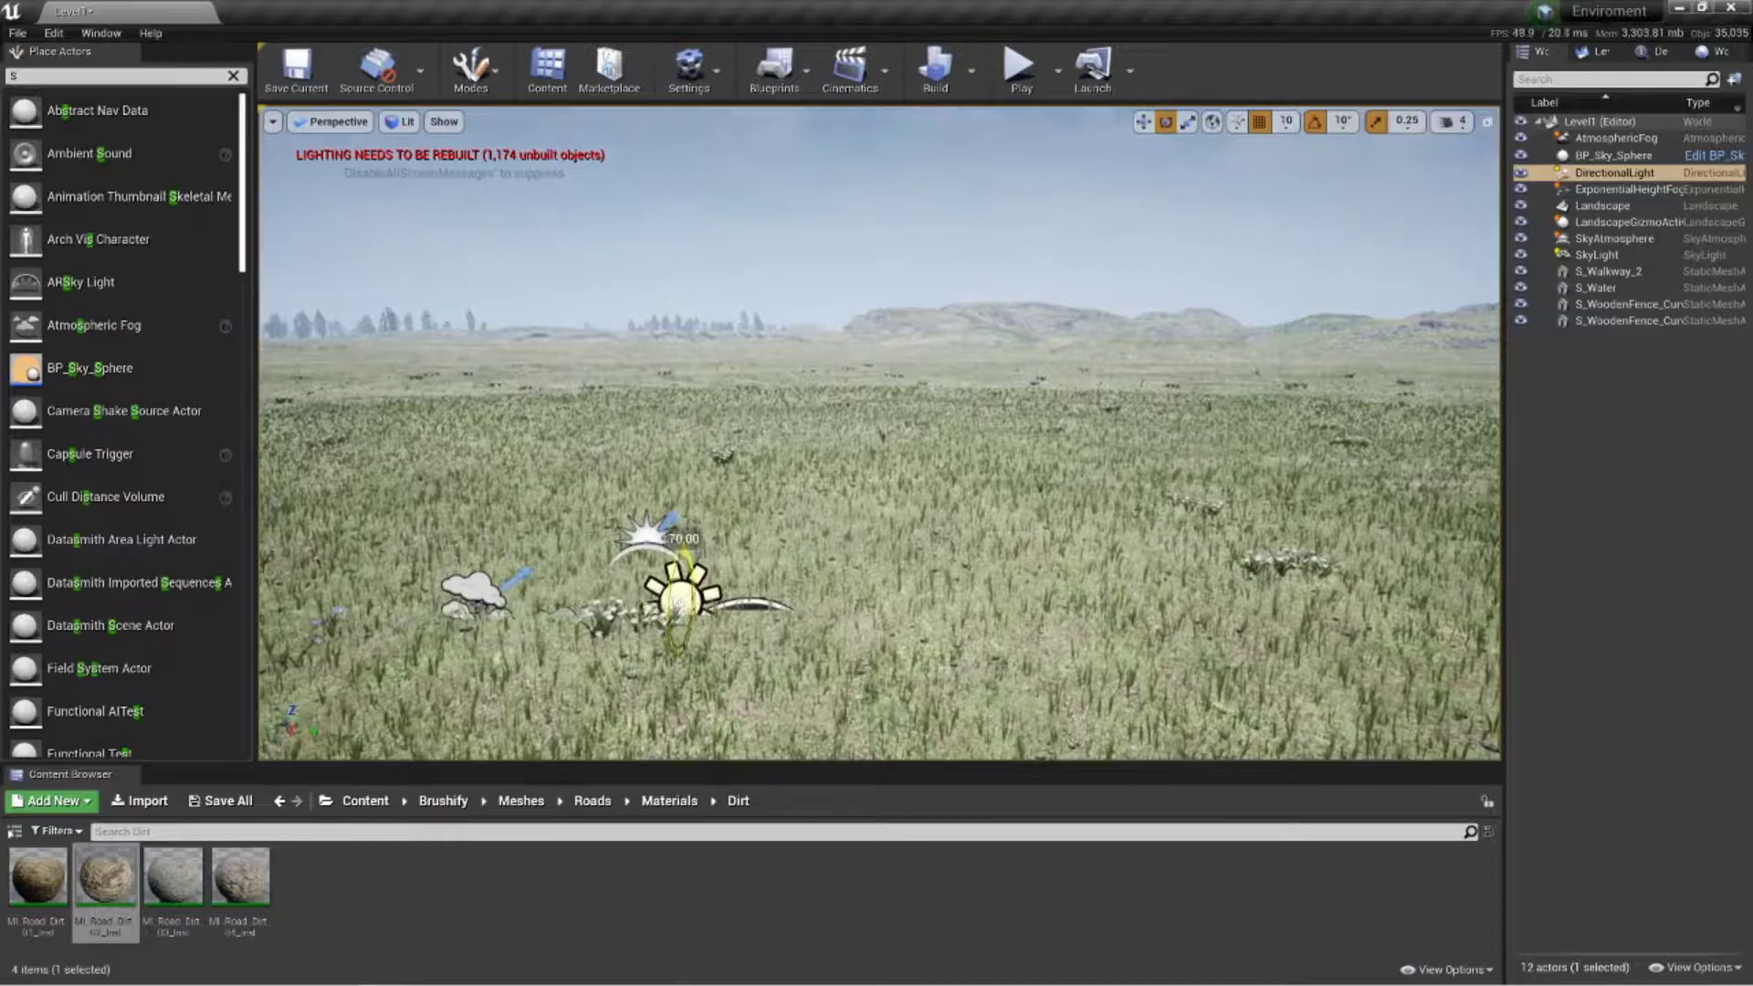
# Rotate the DirectionalLight further until sunlight falls across the grass field and the rocky slope
pyautogui.moveTo(676, 603); pyautogui.dragTo(751, 547, button='right')
pyautogui.press('s')
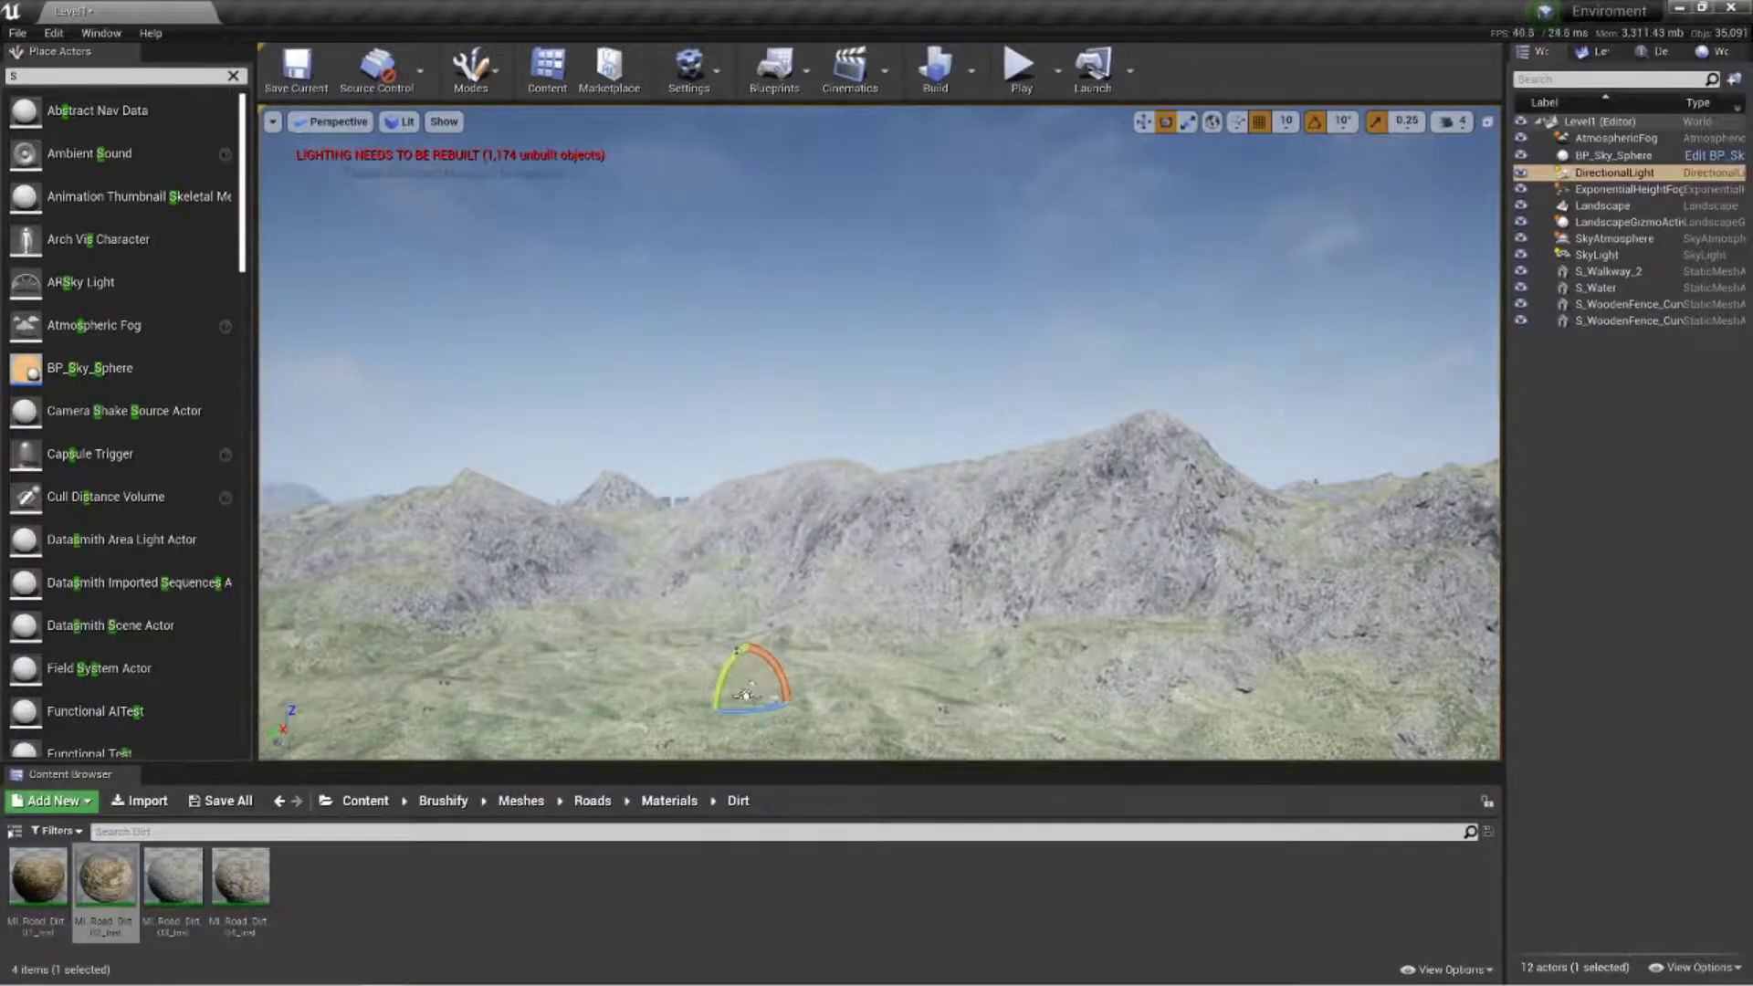
pyautogui.moveTo(721, 731); pyautogui.dragTo(720, 749)
pyautogui.moveTo(720, 749); pyautogui.dragTo(207, 723, button='right')
pyautogui.press('w')
pyautogui.press('d')
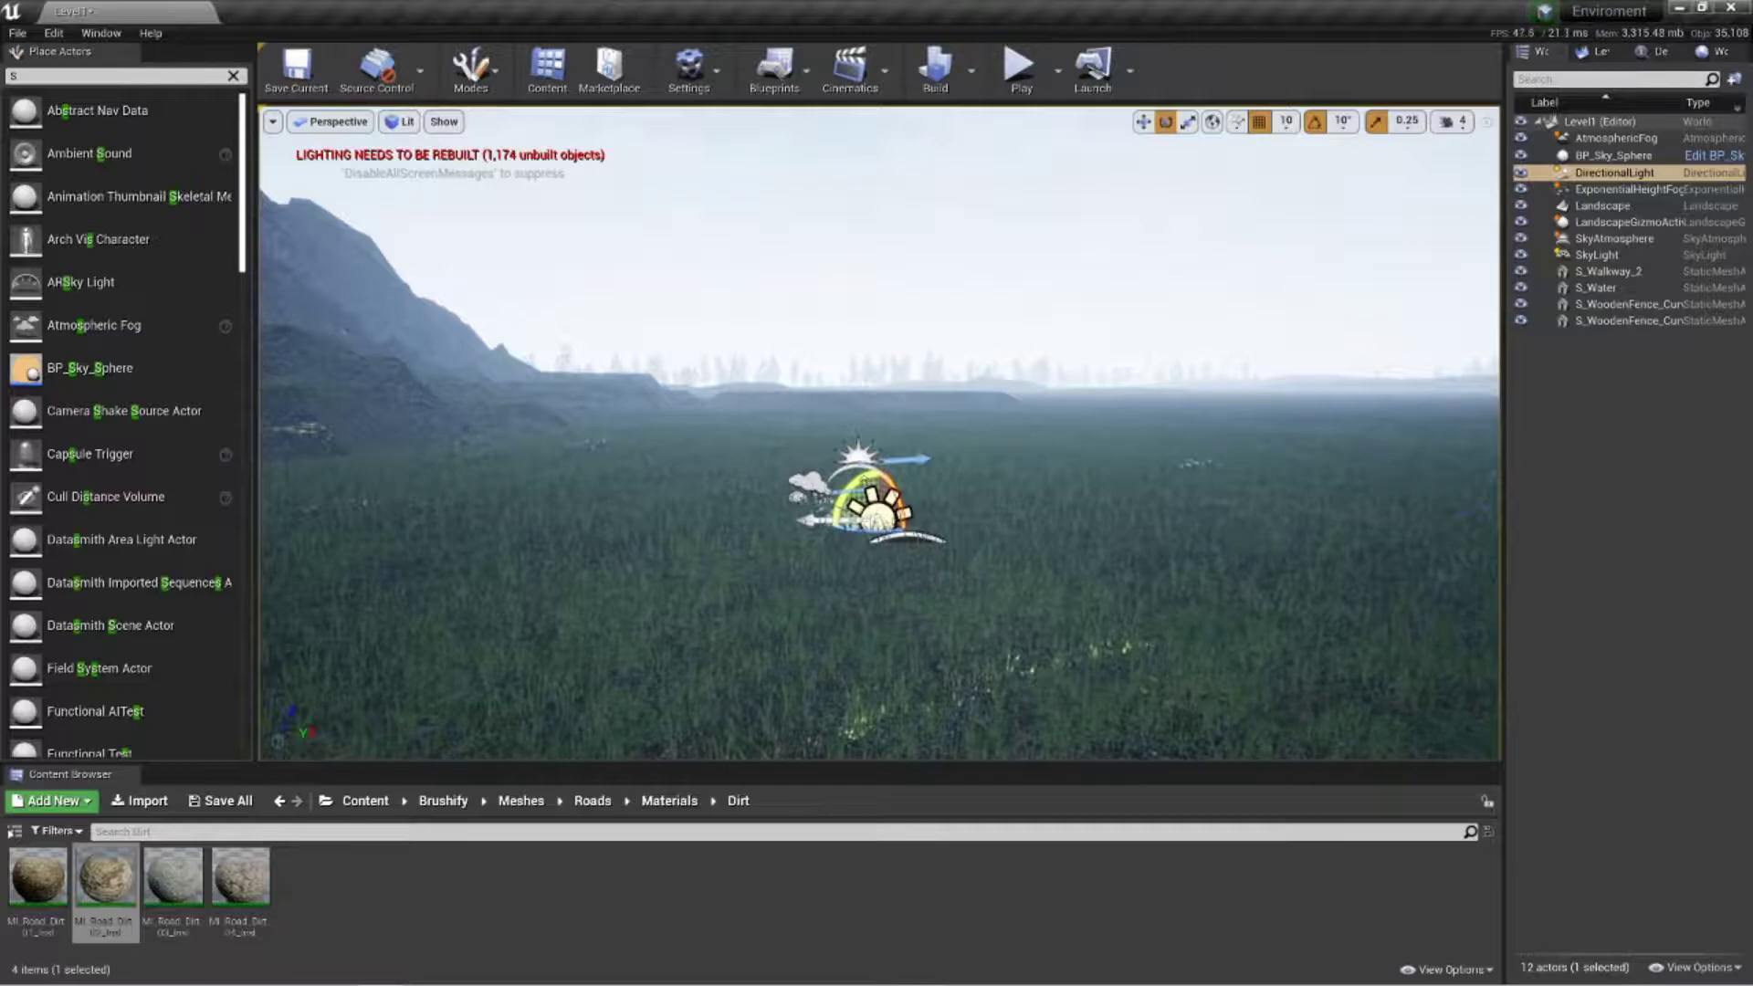
pyautogui.moveTo(919, 514); pyautogui.dragTo(916, 489)
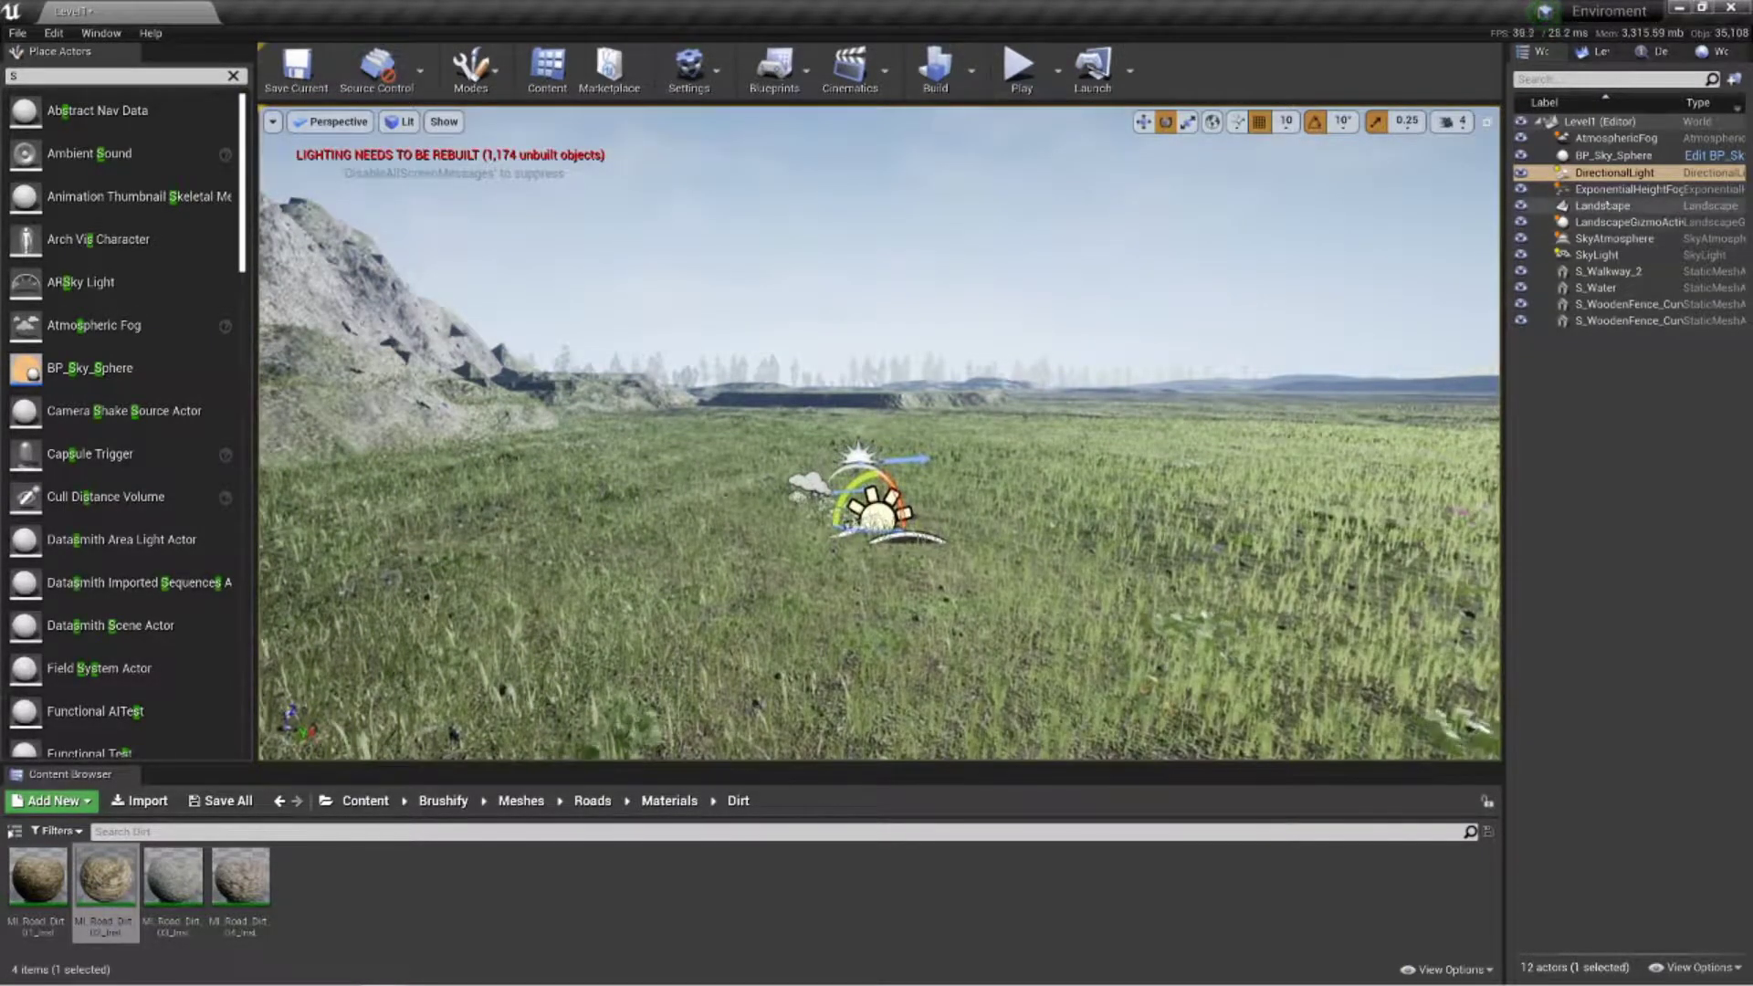
# Refresh the BP_Sky_Sphere material so the sky matches the rotated directional light
pyautogui.click(1616, 156)
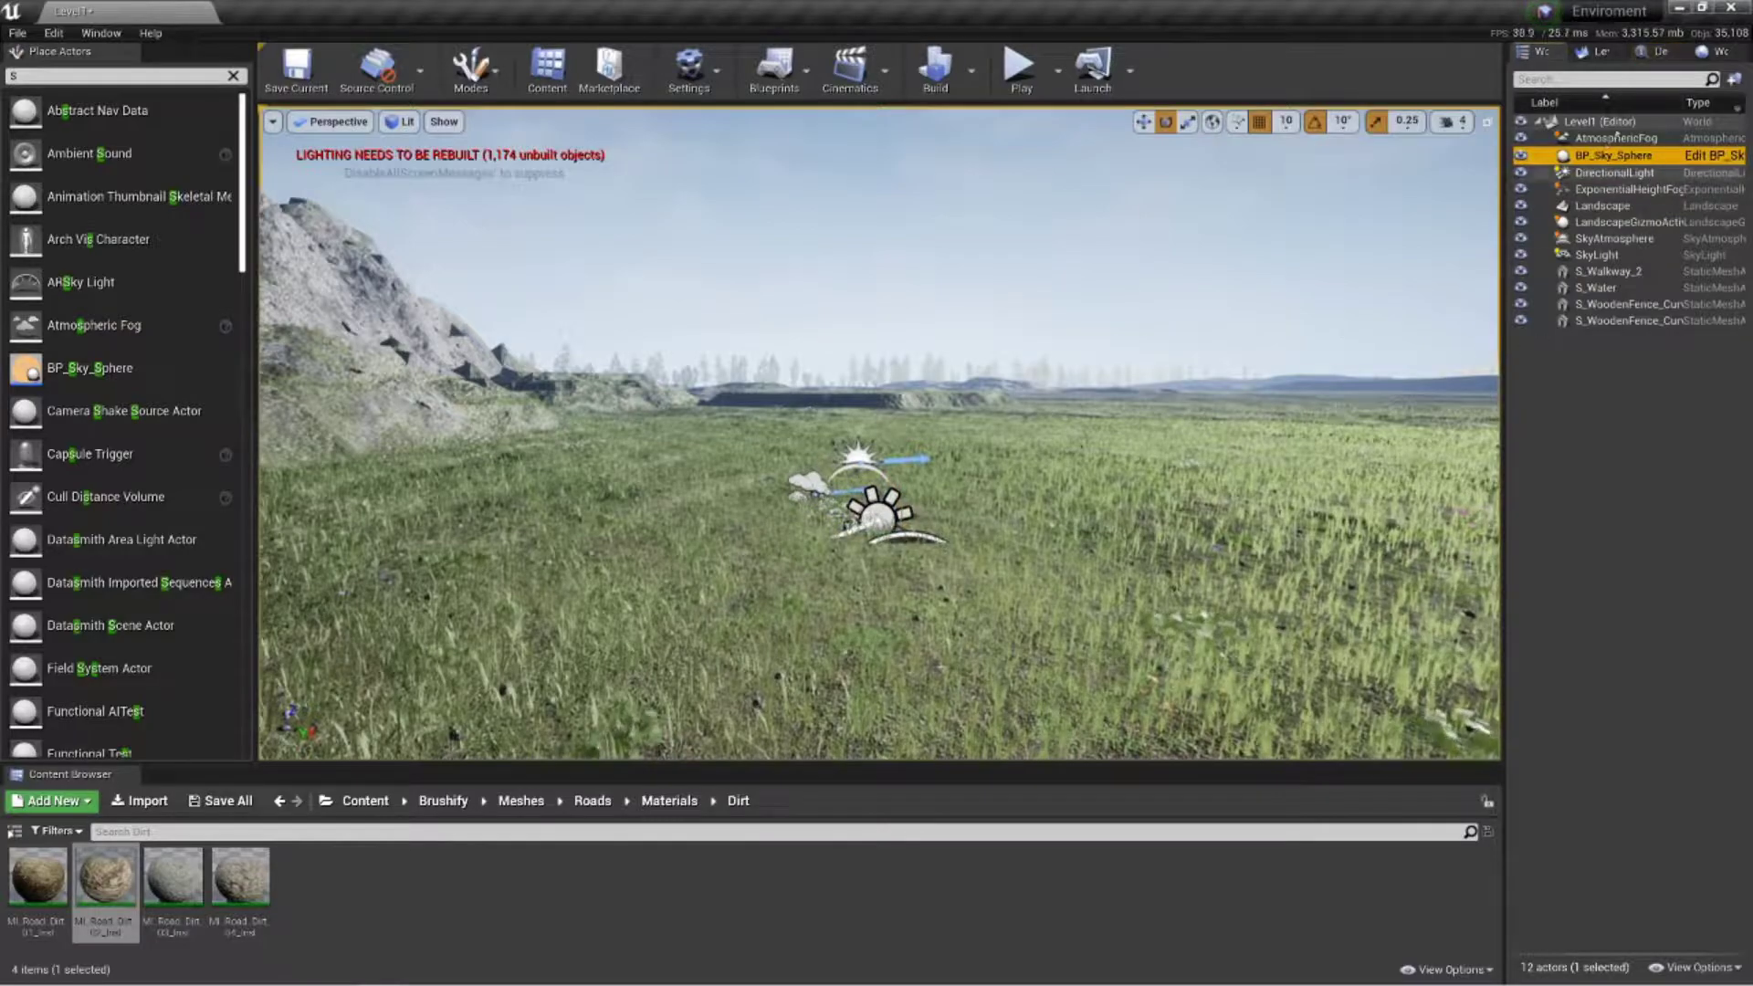
pyautogui.click(1655, 52)
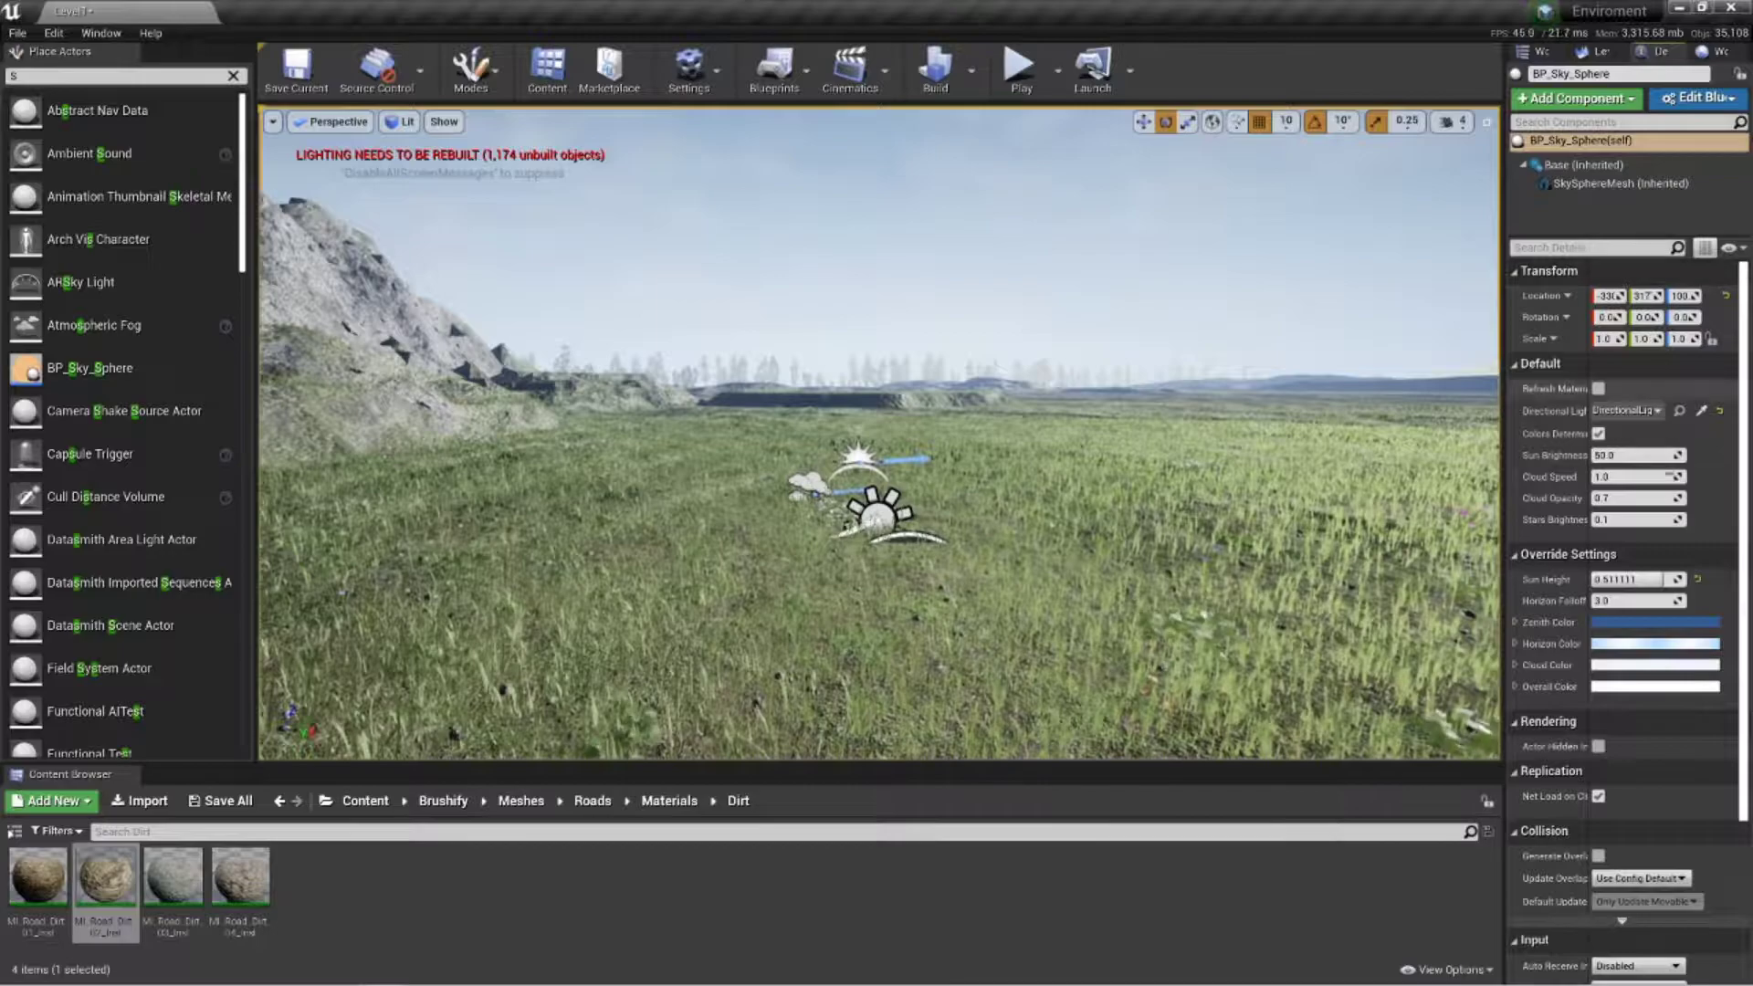
pyautogui.click(1599, 390)
pyautogui.moveTo(1279, 392)
pyautogui.mouseDown(button='right')
pyautogui.moveTo(1429, 306)
pyautogui.moveTo(1420, 347)
pyautogui.moveTo(1297, 417)
pyautogui.mouseUp(button='right')
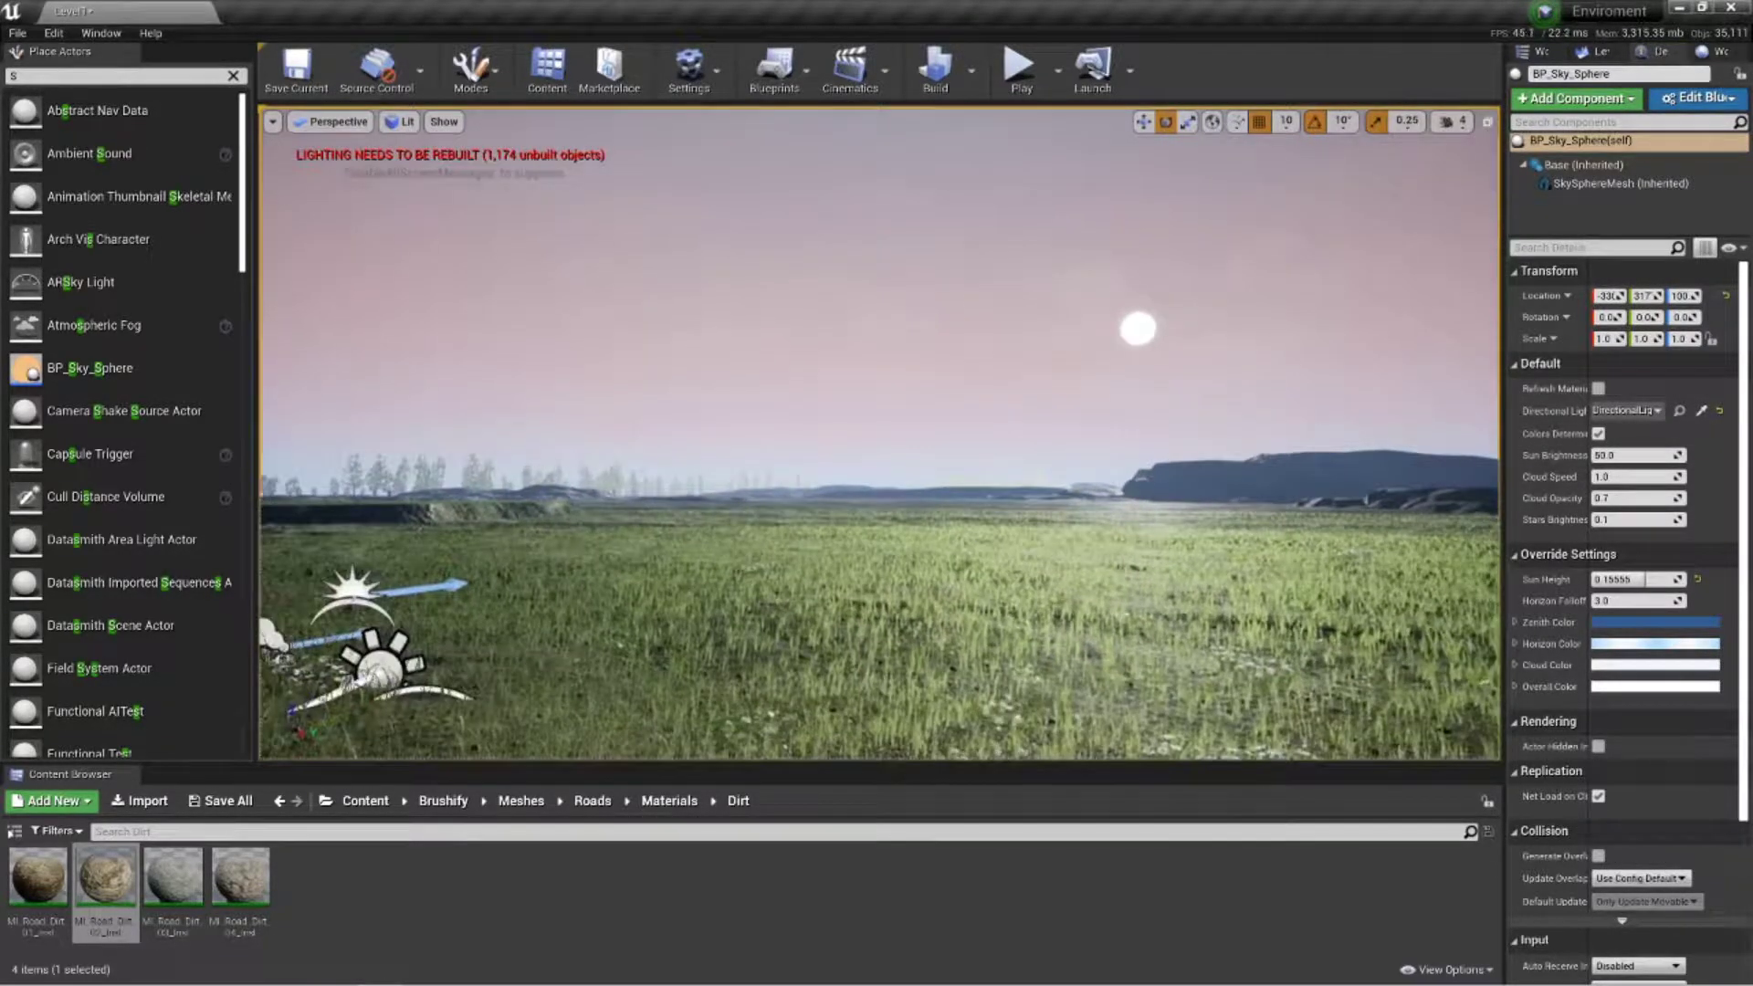
# Raise the sun slightly by rotating the DirectionalLight, and refresh the BP_Sky_Sphere material again
pyautogui.click(375, 663)
pyautogui.moveTo(429, 667); pyautogui.dragTo(431, 641)
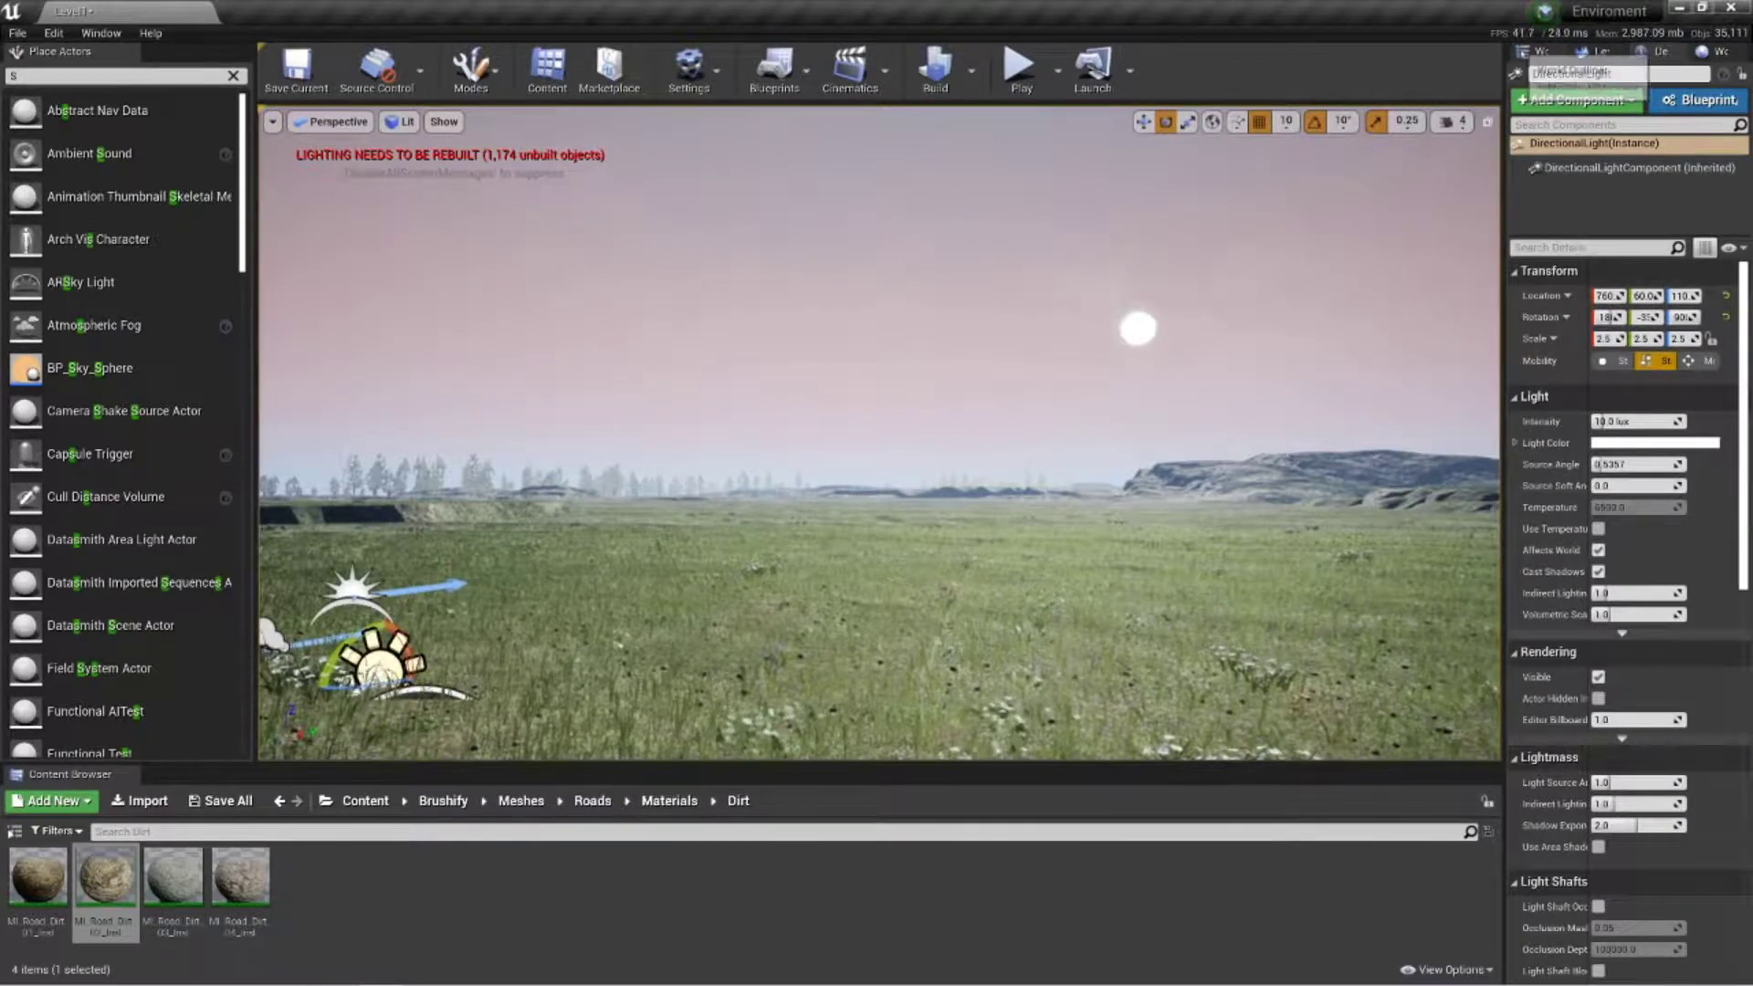
pyautogui.click(1541, 51)
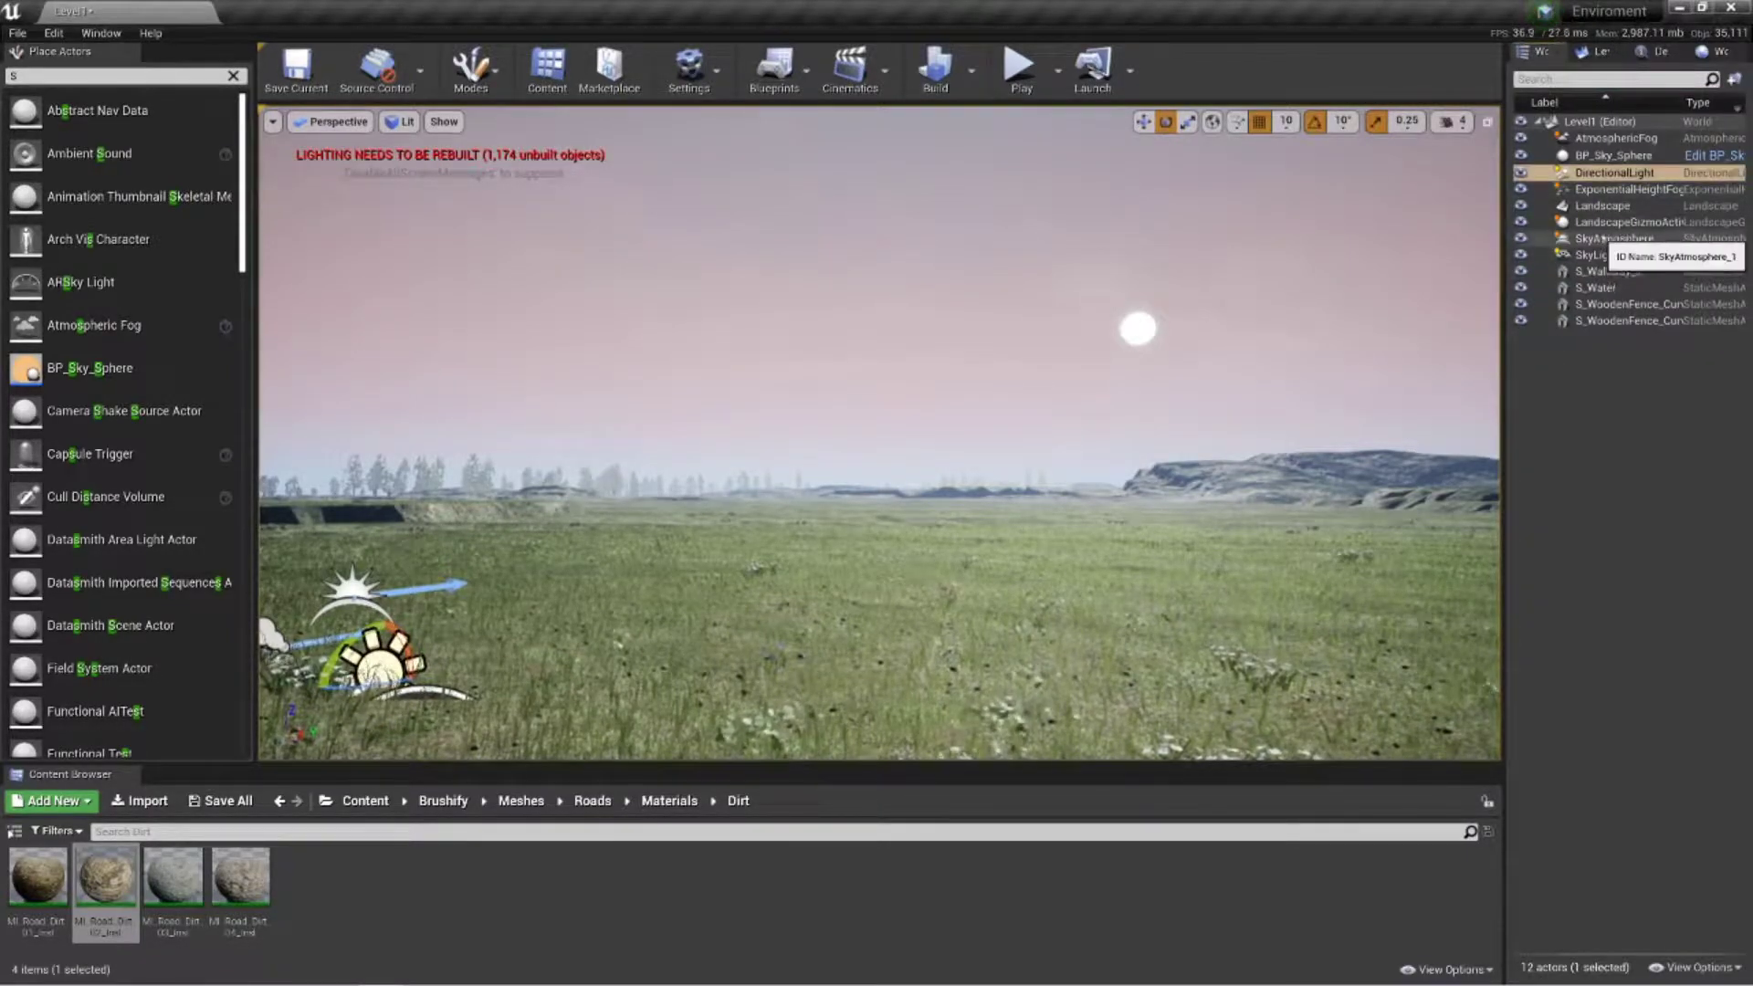
pyautogui.click(1614, 155)
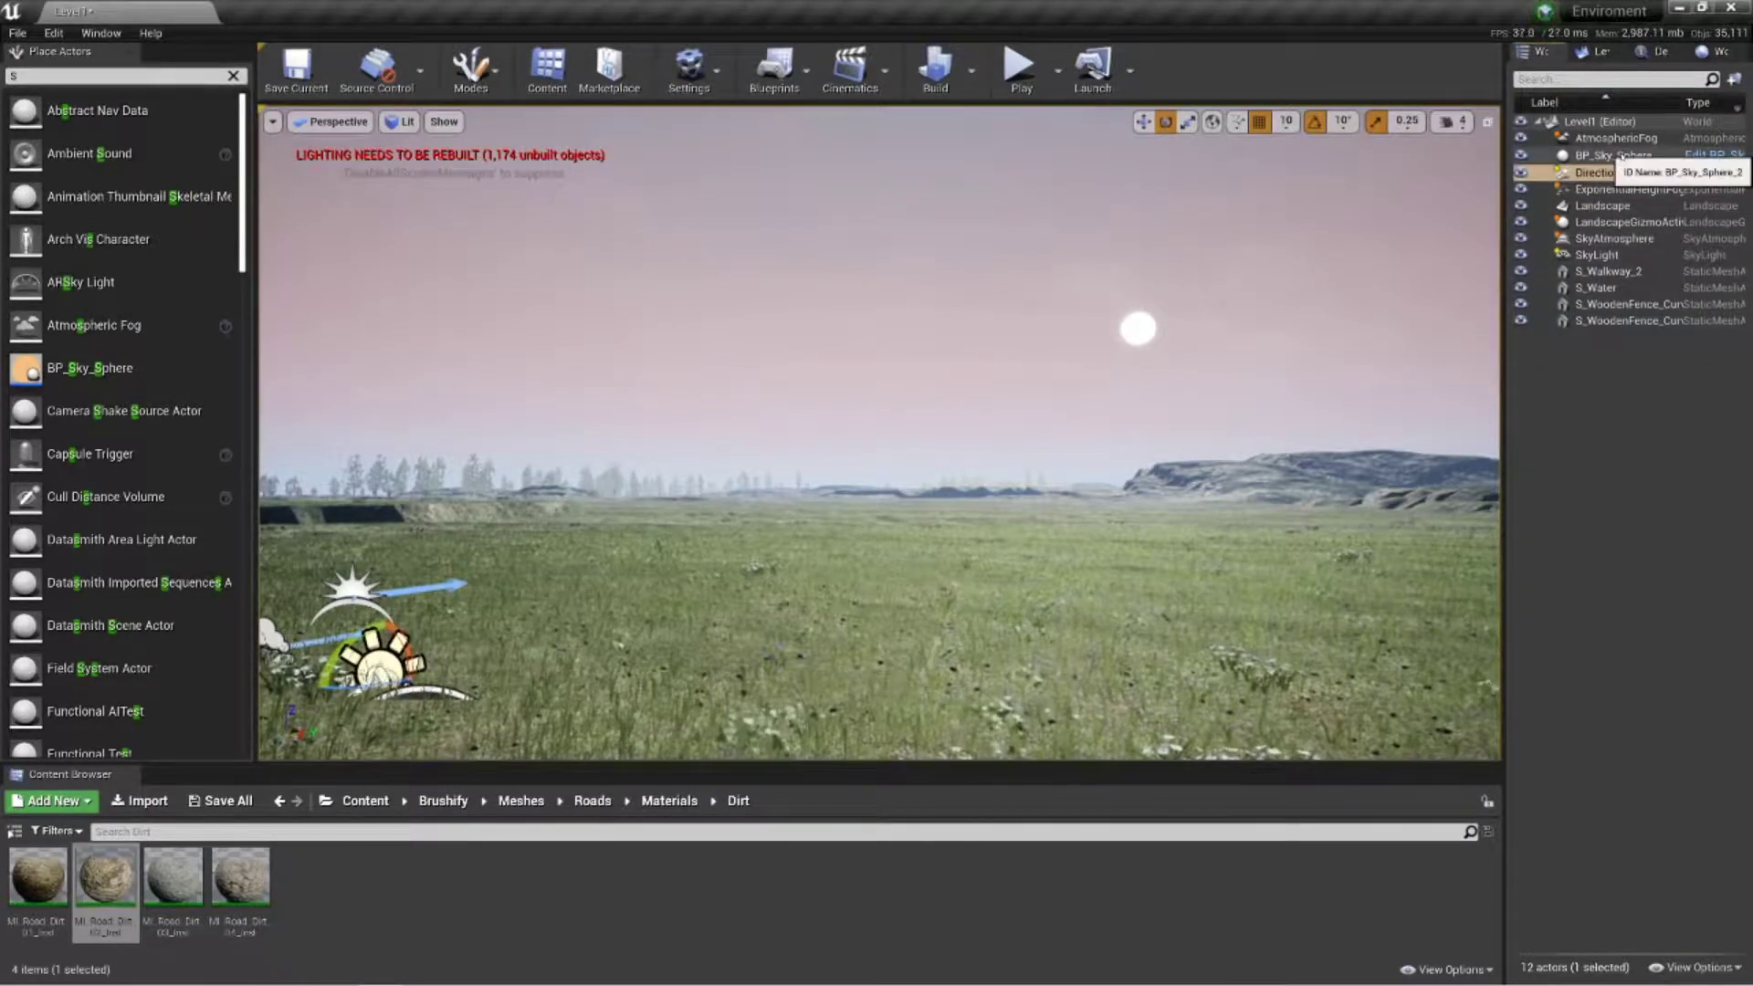
pyautogui.click(1655, 51)
pyautogui.click(1598, 389)
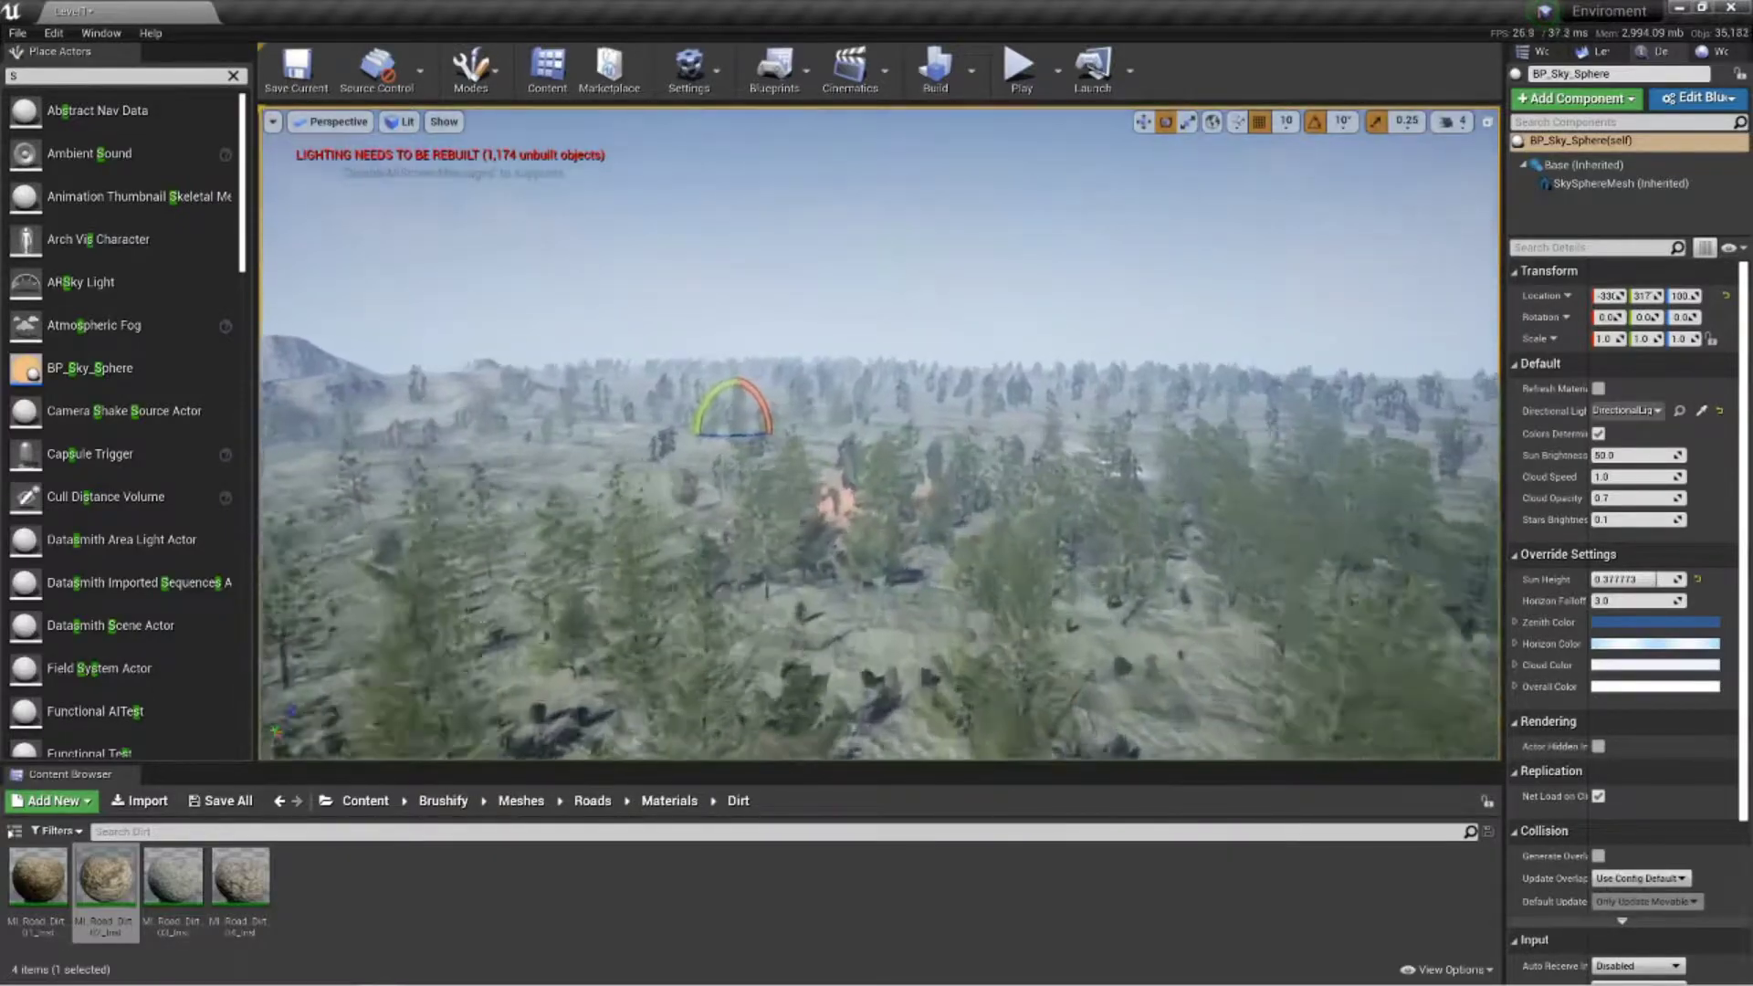
# Examine the sunlight, tree shadows and sky around the dirt path, wooden bridge, fences and river
pyautogui.press('w')
pyautogui.moveTo(880, 434); pyautogui.dragTo(836, 366, button='right')
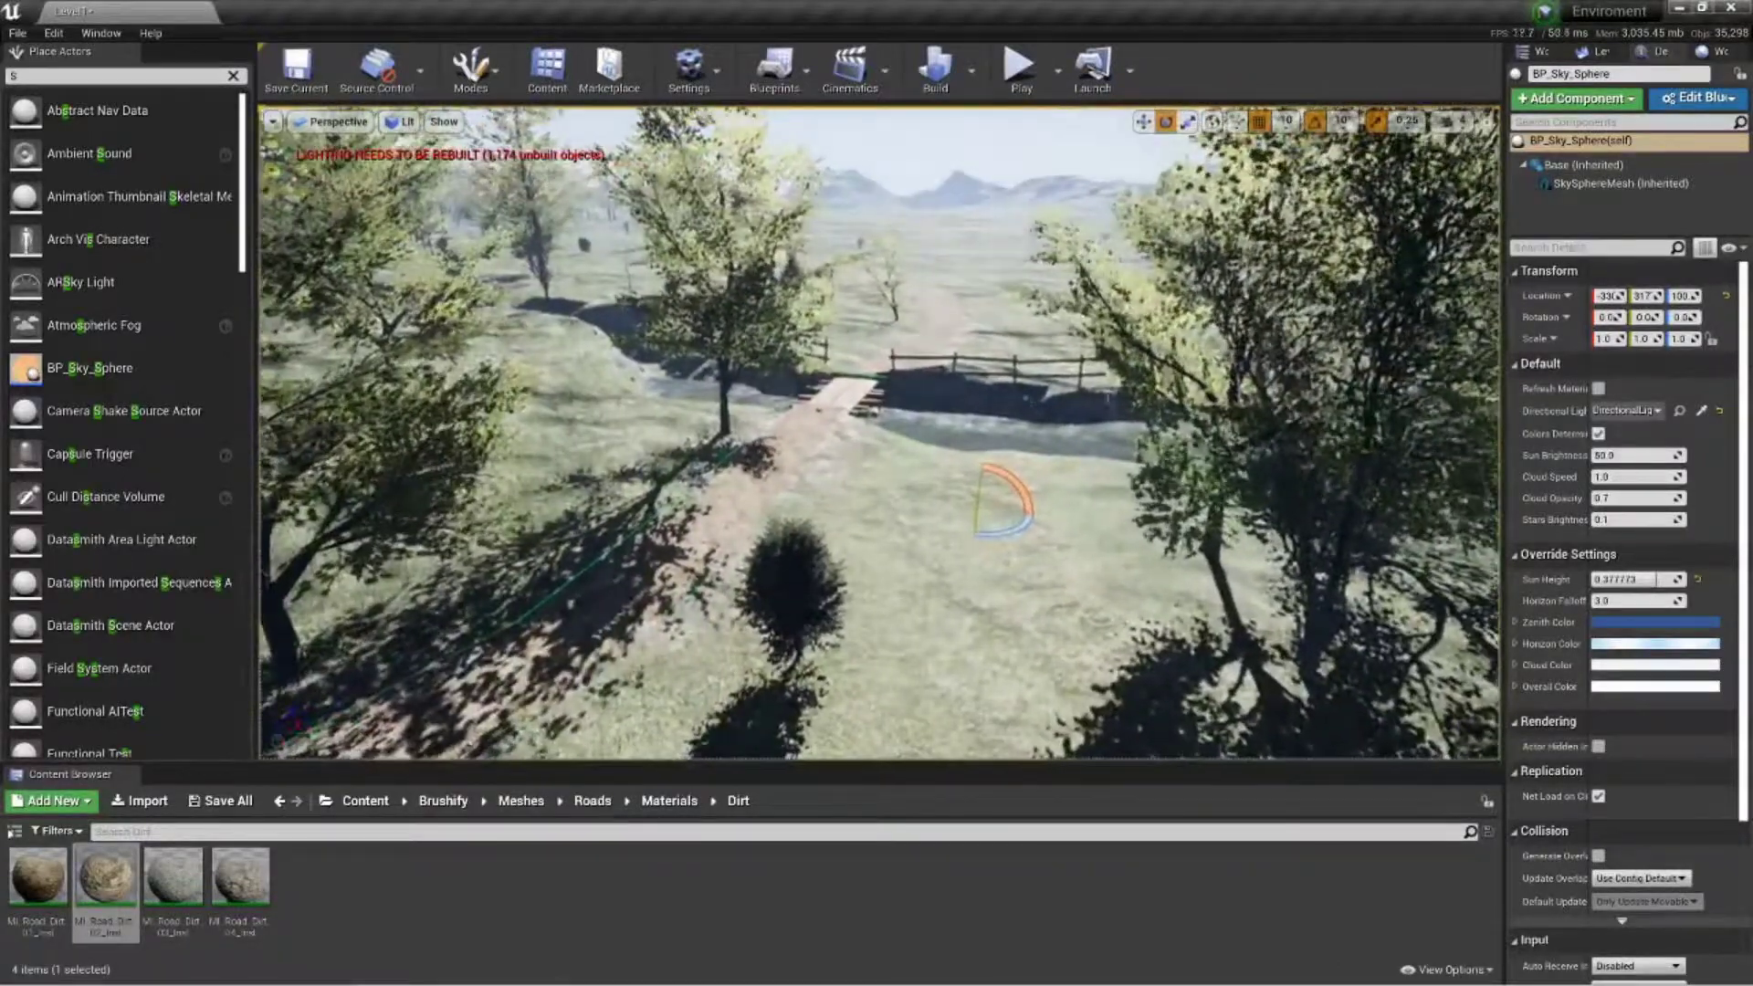
pyautogui.click(878, 467)
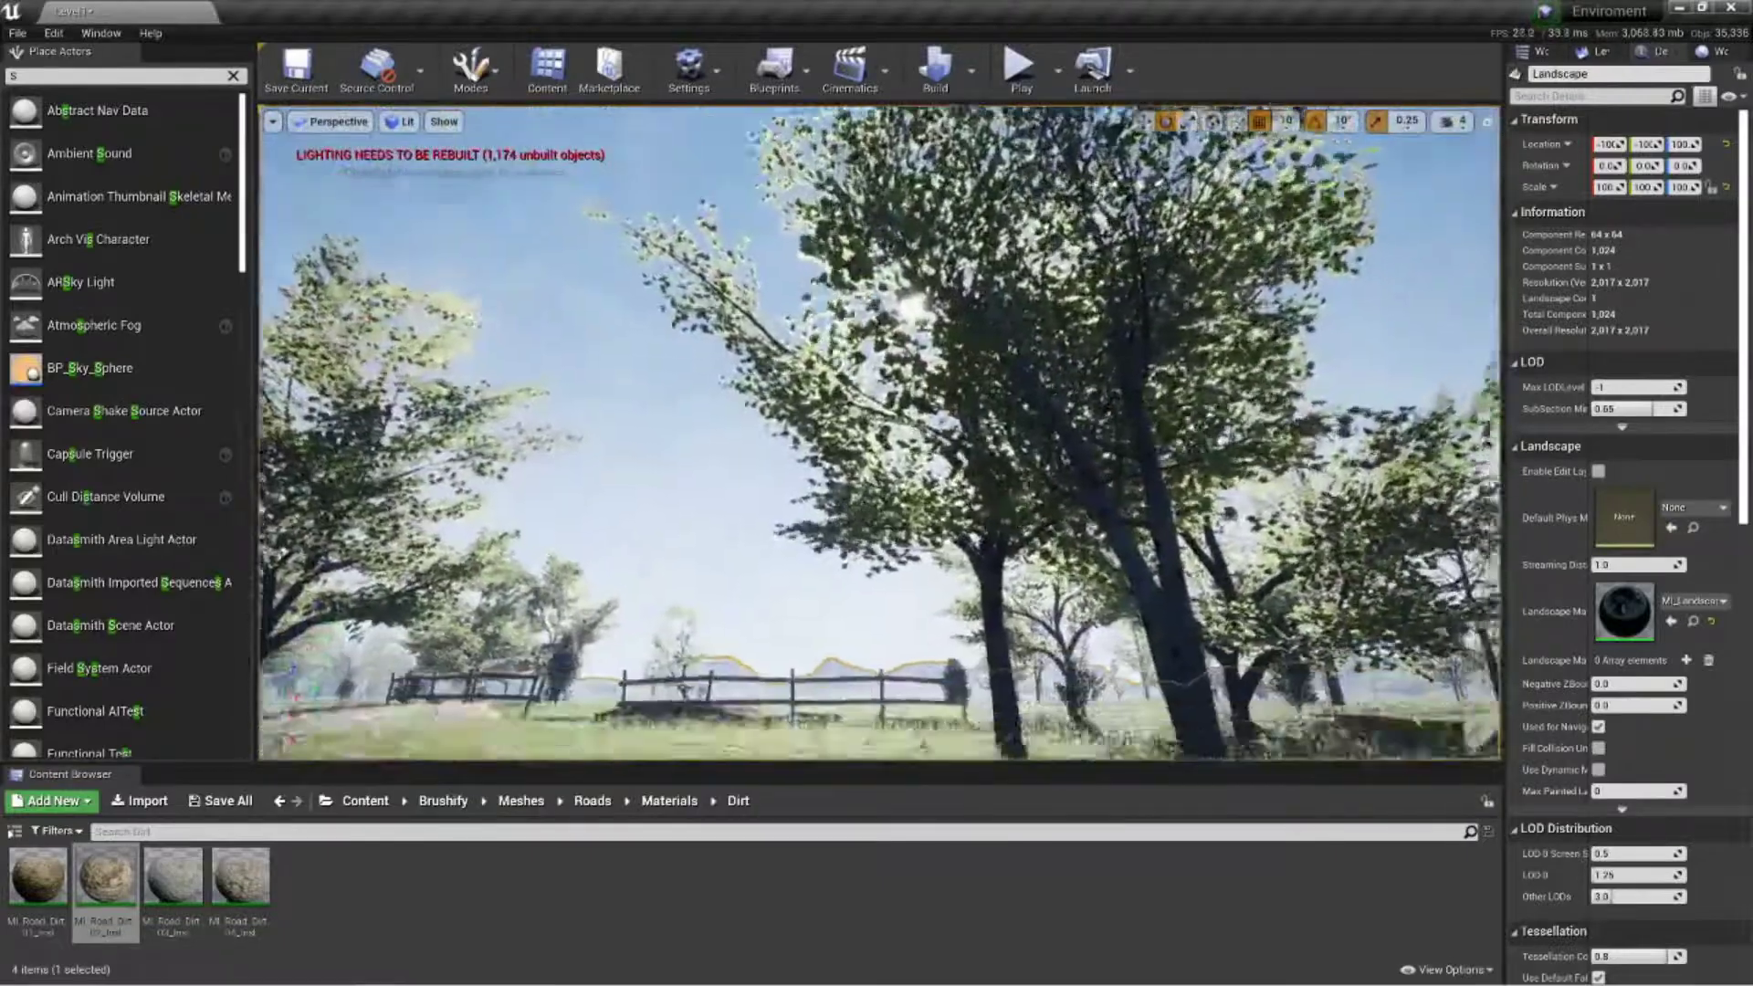
pyautogui.press('s')
pyautogui.moveTo(879, 434); pyautogui.dragTo(899, 530, button='right')
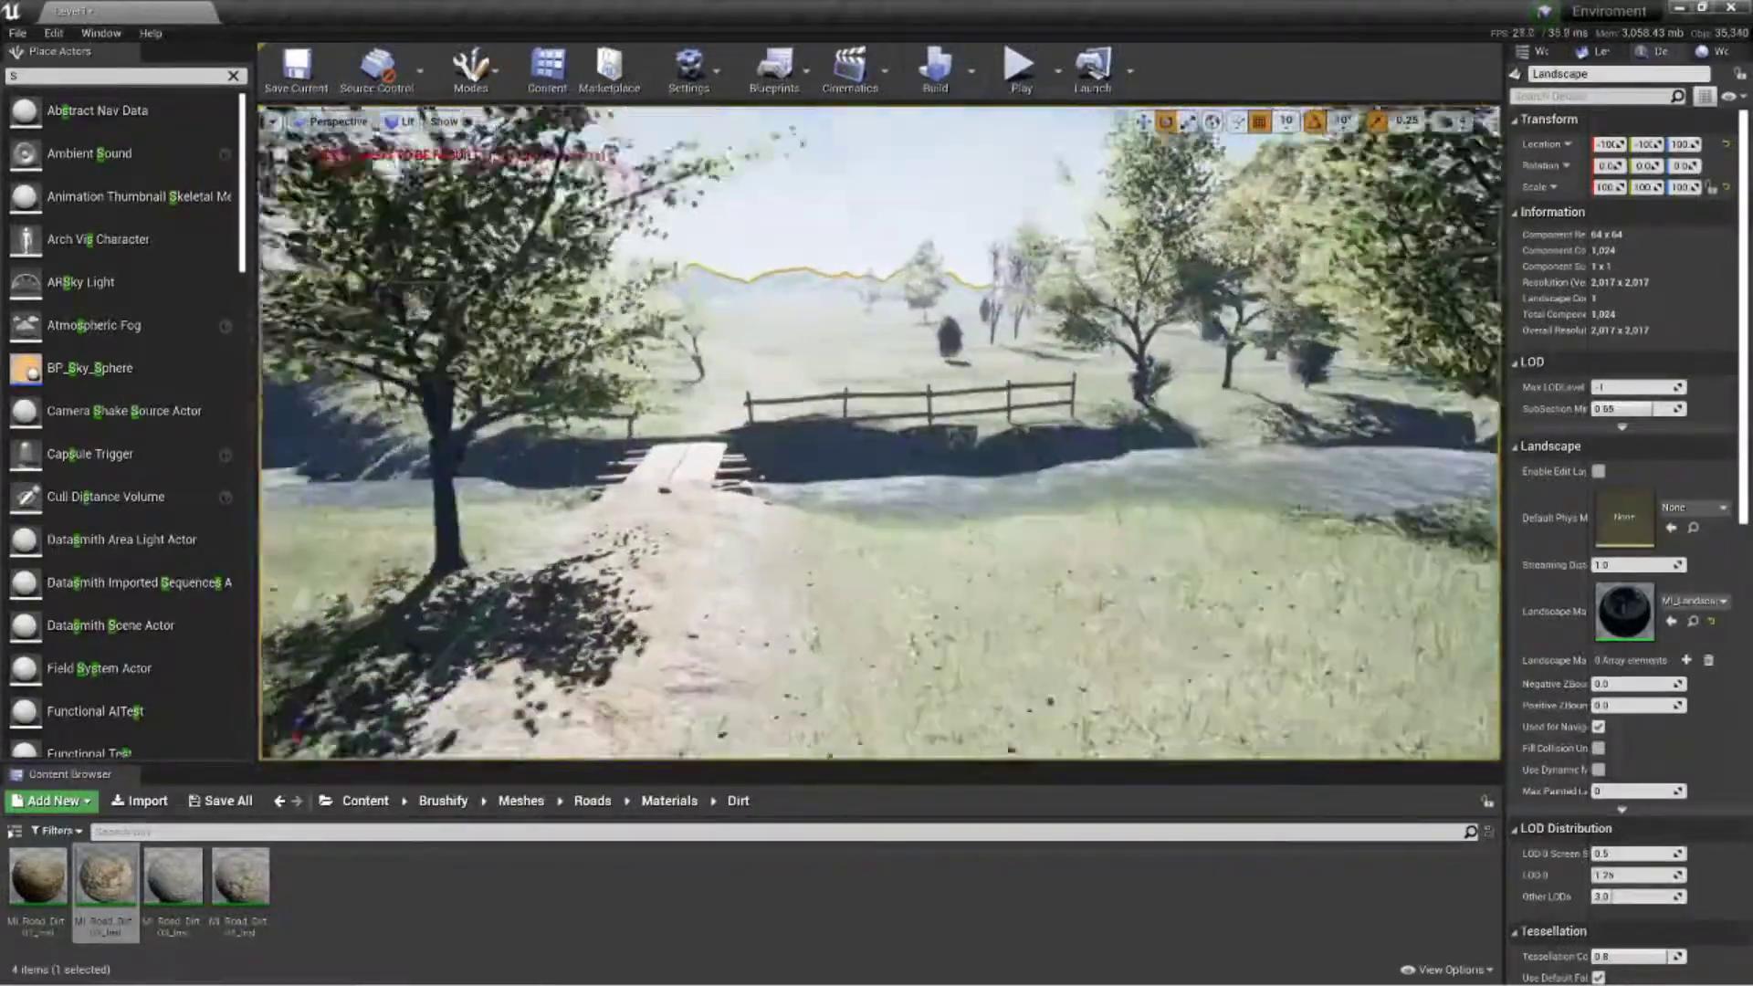
pyautogui.moveTo(880, 434); pyautogui.dragTo(899, 493, button='right')
pyautogui.press('d')
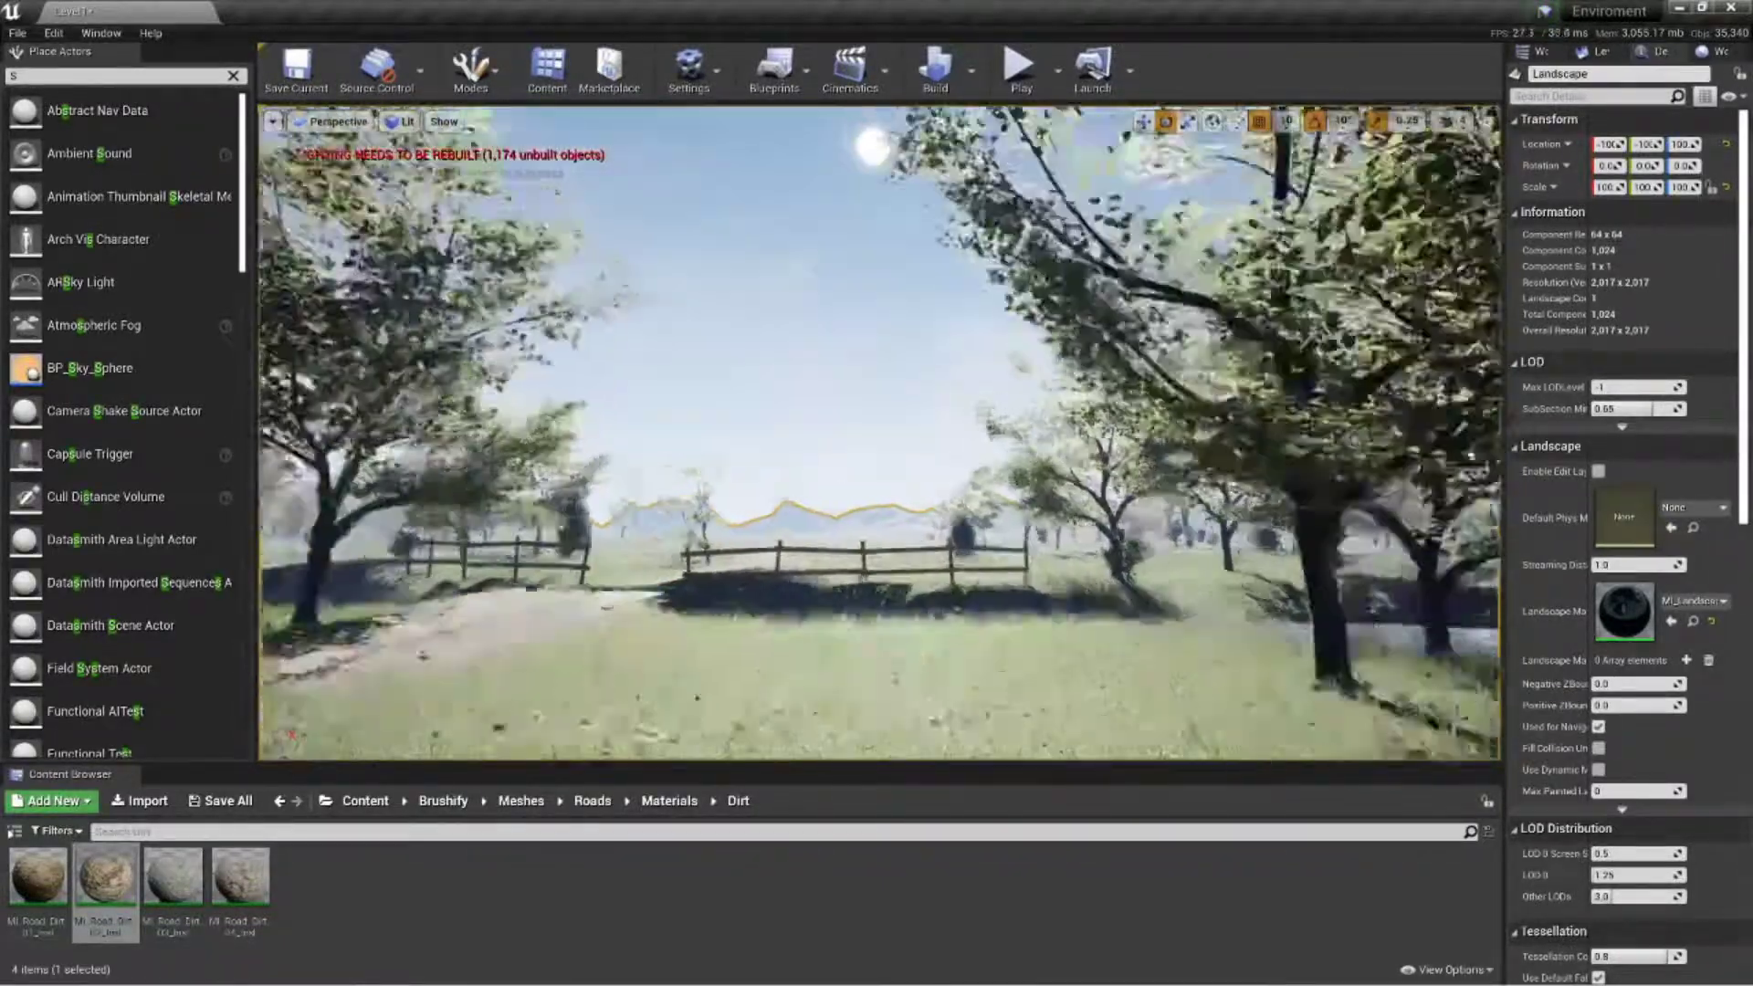
pyautogui.moveTo(879, 433); pyautogui.dragTo(880, 493, button='right')
pyautogui.press('s')
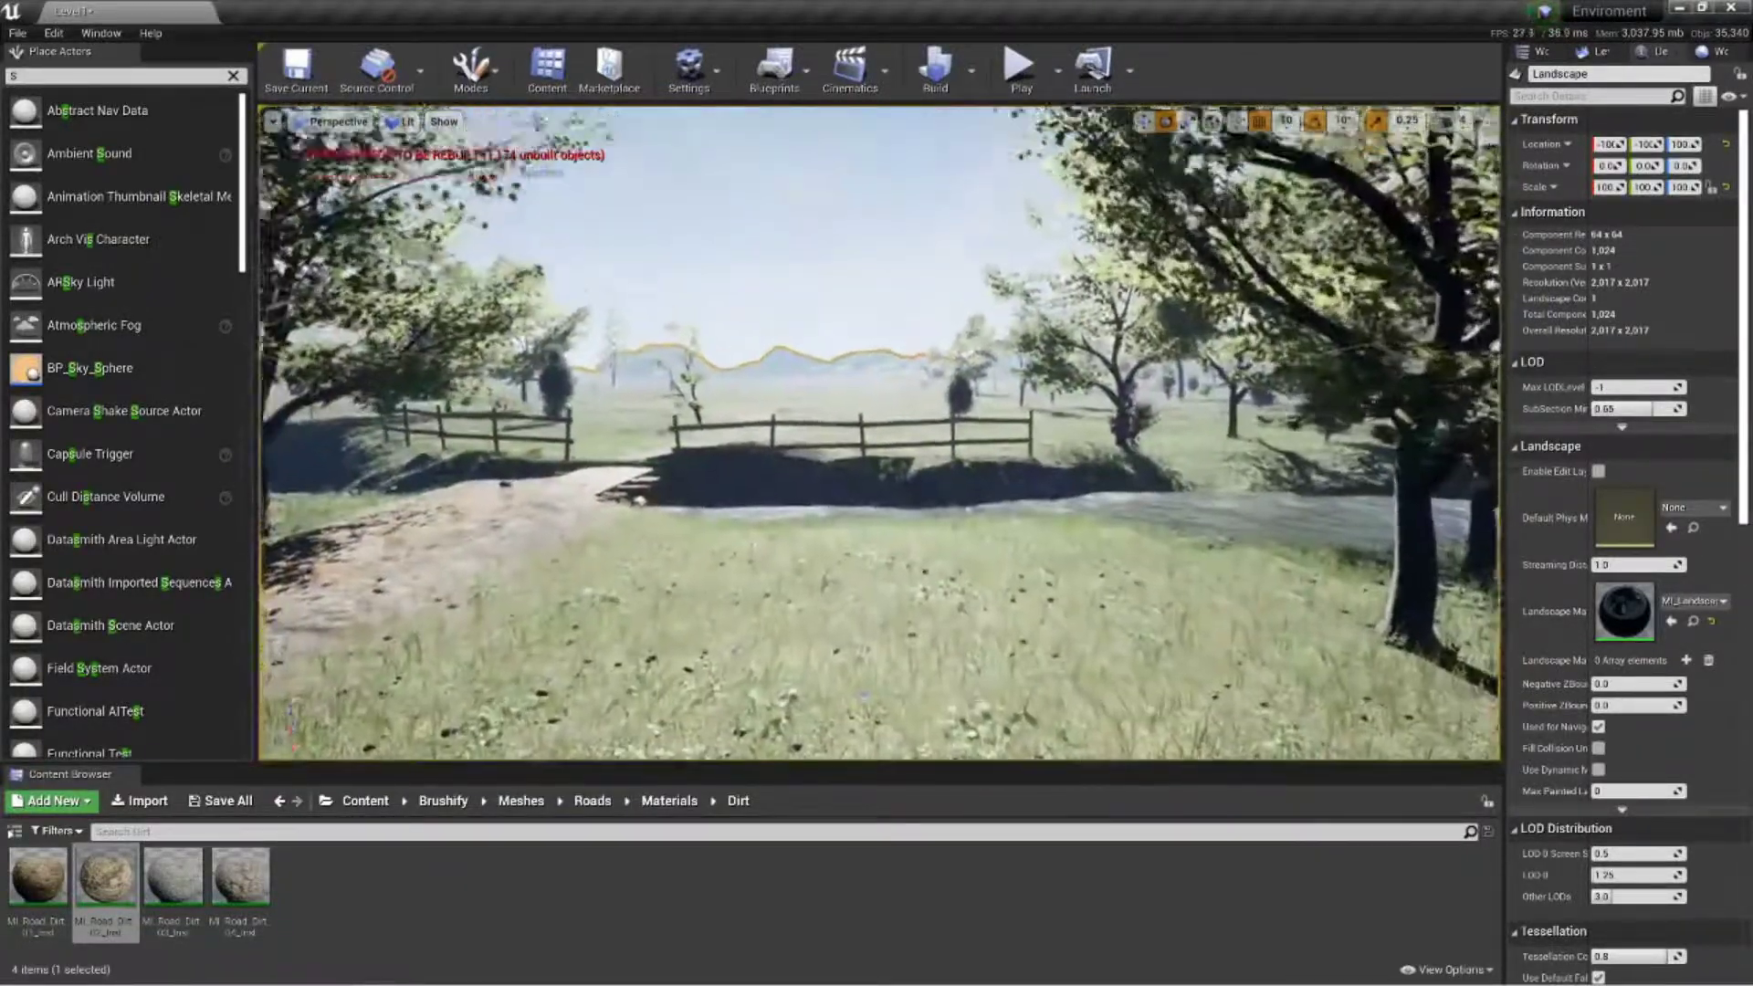
# Rotate the DirectionalLight slightly to lower the sun over the grass field, dirt path and river
pyautogui.moveTo(879, 433); pyautogui.dragTo(861, 406, button='right')
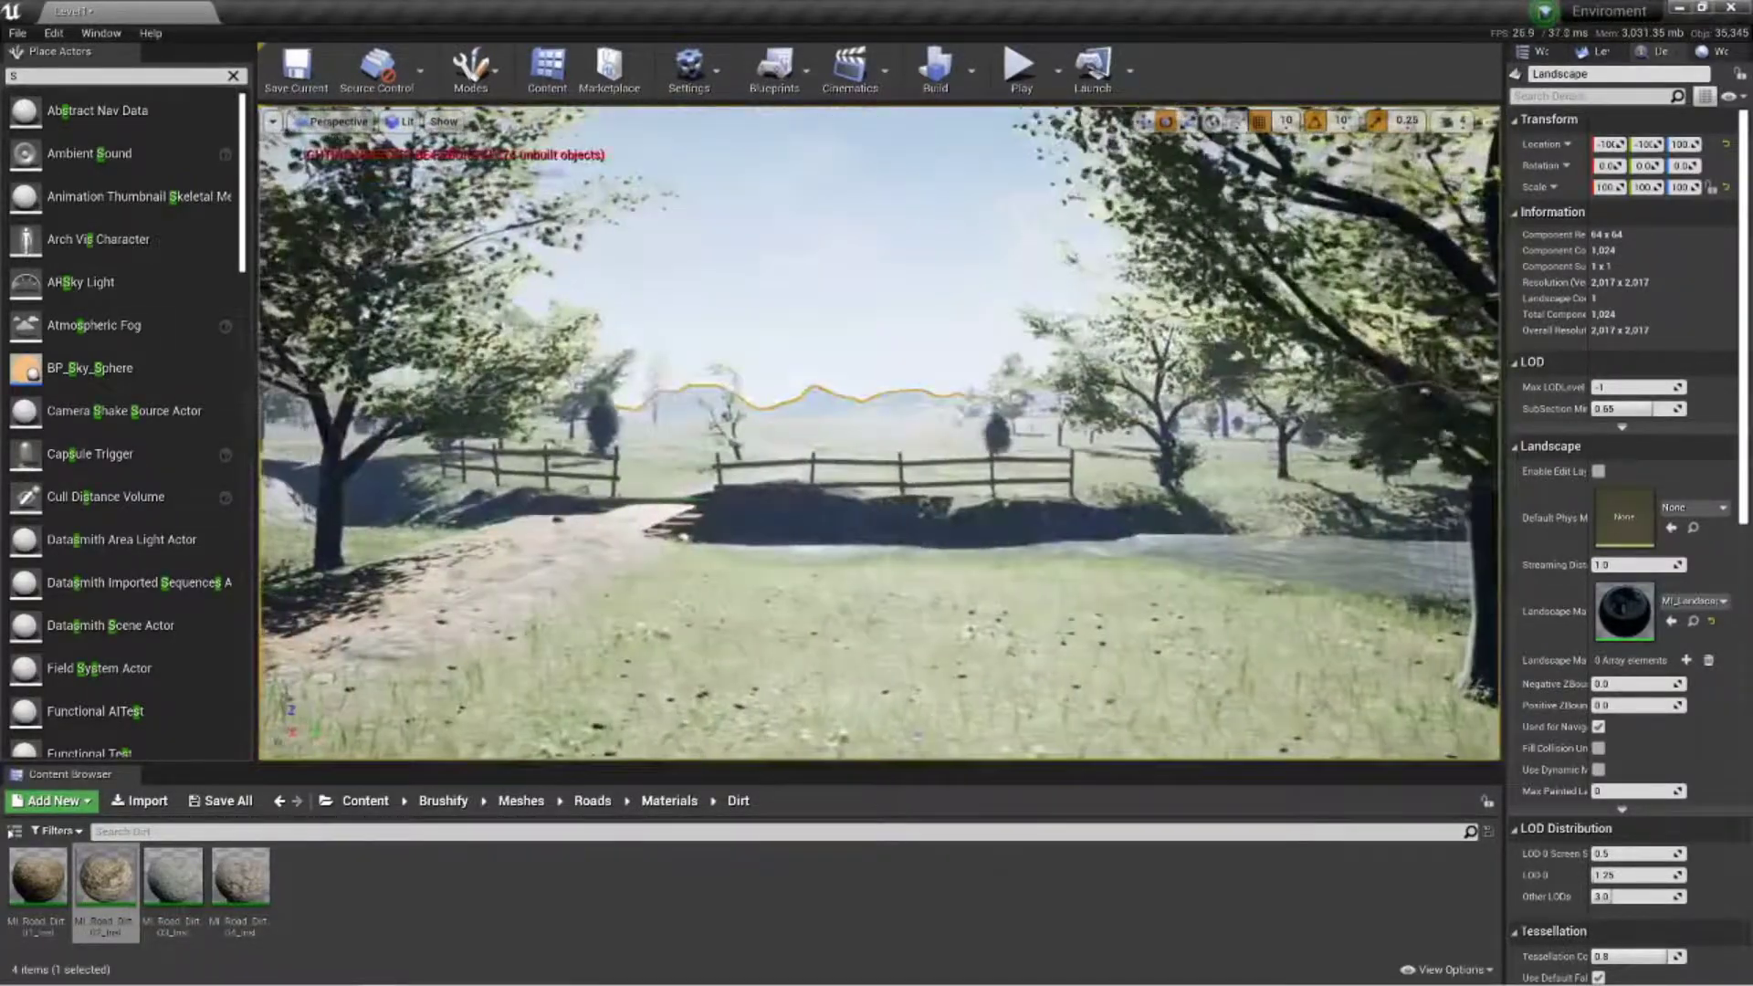
pyautogui.moveTo(880, 433)
pyautogui.mouseDown(button='right')
pyautogui.moveTo(854, 416)
pyautogui.moveTo(917, 456)
pyautogui.moveTo(878, 450)
pyautogui.moveTo(857, 409)
pyautogui.moveTo(895, 426)
pyautogui.moveTo(881, 402)
pyautogui.moveTo(882, 426)
pyautogui.mouseUp(button='right')
pyautogui.press('s')
pyautogui.press('d')
pyautogui.press('a')
pyautogui.press('d')
pyautogui.press('w')
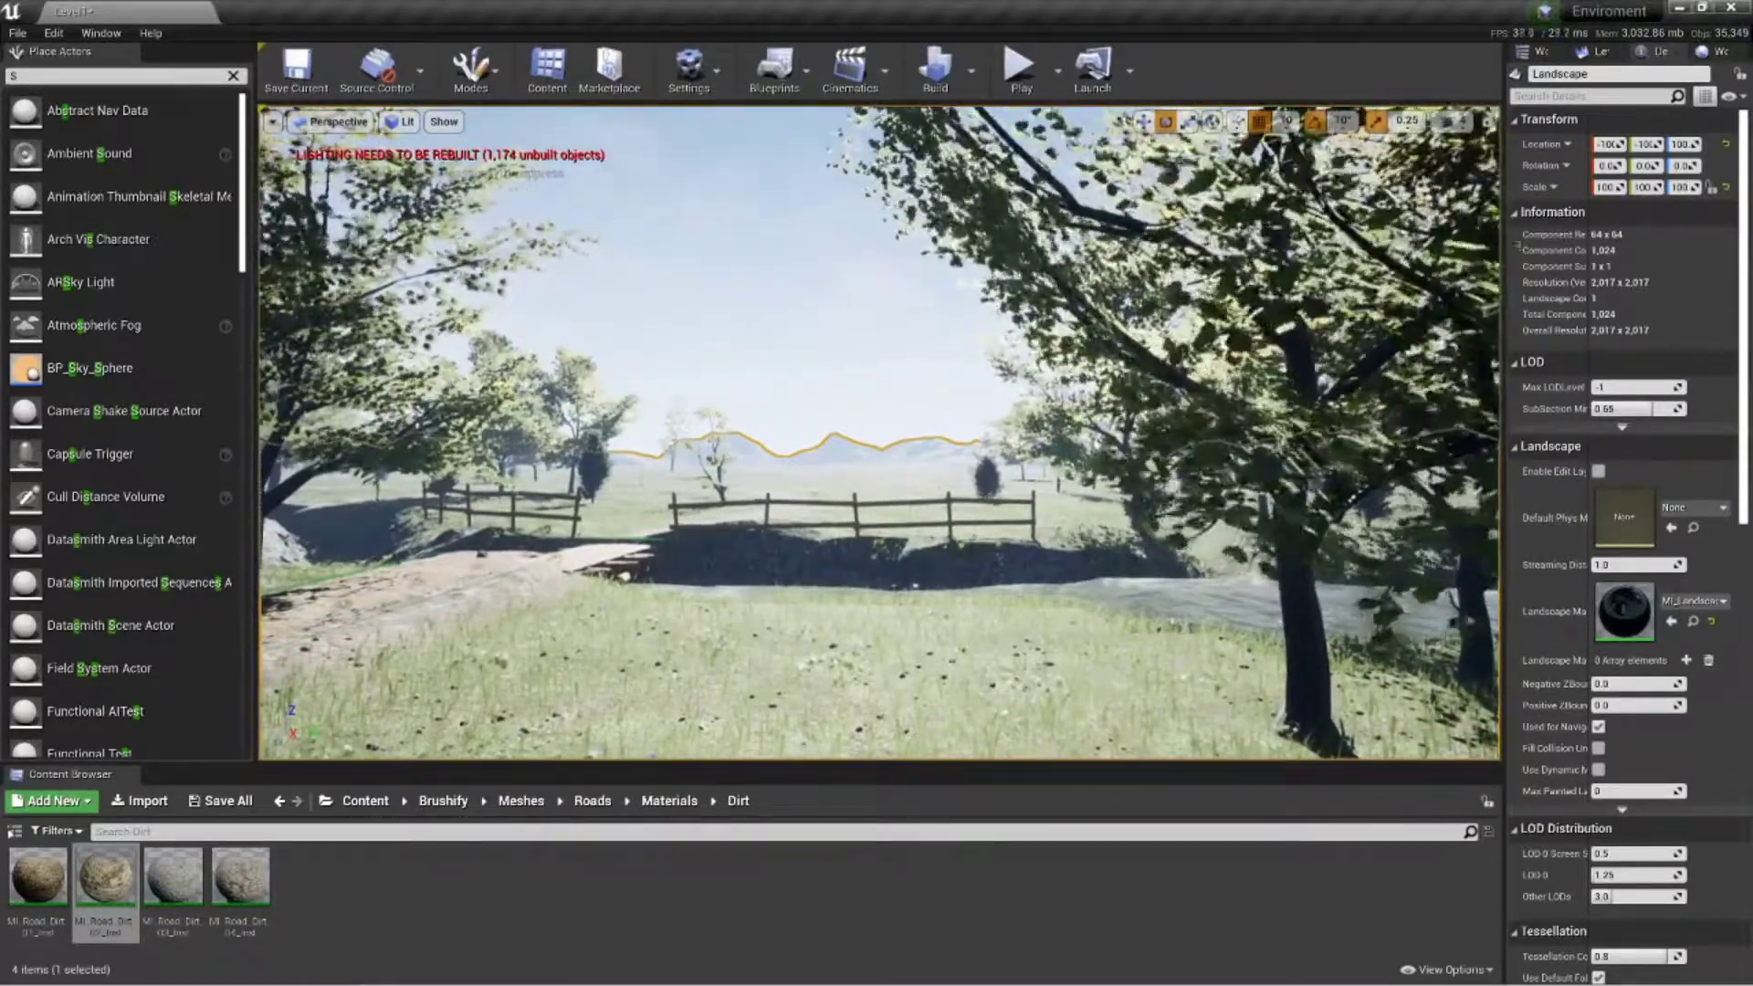
pyautogui.click(1537, 51)
pyautogui.click(1602, 174)
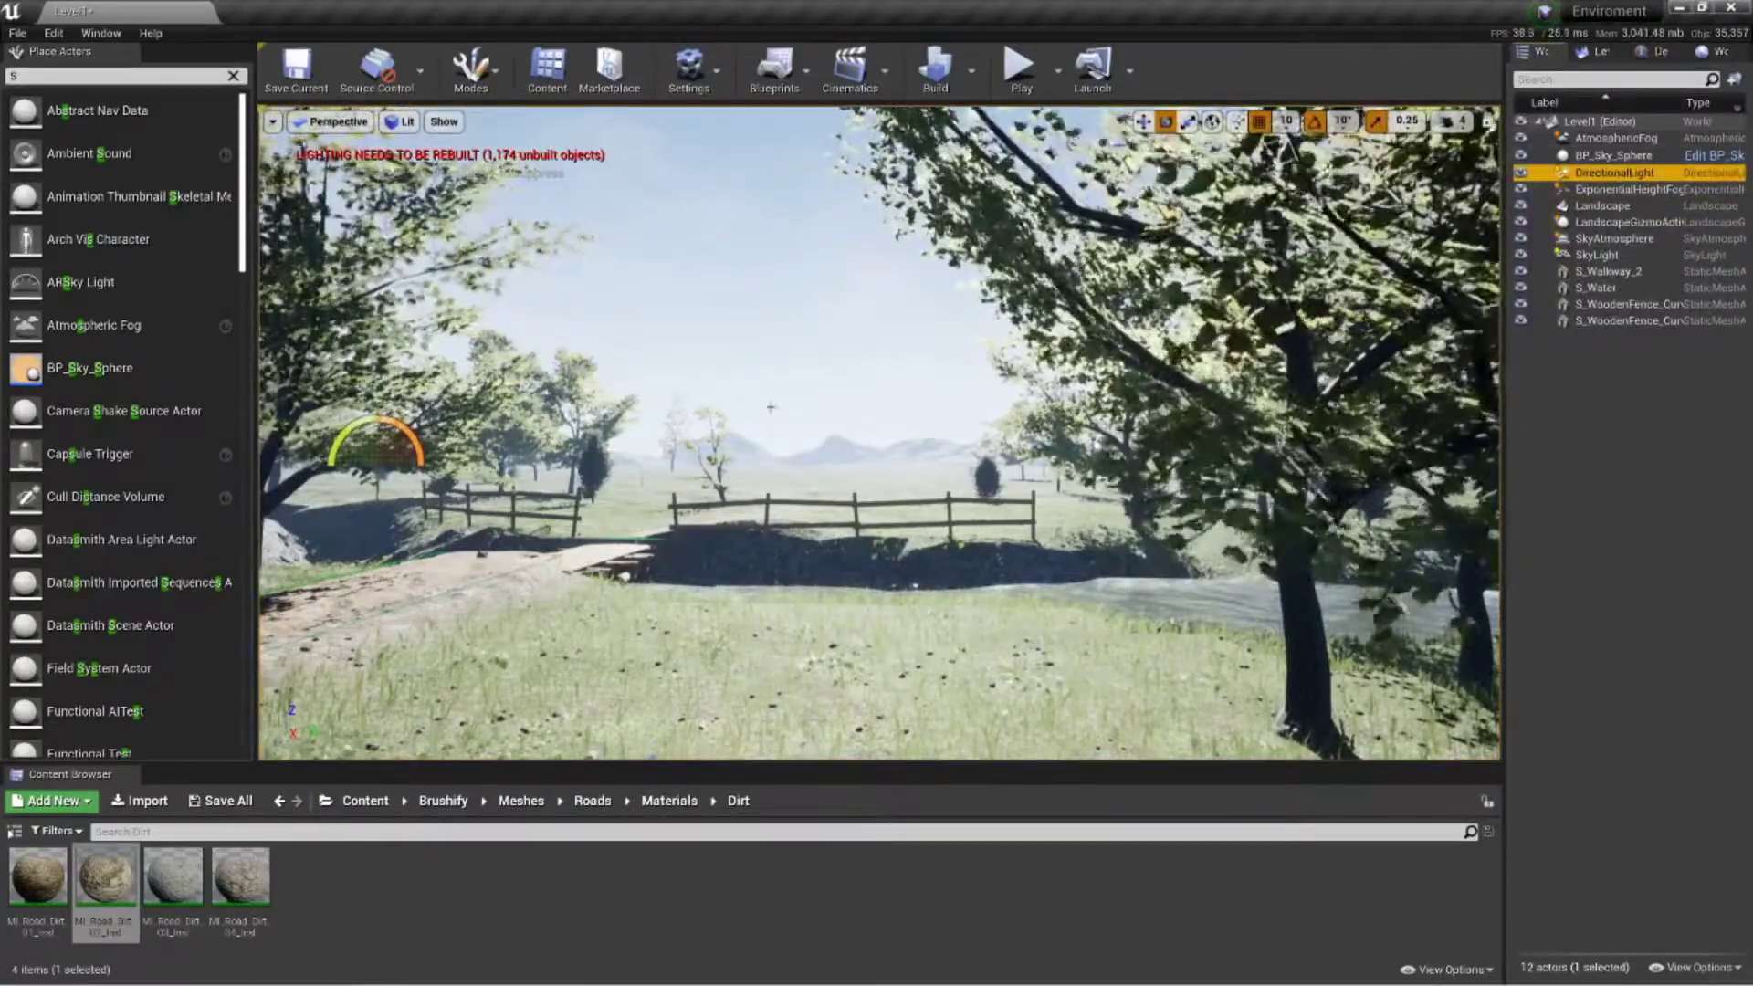
pyautogui.moveTo(880, 433); pyautogui.dragTo(786, 433, button='right')
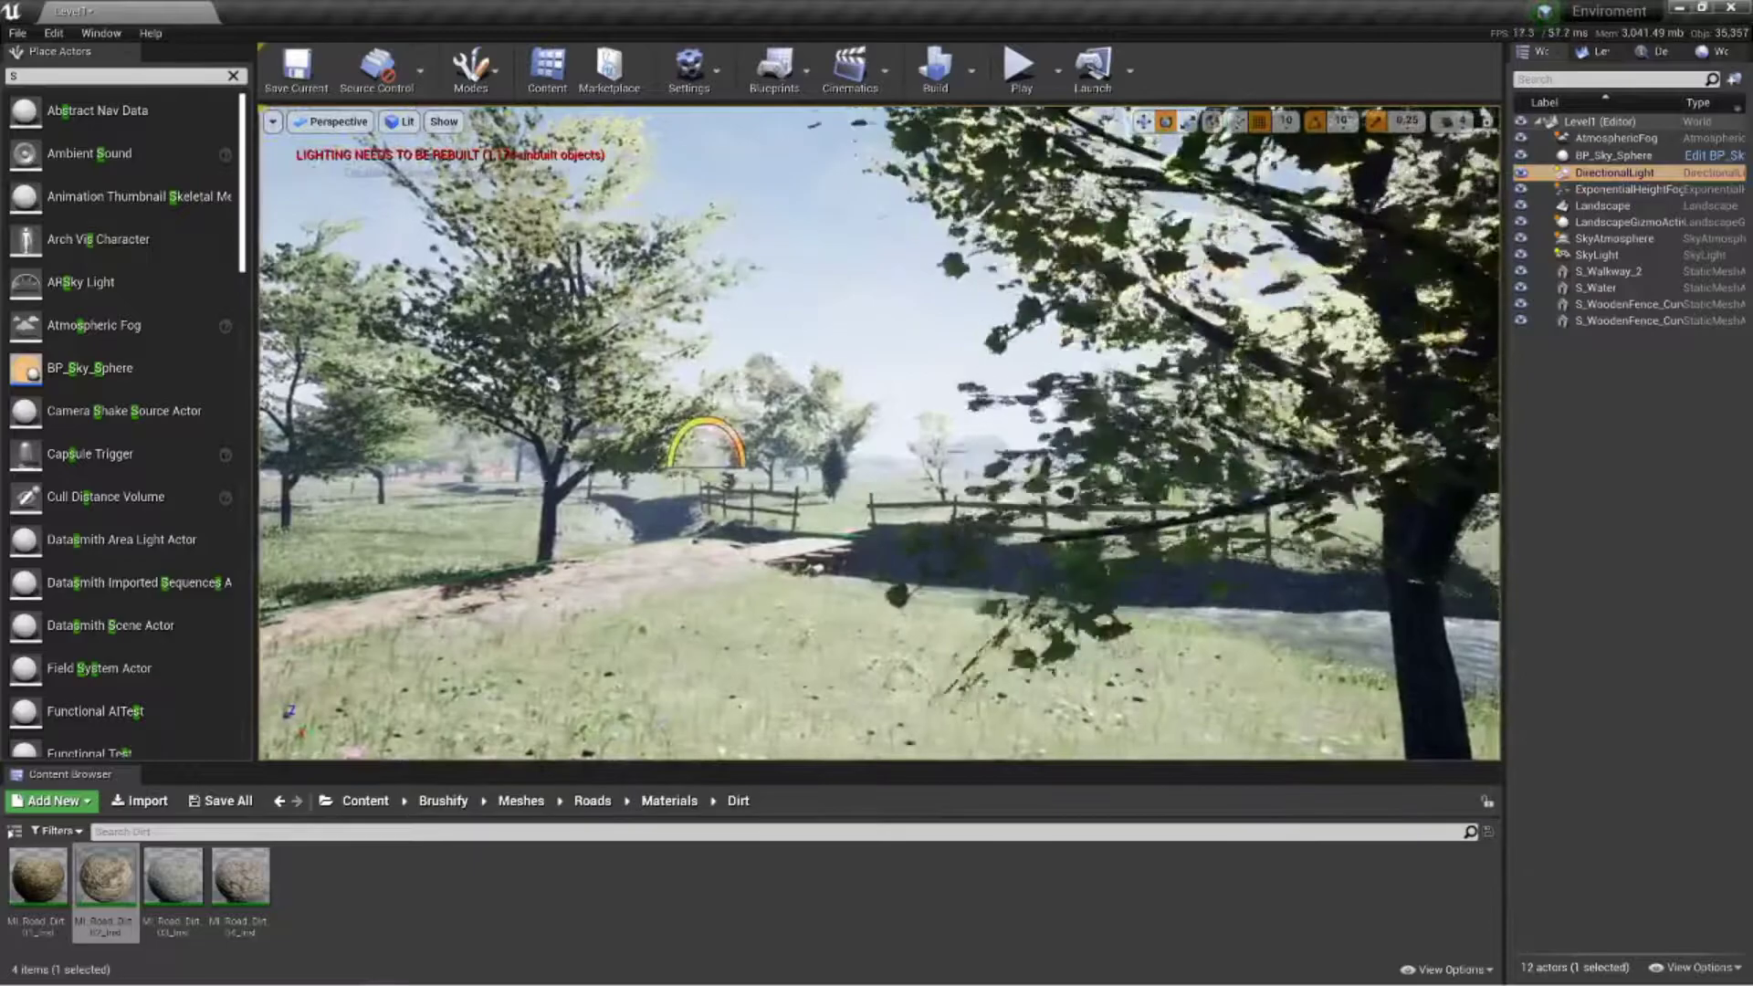
pyautogui.moveTo(678, 438); pyautogui.dragTo(704, 438)
pyautogui.moveTo(758, 486); pyautogui.dragTo(886, 467, button='right')
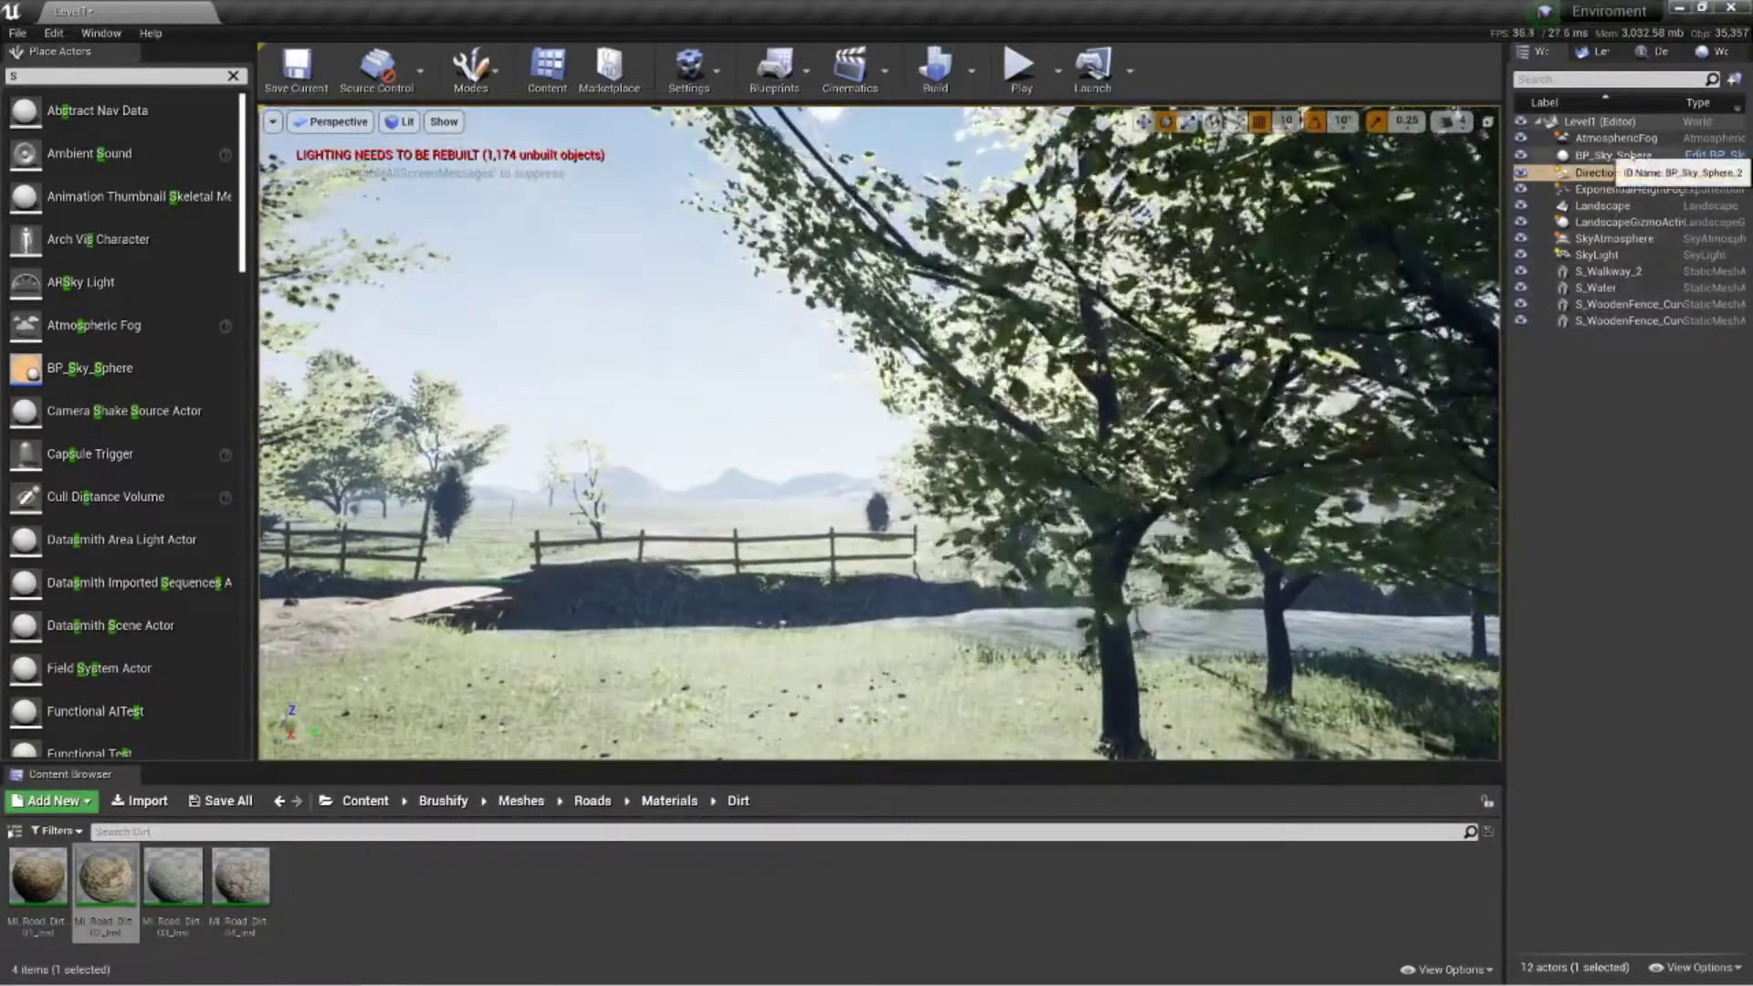
# Refresh the BP_Sky_Sphere material so the sky follows the lowered sun
pyautogui.click(1615, 155)
pyautogui.click(1660, 53)
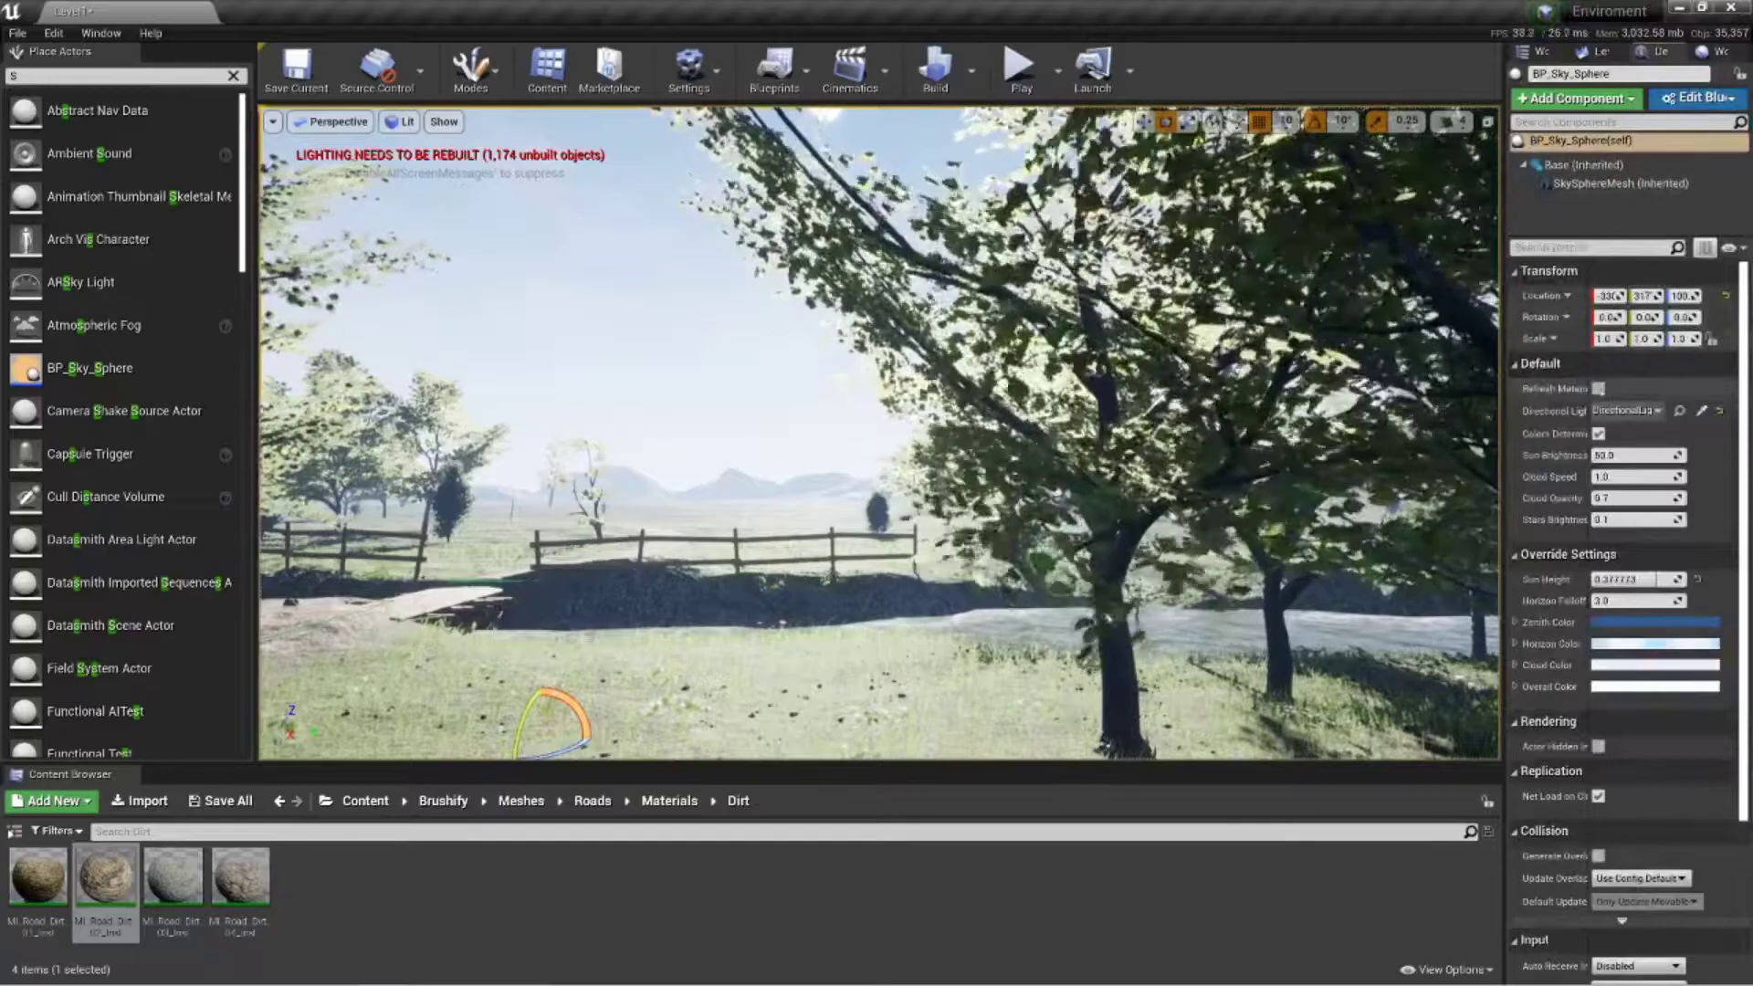
pyautogui.press('a')
pyautogui.moveTo(877, 434); pyautogui.dragTo(818, 470, button='right')
pyautogui.press('d')
pyautogui.press('a')
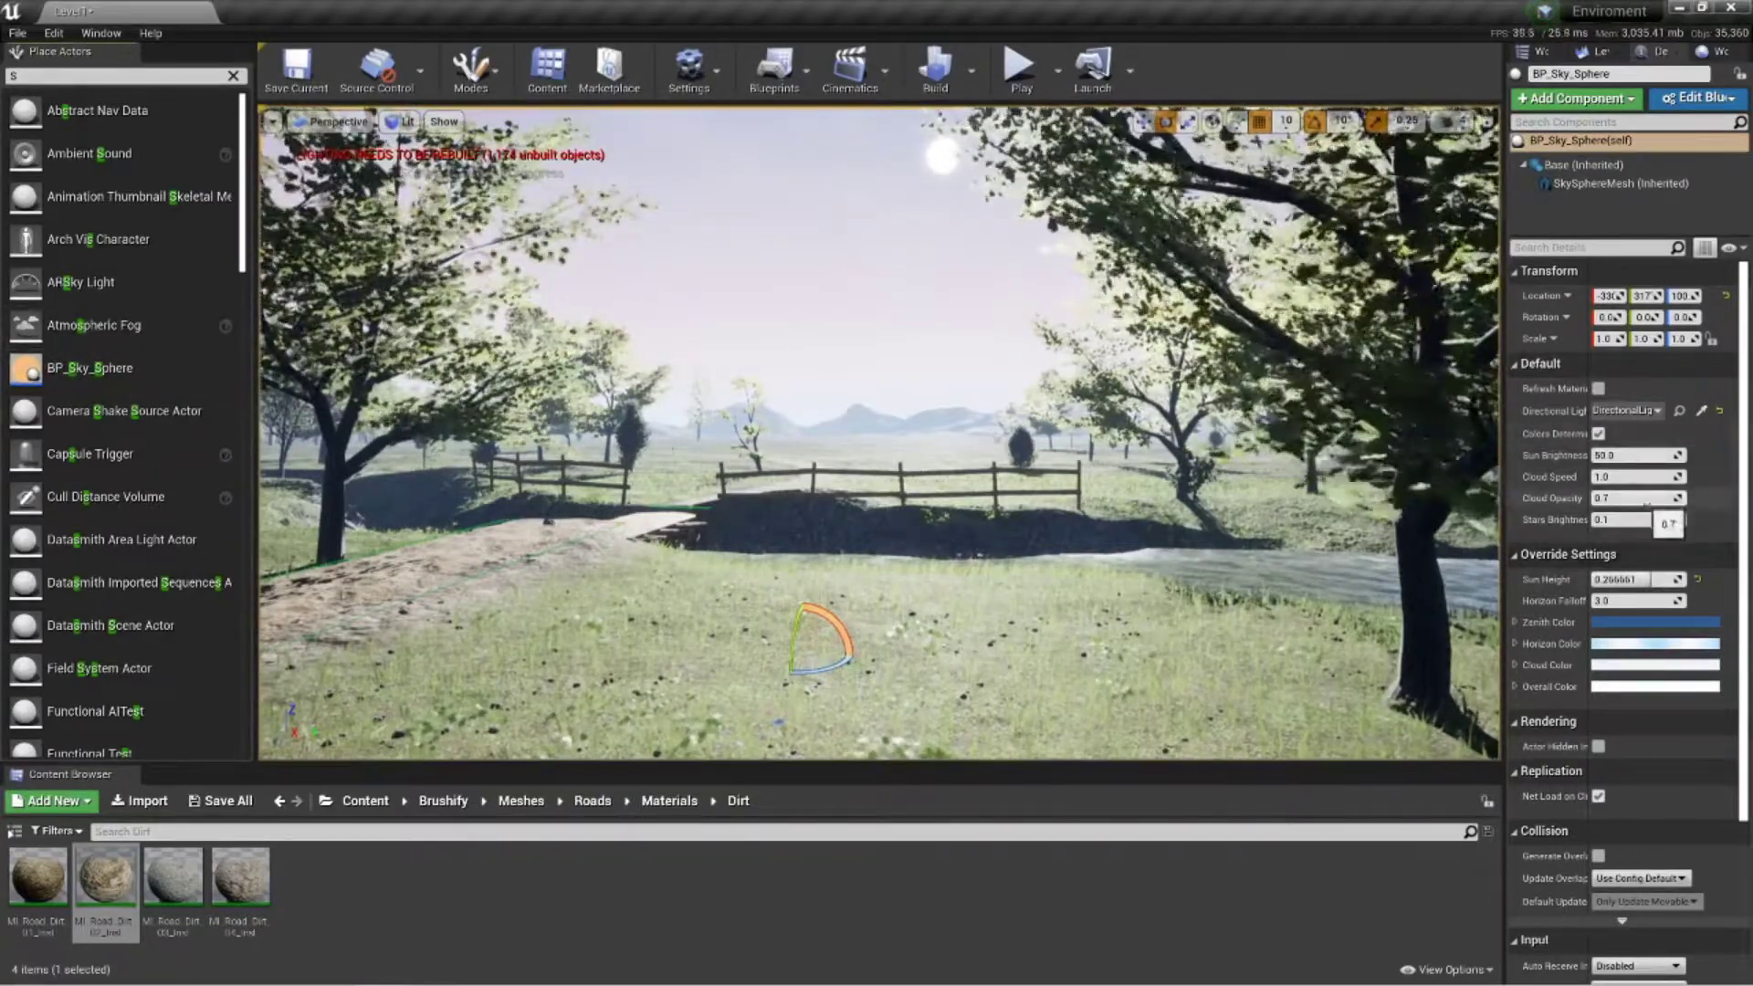
# Try higher Cloud Opacity values on BP_Sky_Sphere, such as 2.0, and settle on 1.5
pyautogui.moveTo(1643, 498)
pyautogui.mouseDown()
pyautogui.moveTo(1690, 498)
pyautogui.moveTo(1645, 498)
pyautogui.mouseUp()
pyautogui.write('2.0')
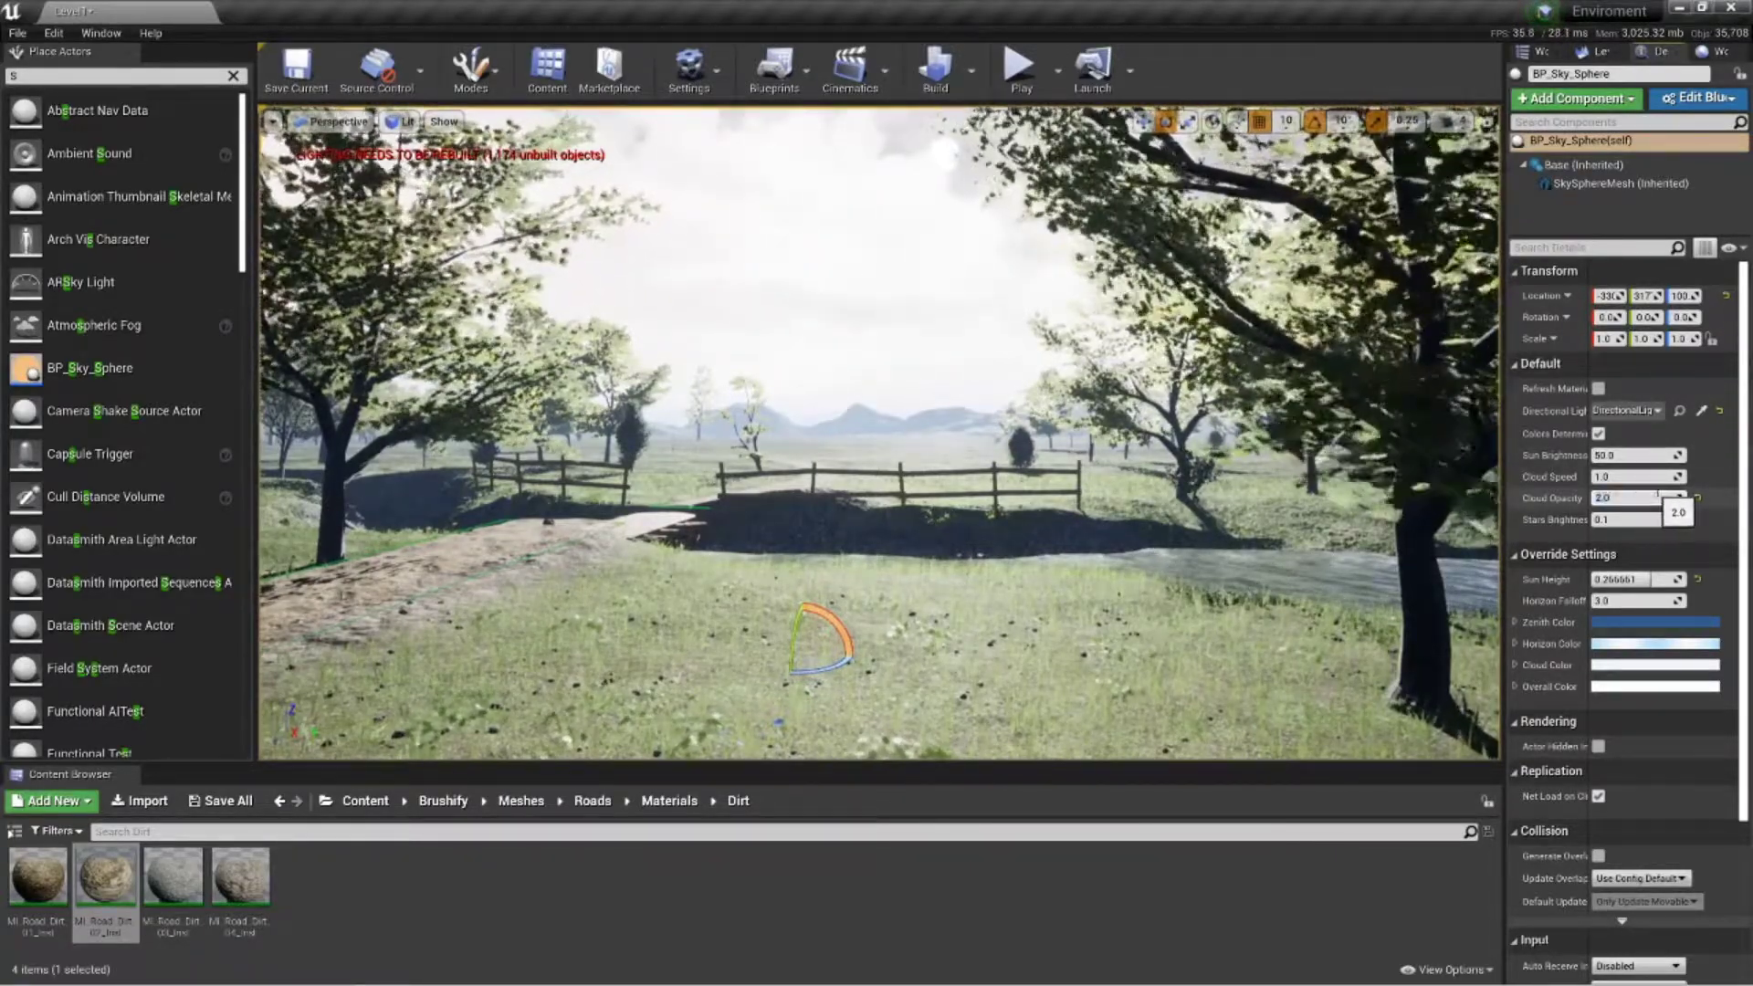
pyautogui.write('3')
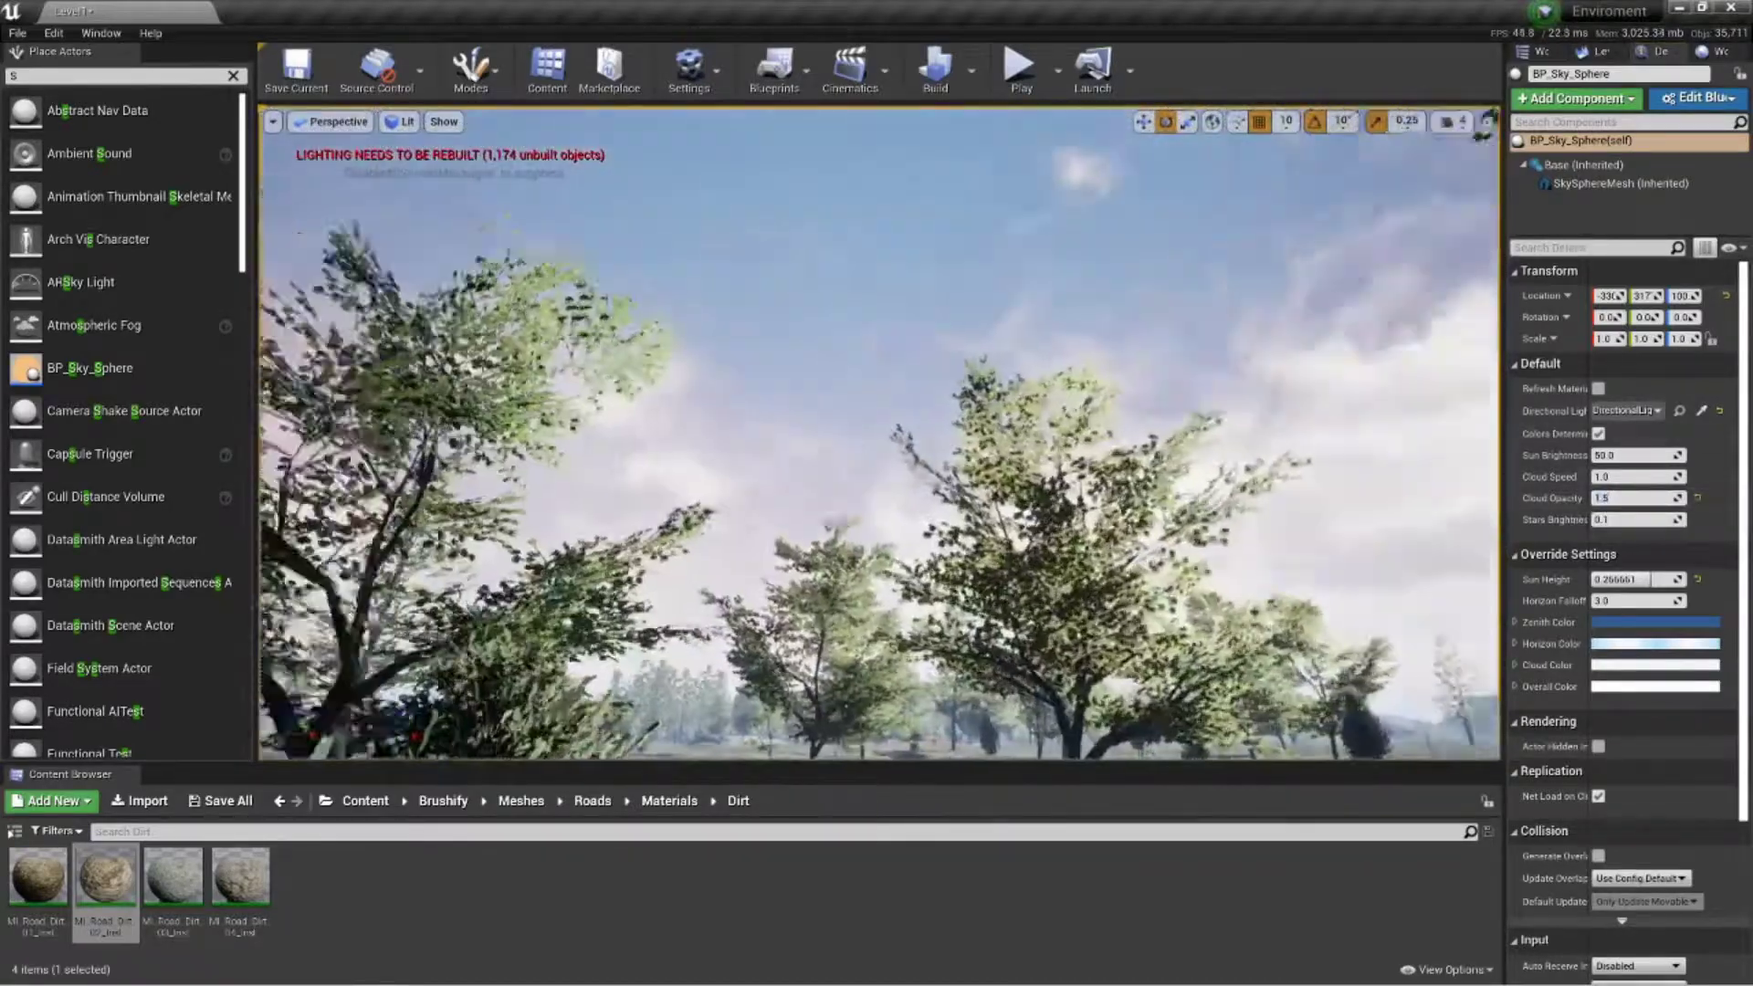
pyautogui.moveTo(876, 434); pyautogui.dragTo(594, 502, button='right')
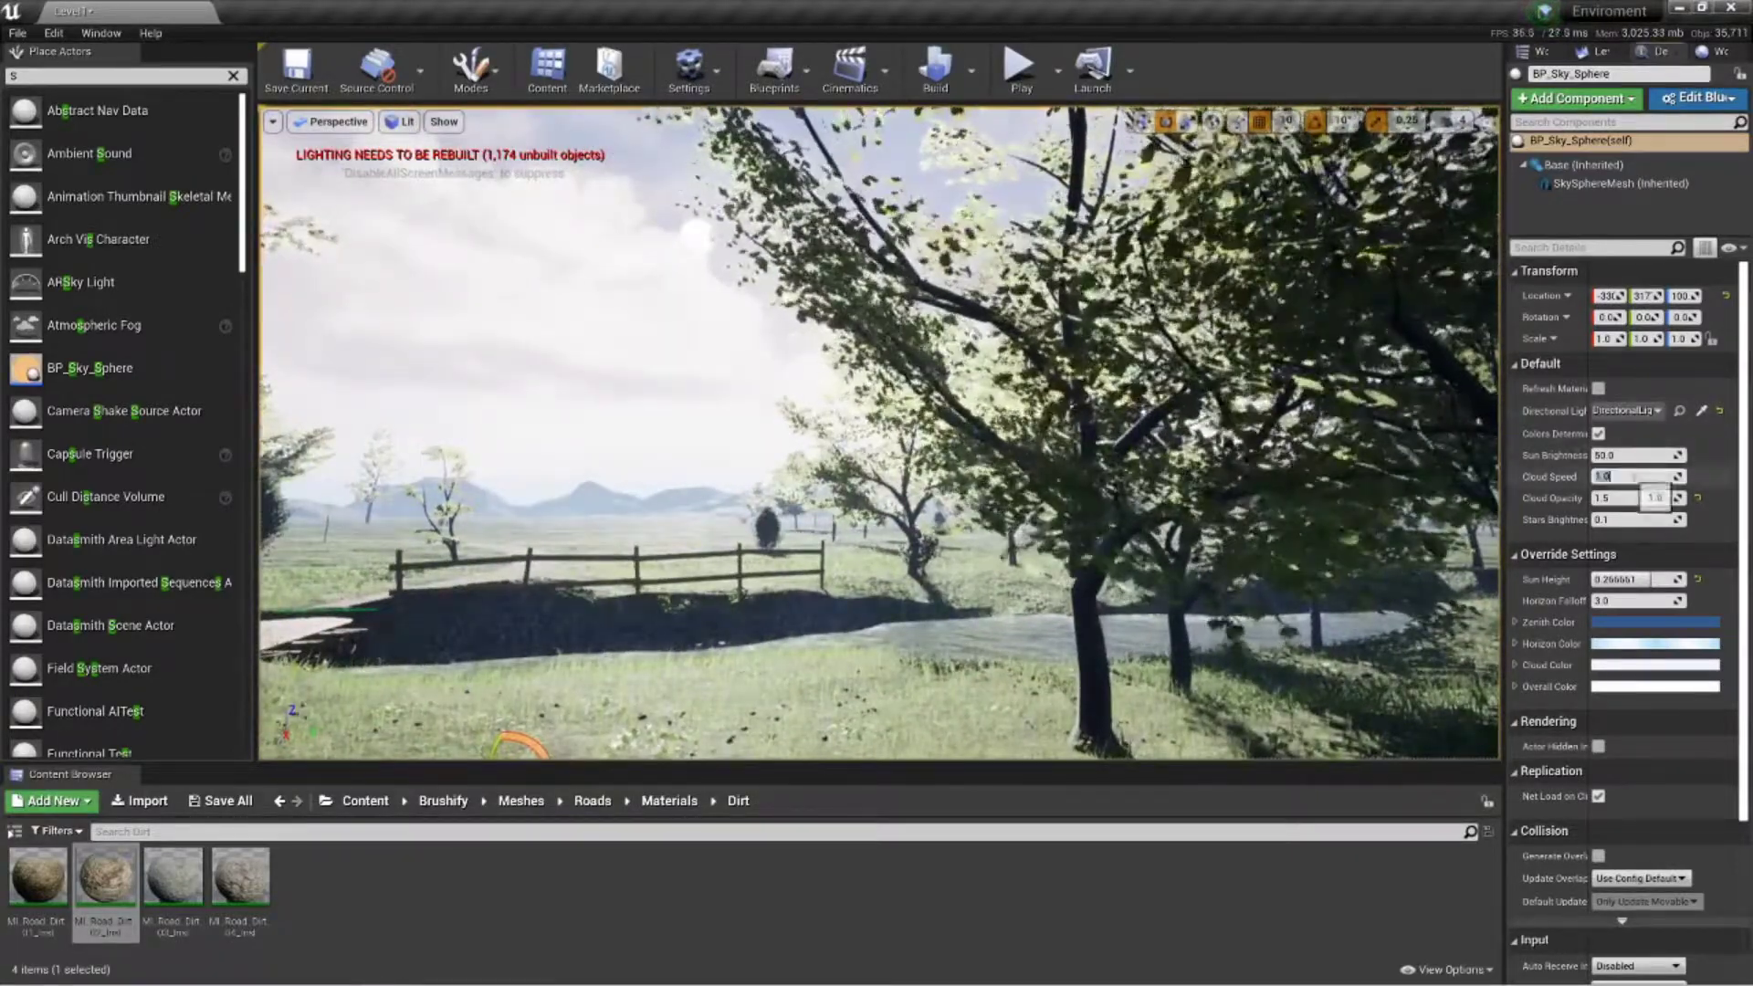
# Set the Cloud Speed of BP_Sky_Sphere to 2.0
pyautogui.write('2')
pyautogui.press('Return')
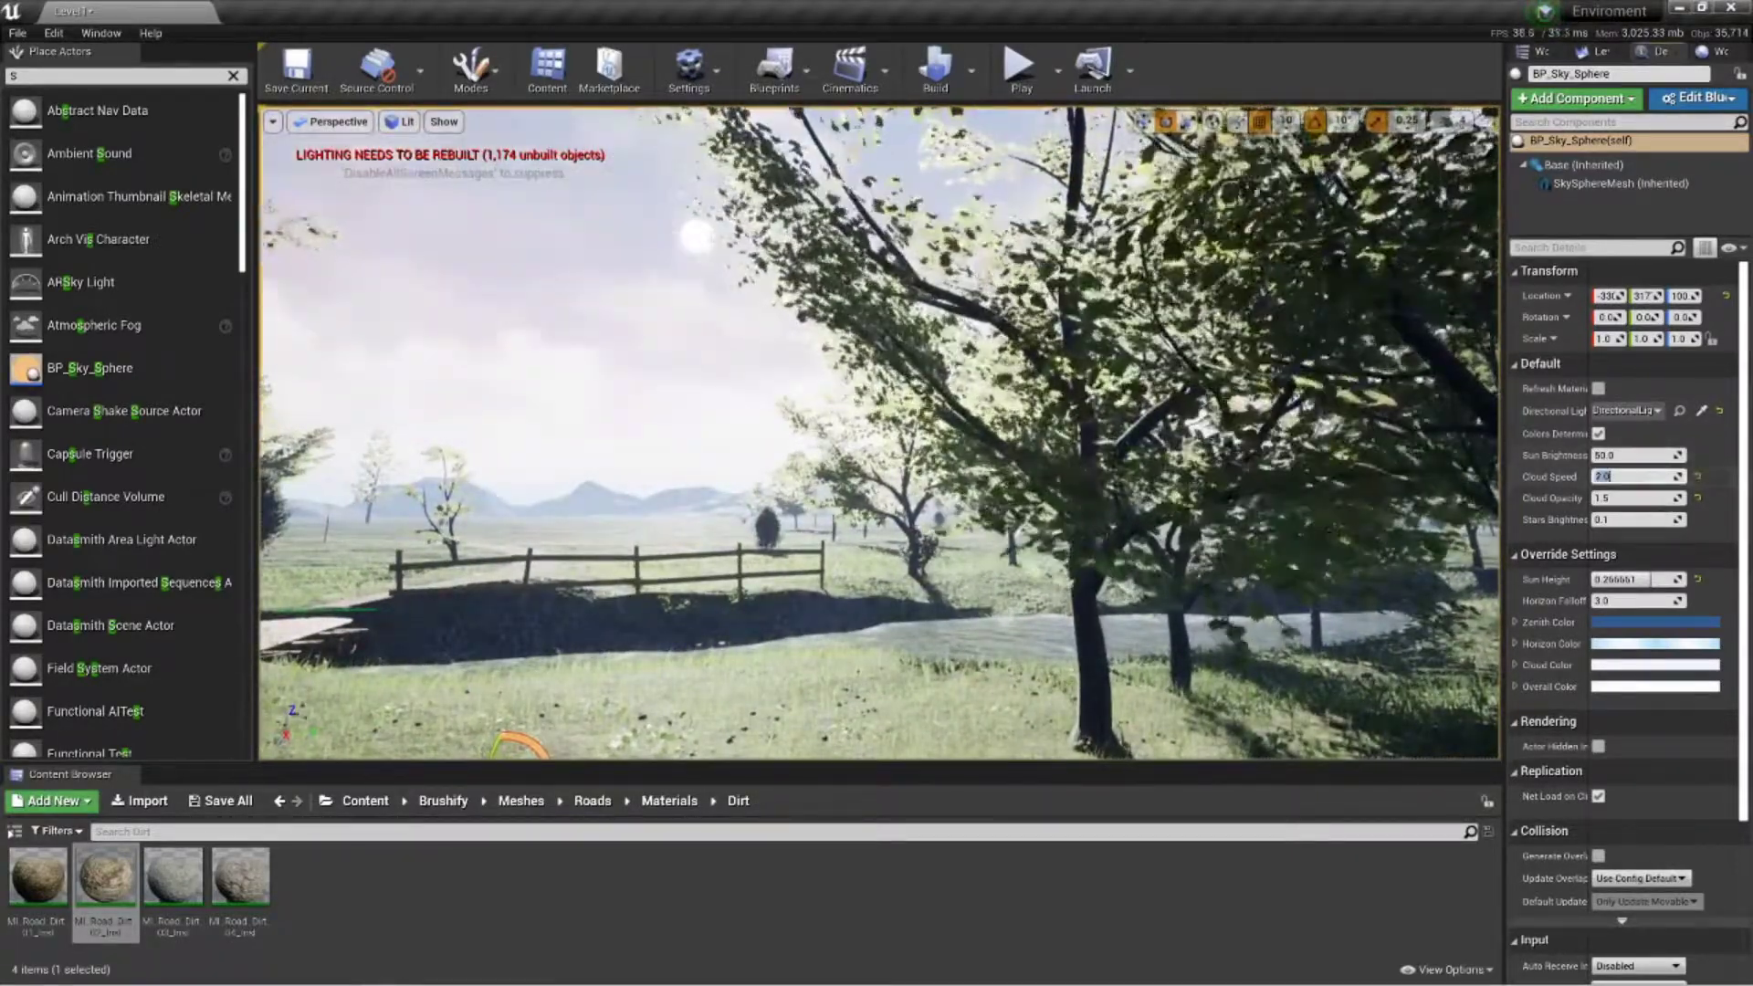
pyautogui.press('s')
pyautogui.moveTo(551, 461)
pyautogui.mouseDown(button='right')
pyautogui.moveTo(473, 455)
pyautogui.moveTo(274, 356)
pyautogui.moveTo(282, 477)
pyautogui.moveTo(525, 455)
pyautogui.mouseUp(button='right')
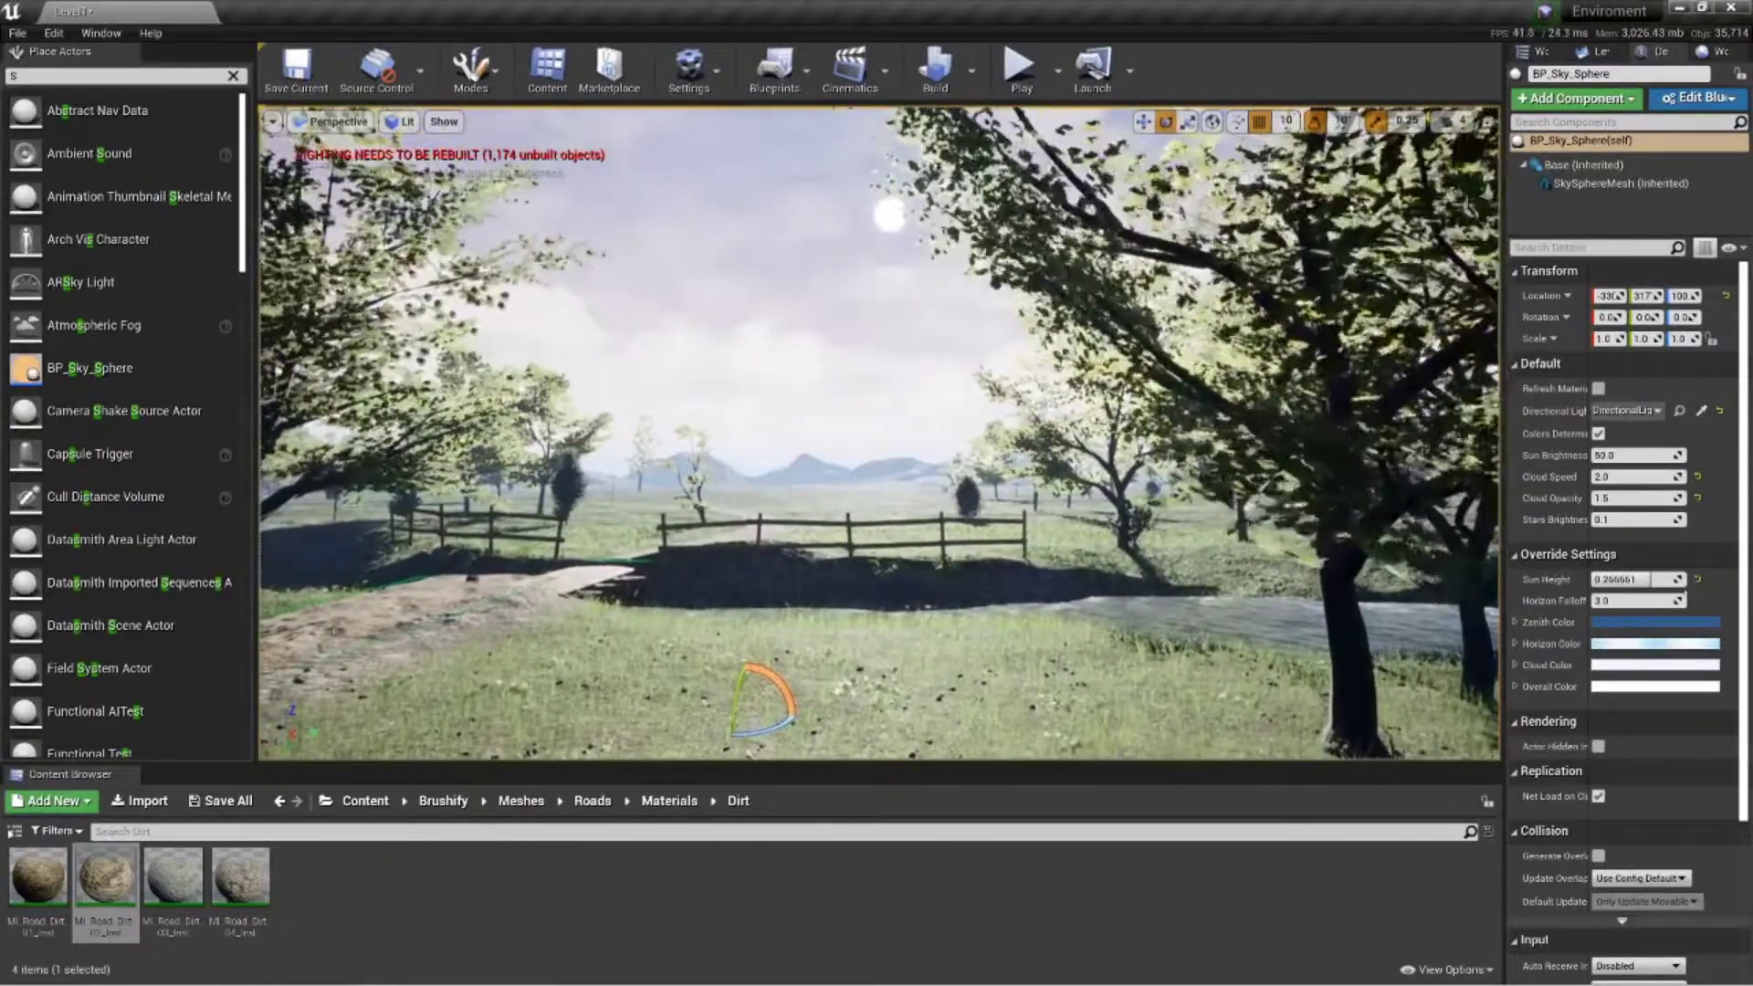
# Try a Sun Brightness of about 56 on BP_Sky_Sphere and return it to 50
pyautogui.moveTo(1634, 455)
pyautogui.mouseDown()
pyautogui.moveTo(1614, 455)
pyautogui.moveTo(1651, 454)
pyautogui.mouseUp()
pyautogui.click(1659, 454)
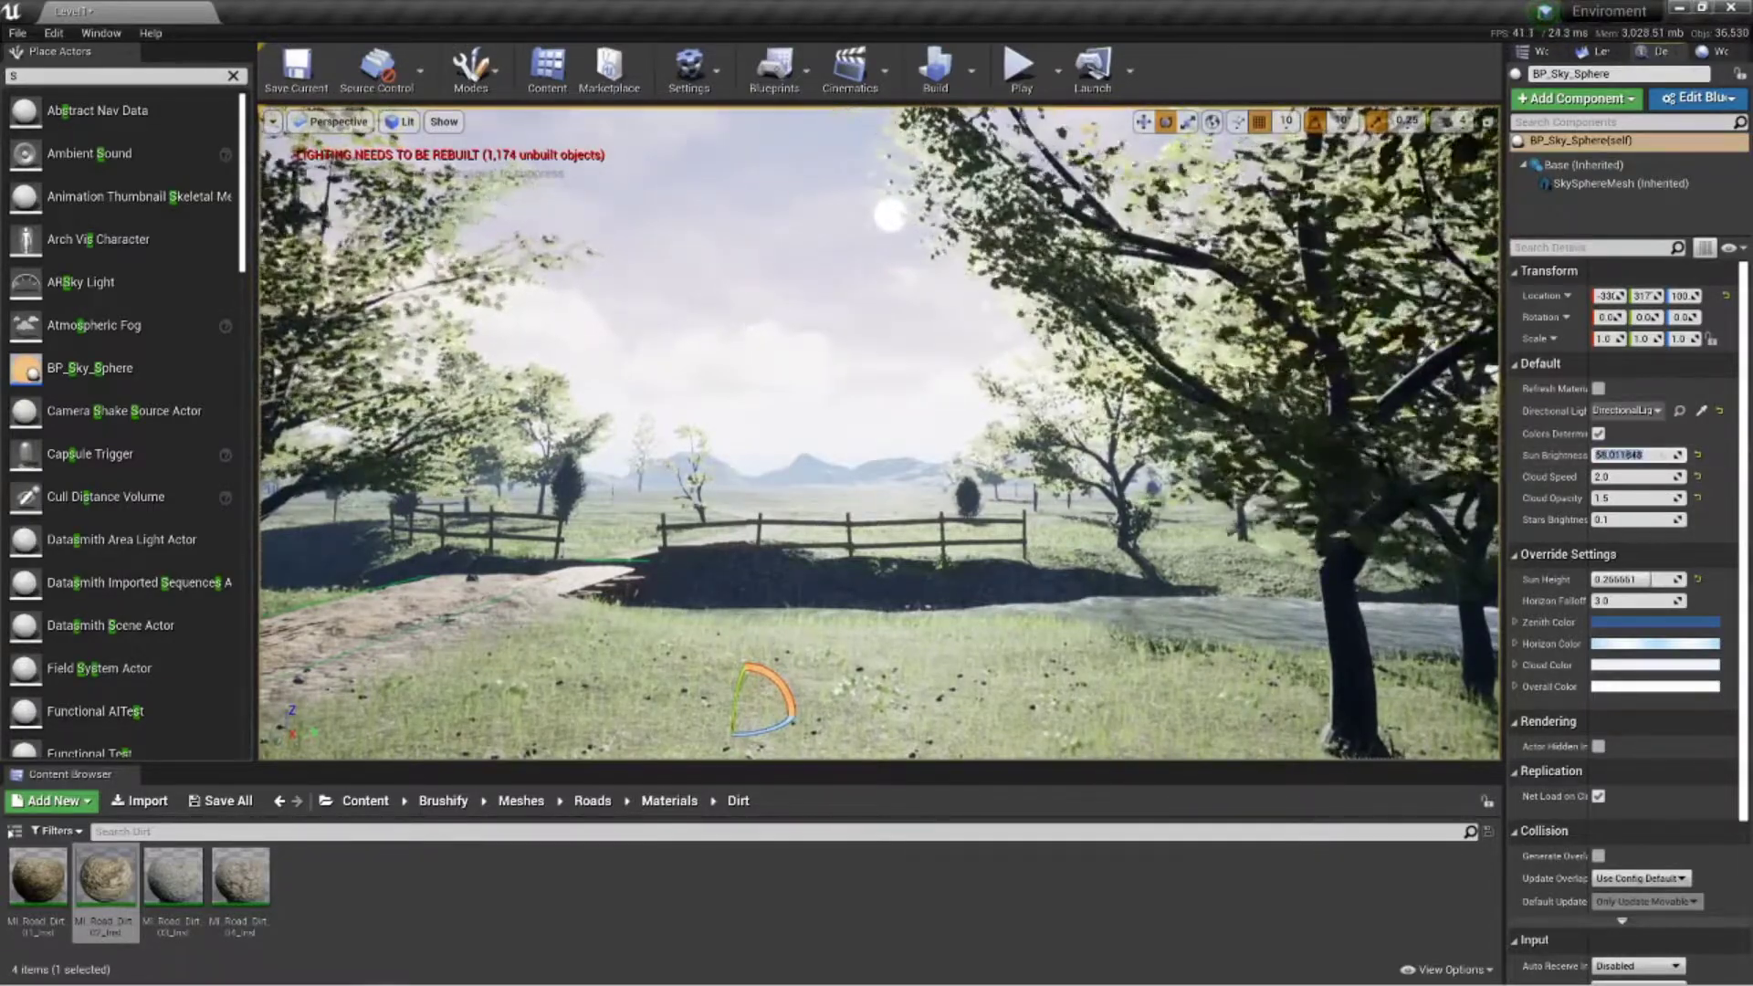
pyautogui.write('50')
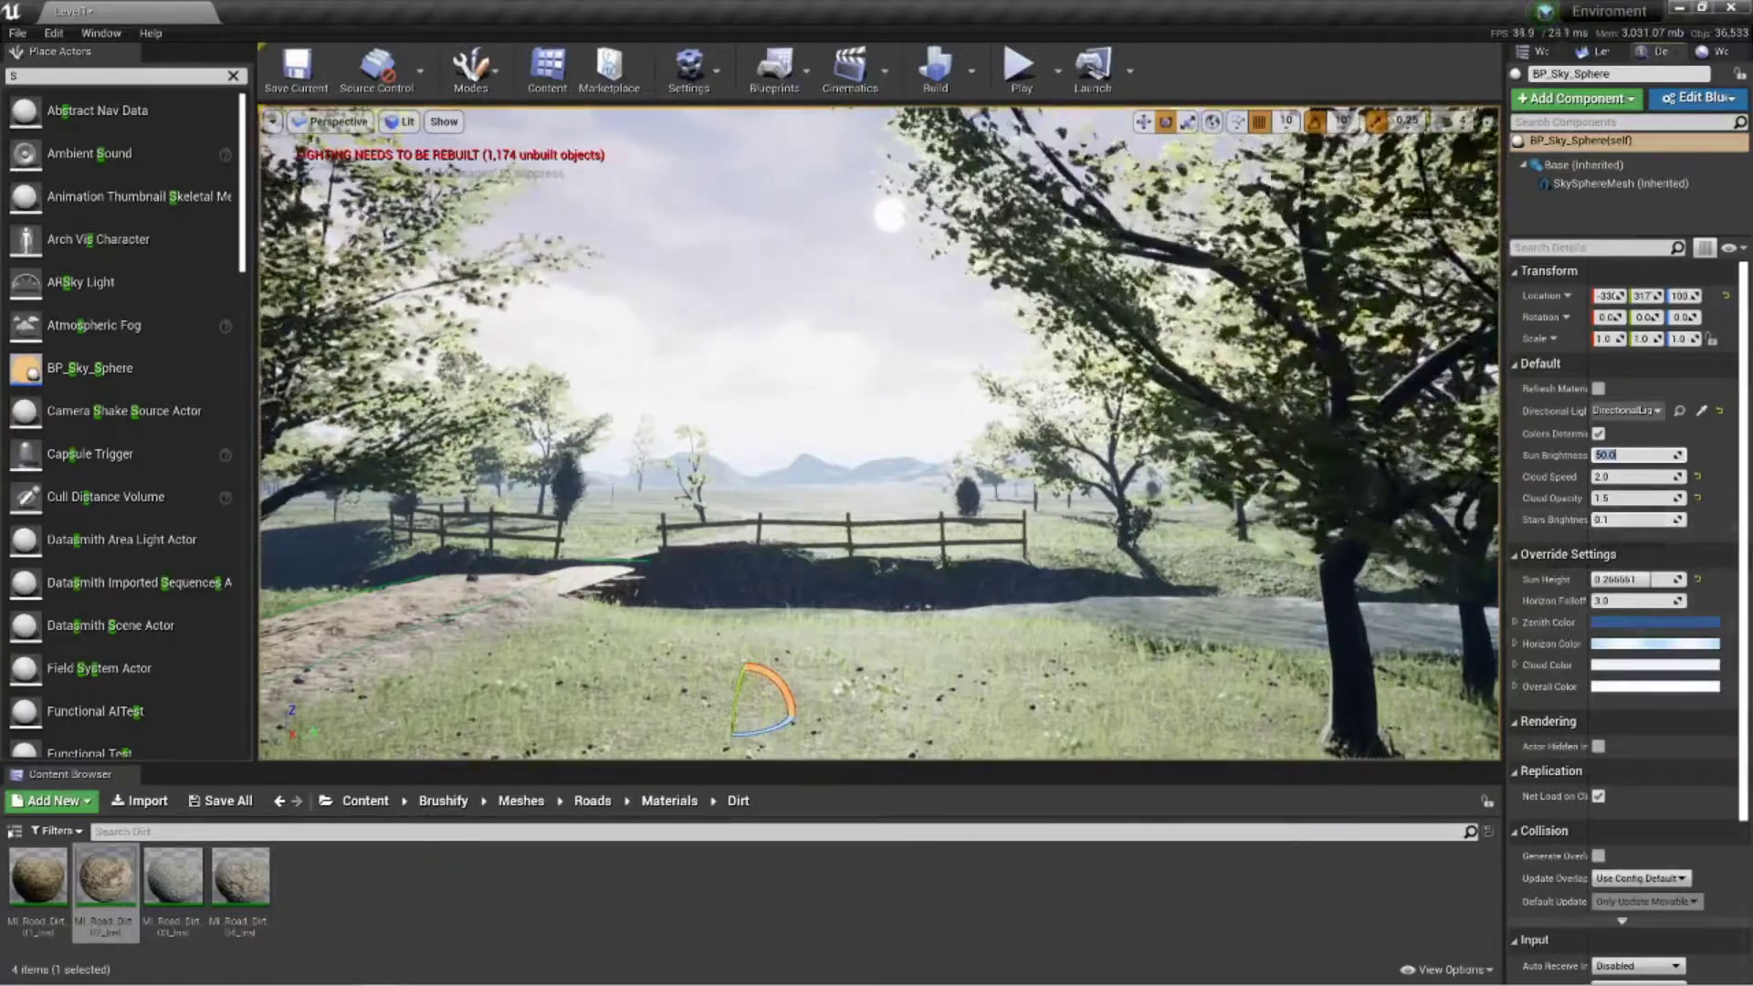
pyautogui.moveTo(1132, 411)
pyautogui.mouseDown(button='right')
pyautogui.moveTo(1105, 414)
pyautogui.moveTo(1139, 412)
pyautogui.moveTo(1115, 405)
pyautogui.mouseUp(button='right')
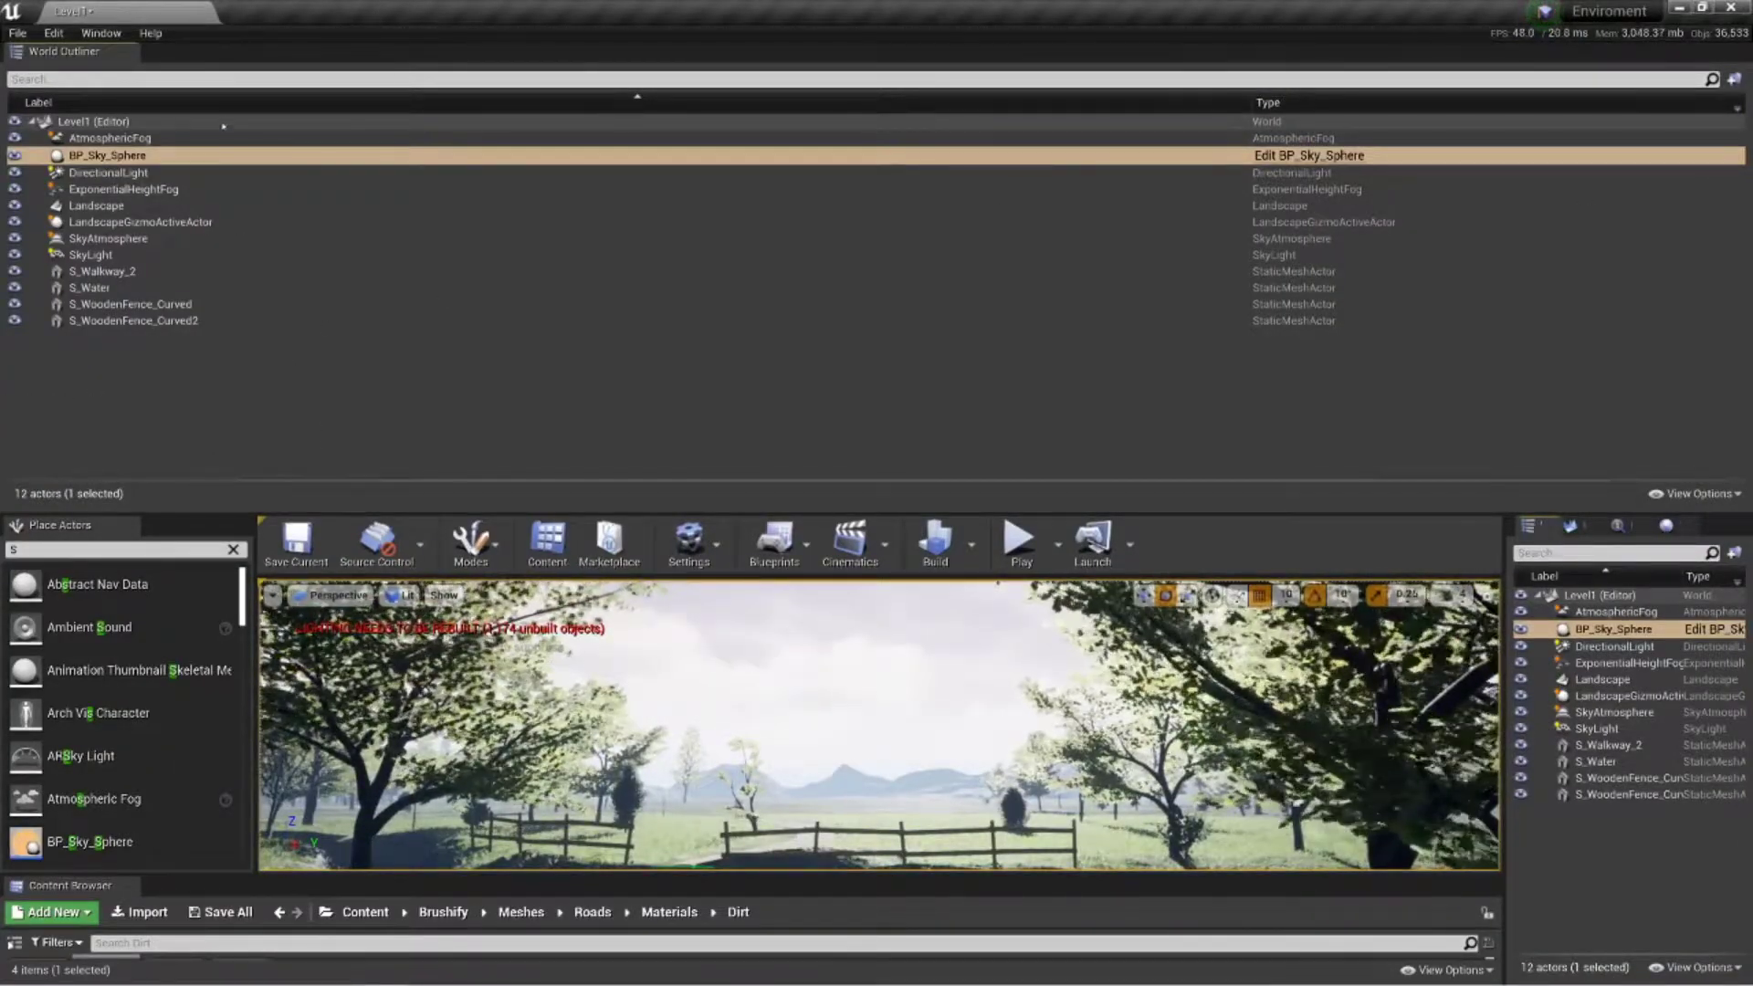
pyautogui.moveTo(107, 56); pyautogui.dragTo(274, 133)
pyautogui.doubleClick(567, 117)
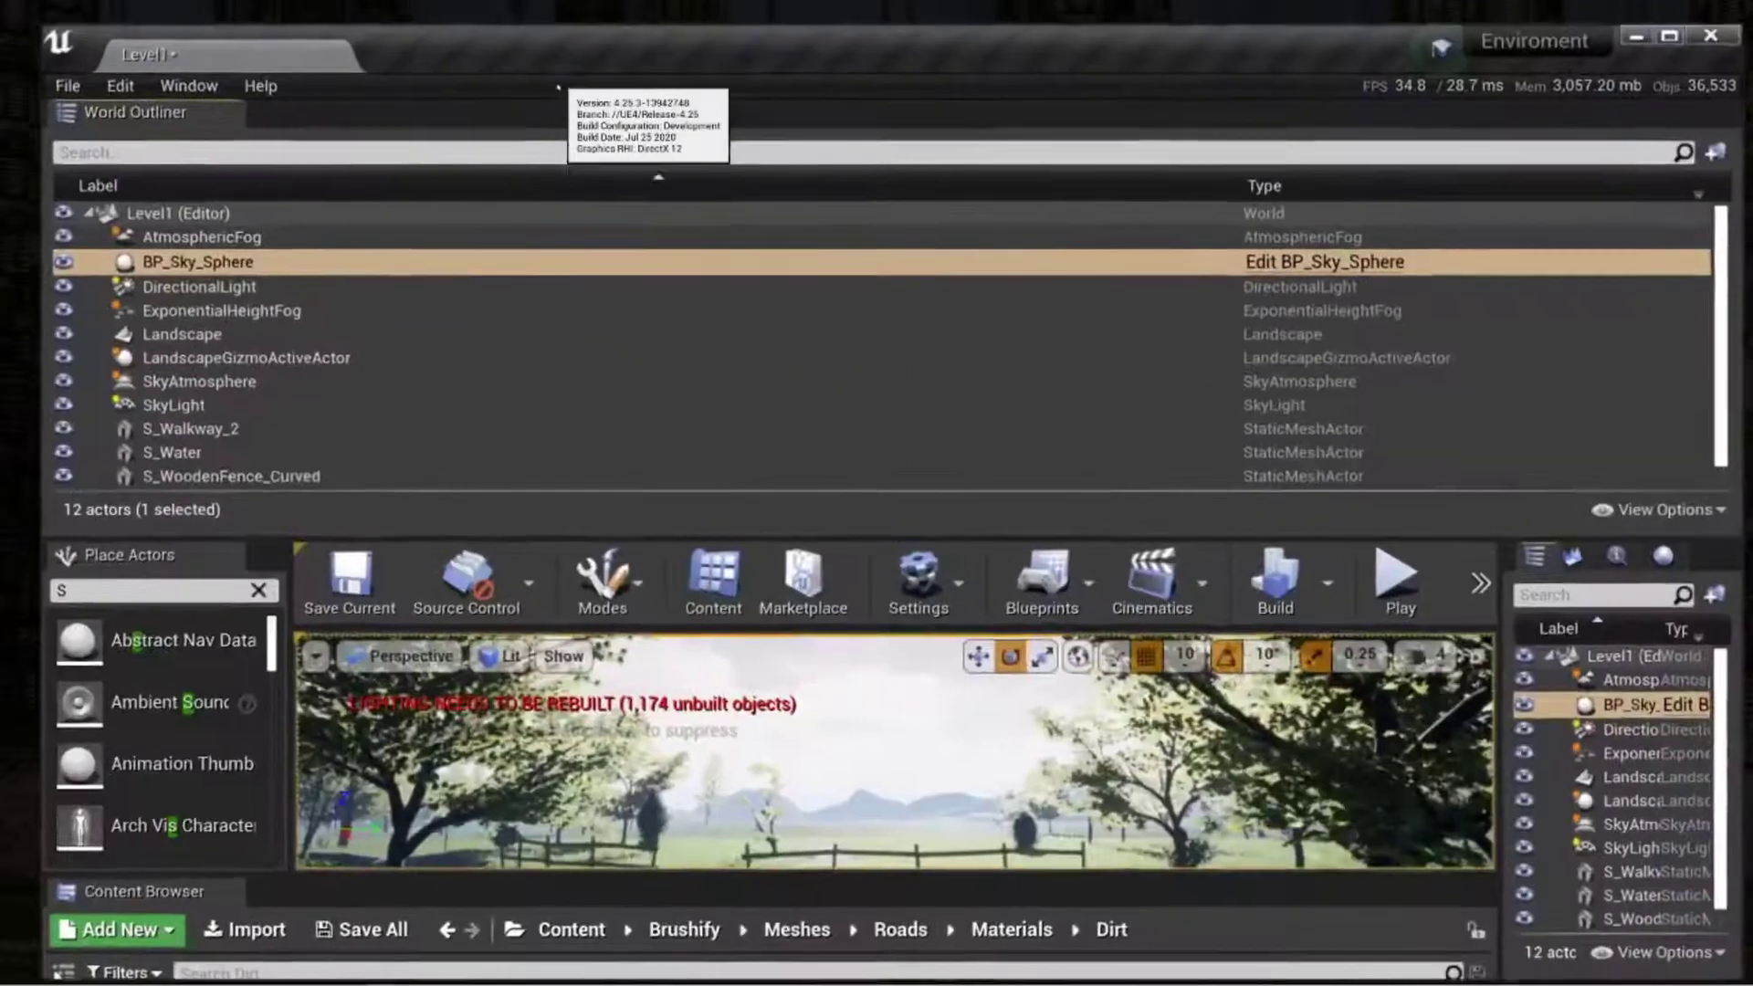
pyautogui.moveTo(96, 52); pyautogui.dragTo(126, 89)
pyautogui.doubleClick(379, 52)
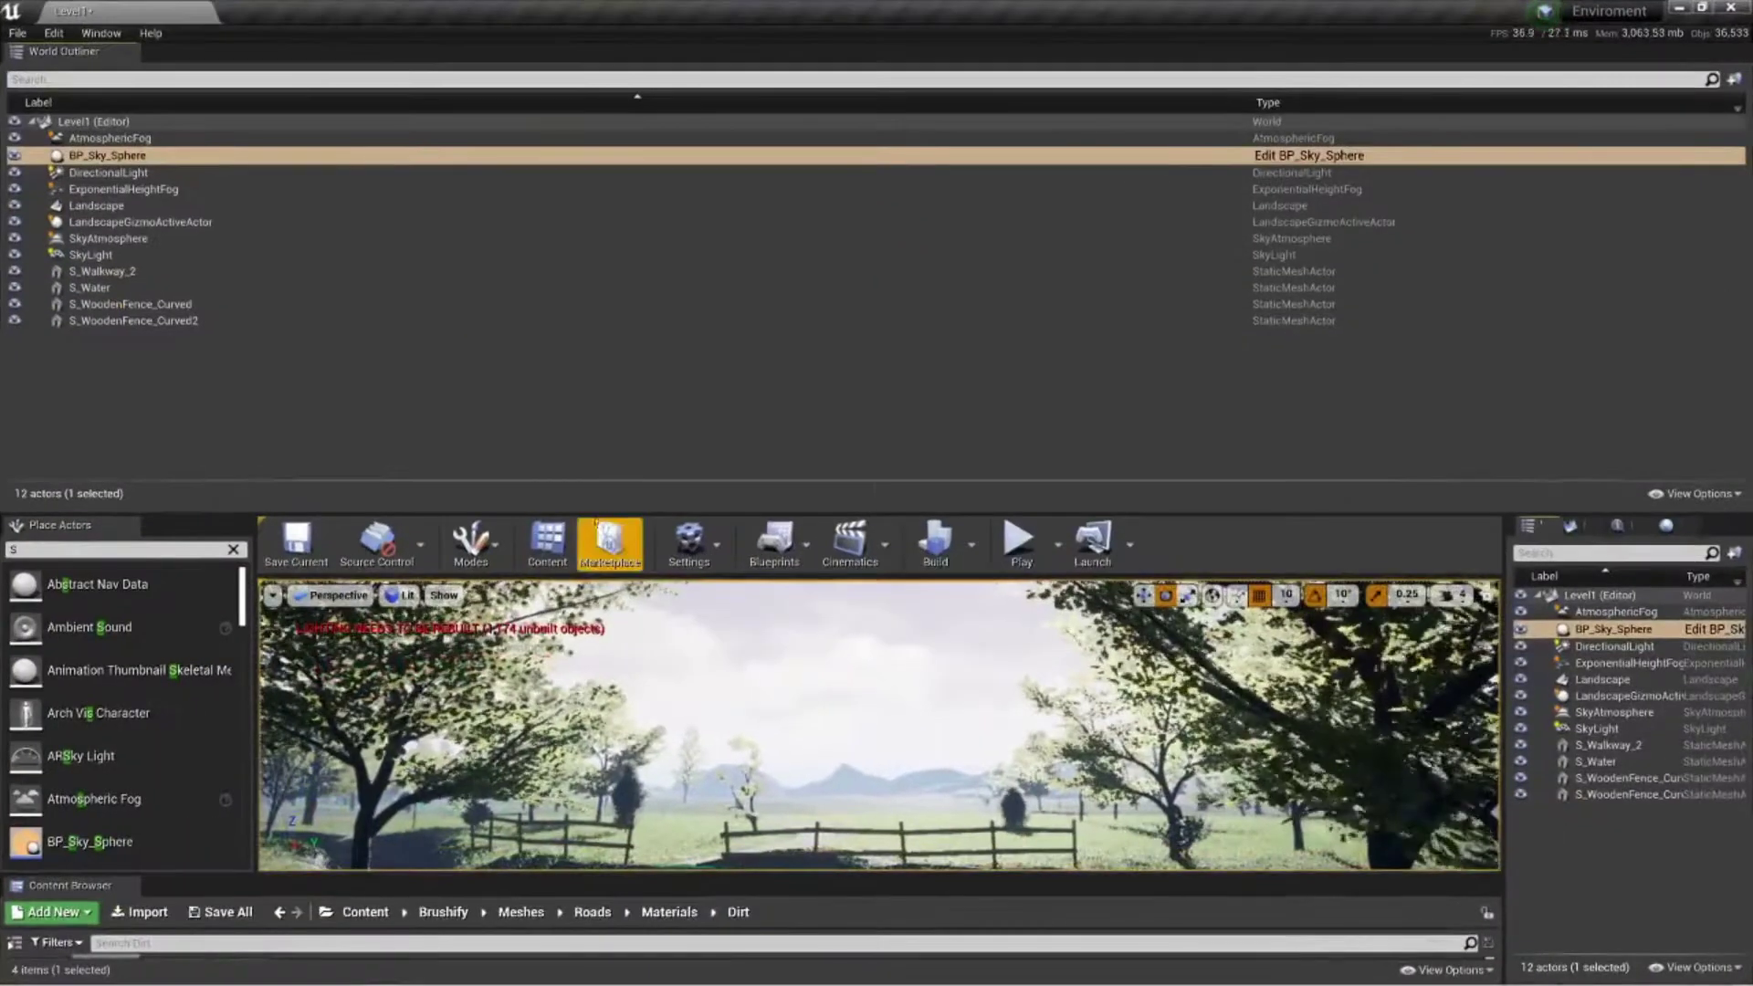
# Collapse the World Outliner strip above the viewport and show the AtmosphericFog actor's details
pyautogui.moveTo(580, 516); pyautogui.dragTo(539, 192)
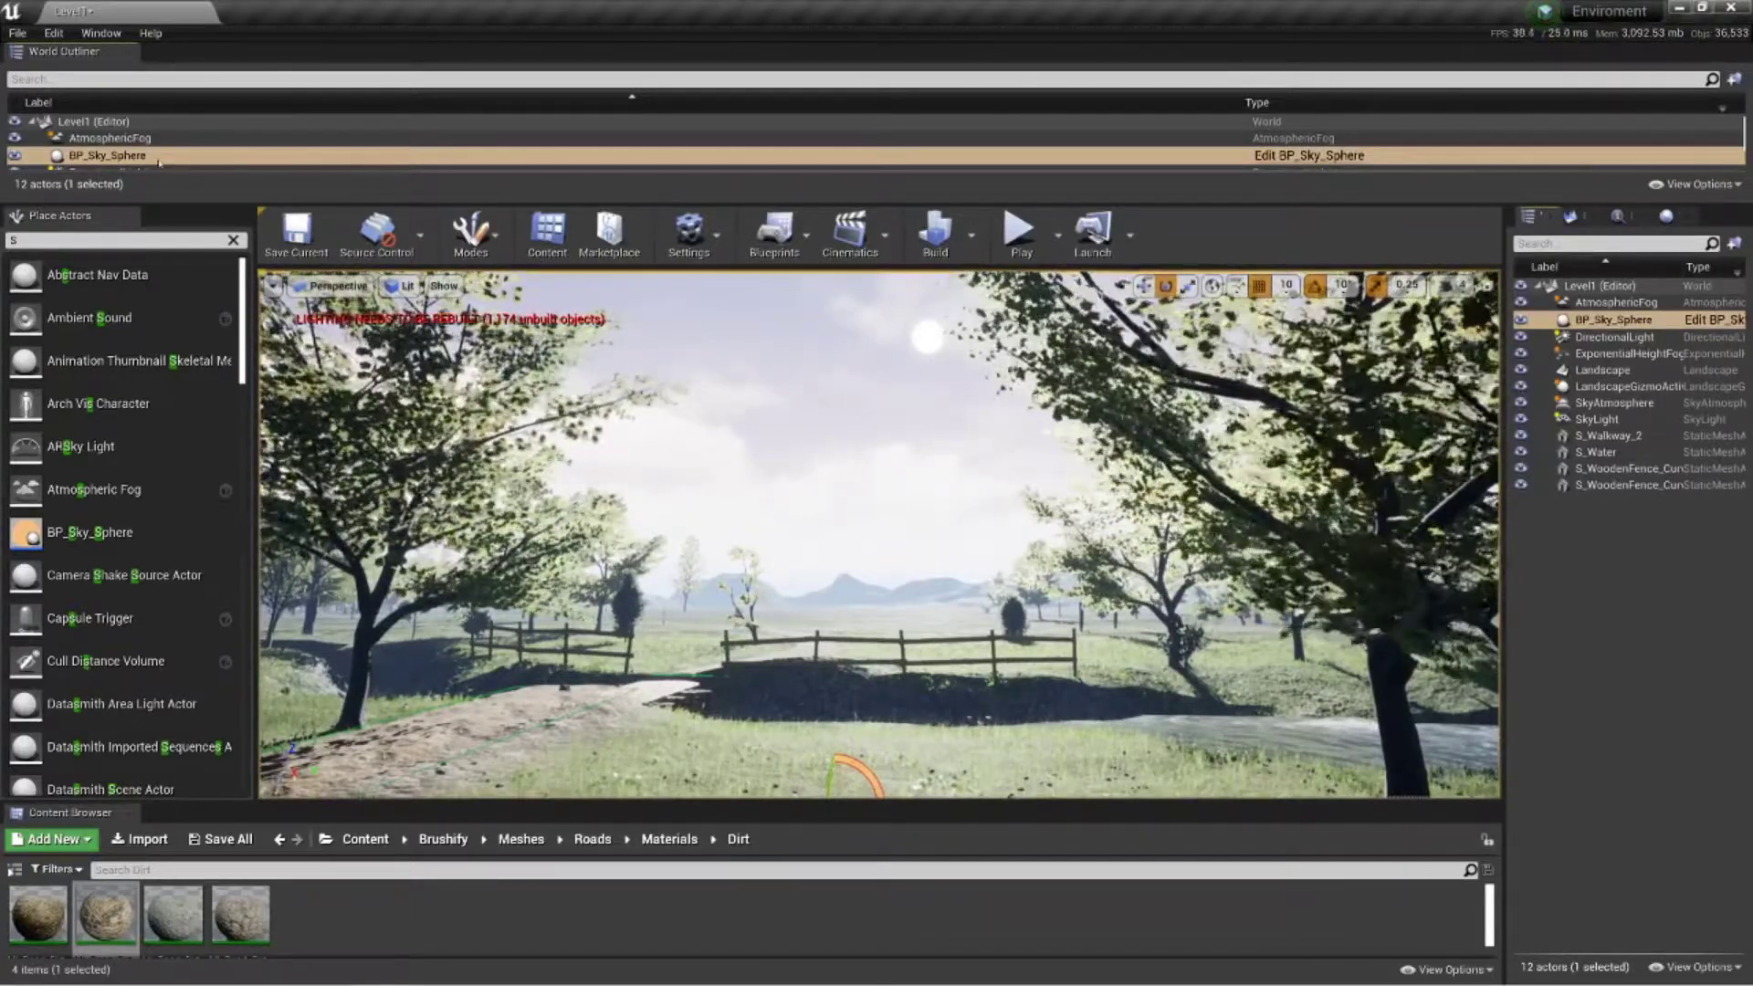
pyautogui.moveTo(166, 201); pyautogui.dragTo(166, 255)
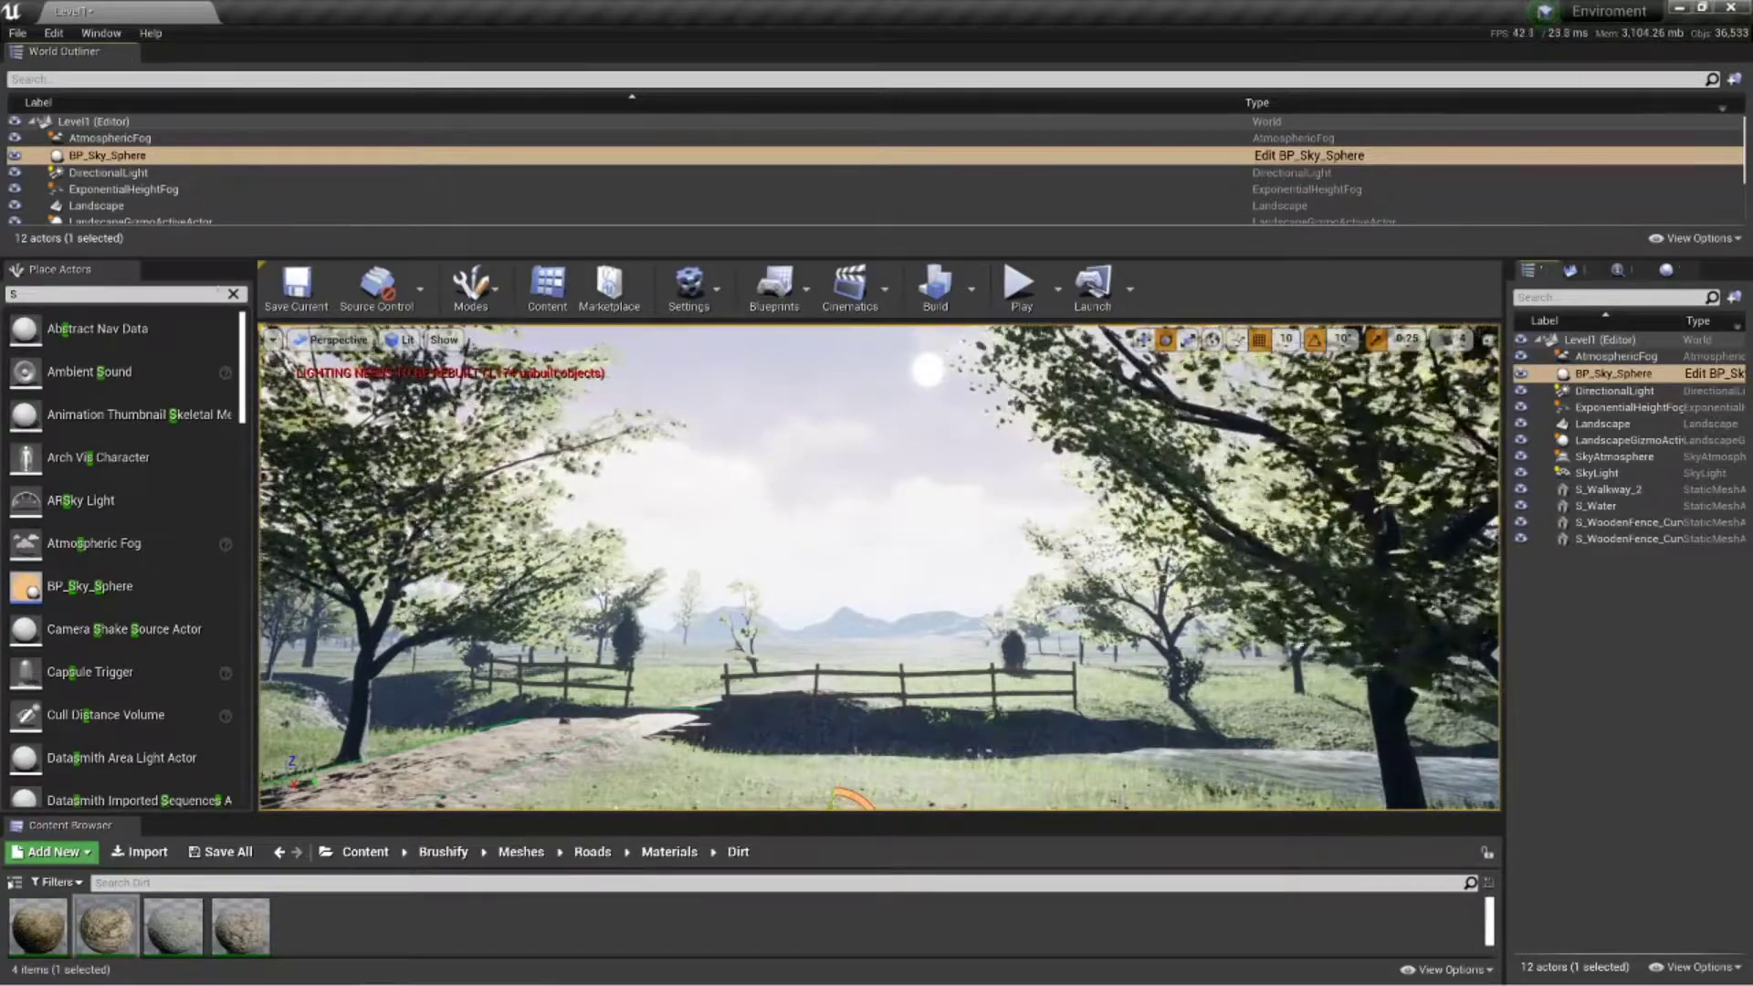
pyautogui.click(1598, 357)
pyautogui.click(1621, 270)
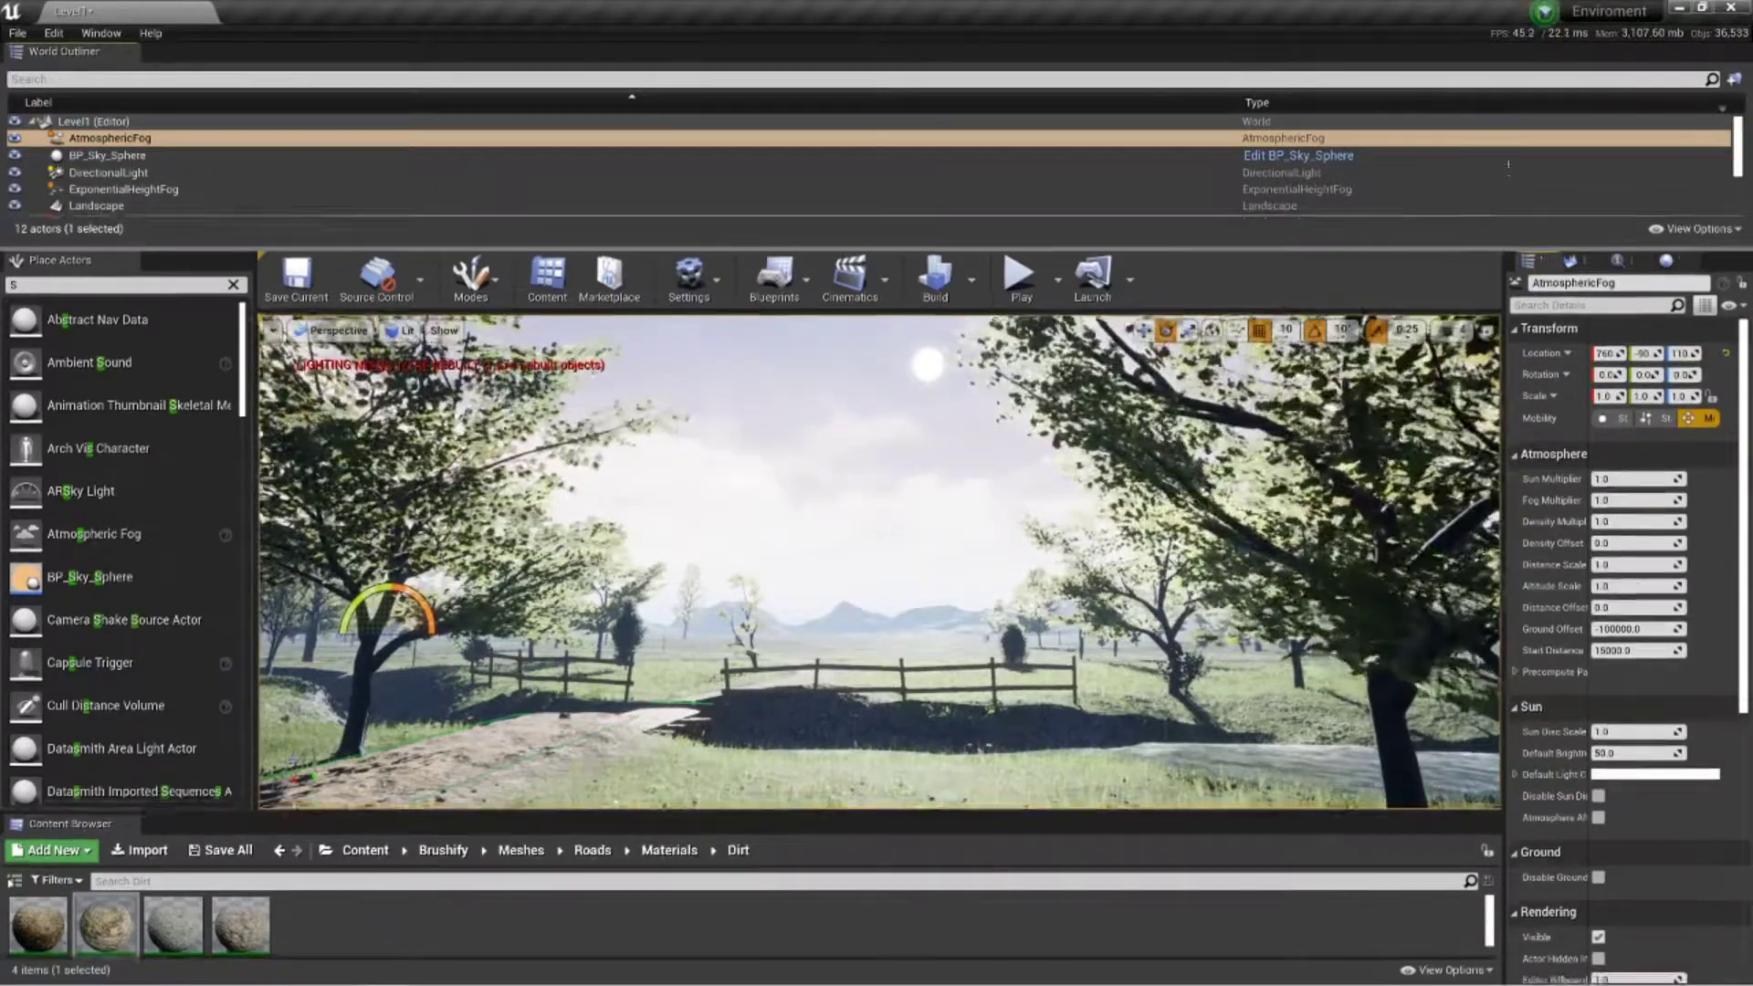
pyautogui.moveTo(1520, 259); pyautogui.dragTo(1529, 59)
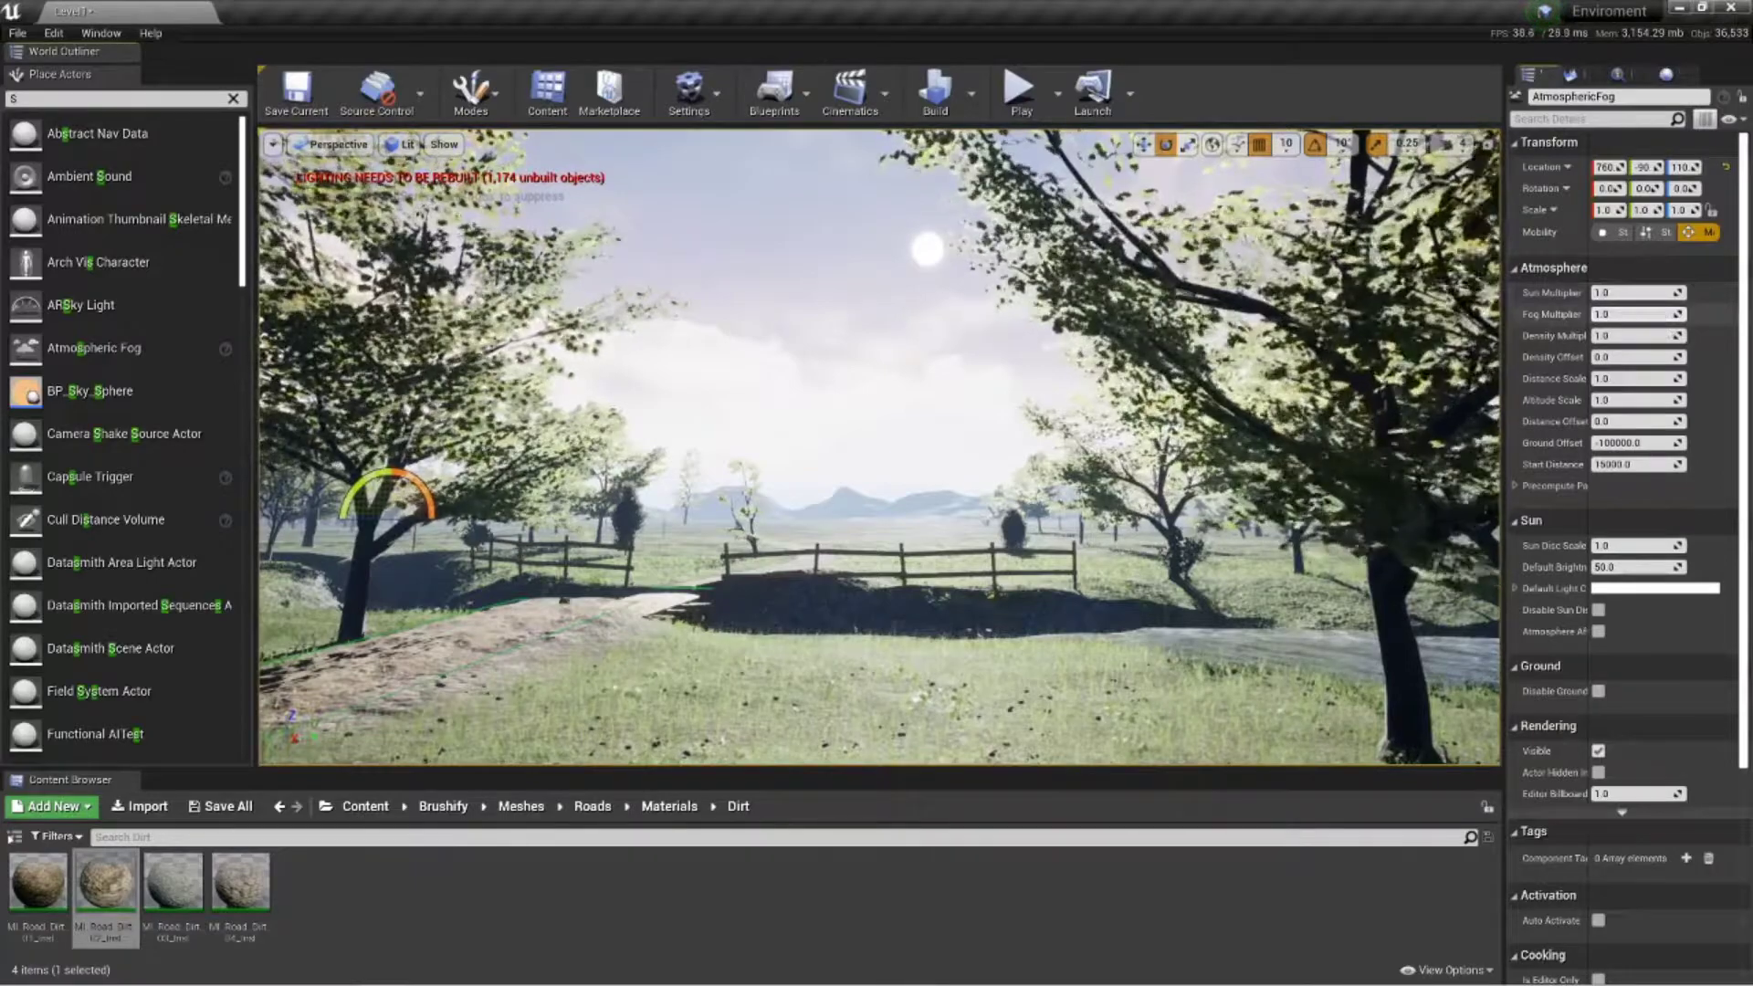
# Try a Fog Multiplier of about 4.29, Density Multiplier of about 1.35 and Distance Scale of about 126 on AtmosphericFog, and undo these changes
pyautogui.moveTo(1635, 314)
pyautogui.mouseDown()
pyautogui.moveTo(1664, 314)
pyautogui.moveTo(1638, 314)
pyautogui.moveTo(1657, 338)
pyautogui.moveTo(1699, 337)
pyautogui.moveTo(1647, 337)
pyautogui.mouseUp()
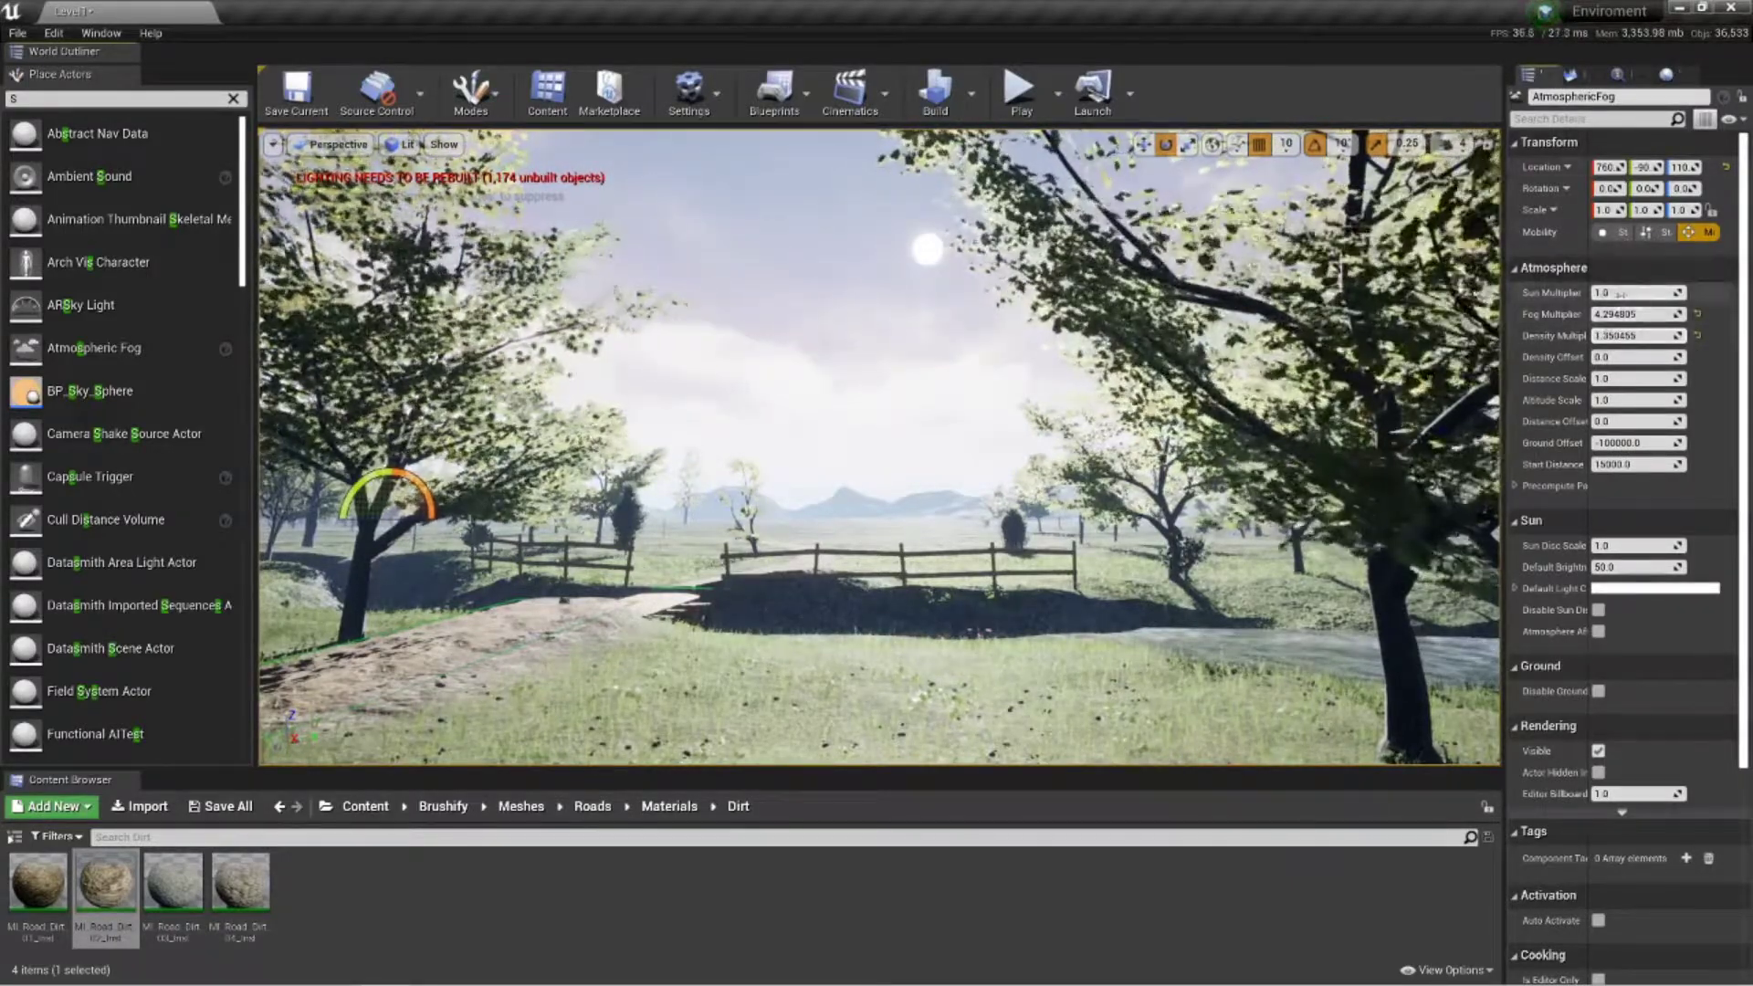
pyautogui.moveTo(1620, 379); pyautogui.dragTo(1653, 379)
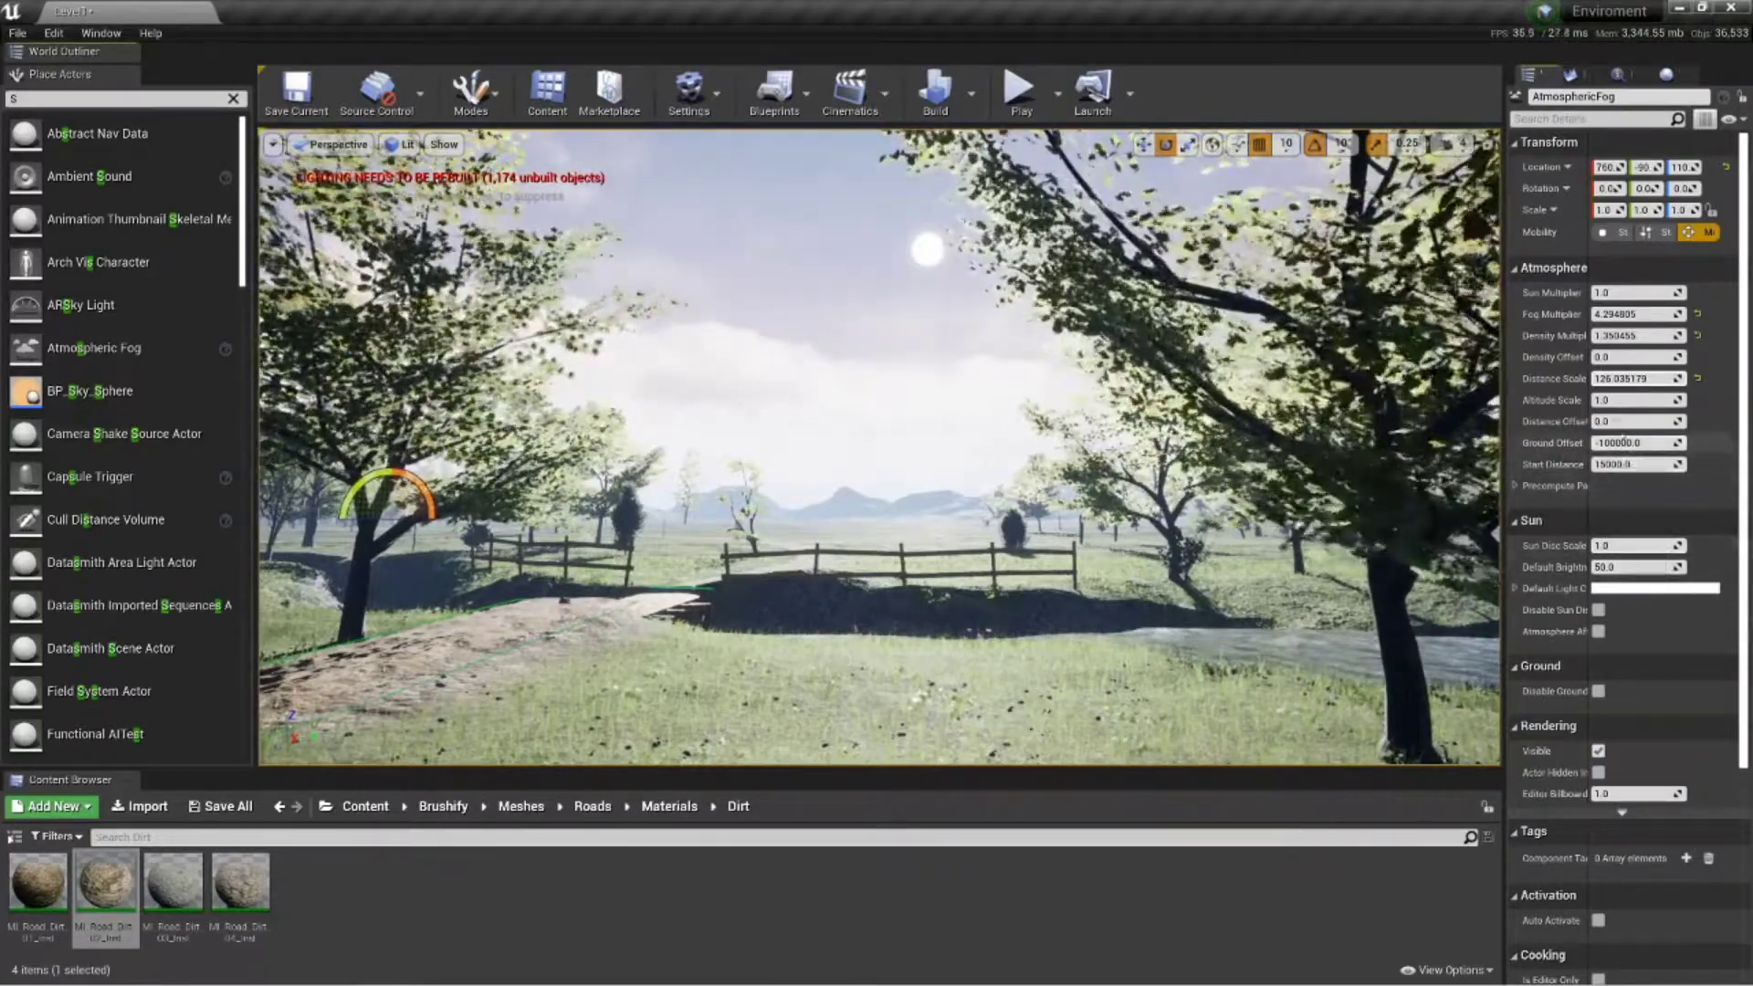
pyautogui.hotkey('ctrl', 'z')
pyautogui.hotkey('ctrl', 'z')
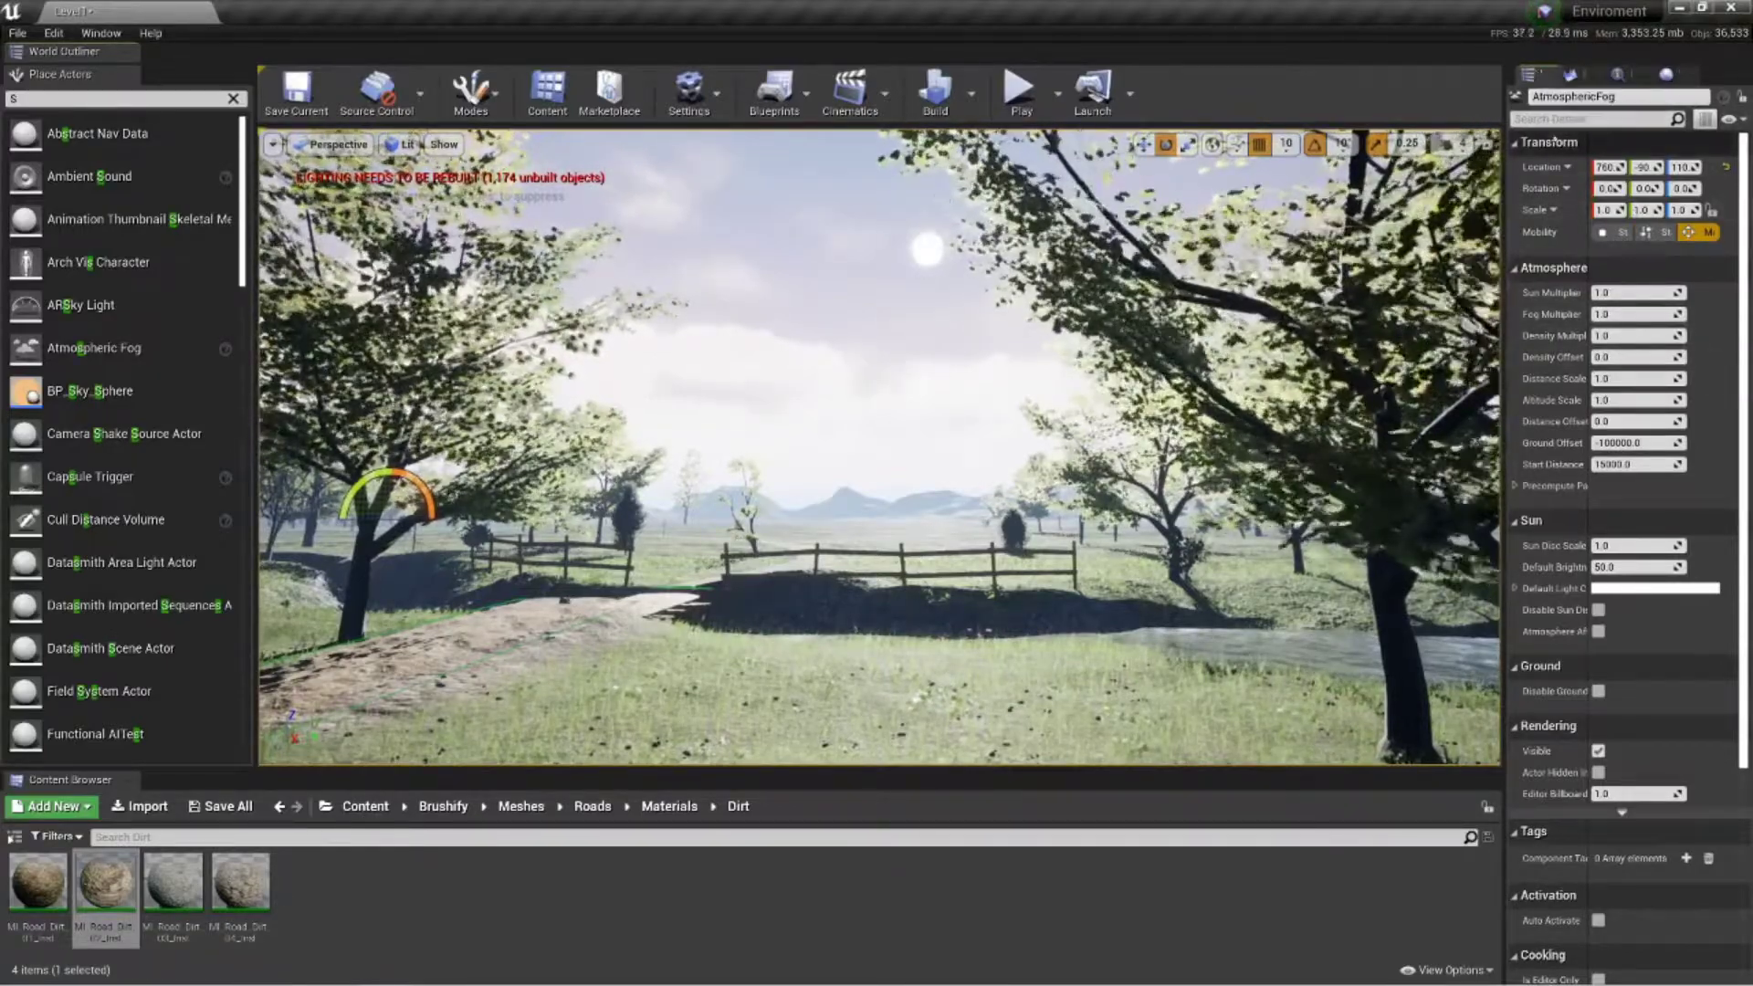
# Close the Levels, Details and World Settings panels beside the viewport, keeping the World Outliner
pyautogui.click(1571, 75)
pyautogui.click(1639, 79)
pyautogui.click(1655, 80)
pyautogui.click(1614, 79)
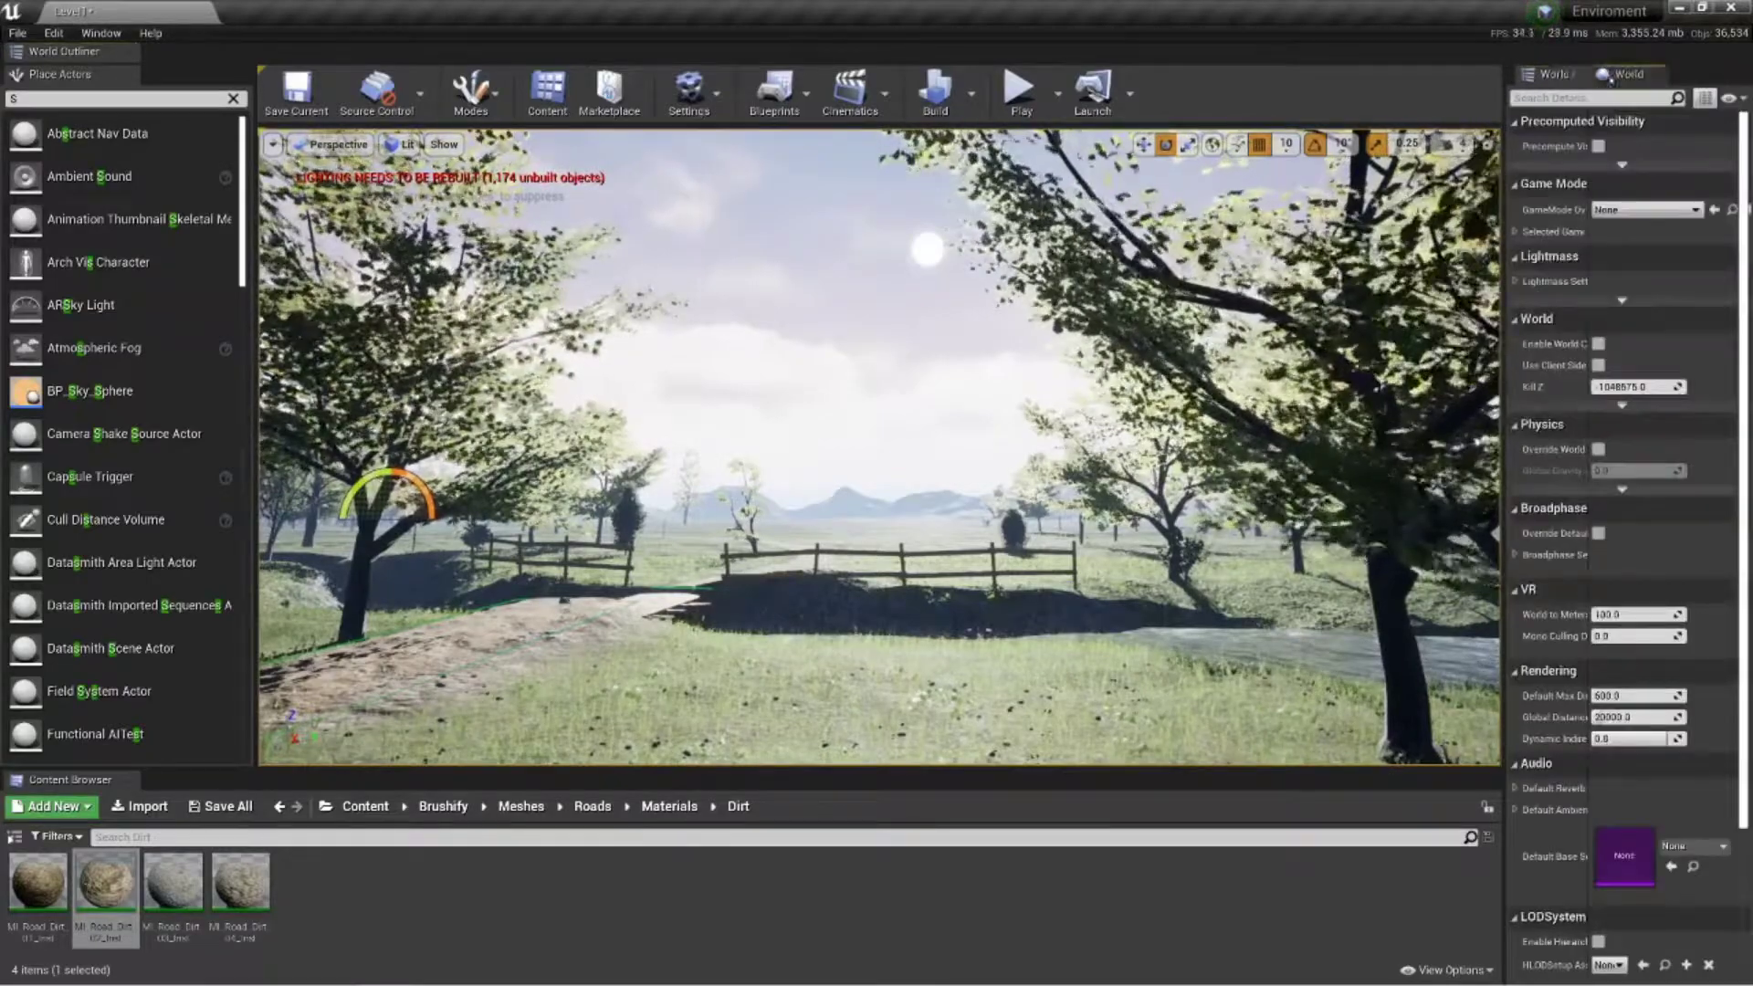
pyautogui.click(689, 133)
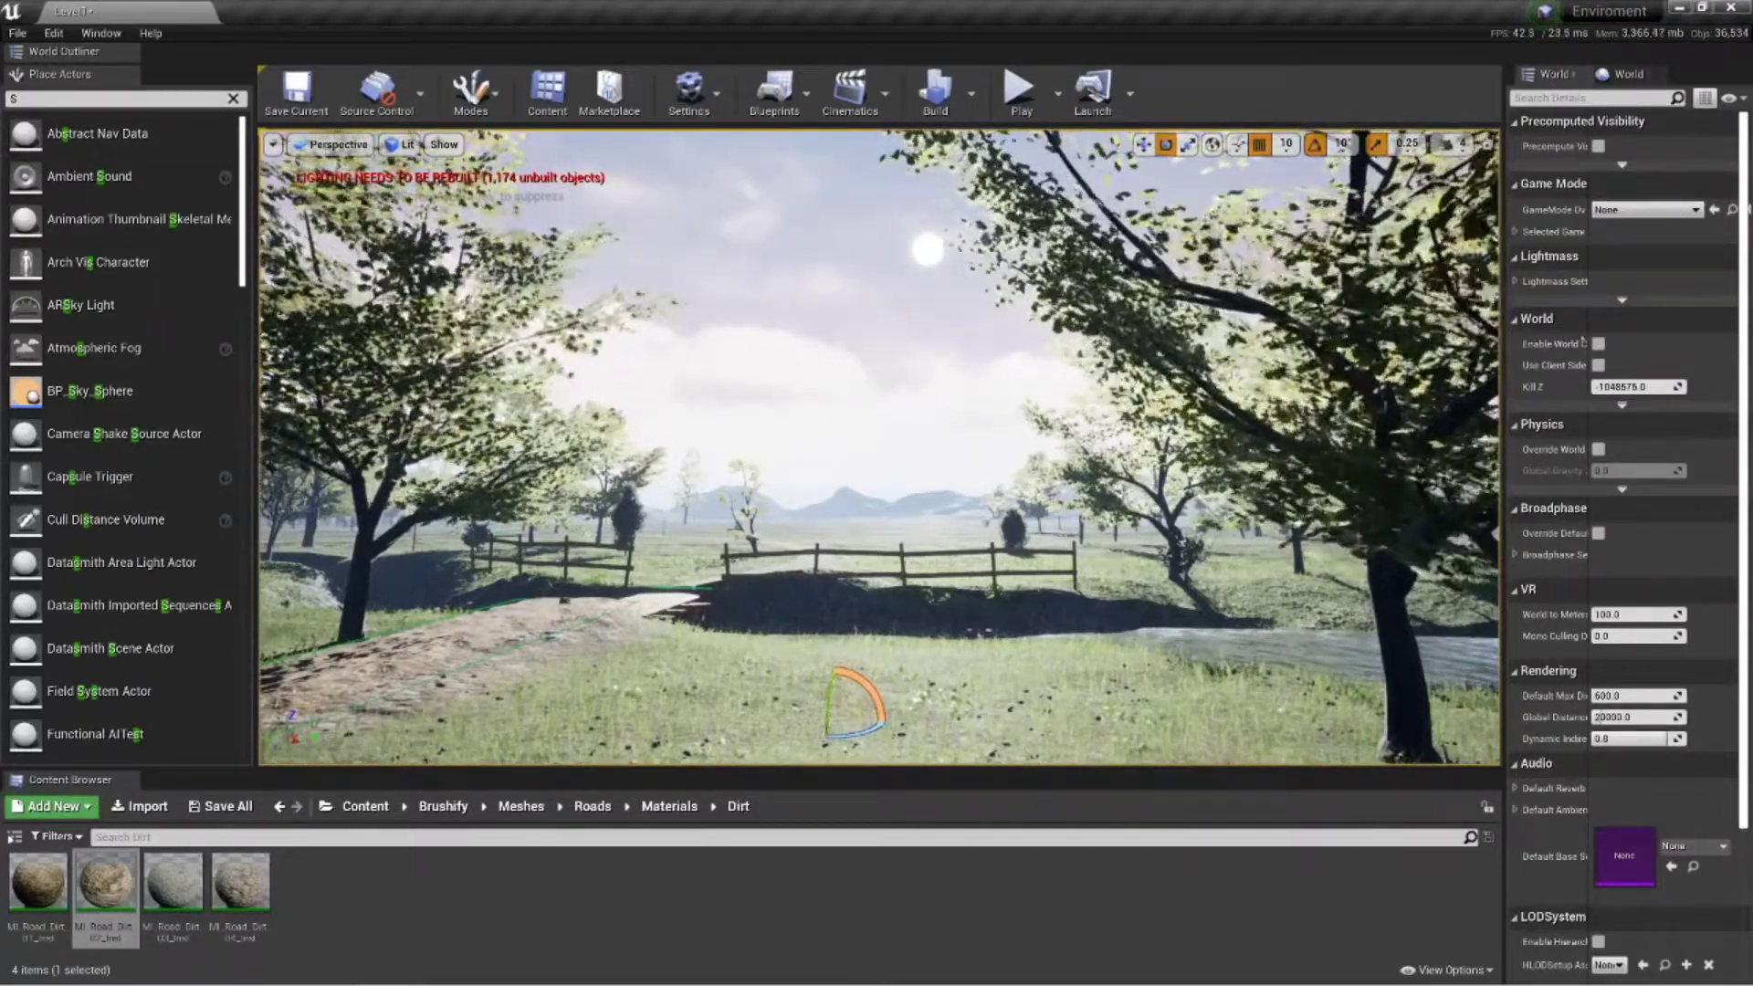
pyautogui.click(1655, 76)
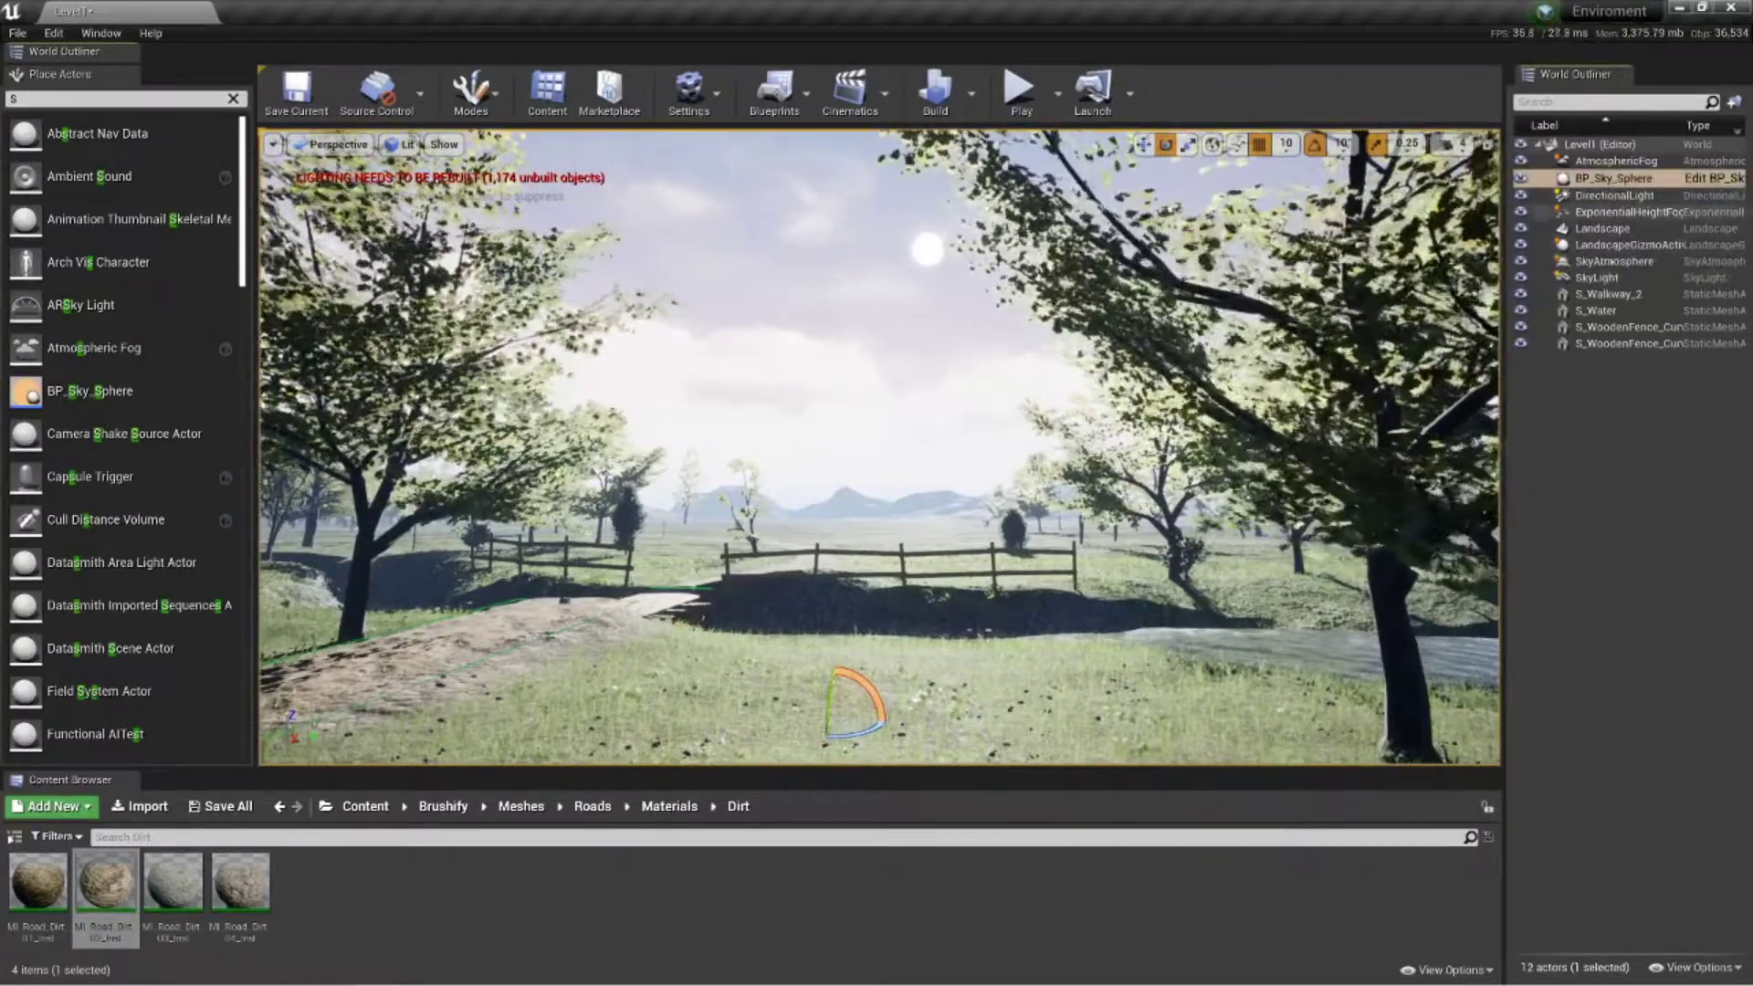
# Focus the view on the ExponentialHeightFog actor and reopen the Details panel to show its properties
pyautogui.doubleClick(1619, 212)
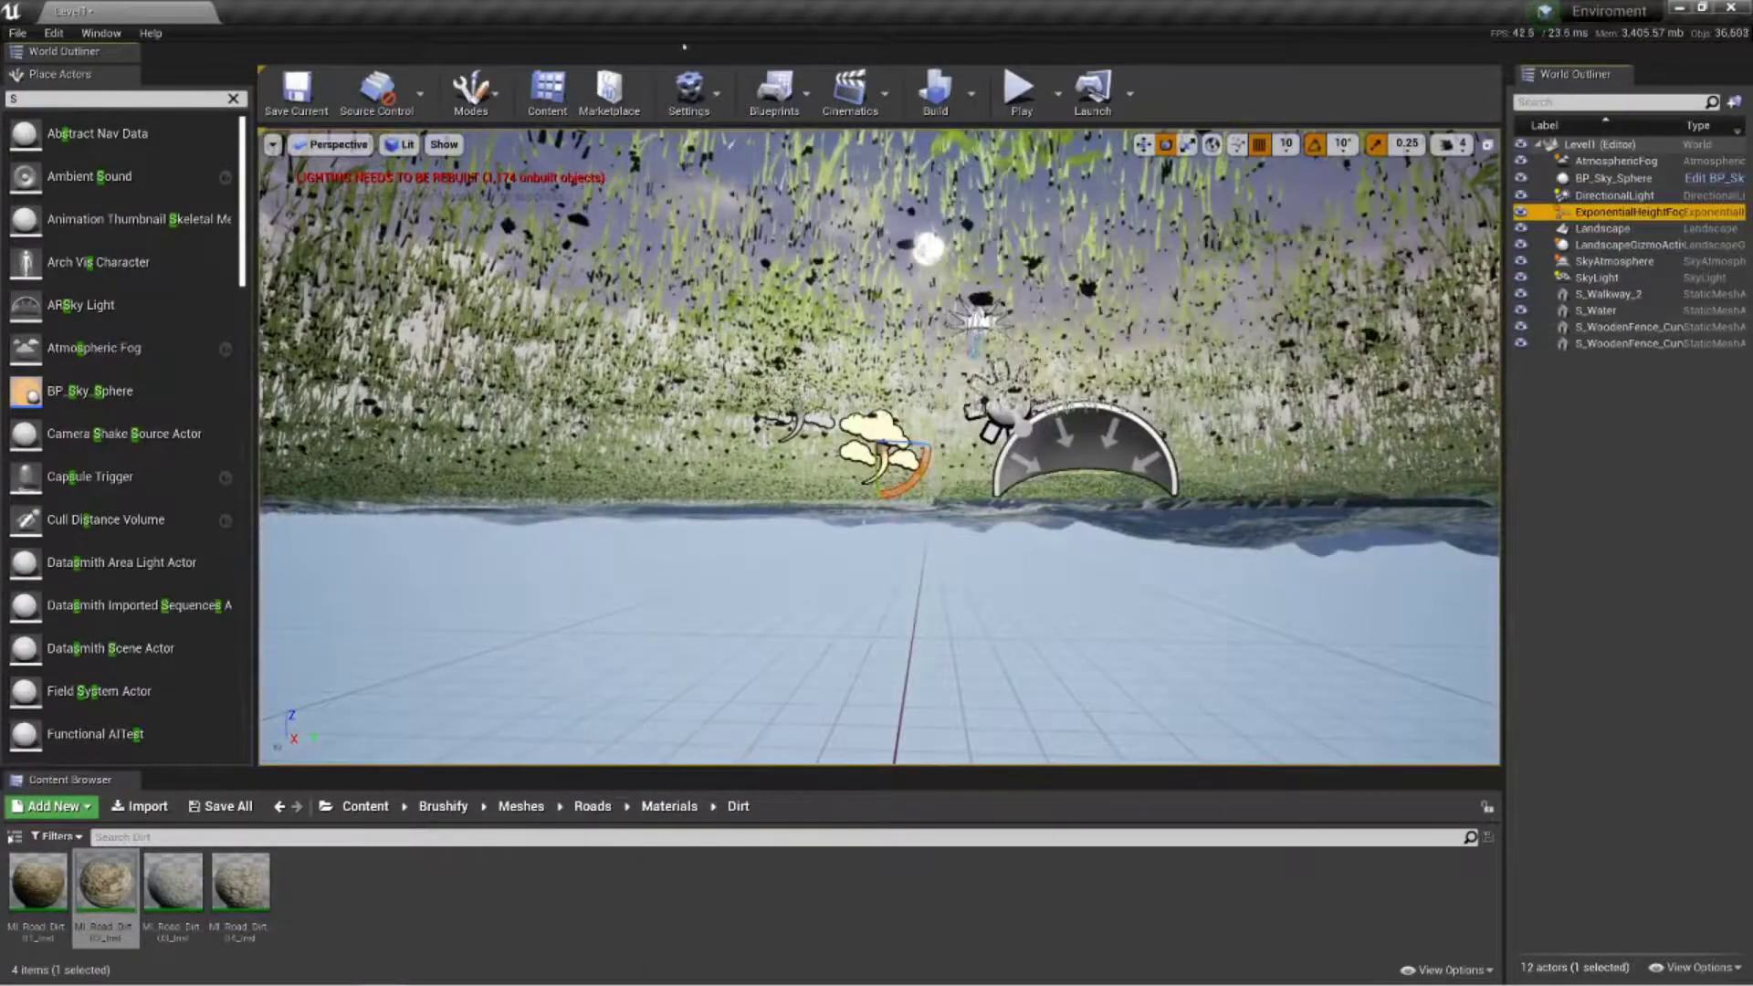
pyautogui.click(100, 33)
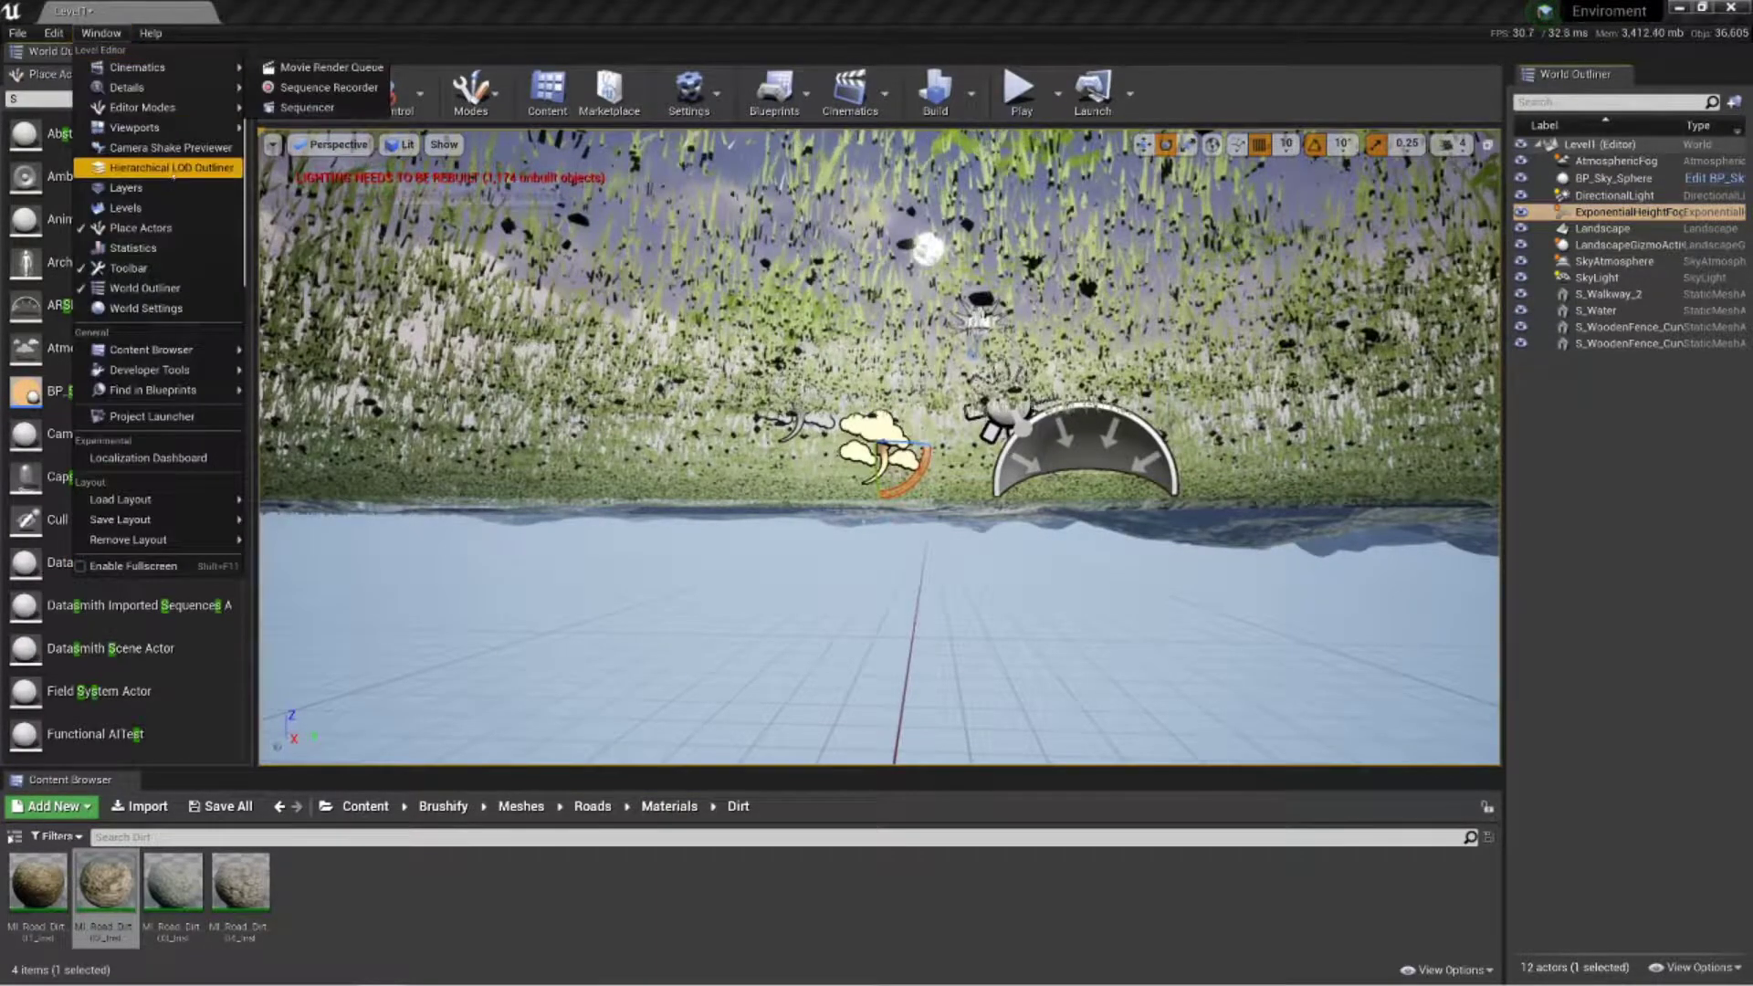
pyautogui.moveTo(192, 87)
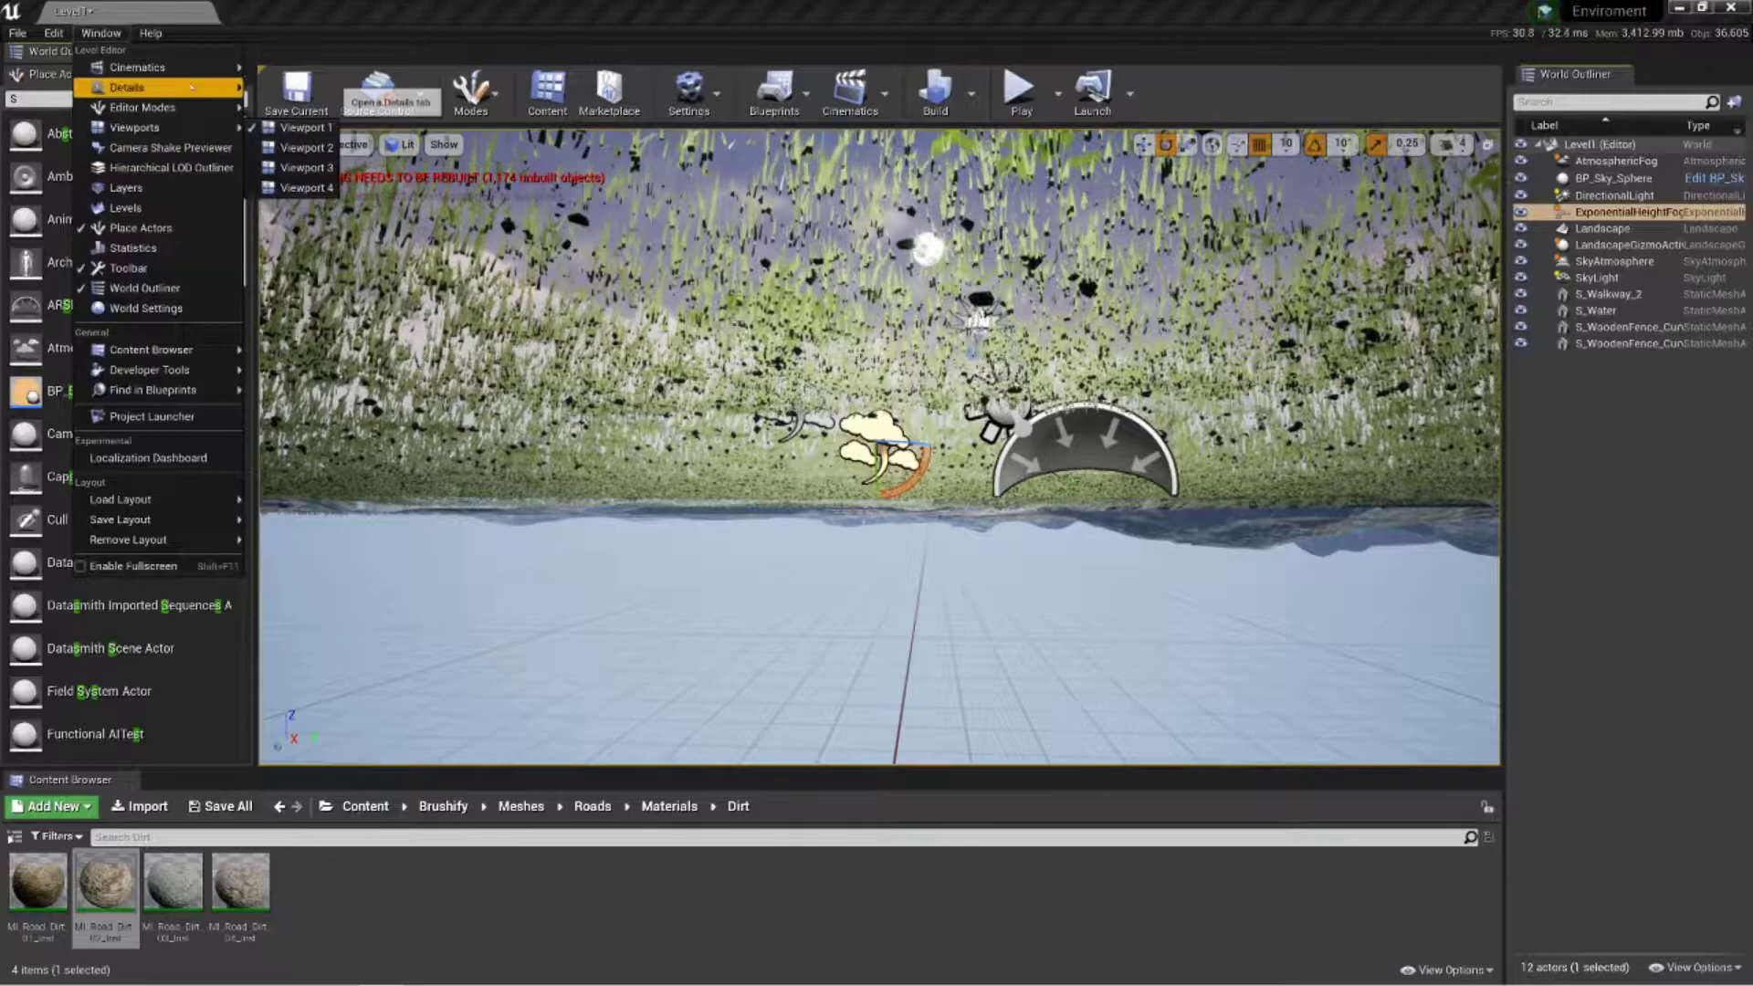
pyautogui.click(296, 87)
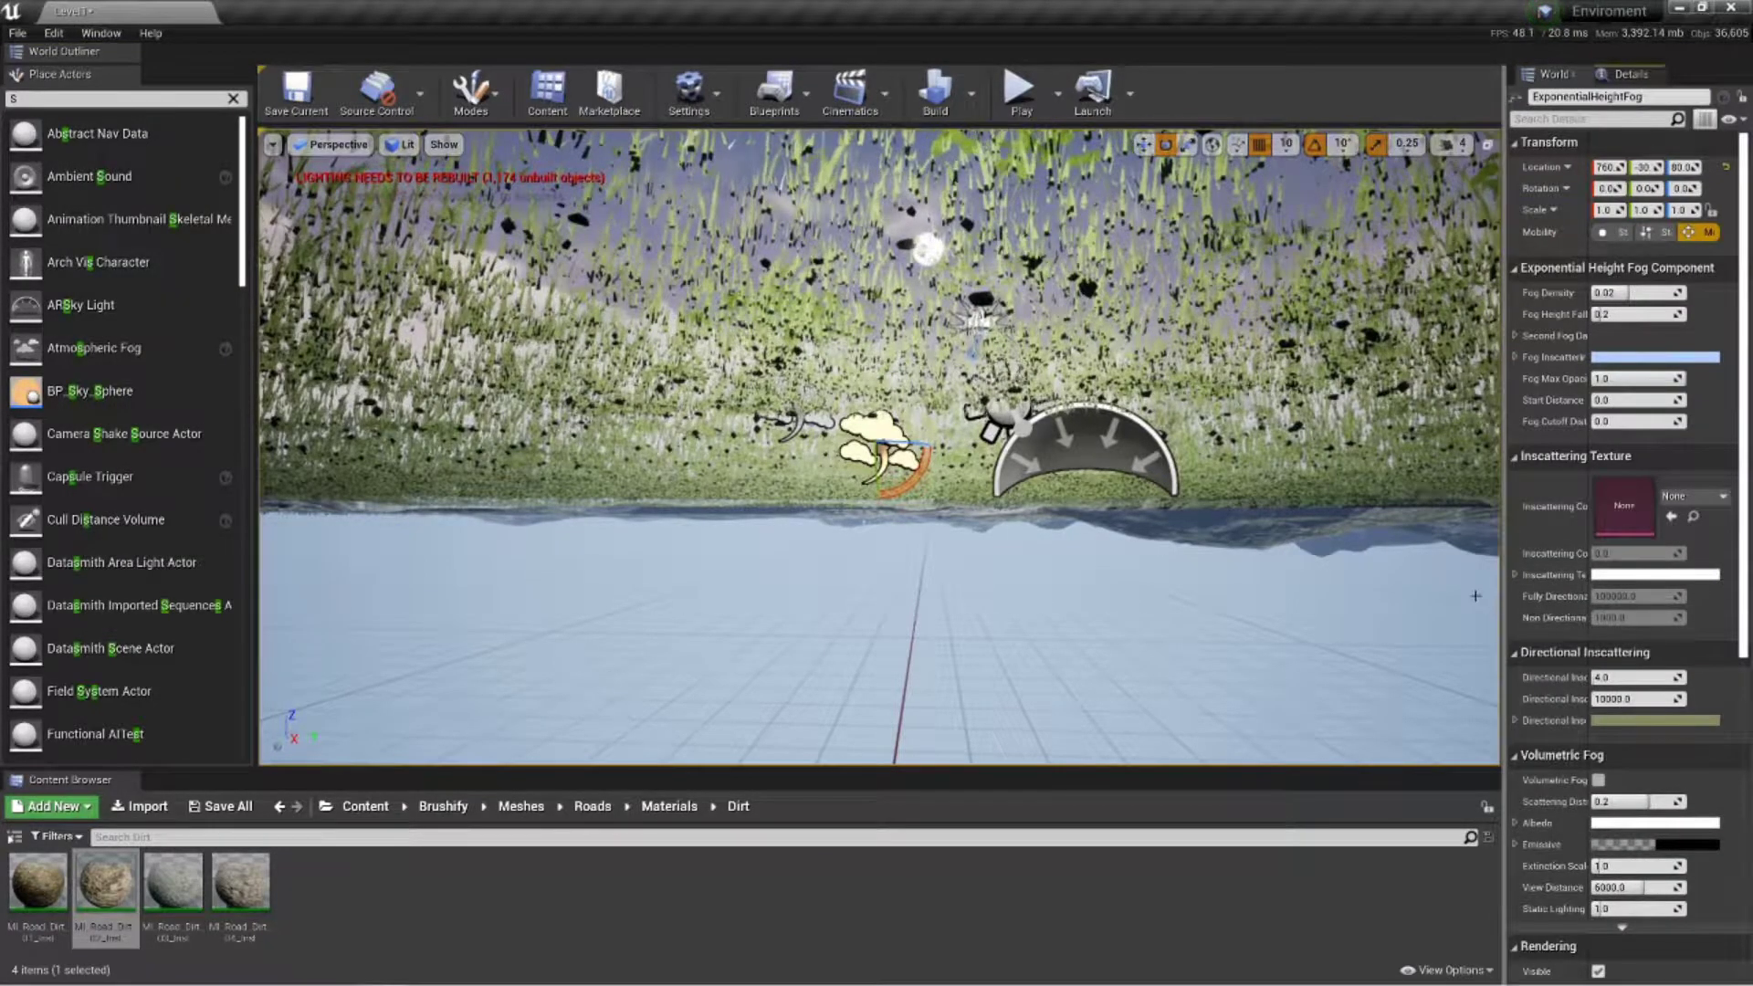
# Survey the fog over the mountains, plain and woodland, ending at the trees beside the dirt path and wooden fence
pyautogui.moveTo(880, 448); pyautogui.dragTo(917, 370, button='right')
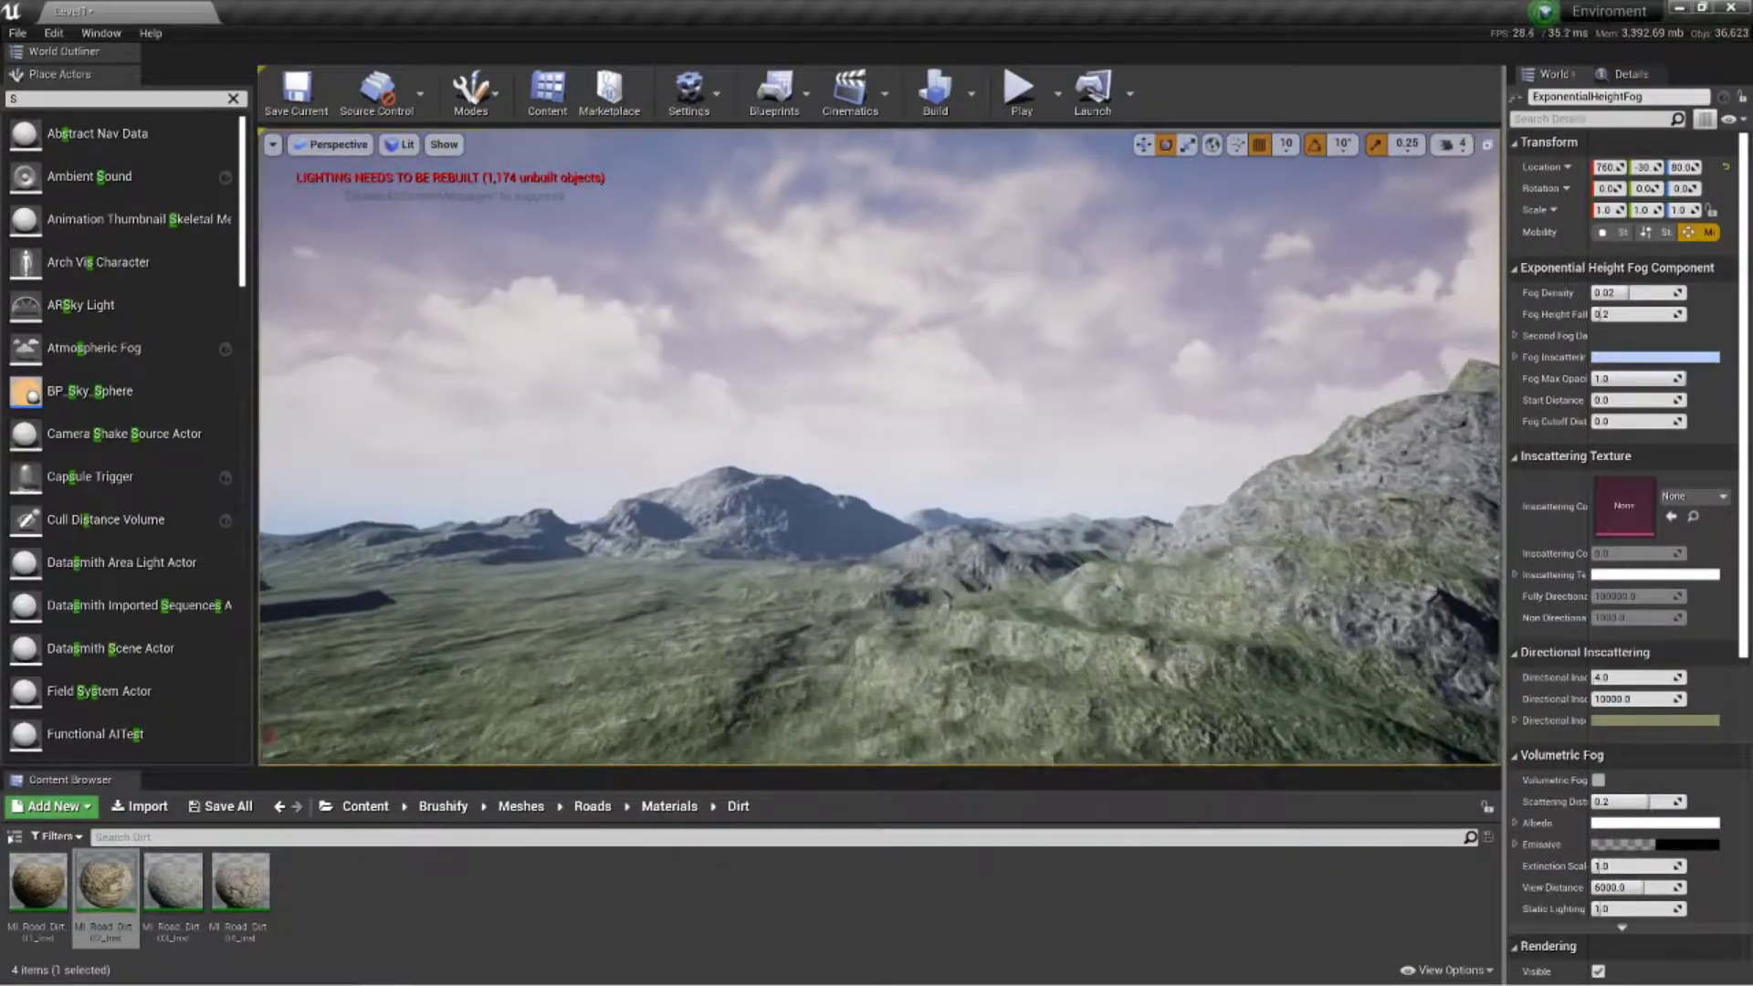
pyautogui.moveTo(880, 447); pyautogui.dragTo(1100, 400, button='right')
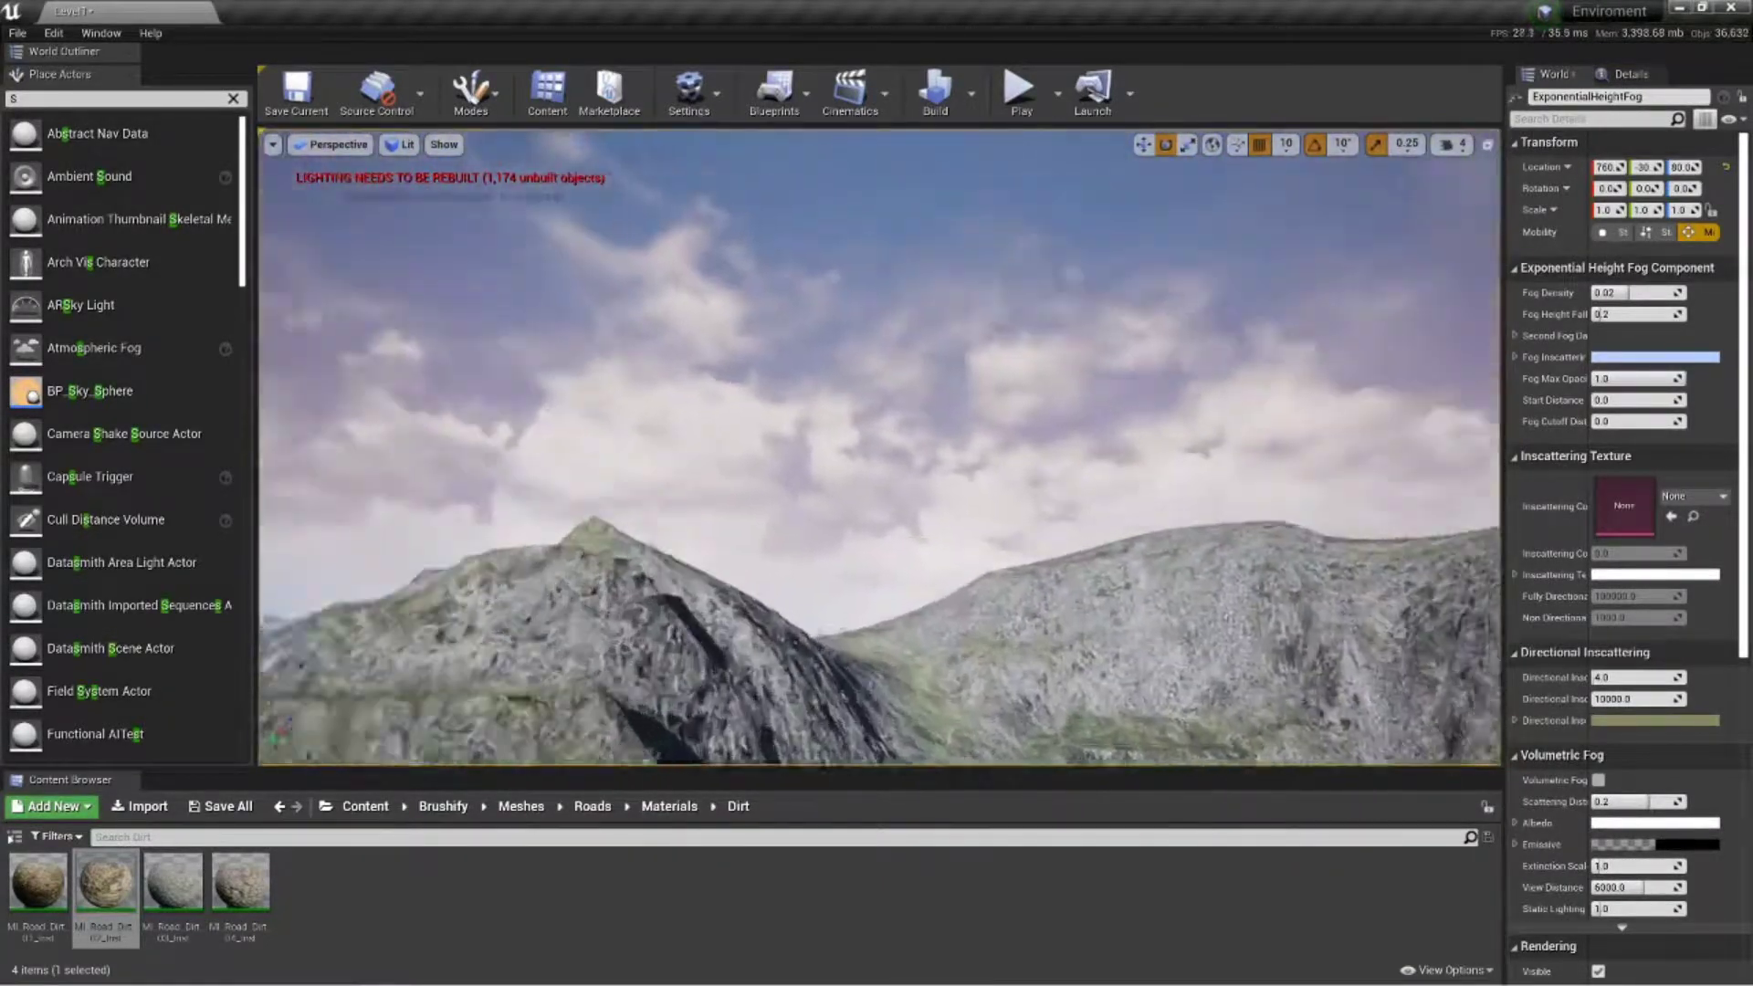
pyautogui.press('w')
pyautogui.moveTo(881, 447); pyautogui.dragTo(916, 552, button='right')
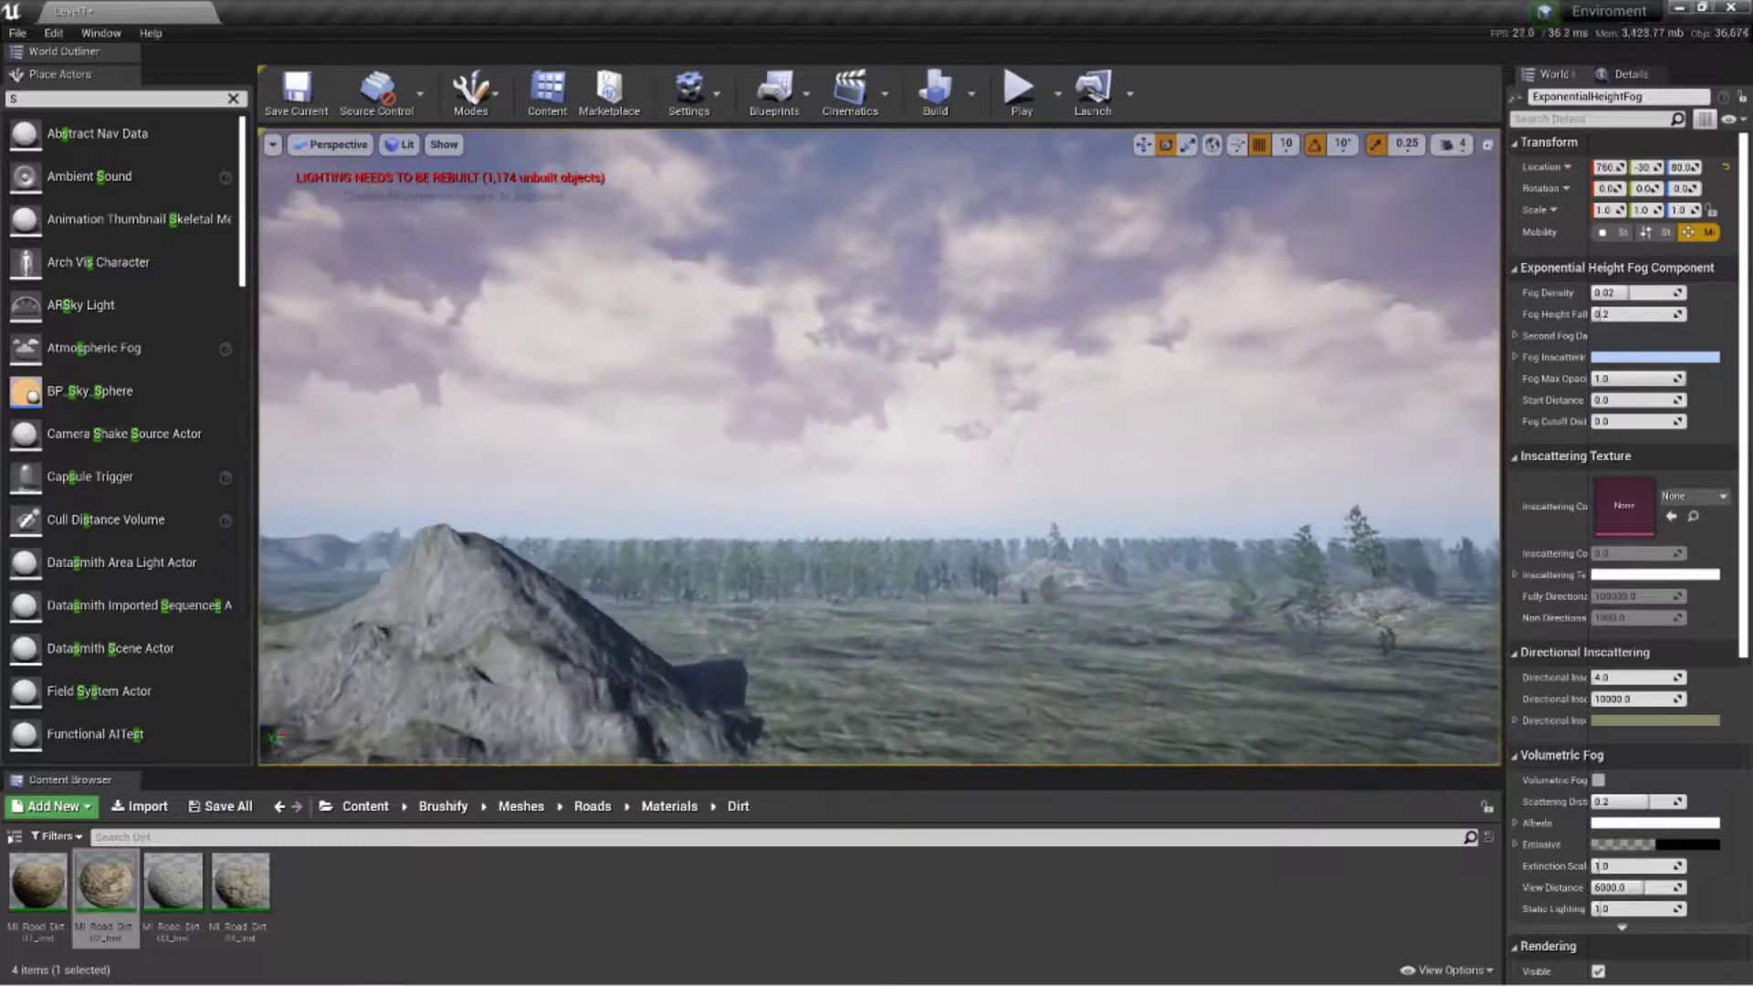
pyautogui.moveTo(881, 448)
pyautogui.mouseDown(button='right')
pyautogui.moveTo(945, 469)
pyautogui.moveTo(787, 478)
pyautogui.moveTo(922, 463)
pyautogui.moveTo(864, 481)
pyautogui.moveTo(908, 453)
pyautogui.mouseUp(button='right')
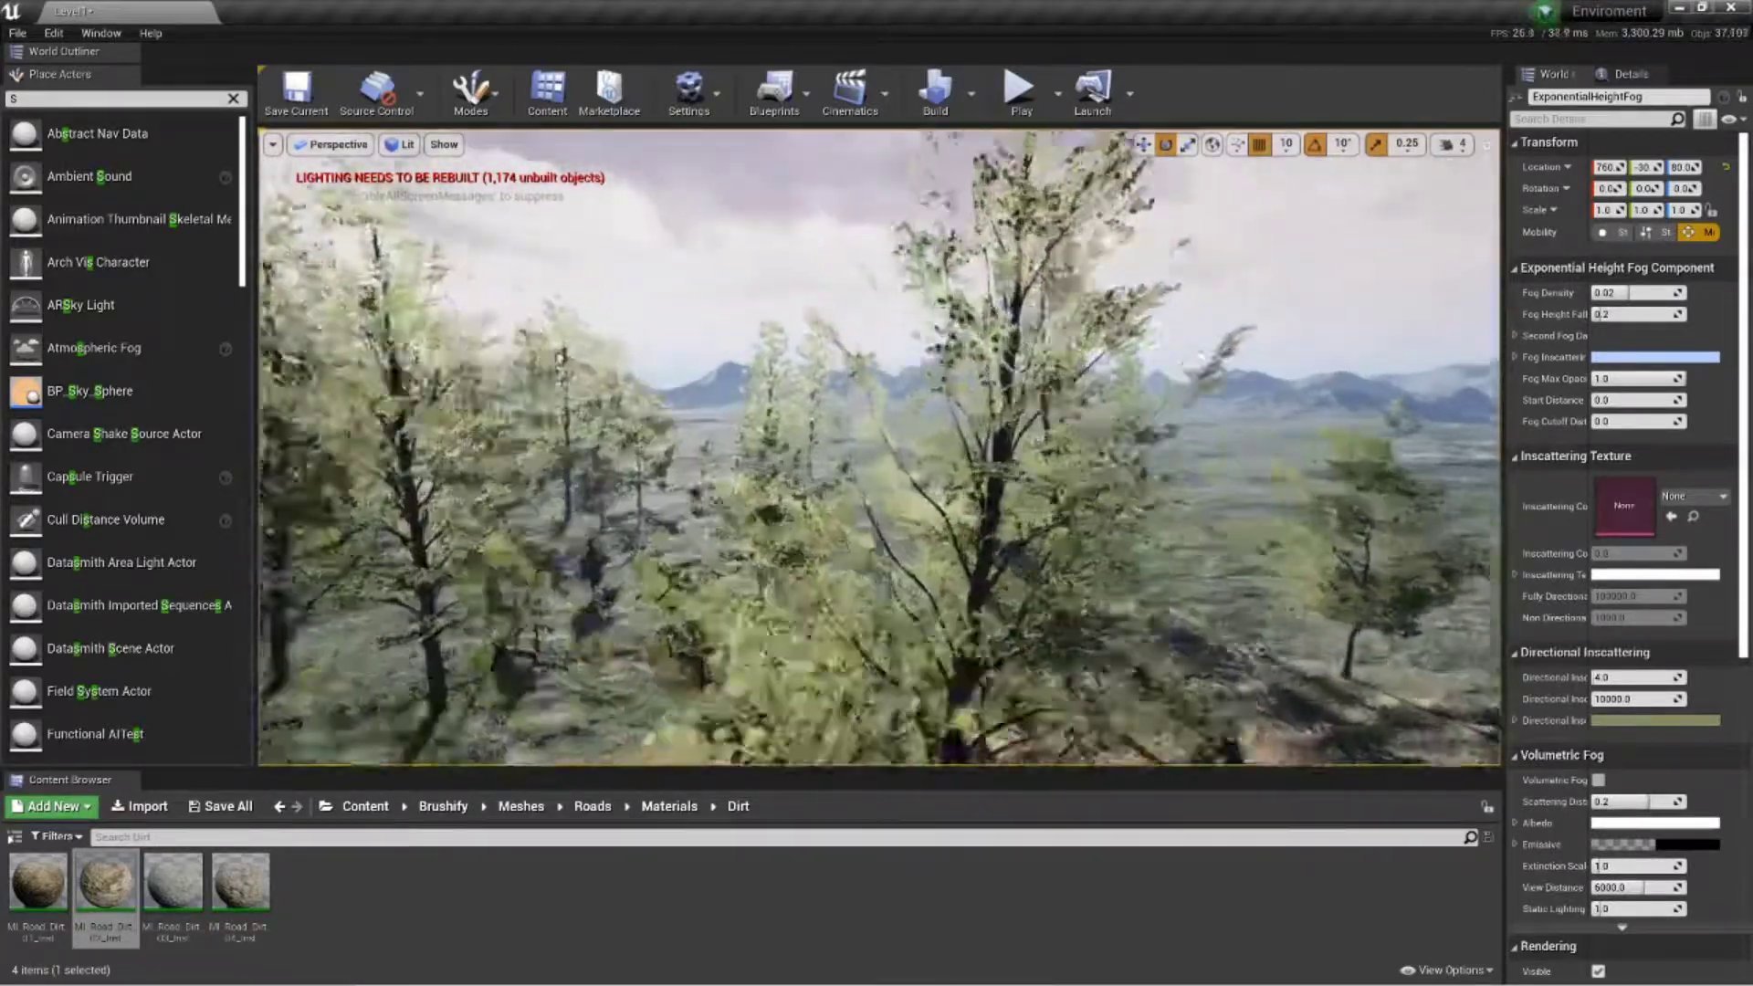
pyautogui.moveTo(907, 453); pyautogui.dragTo(908, 454, button='right')
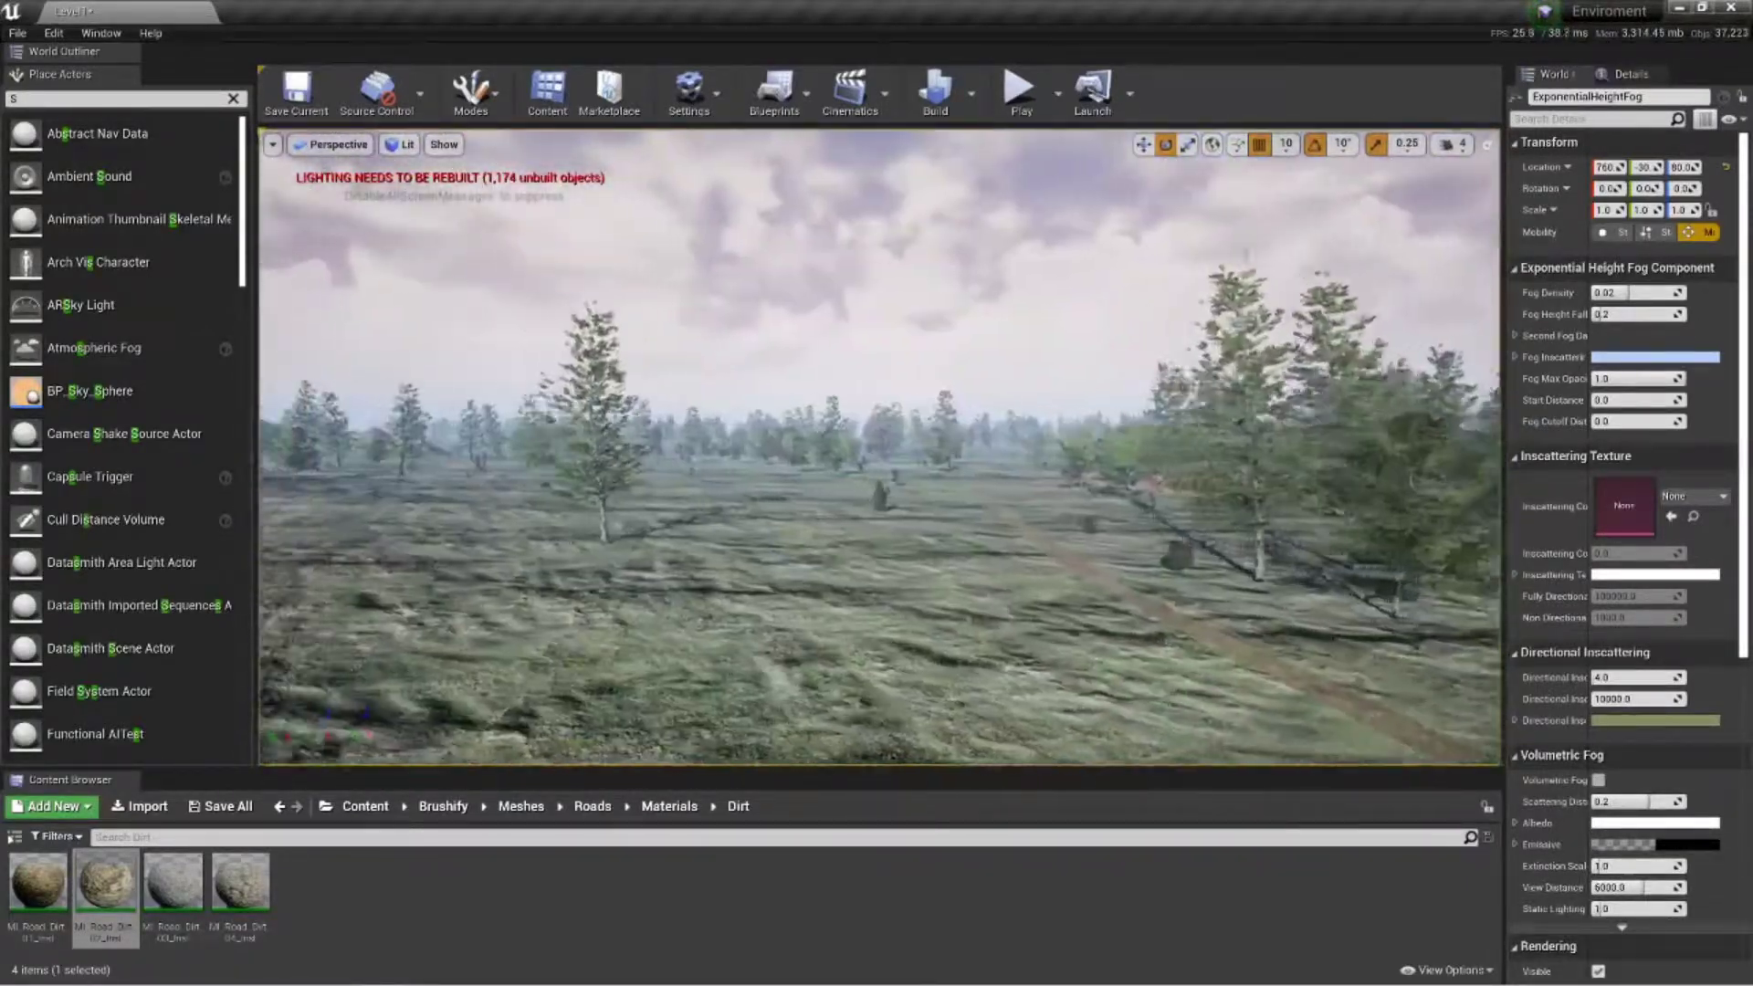
pyautogui.moveTo(909, 454); pyautogui.dragTo(910, 454, button='right')
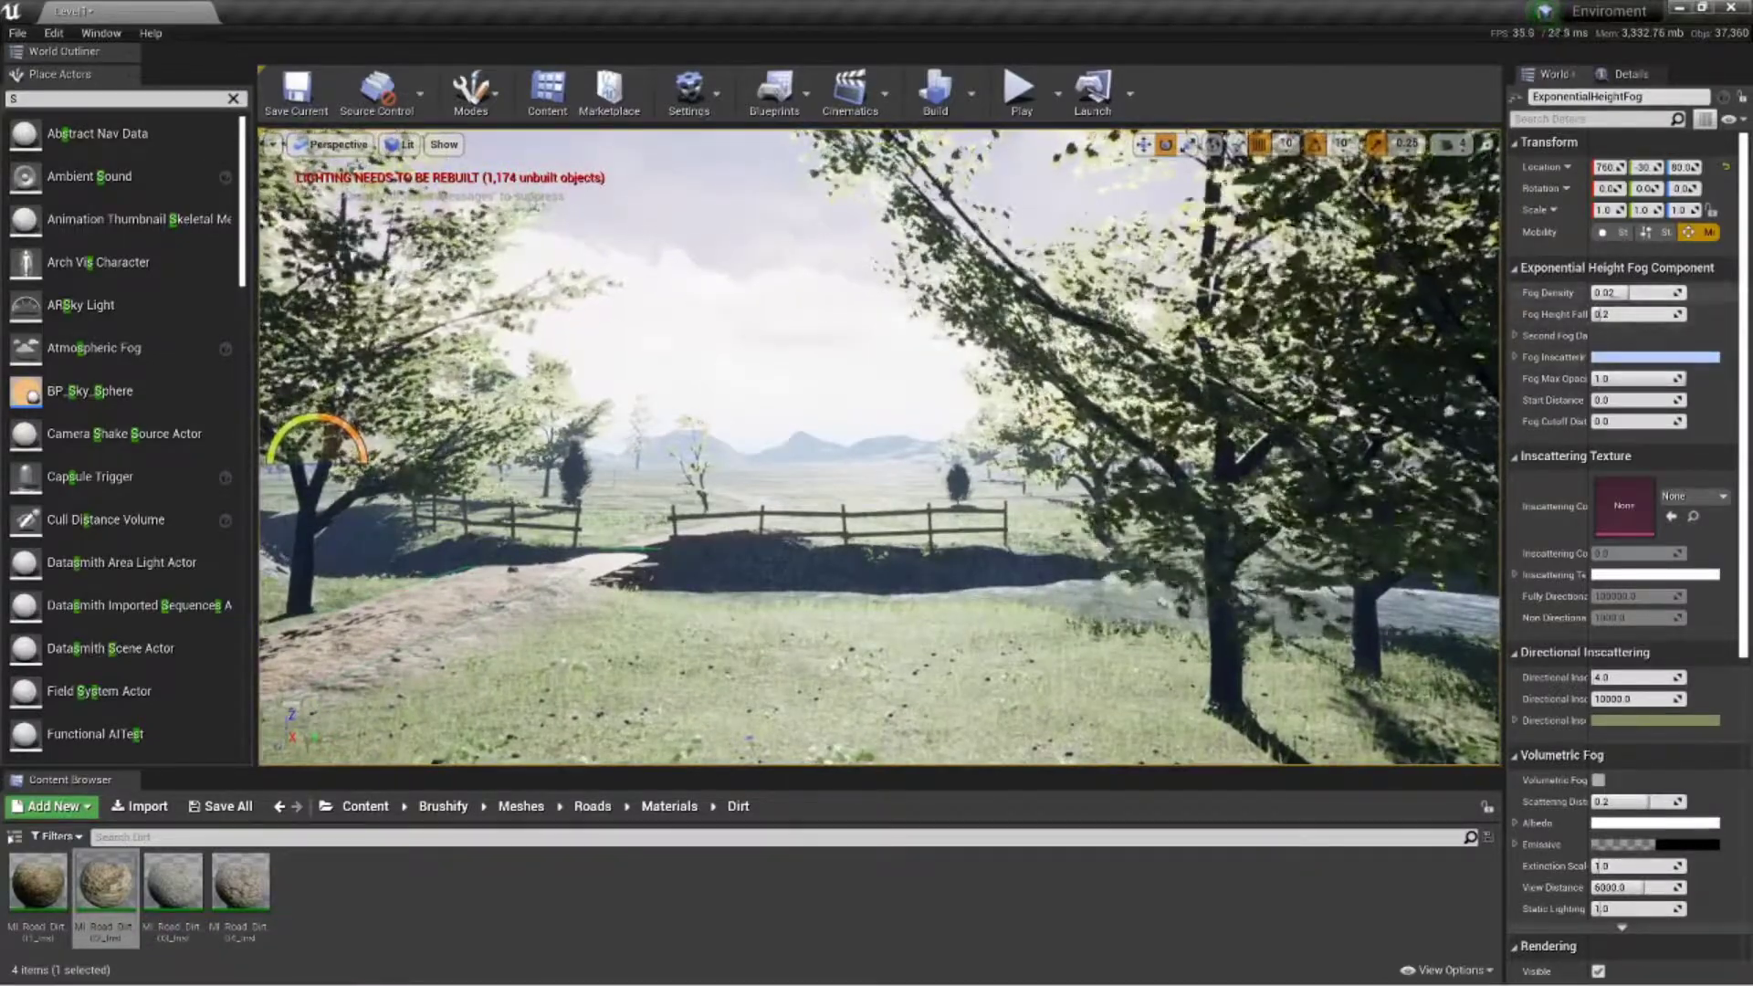
# Set the height fog's Fog Density to 0.05, Fog Height Falloff to 2.0 and Fog Cutoff Distance to about 14030000
pyautogui.moveTo(1628, 293); pyautogui.dragTo(1678, 294)
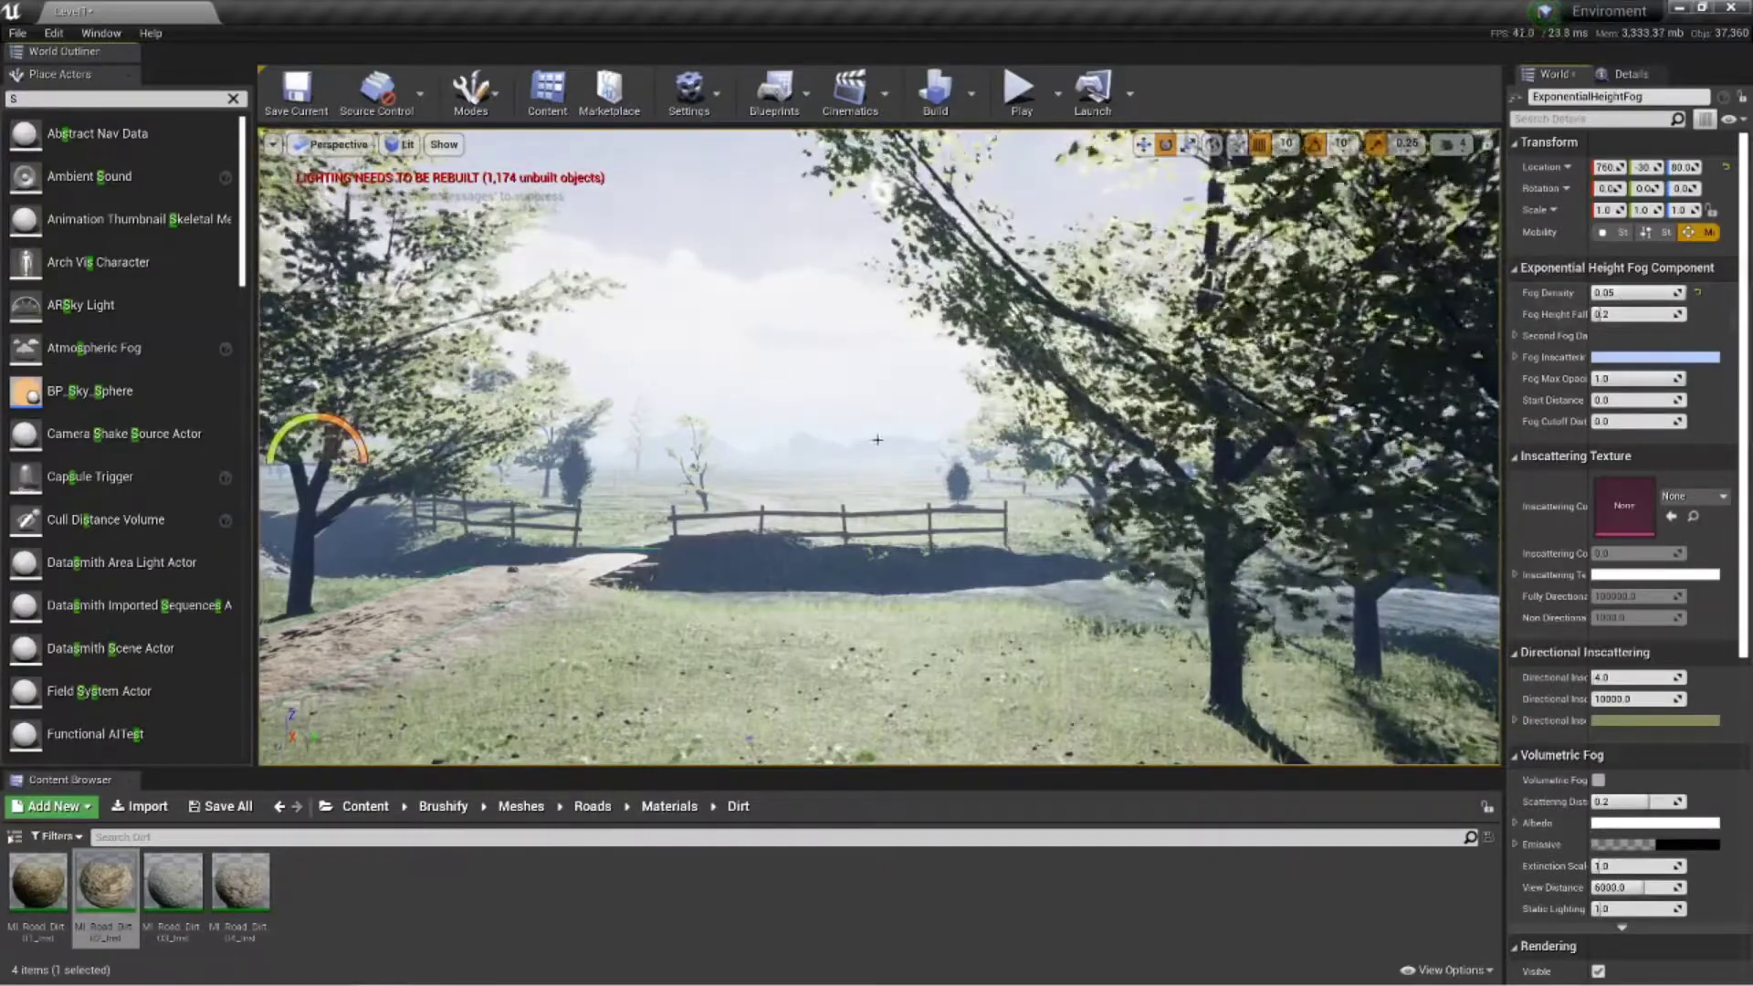
pyautogui.write('2295')
pyautogui.press('Return')
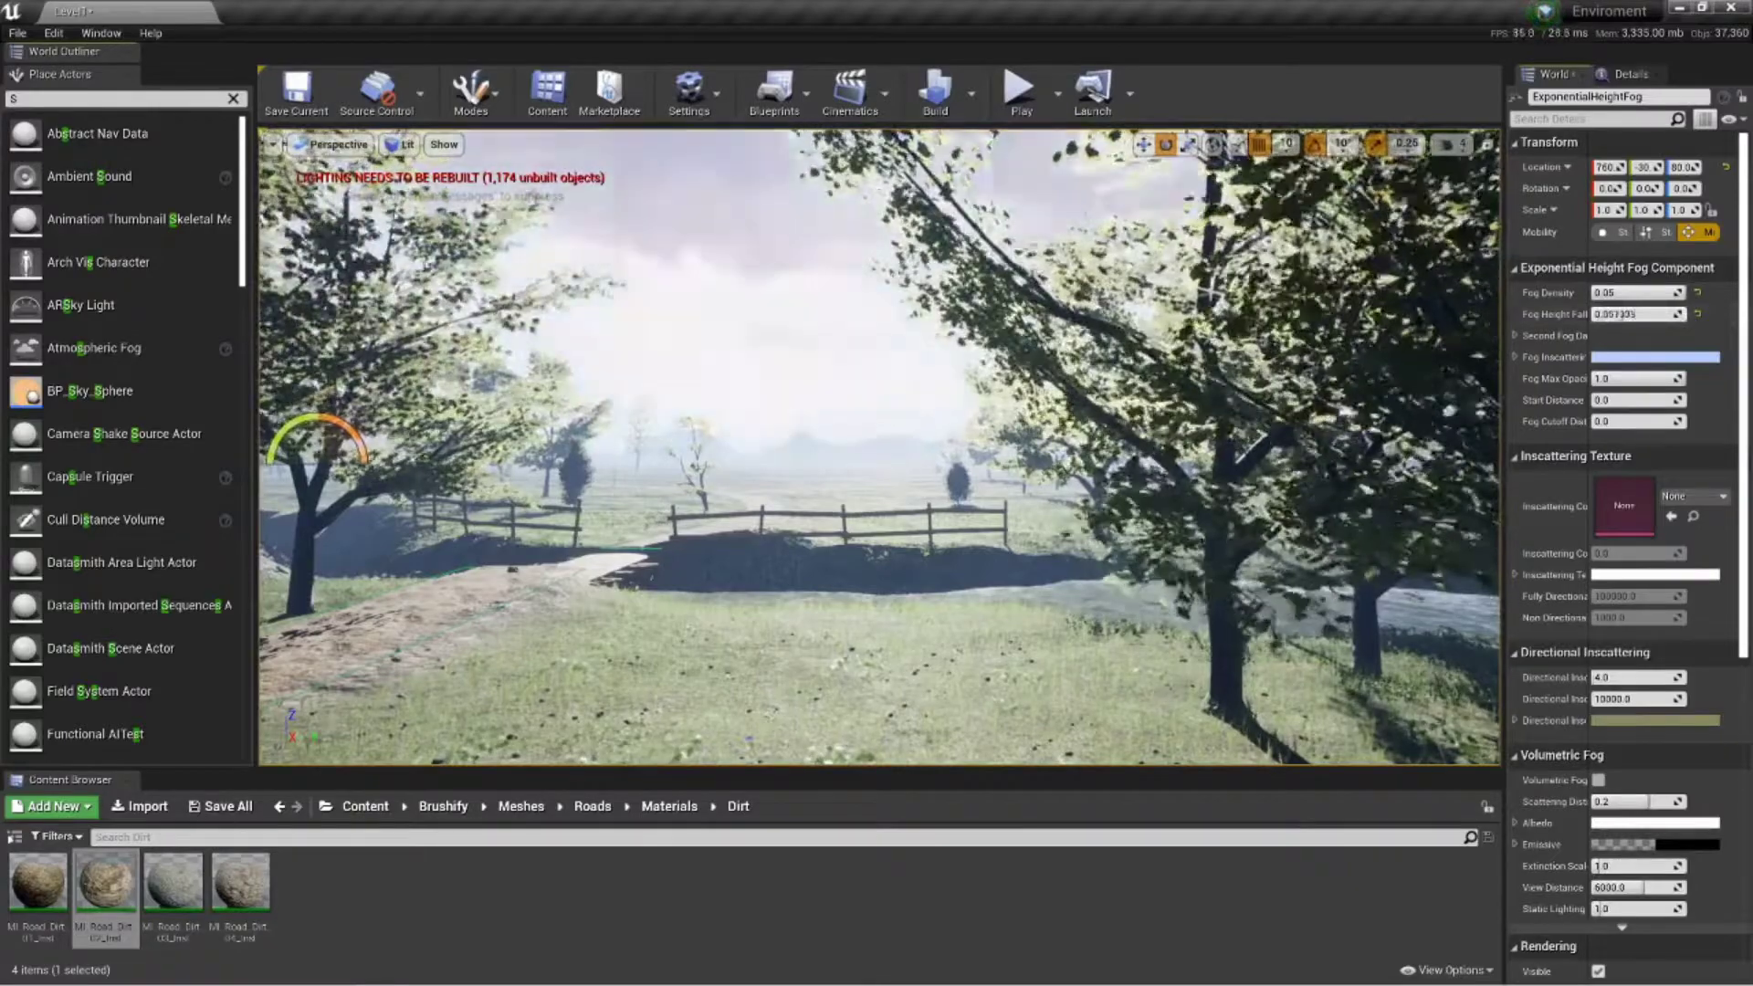
pyautogui.moveTo(1649, 314); pyautogui.dragTo(1683, 314)
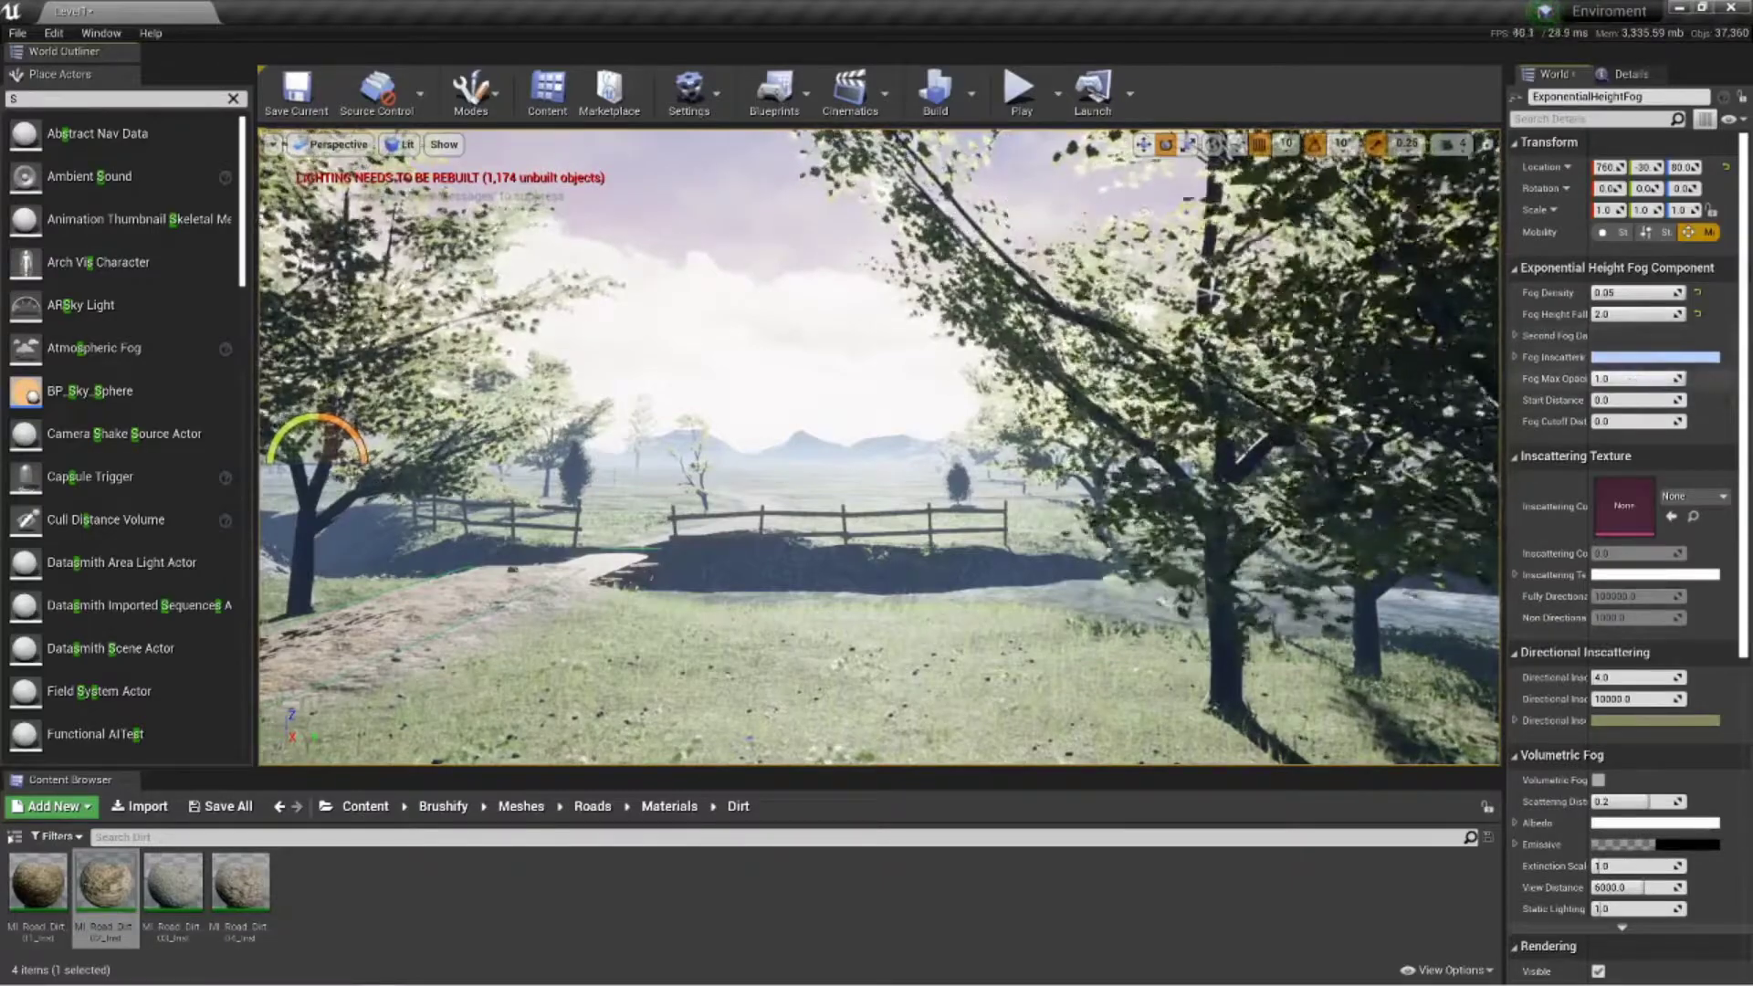
pyautogui.moveTo(1680, 378); pyautogui.dragTo(1608, 401)
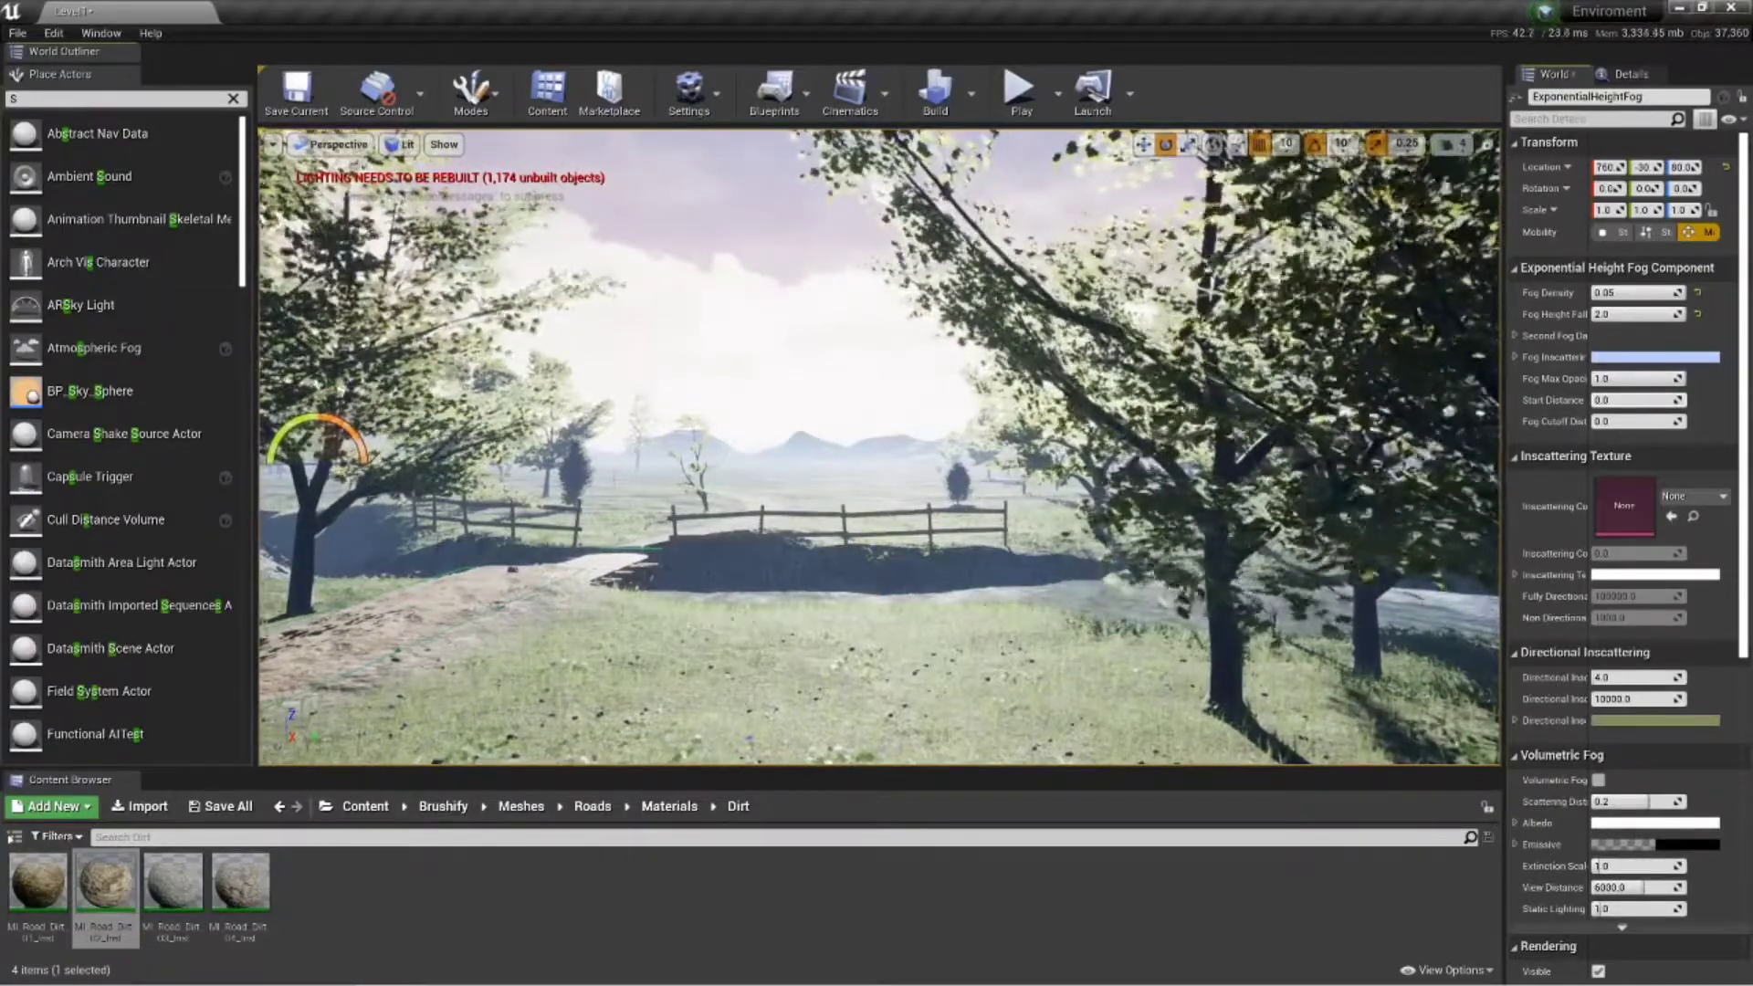
pyautogui.moveTo(1644, 402)
pyautogui.mouseDown()
pyautogui.moveTo(1676, 401)
pyautogui.moveTo(1630, 402)
pyautogui.moveTo(1654, 435)
pyautogui.moveTo(1645, 422)
pyautogui.moveTo(1680, 422)
pyautogui.moveTo(1658, 422)
pyautogui.mouseUp()
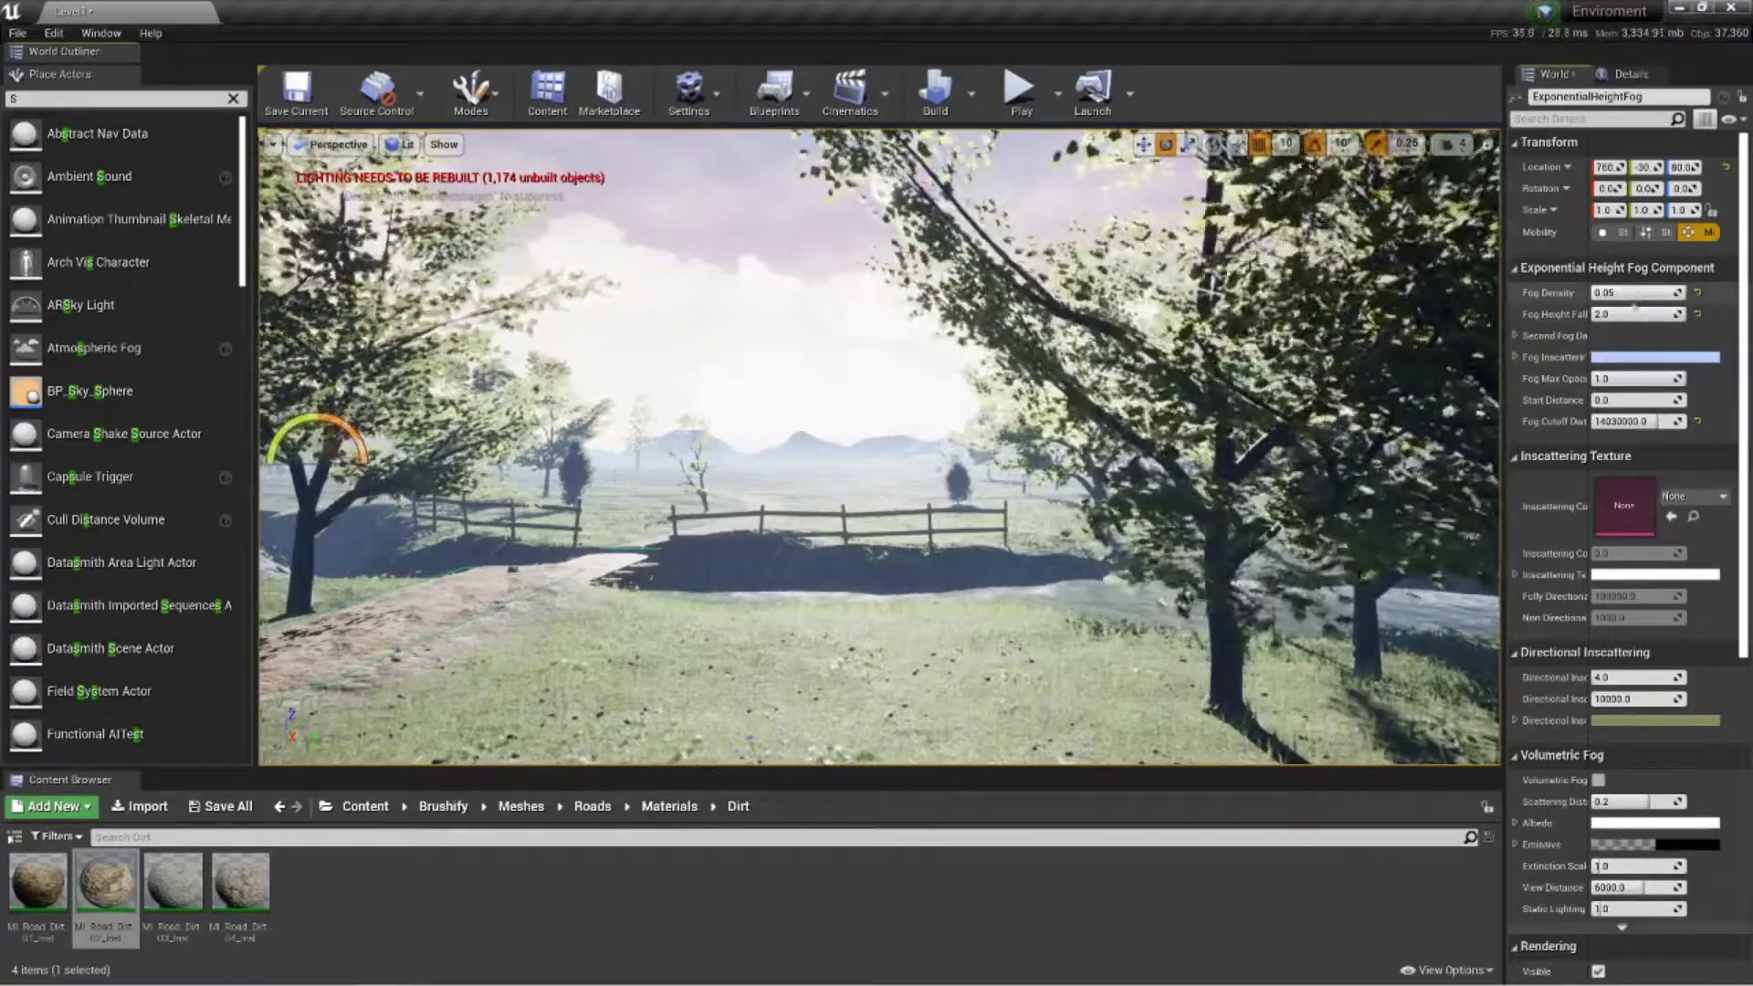
# Set Second Fog Data to density 0.05, height falloff 2.0 and height offset about -2.07, and the main Fog Height Falloff to about 0.03
pyautogui.click(1516, 336)
pyautogui.moveTo(1644, 358)
pyautogui.mouseDown()
pyautogui.moveTo(1673, 358)
pyautogui.moveTo(1648, 358)
pyautogui.moveTo(1644, 378)
pyautogui.moveTo(1667, 378)
pyautogui.mouseUp()
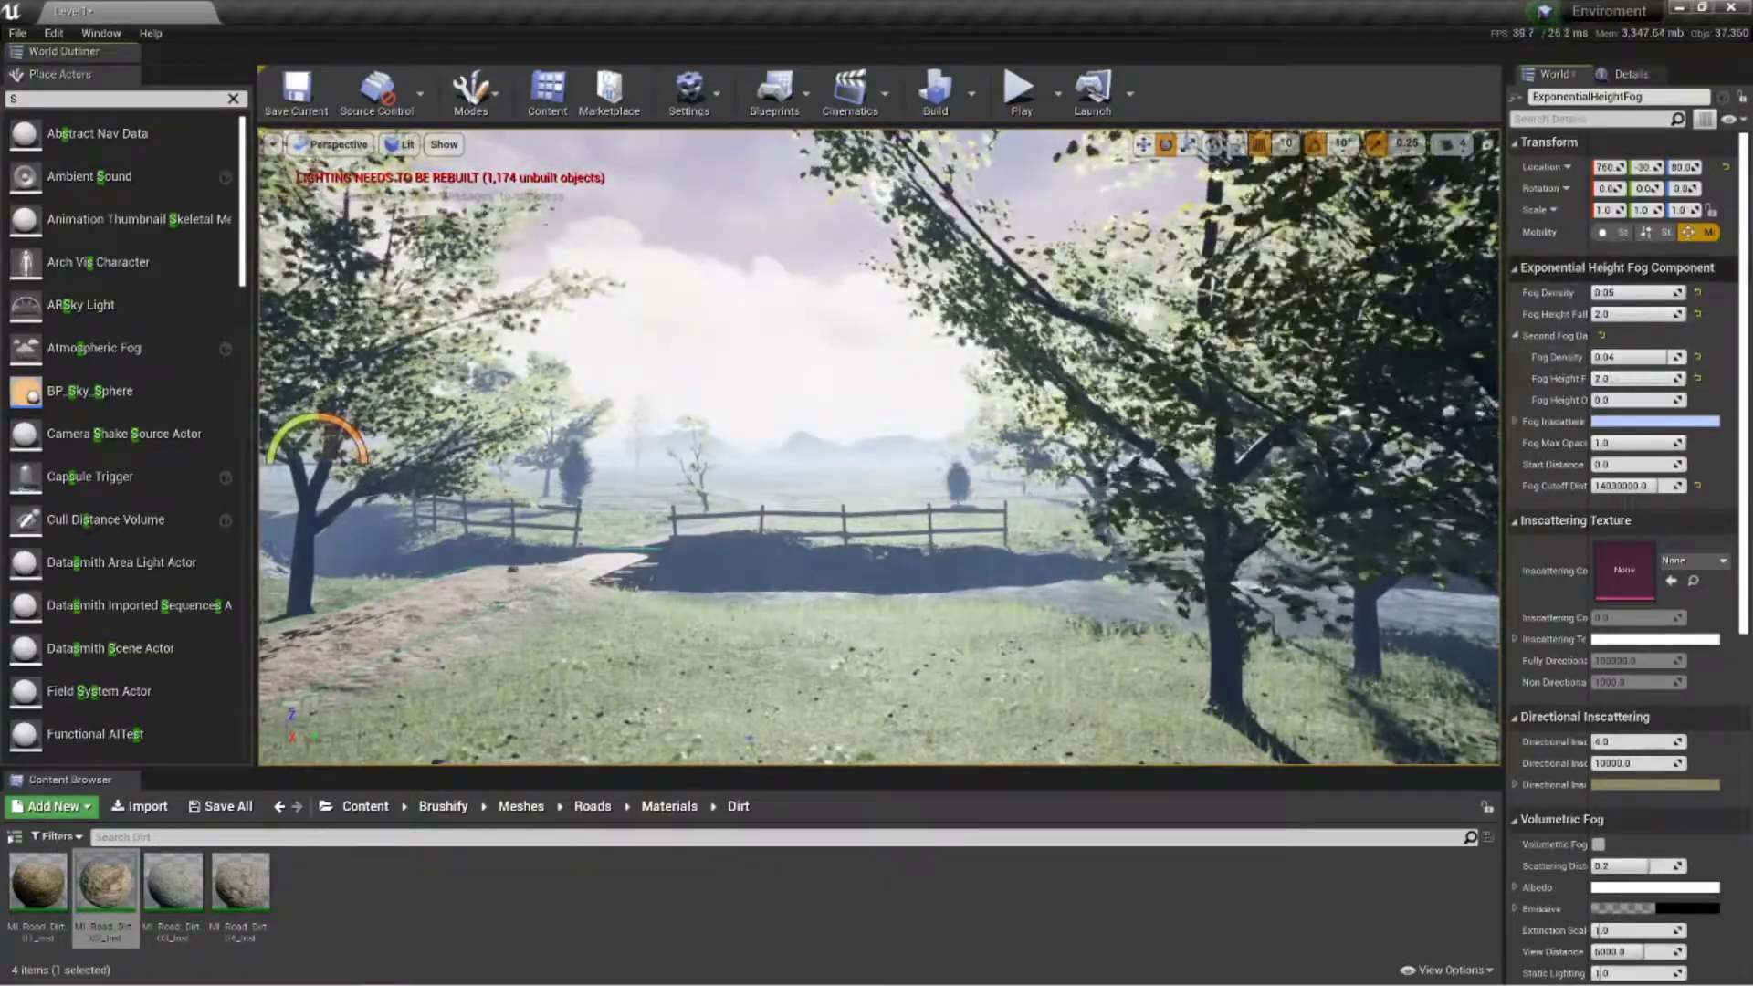
pyautogui.moveTo(1634, 314); pyautogui.dragTo(1571, 314)
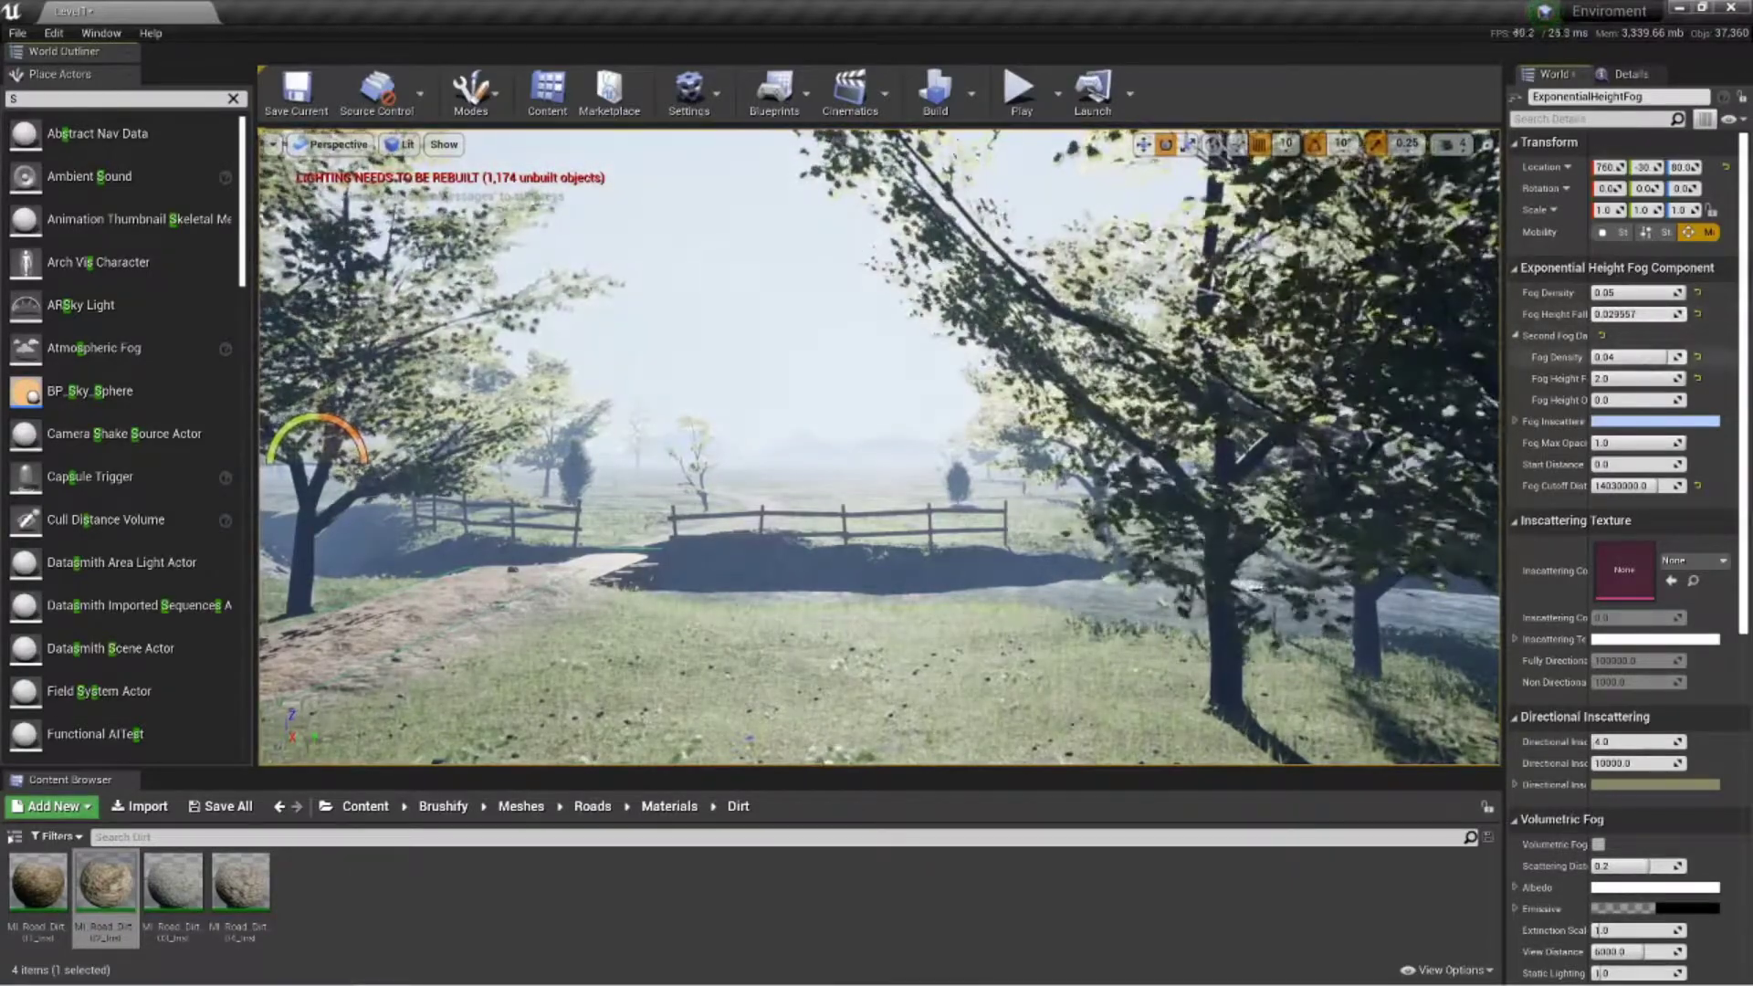
pyautogui.moveTo(1671, 378)
pyautogui.mouseDown()
pyautogui.moveTo(1612, 378)
pyautogui.moveTo(1685, 378)
pyautogui.moveTo(1680, 358)
pyautogui.mouseUp()
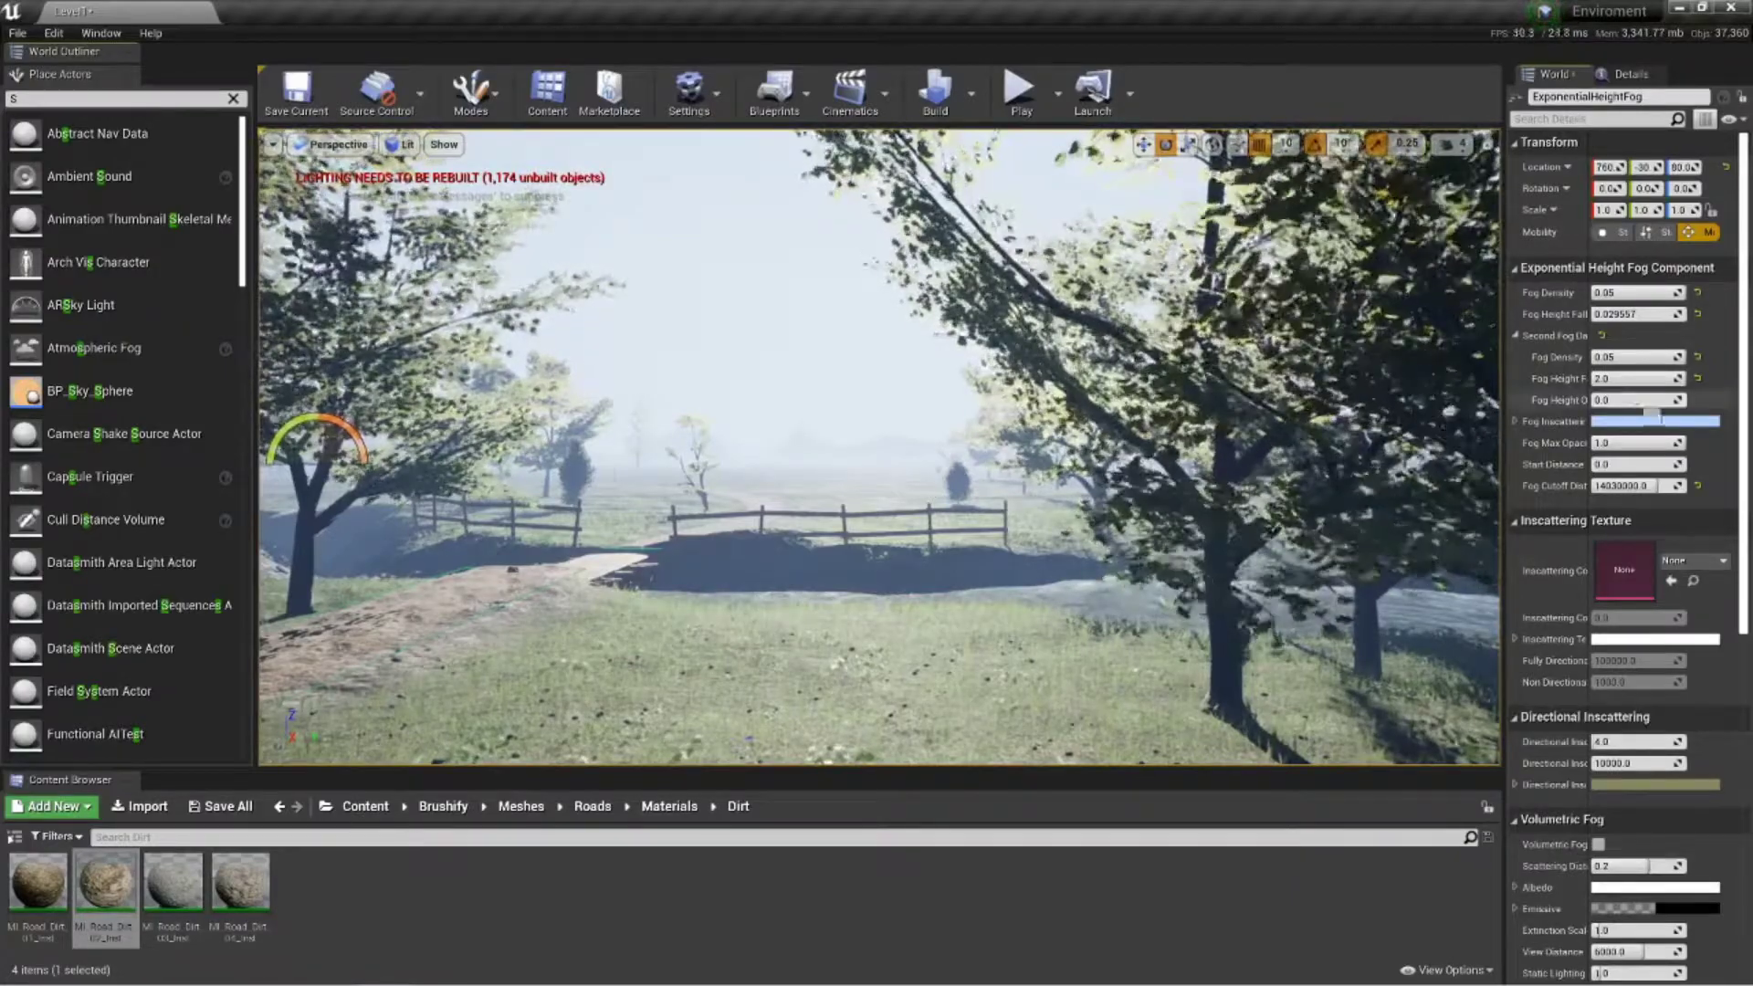
pyautogui.moveTo(1635, 400); pyautogui.dragTo(1598, 400)
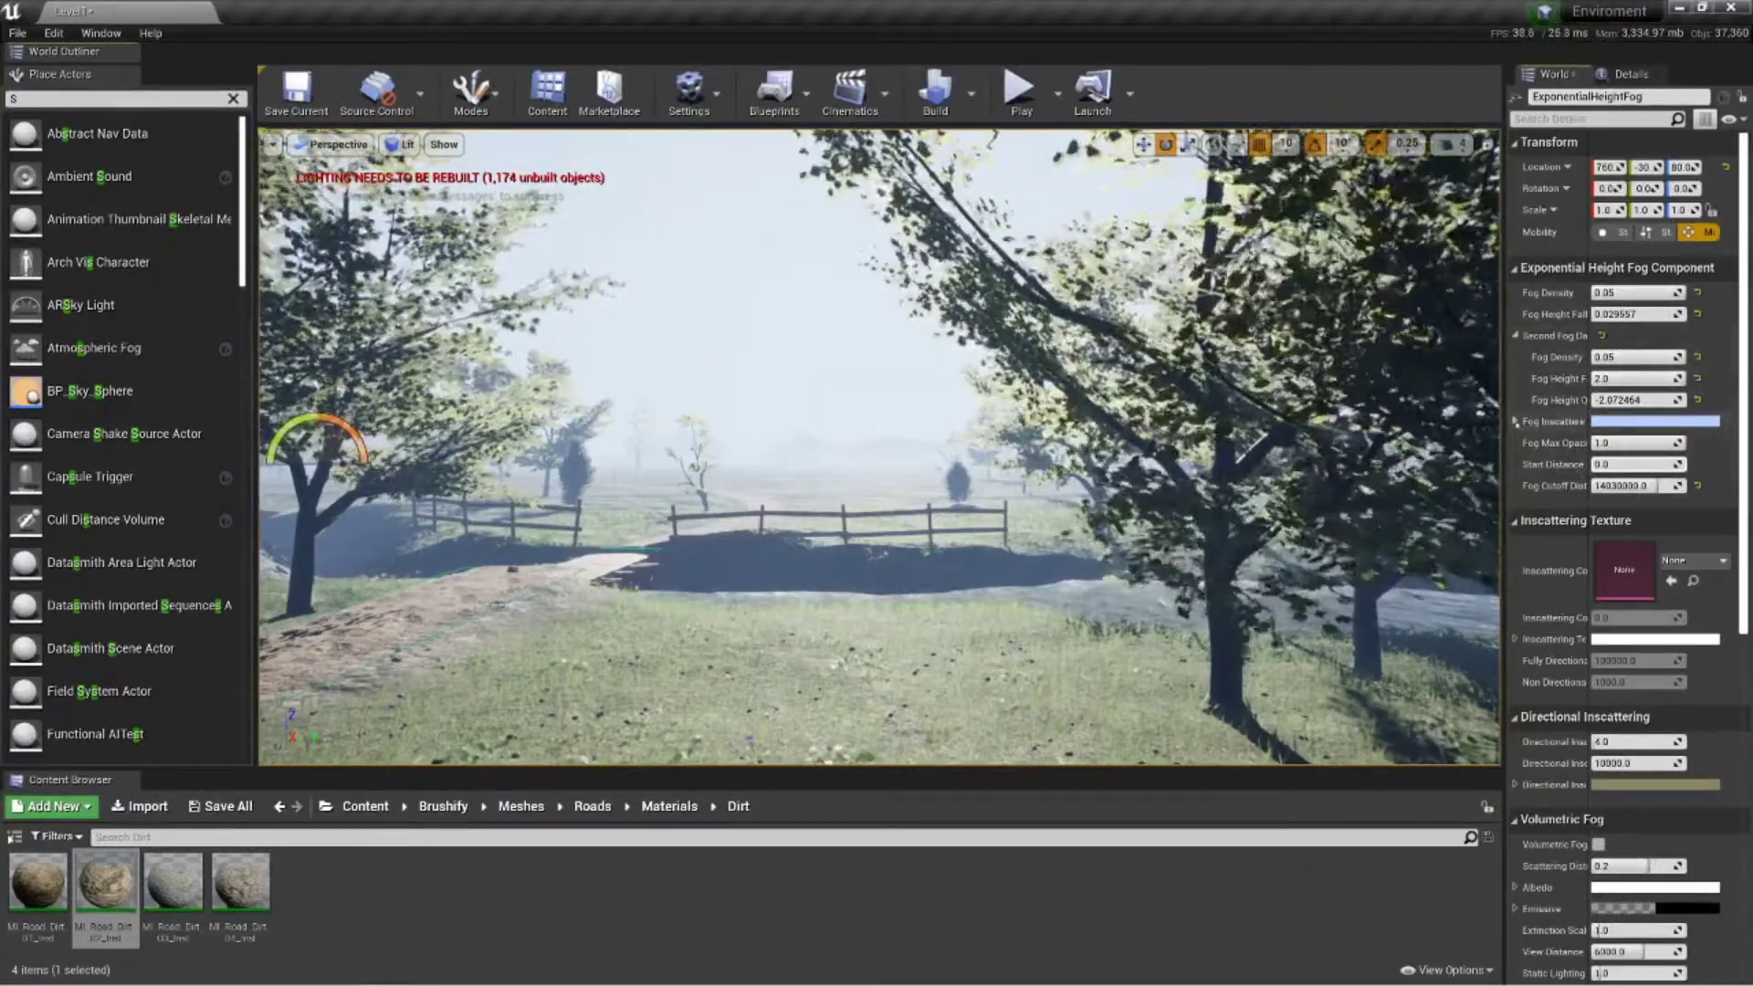
# Raise the fog's Directional Inscattering Exponent and reduce its Directional Inscattering Start Distance to about 8067
pyautogui.click(1515, 422)
pyautogui.click(1516, 422)
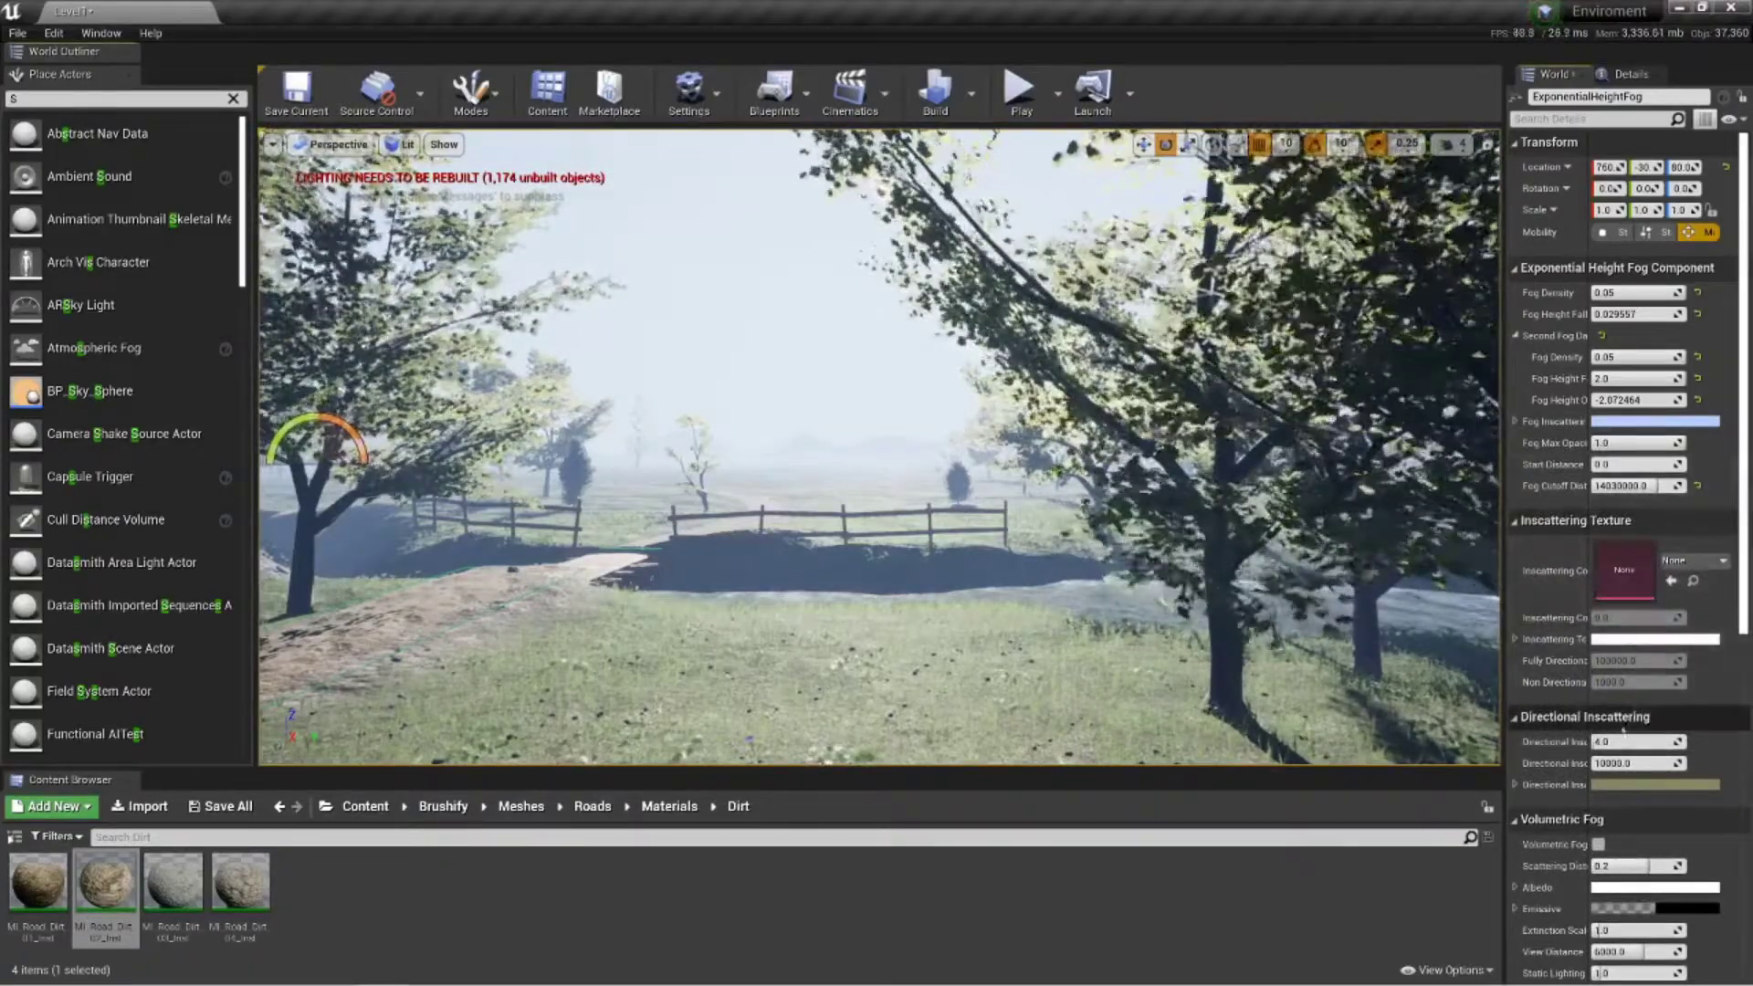
pyautogui.moveTo(1621, 742)
pyautogui.mouseDown()
pyautogui.moveTo(1685, 742)
pyautogui.moveTo(1595, 744)
pyautogui.mouseUp()
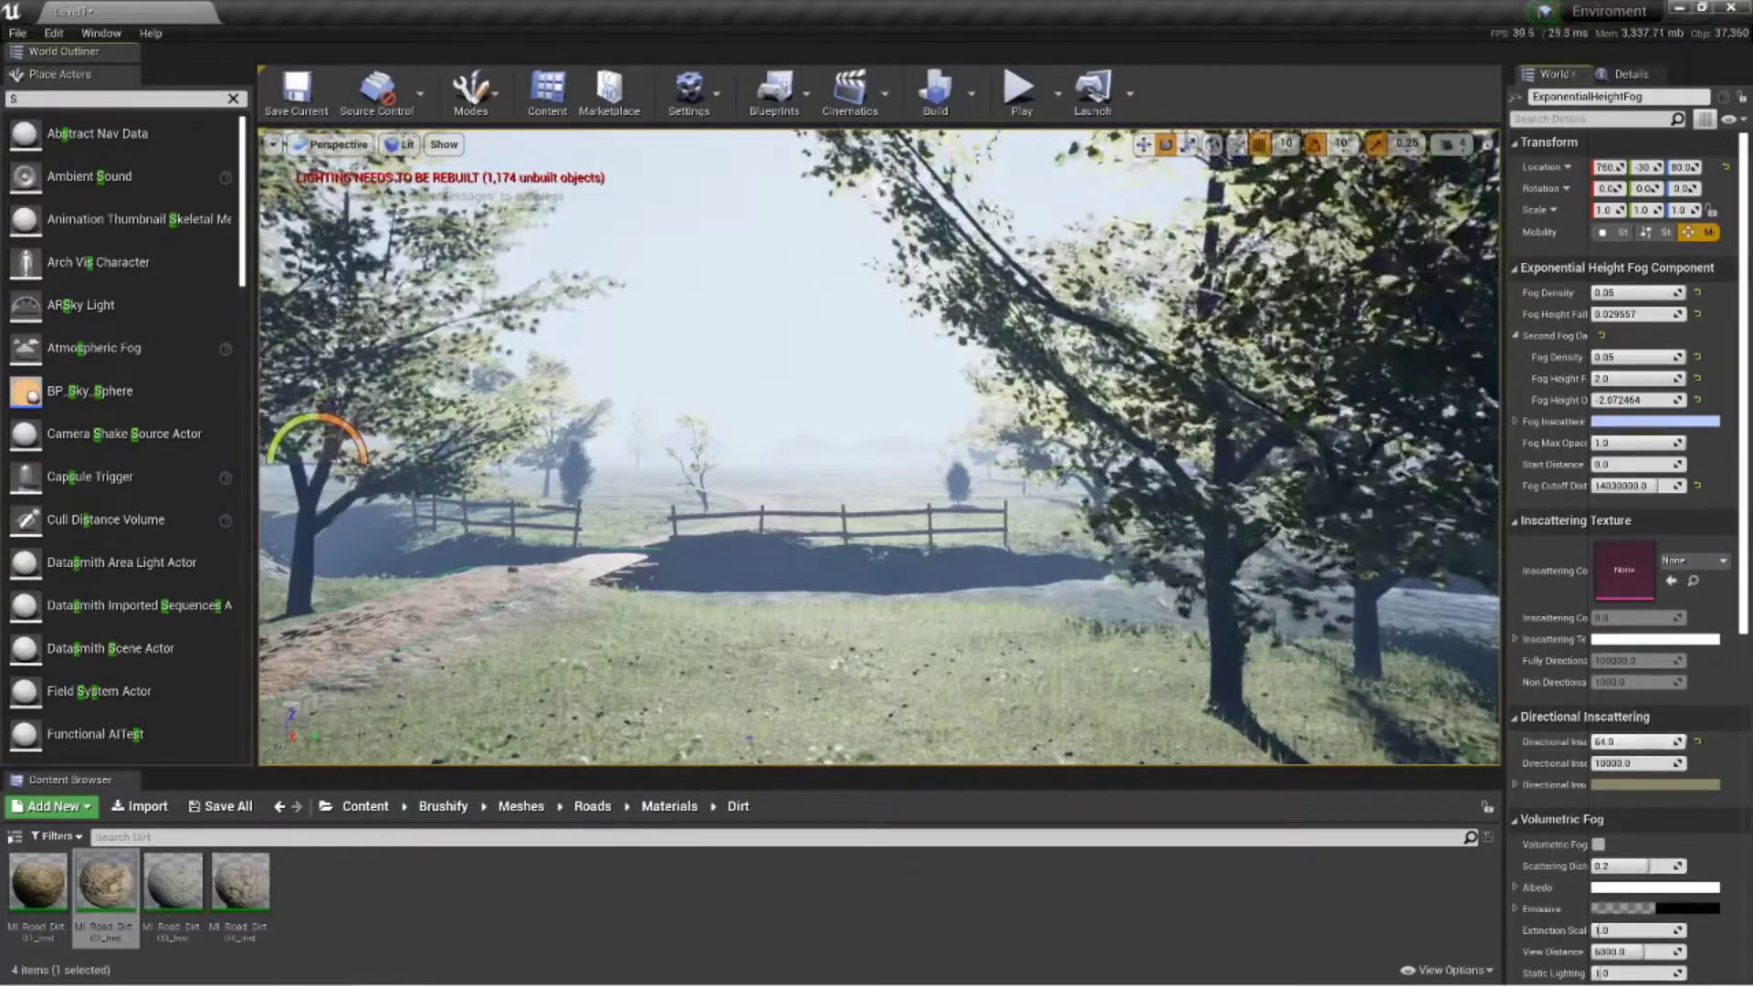
pyautogui.moveTo(1621, 764)
pyautogui.mouseDown()
pyautogui.moveTo(1690, 764)
pyautogui.moveTo(1631, 764)
pyautogui.mouseUp()
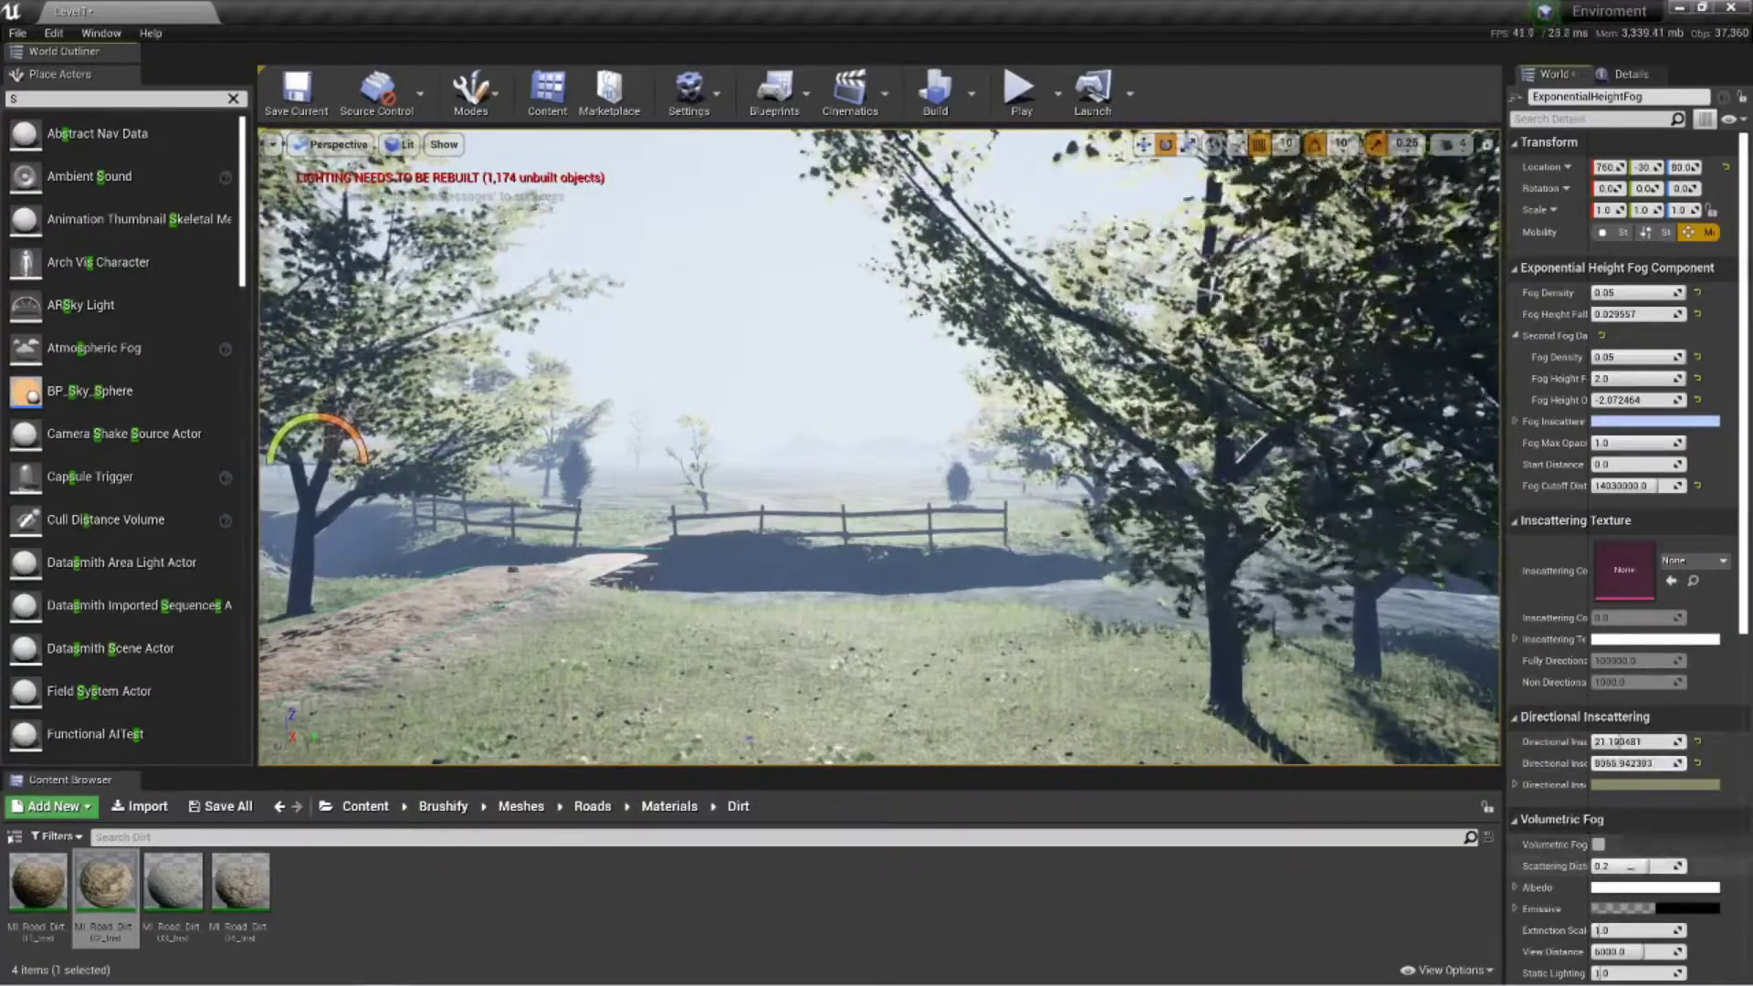
# Enable Volumetric Fog with a Scattering Distribution of 0.9 and an Extinction Scale of 10.0
pyautogui.moveTo(1630, 866); pyautogui.dragTo(1677, 866)
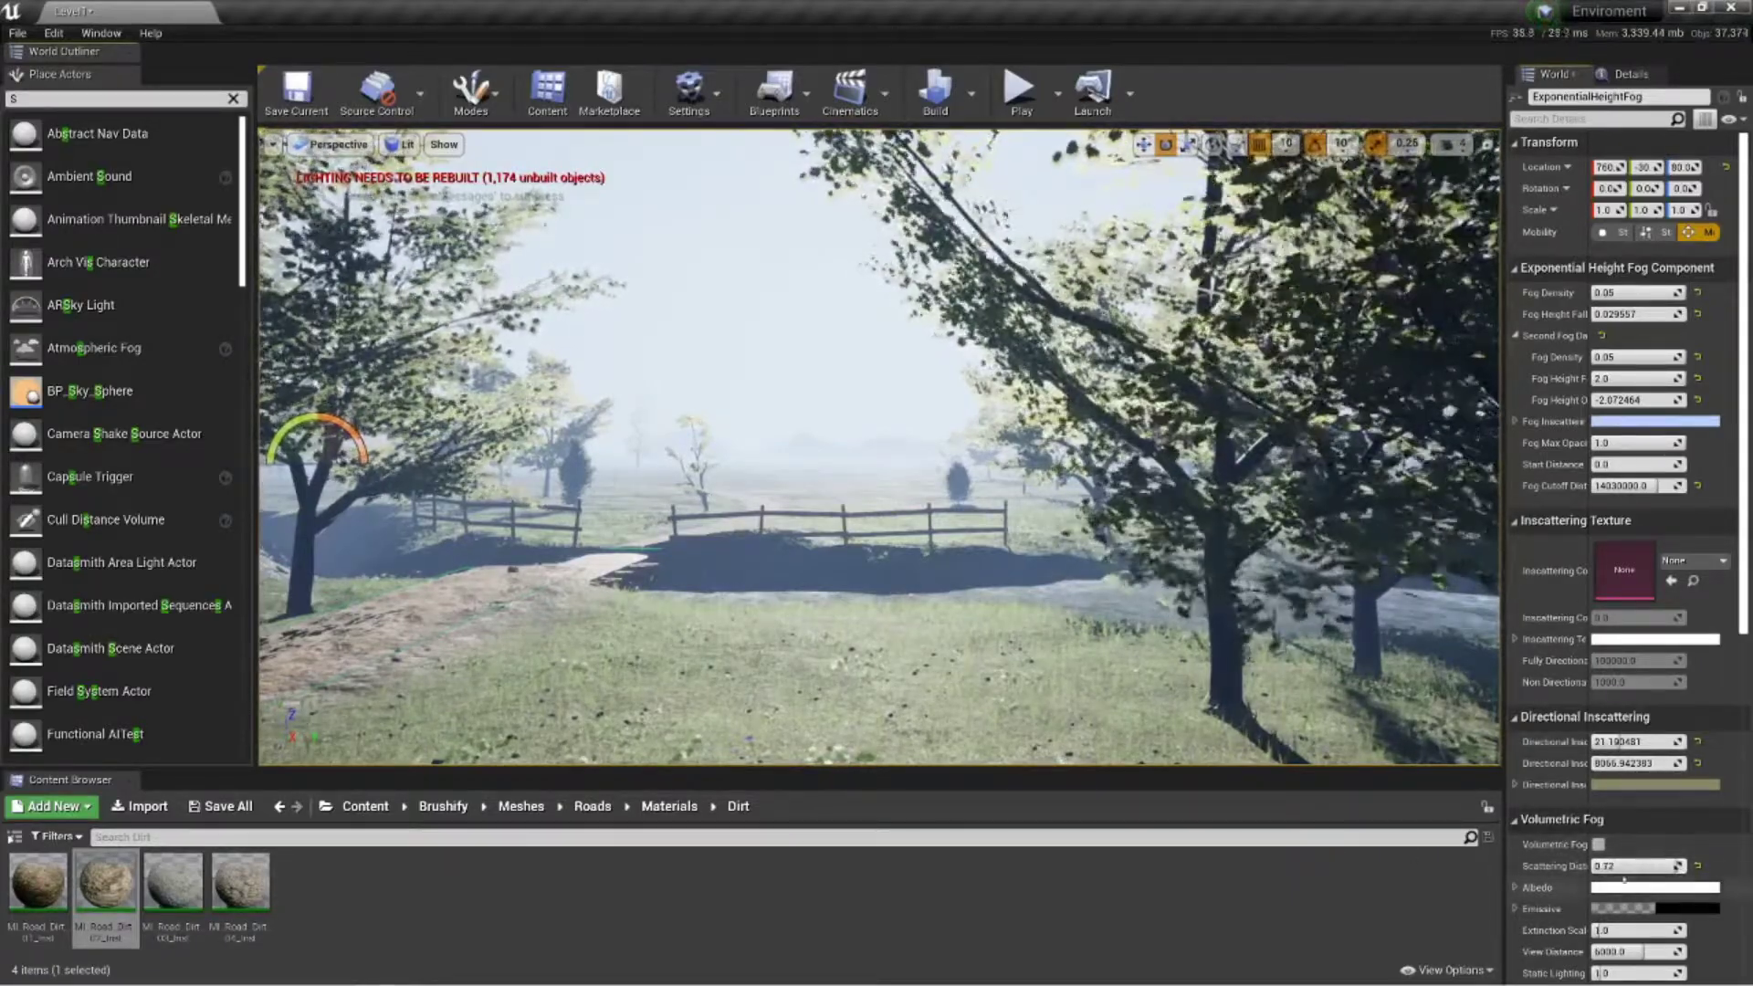
pyautogui.click(1599, 845)
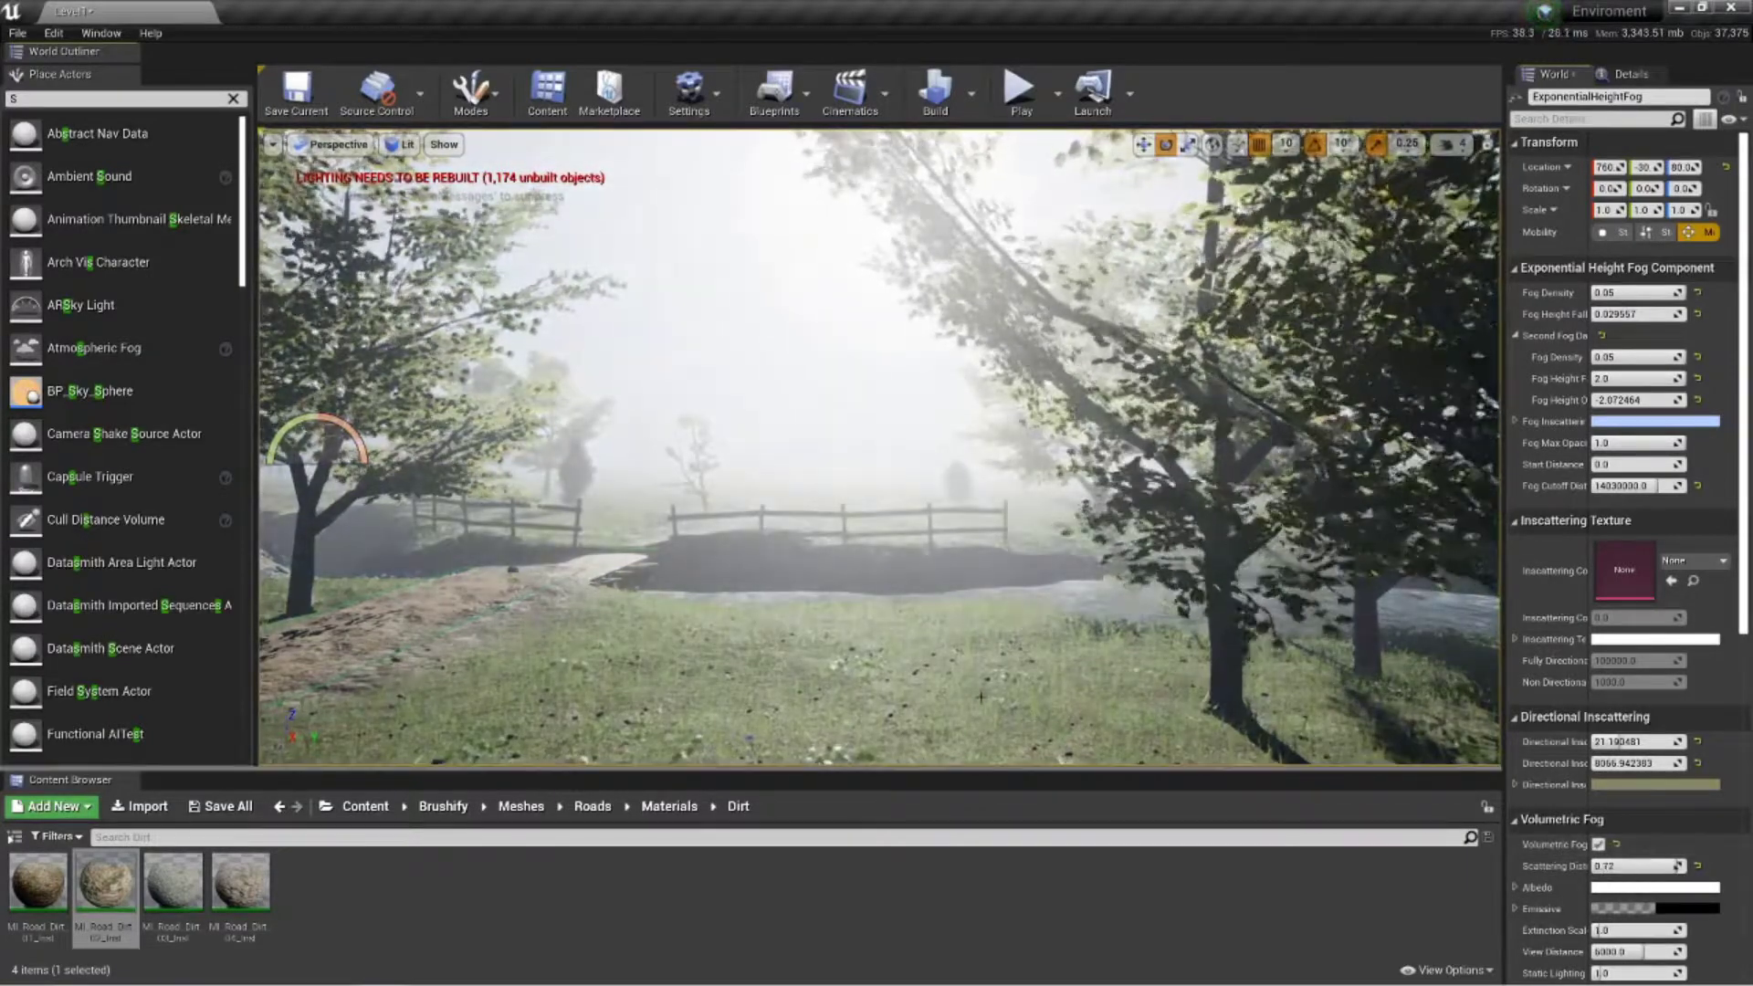
pyautogui.moveTo(1677, 867)
pyautogui.mouseDown()
pyautogui.moveTo(1595, 867)
pyautogui.moveTo(1682, 867)
pyautogui.mouseUp()
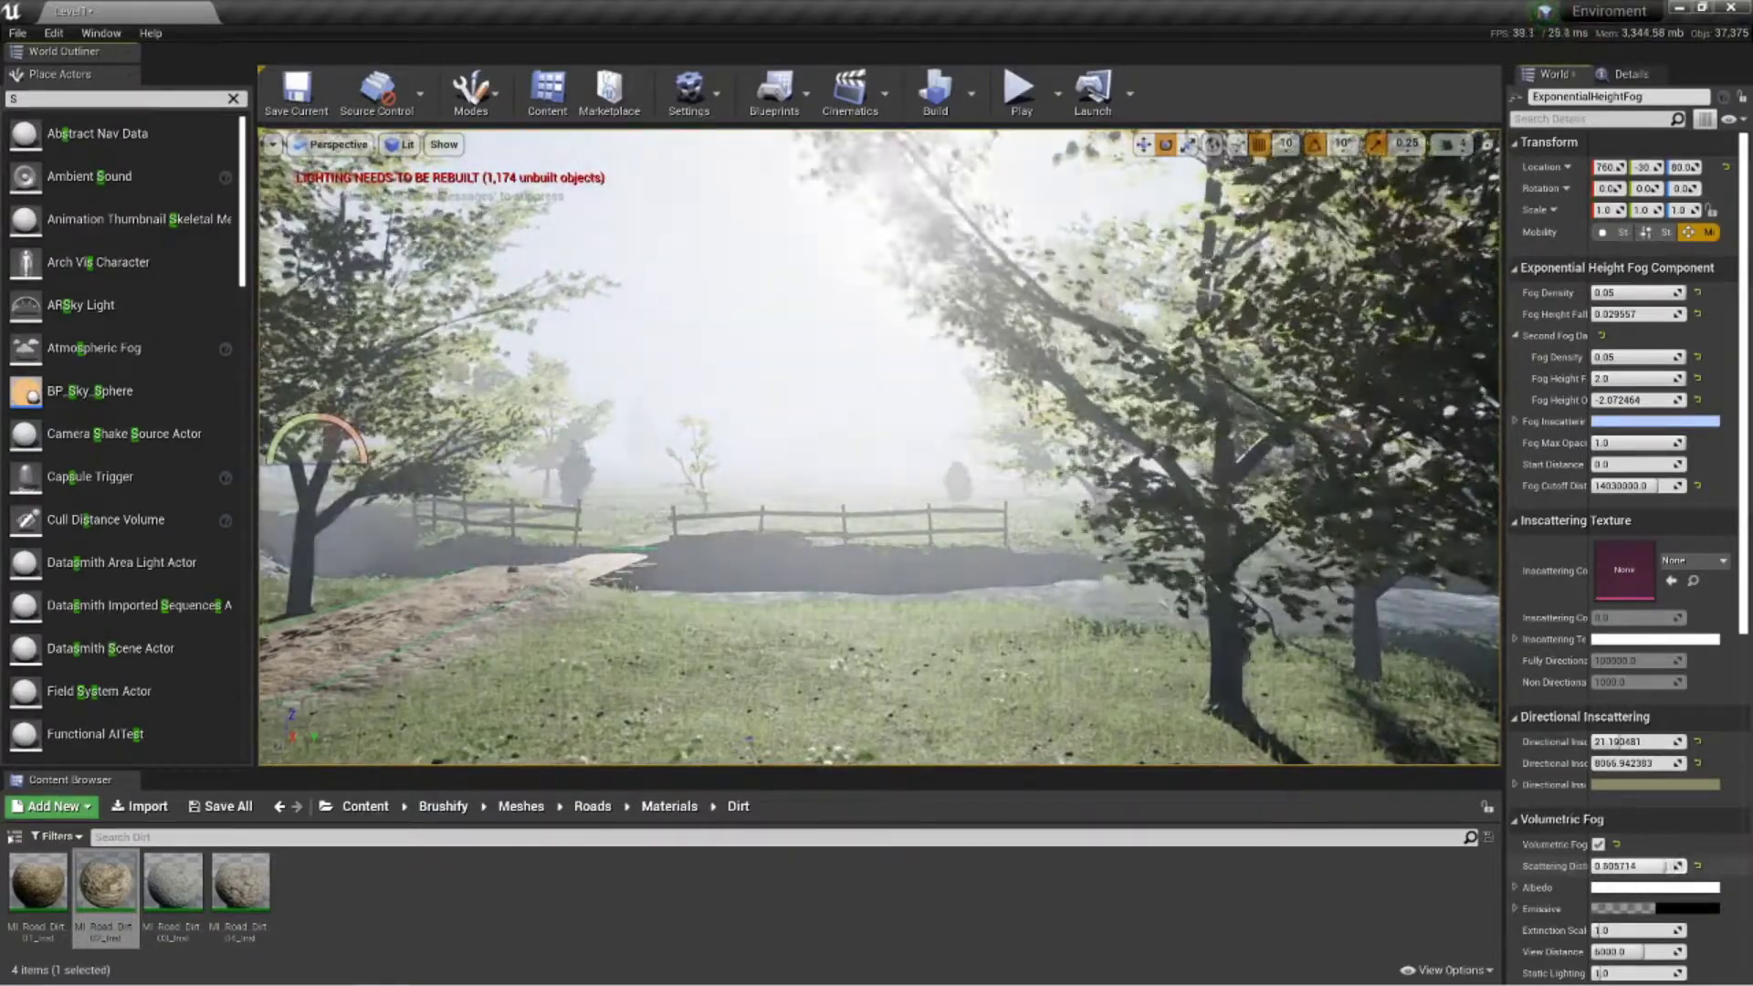
pyautogui.moveTo(1682, 866)
pyautogui.mouseDown()
pyautogui.moveTo(1602, 867)
pyautogui.moveTo(1684, 867)
pyautogui.mouseUp()
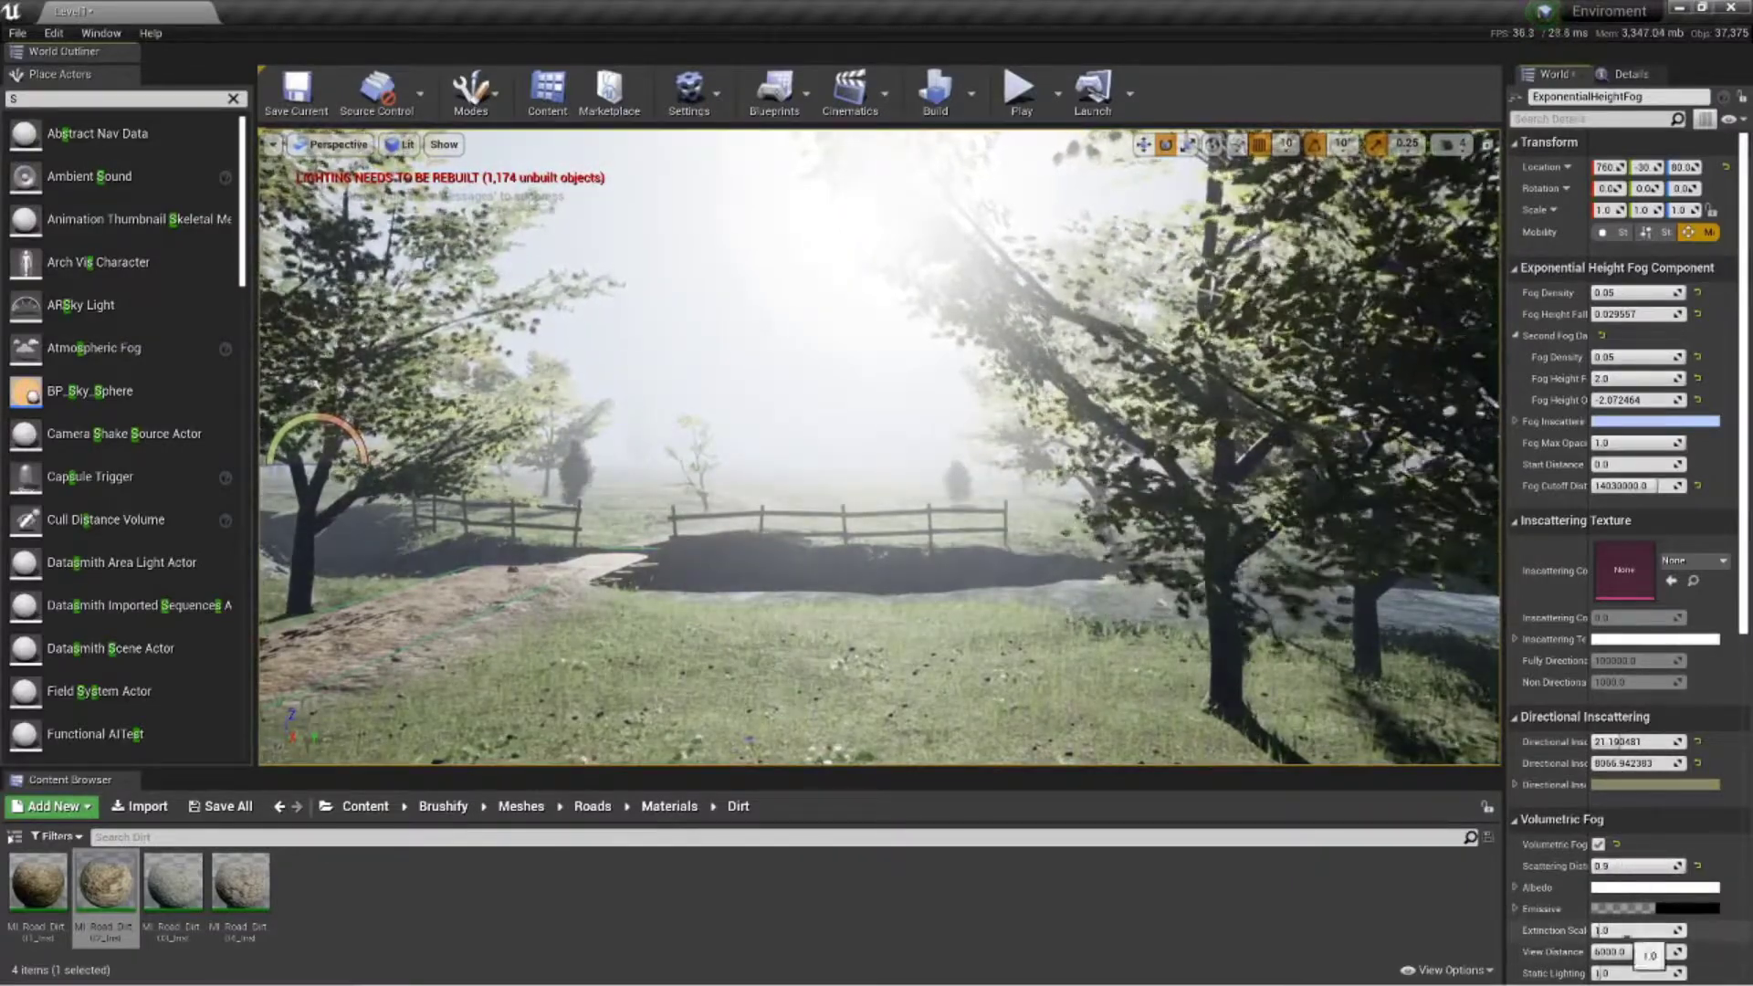
pyautogui.moveTo(1604, 930); pyautogui.dragTo(1680, 931)
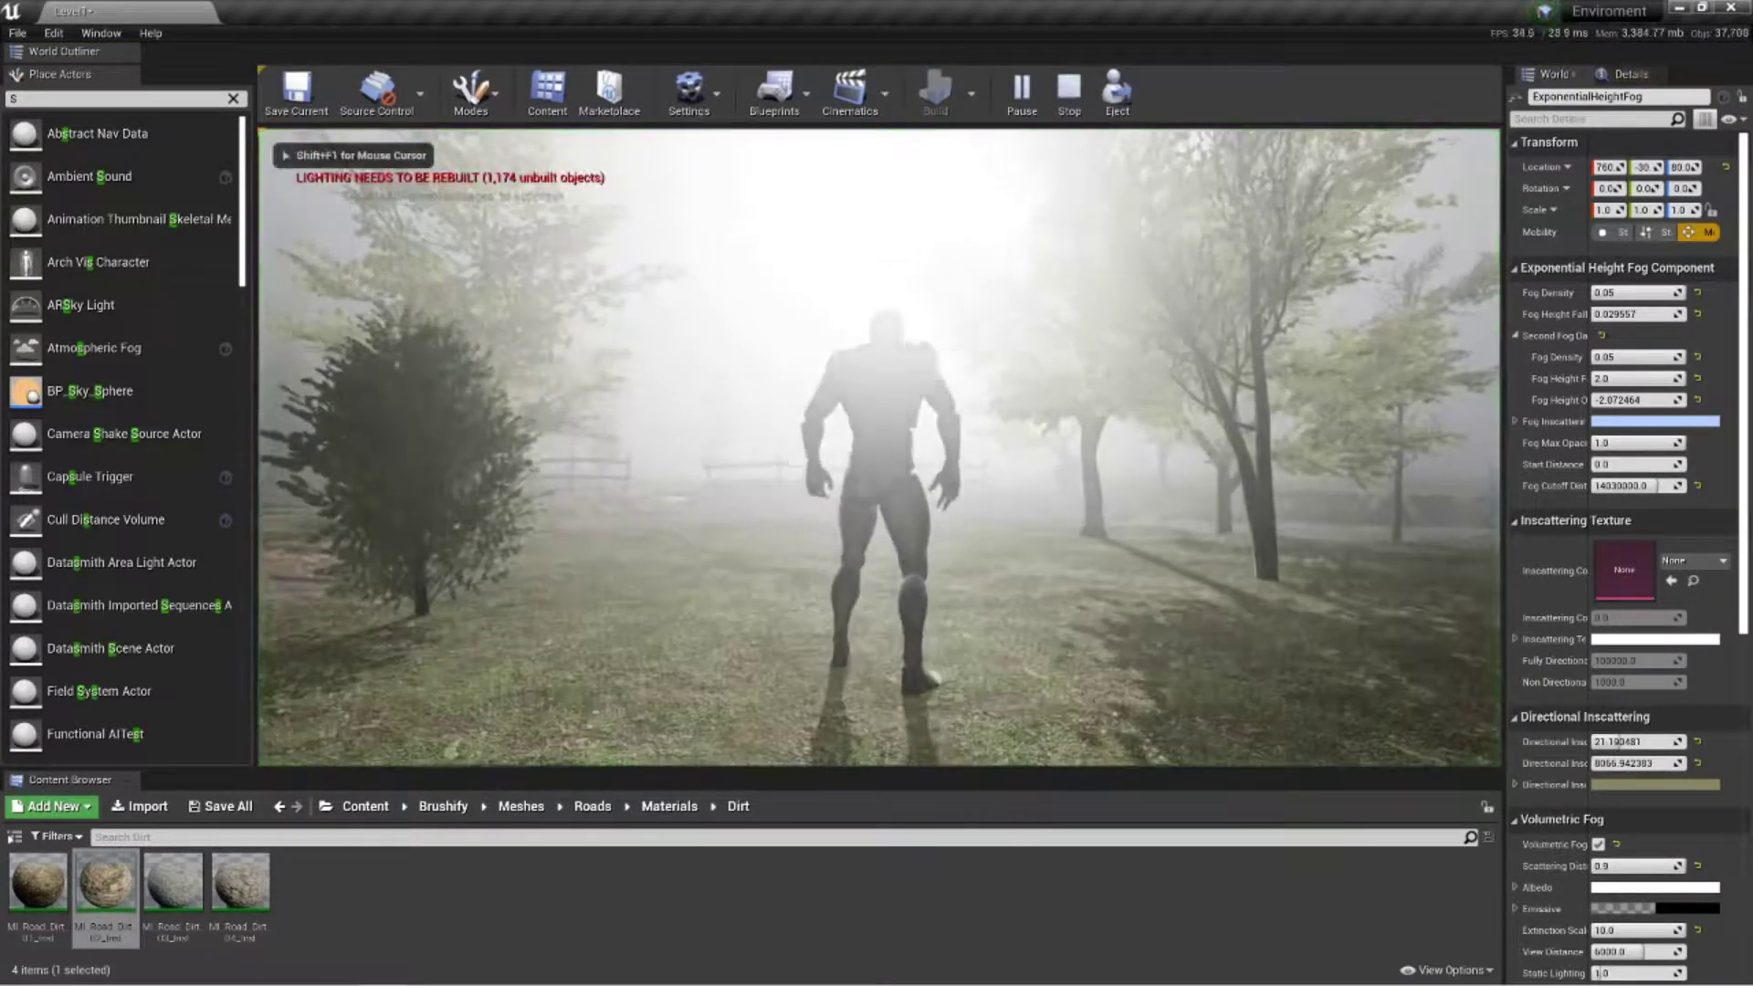
# Play-test the level by walking the character through the foggy meadow, and end the play session
pyautogui.click(880, 447)
pyautogui.press('w')
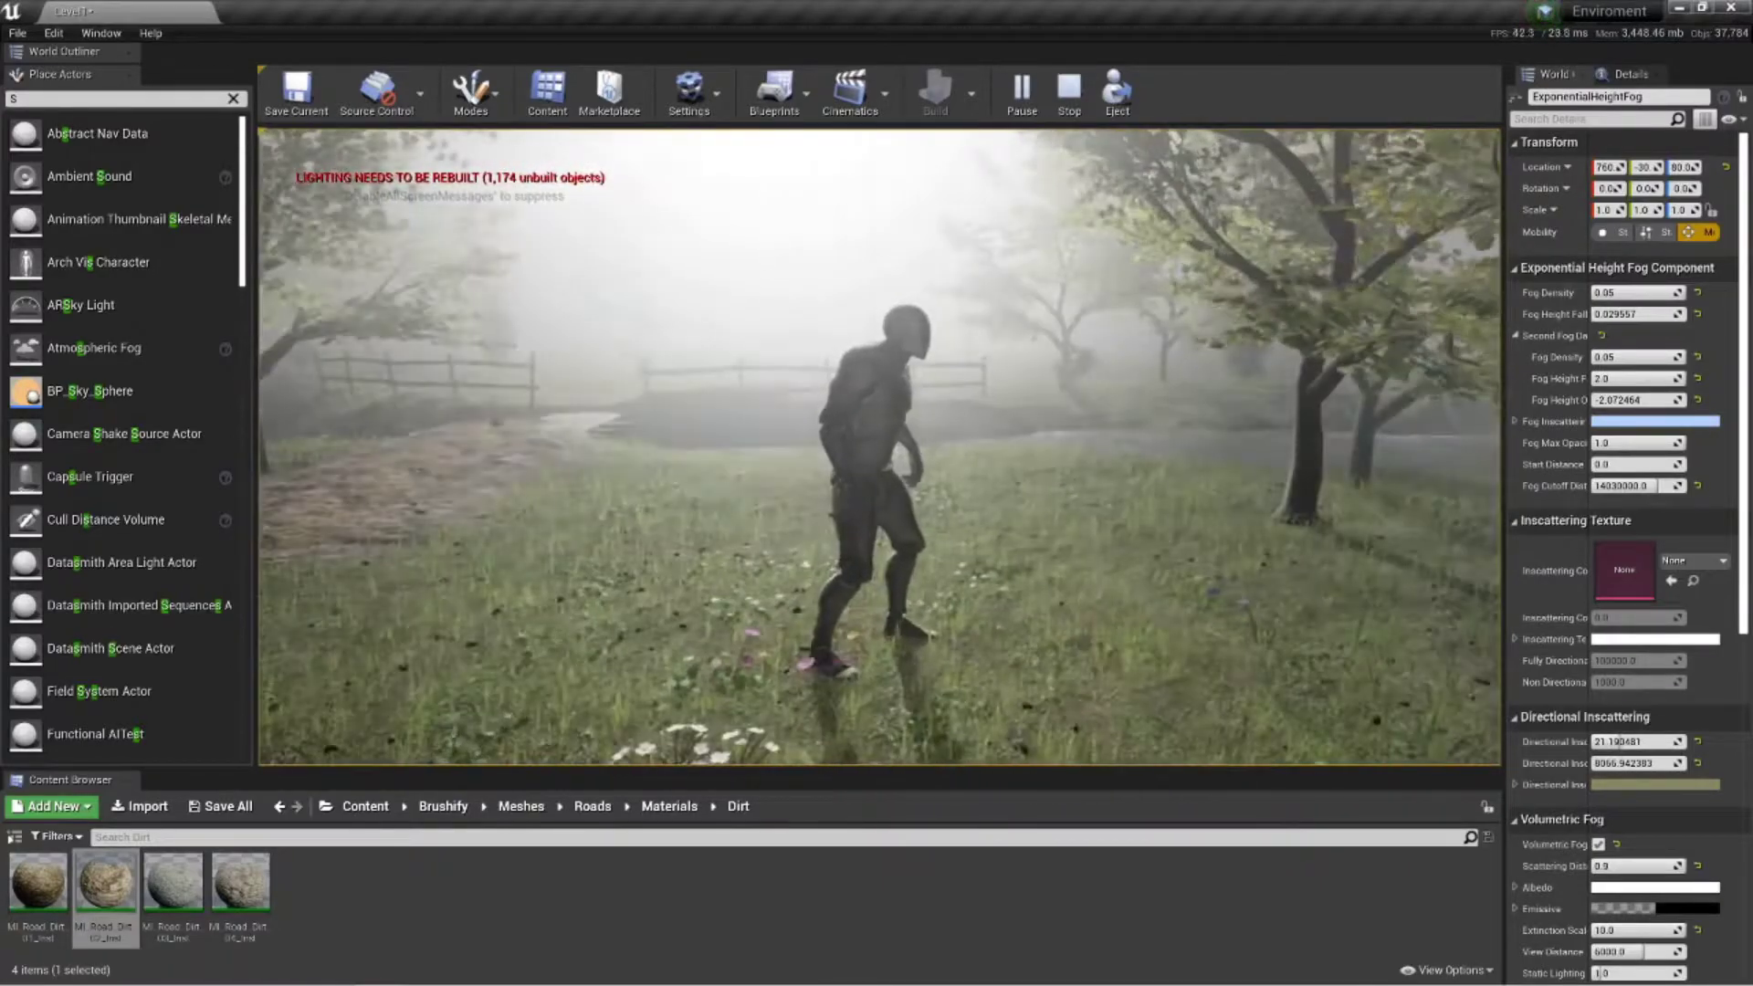
pyautogui.press('Escape')
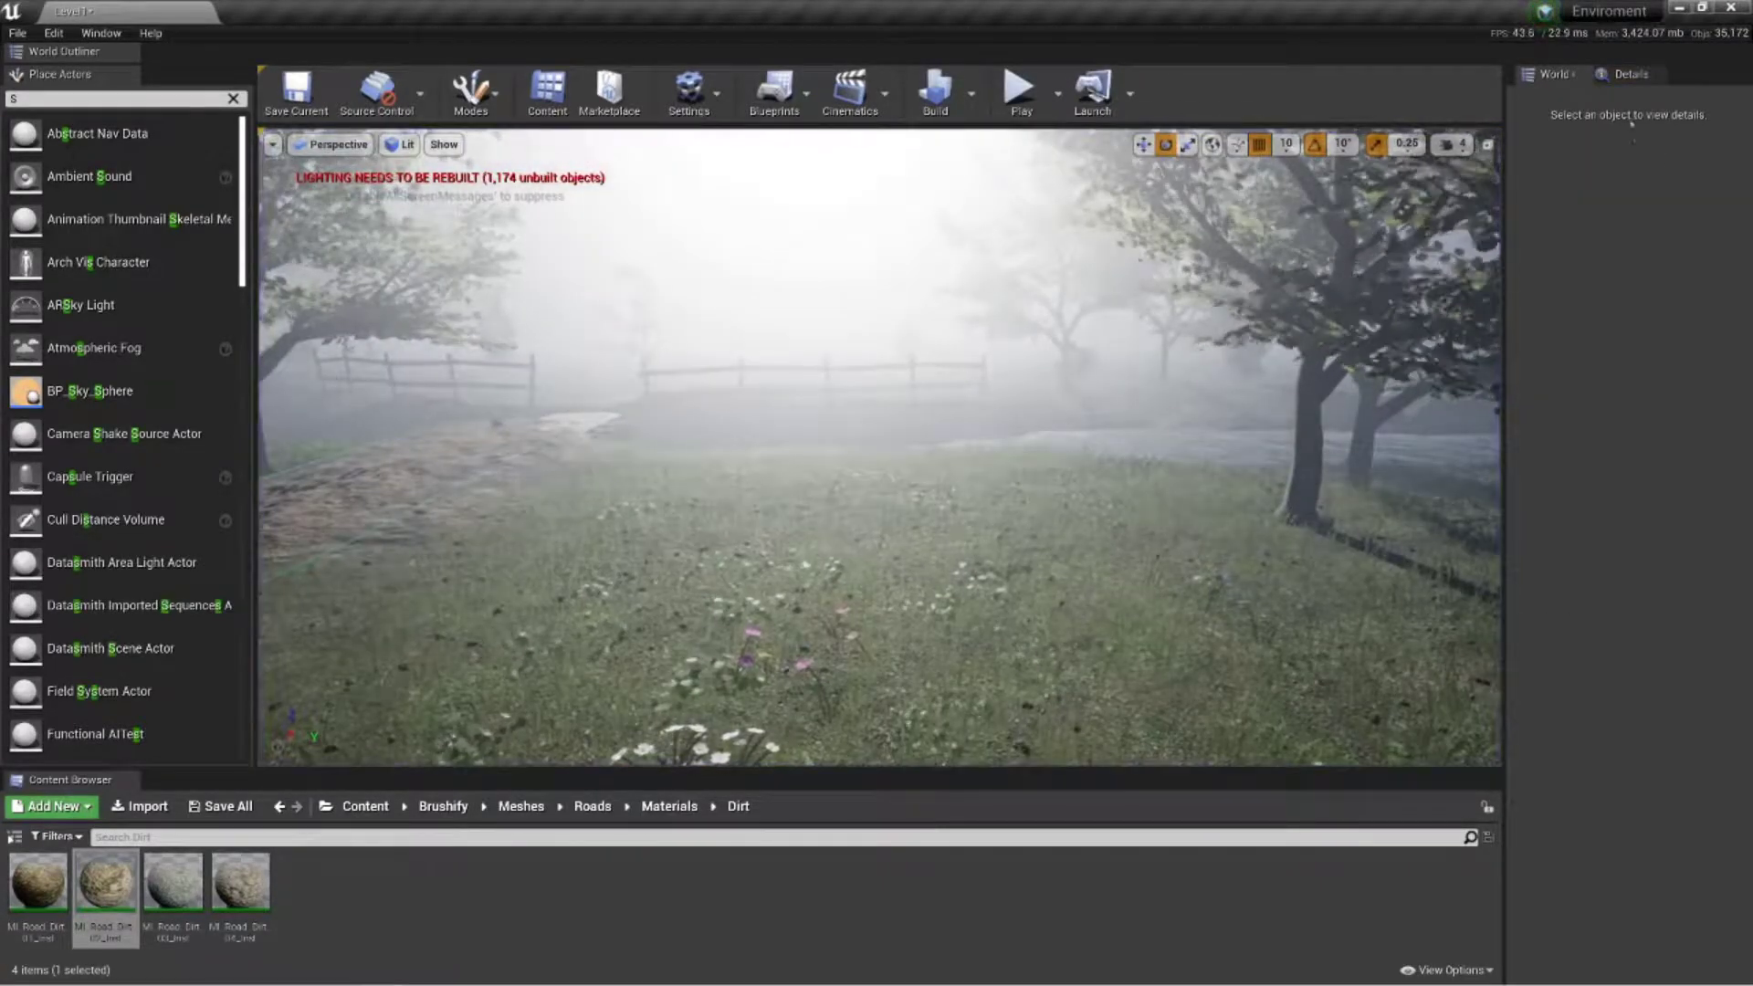
# Select the landscape in the viewport
pyautogui.click(695, 336)
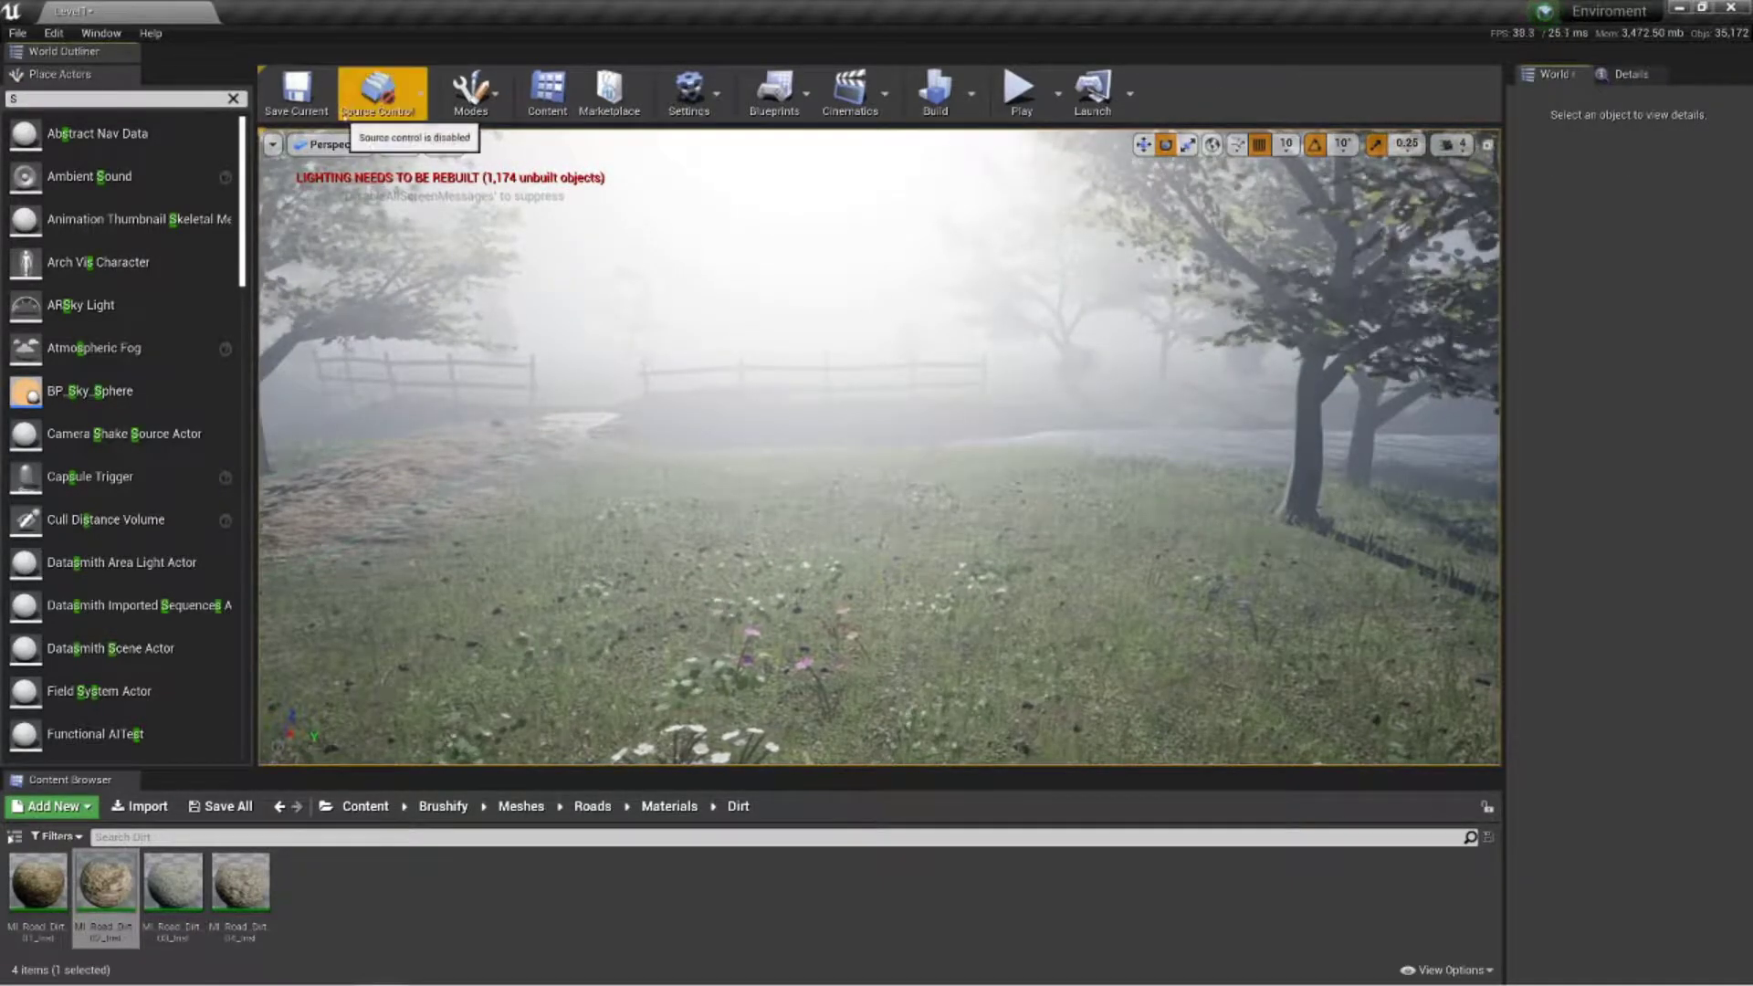
pyautogui.click(846, 398)
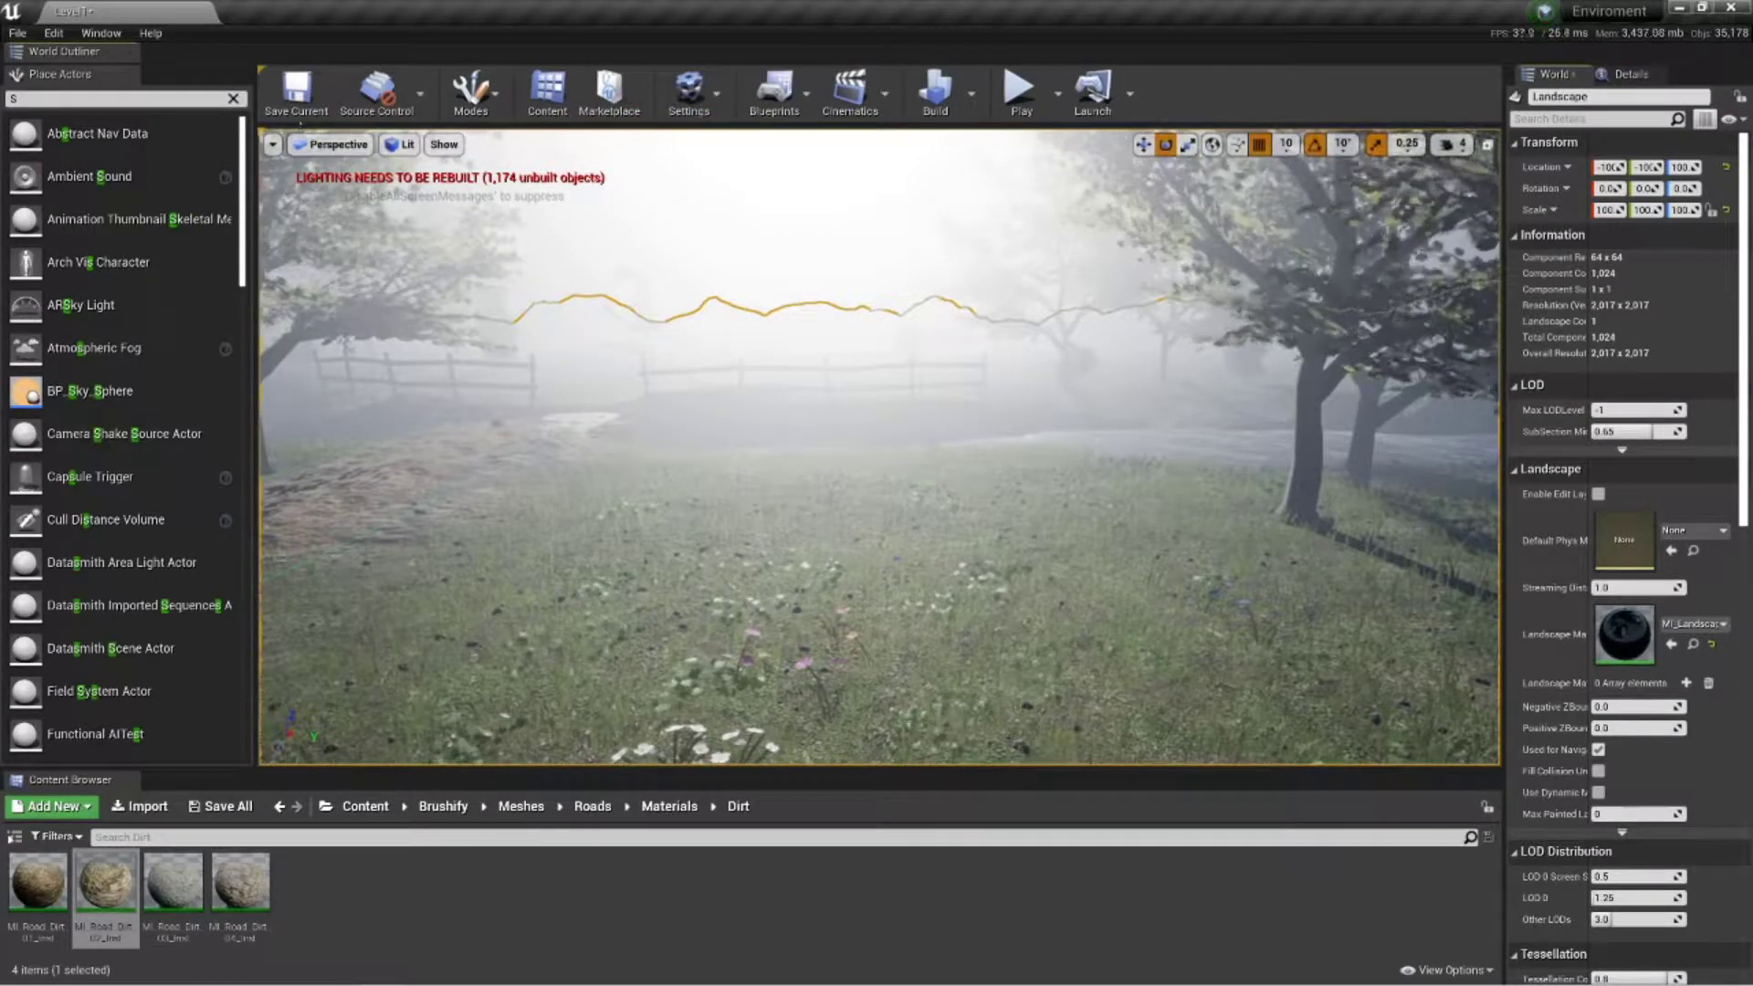
pyautogui.click(117, 29)
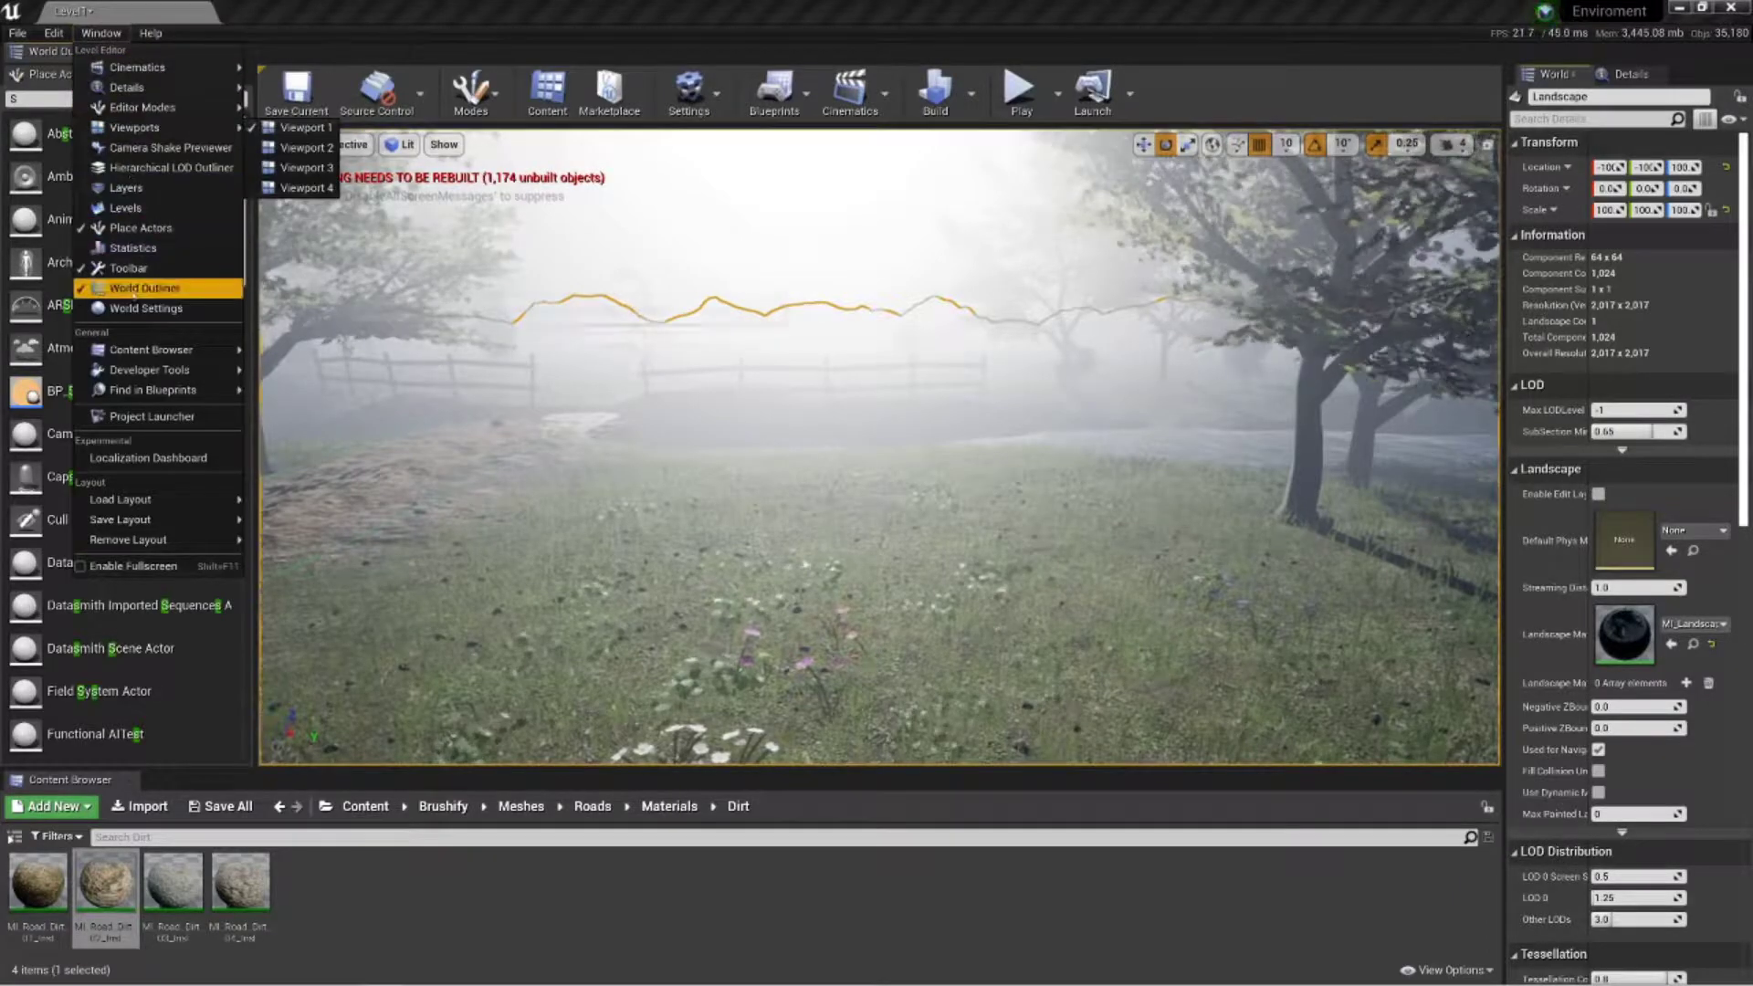
pyautogui.click(137, 308)
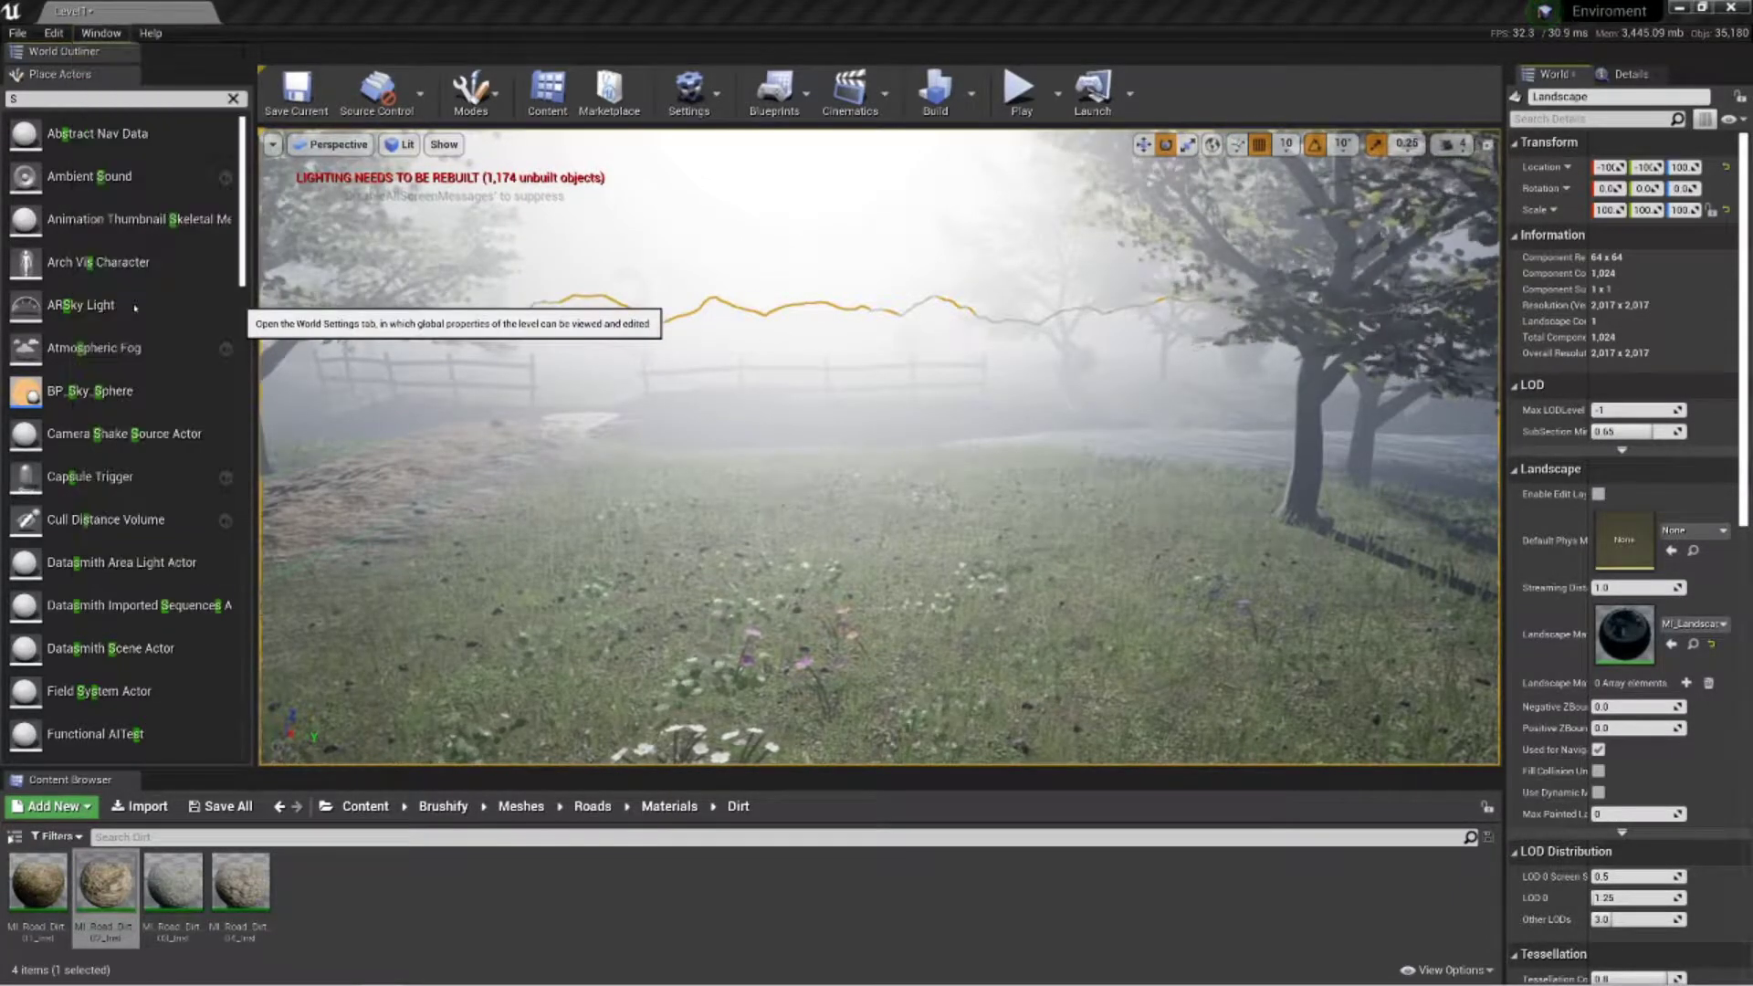
pyautogui.click(102, 34)
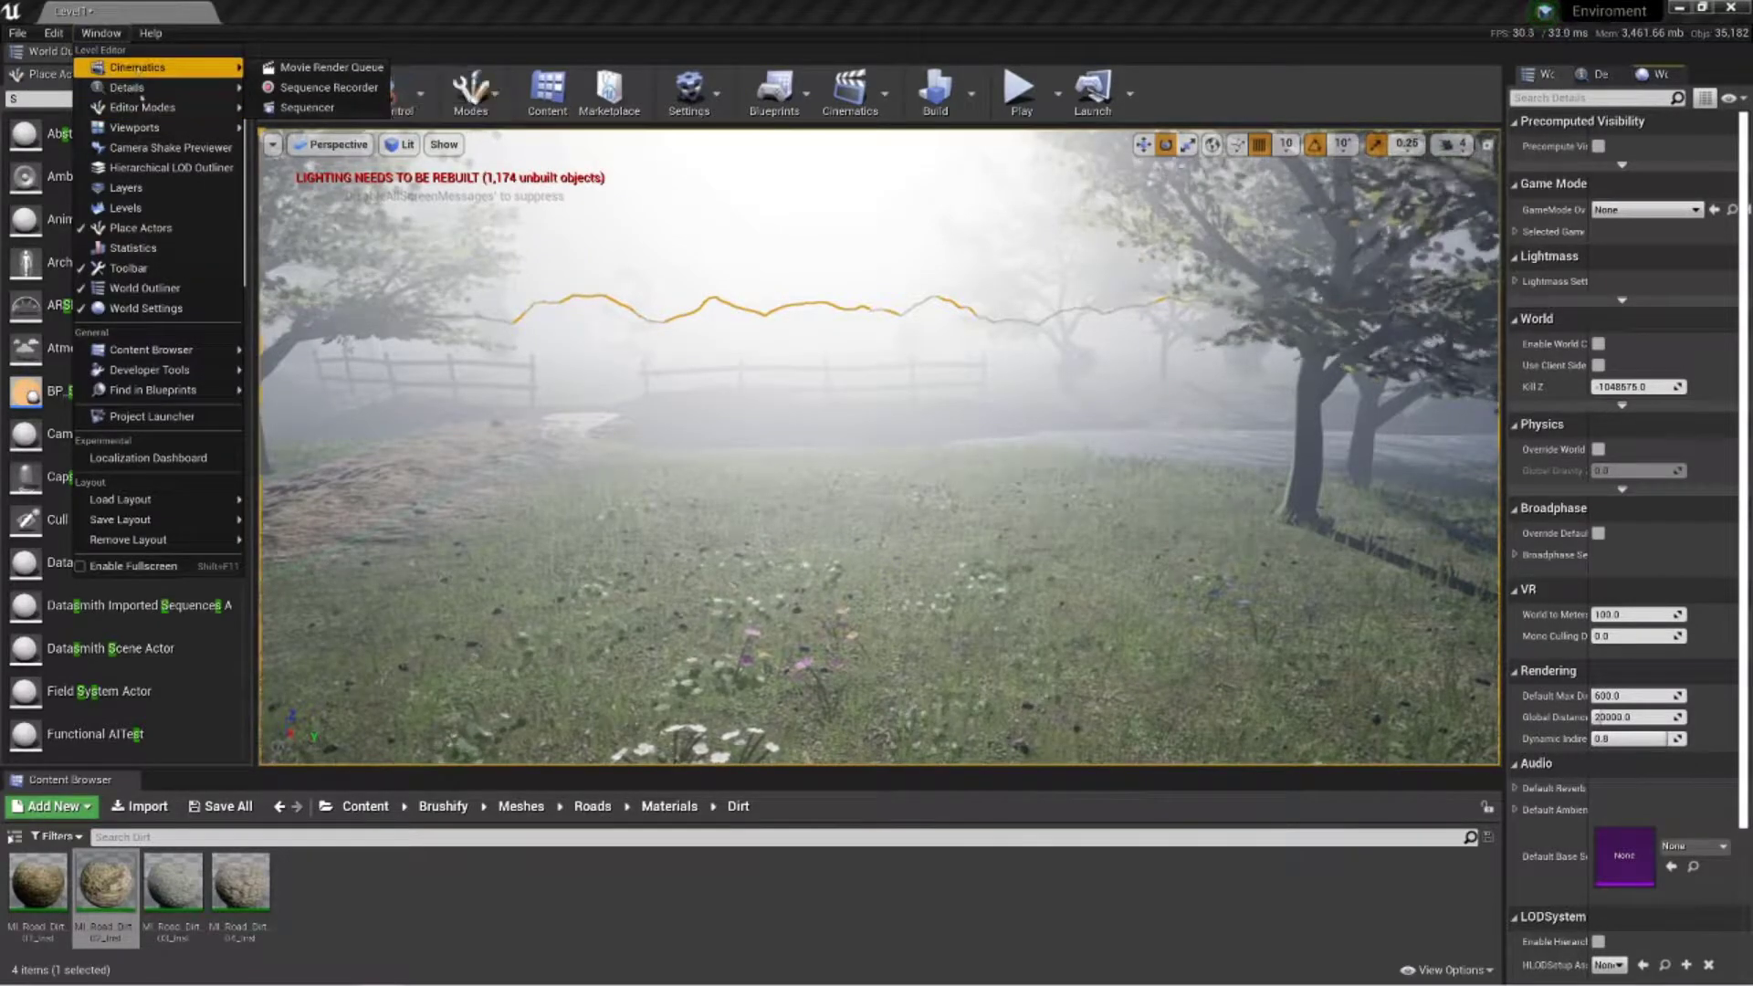
pyautogui.moveTo(144, 131)
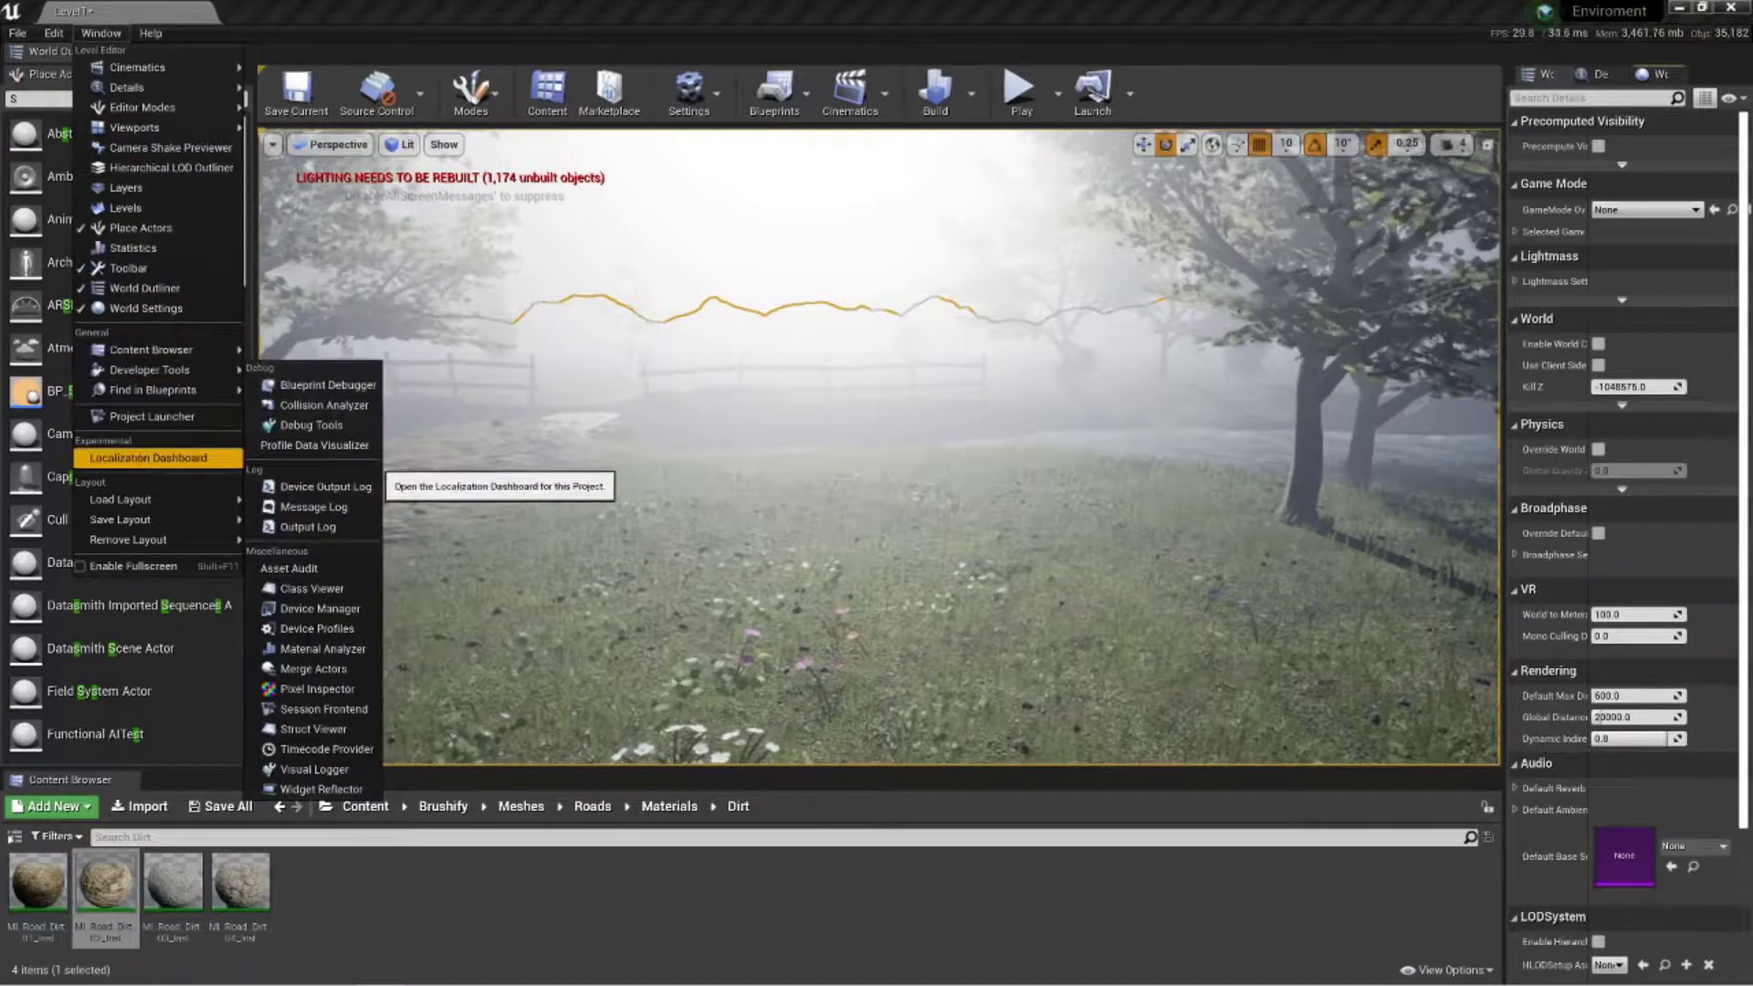
pyautogui.click(137, 289)
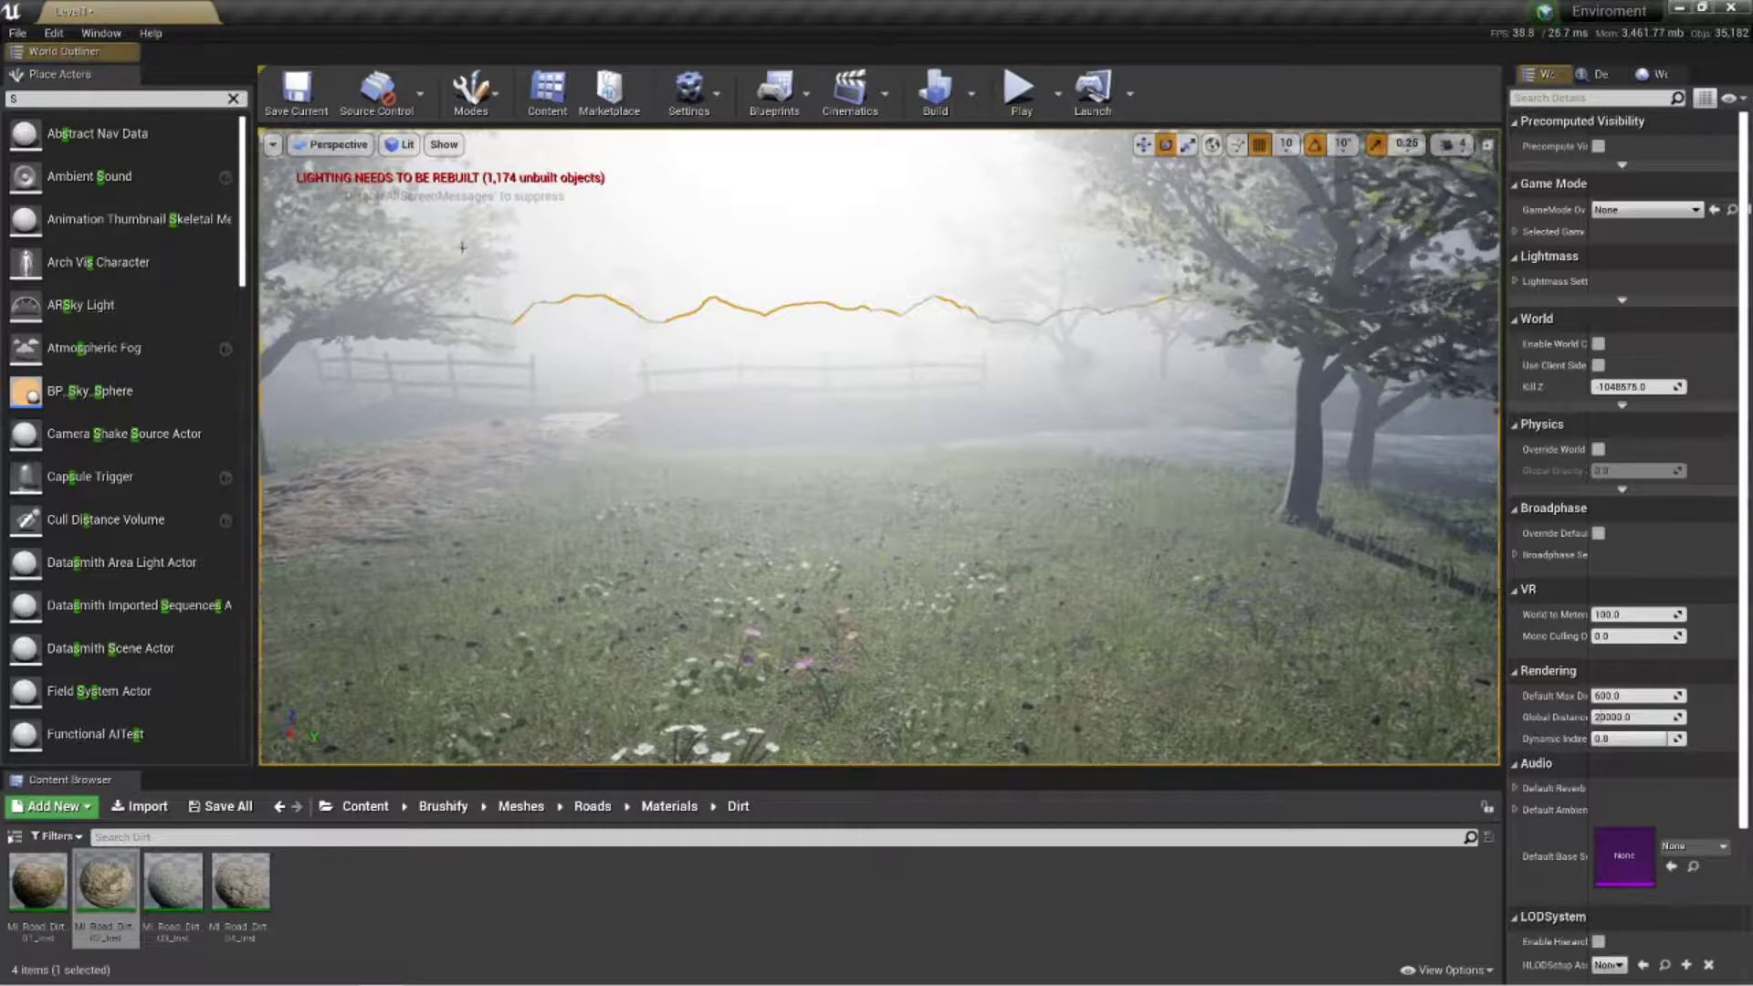
pyautogui.moveTo(279, 11)
pyautogui.mouseDown()
pyautogui.moveTo(256, 14)
pyautogui.moveTo(301, 53)
pyautogui.moveTo(302, 2)
pyautogui.mouseUp()
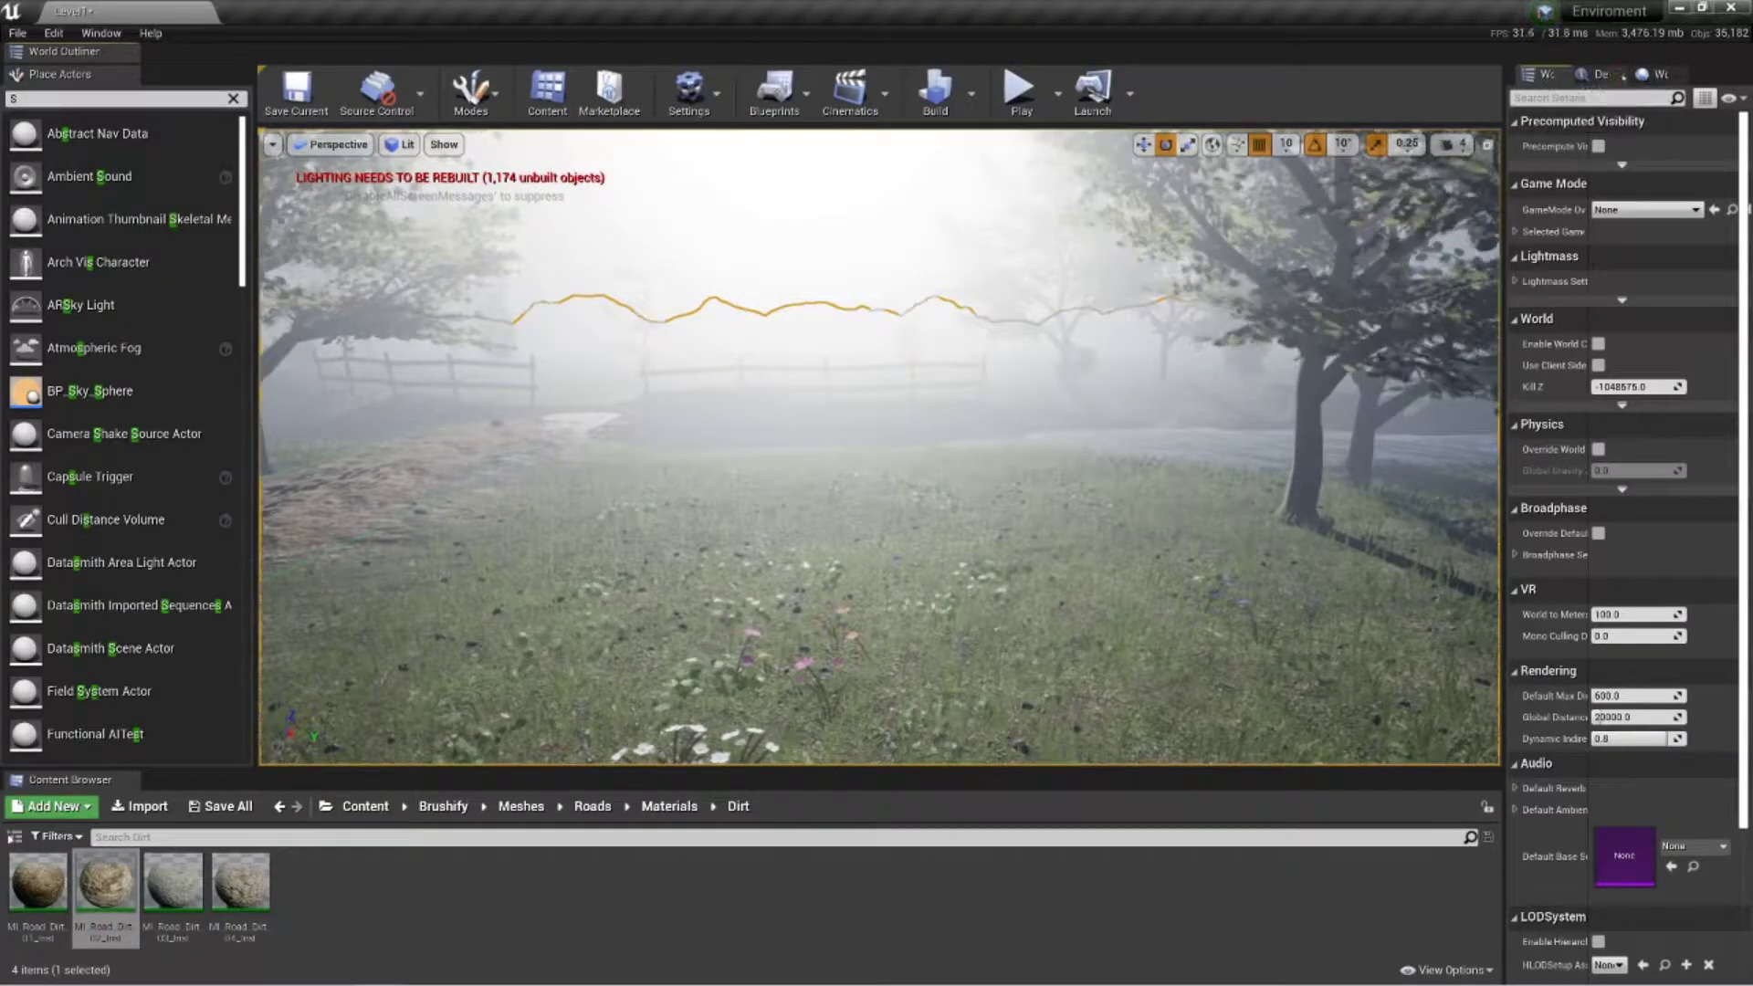
pyautogui.click(1598, 77)
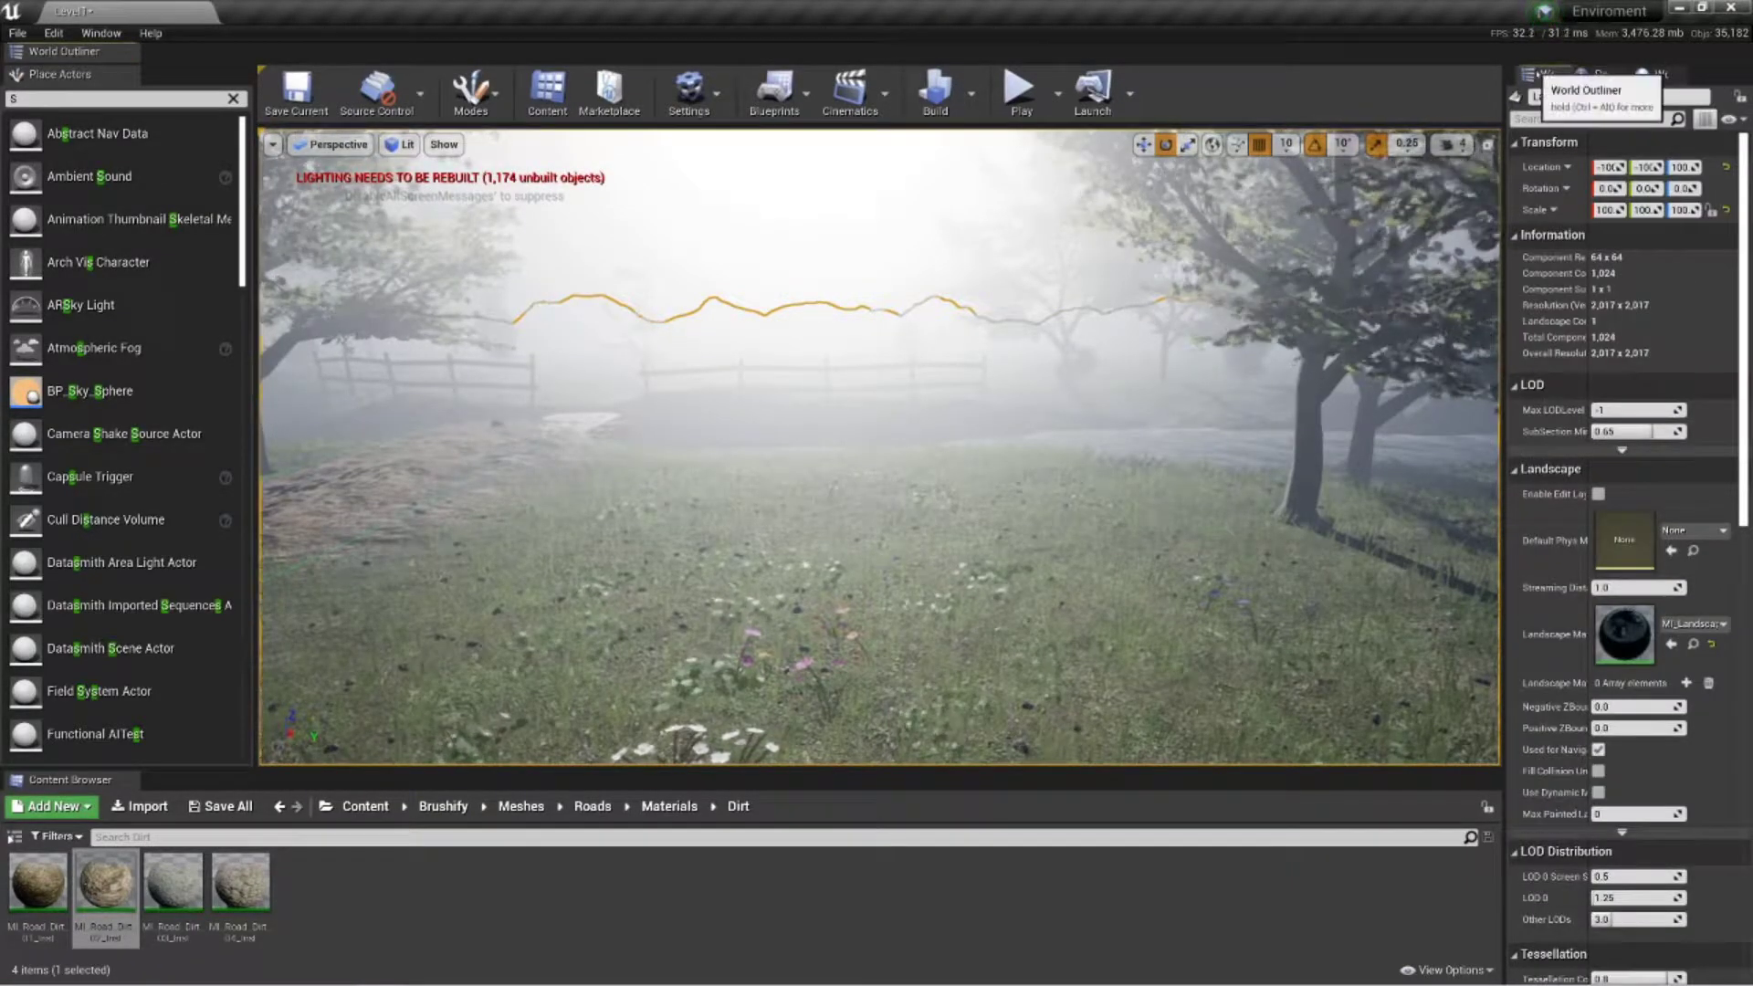
pyautogui.click(1673, 74)
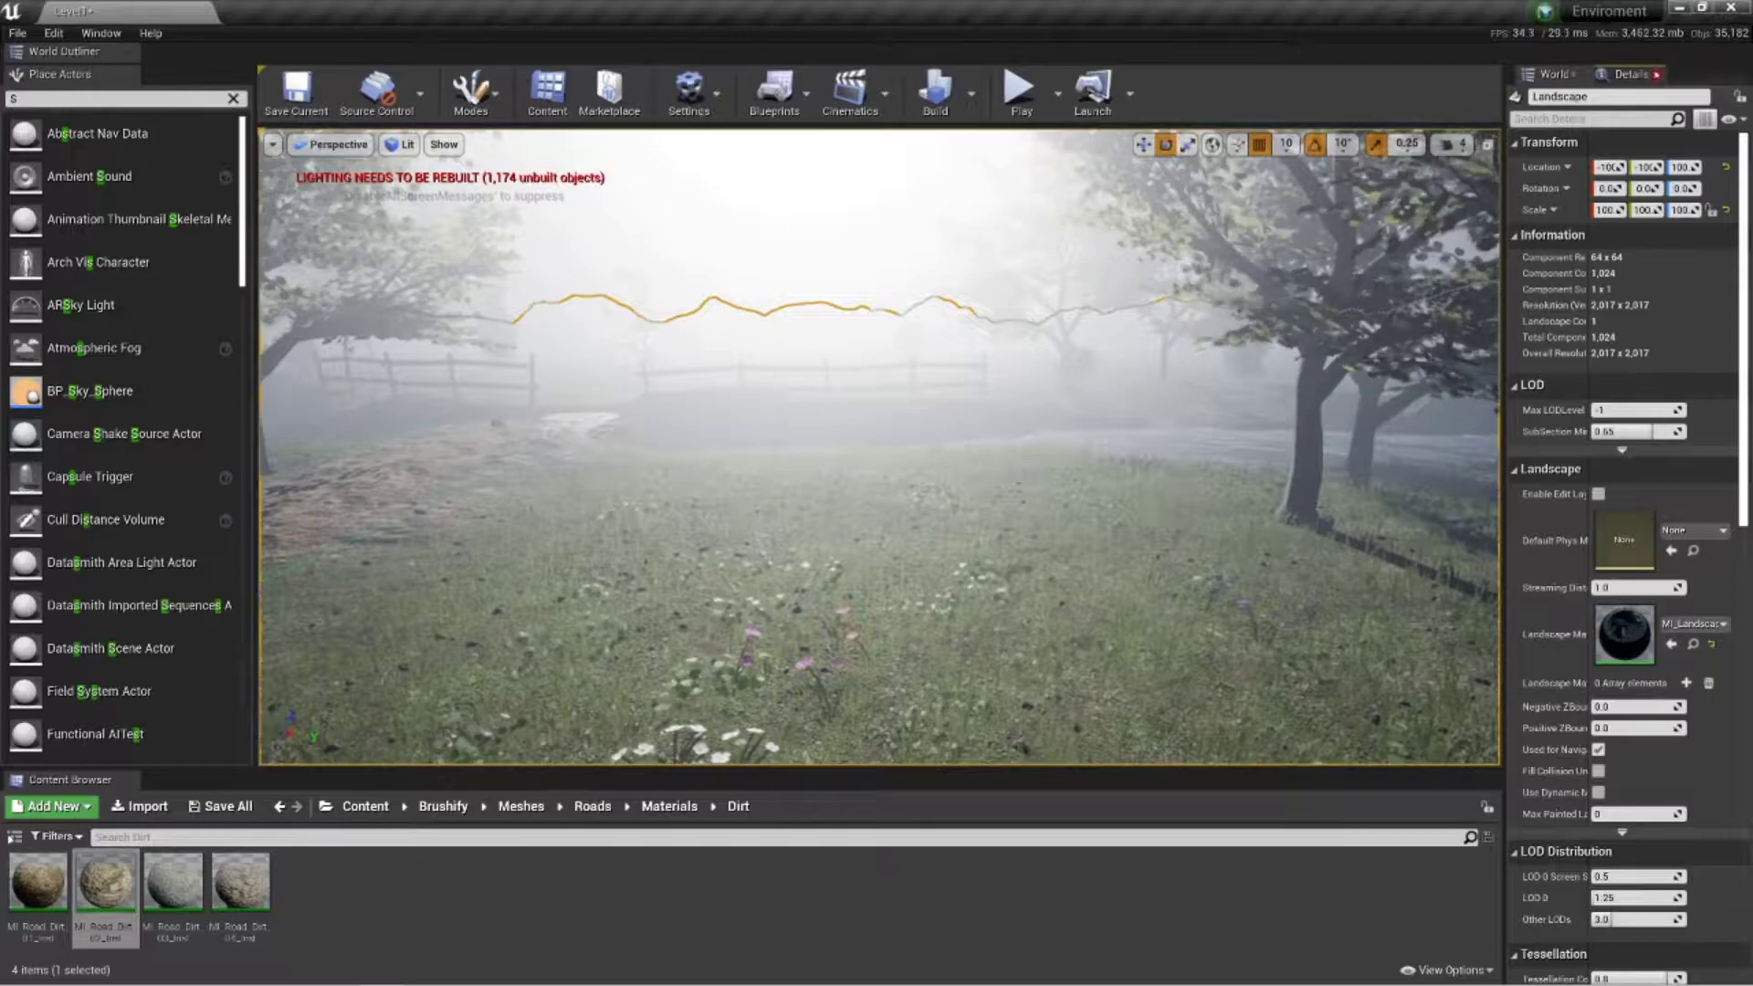
# Select the ExponentialHeightFog actor and reopen its details for editing
pyautogui.click(1656, 74)
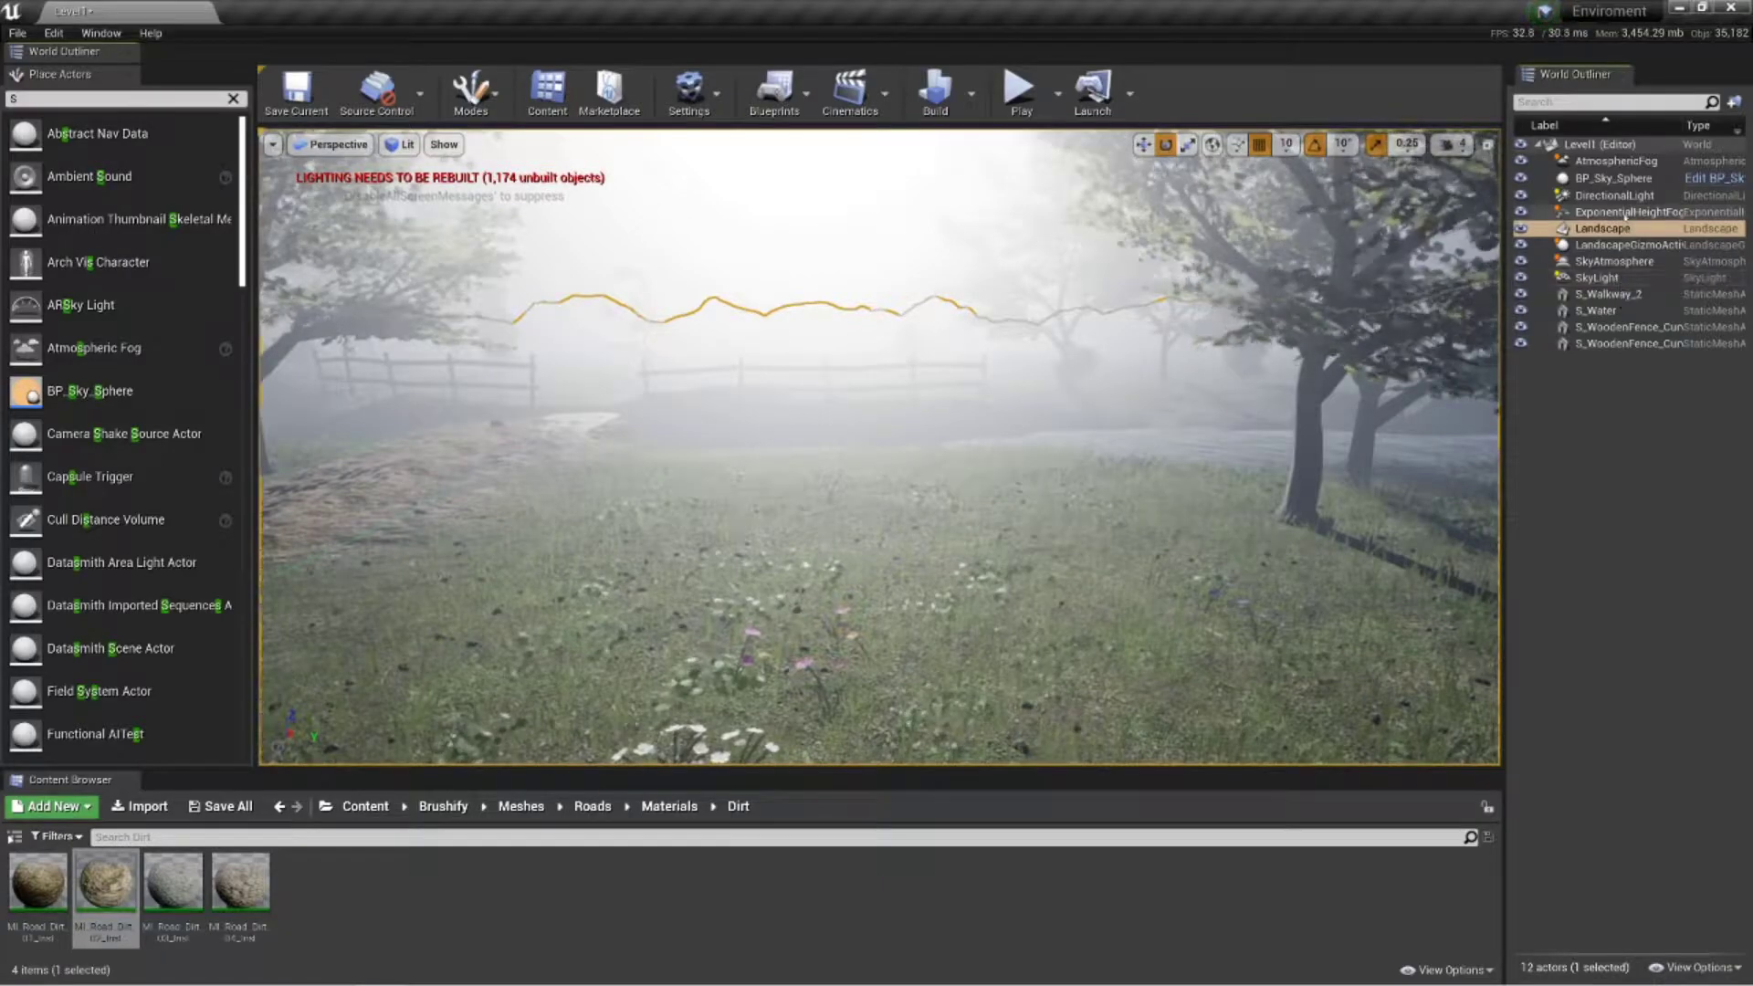
pyautogui.click(1636, 211)
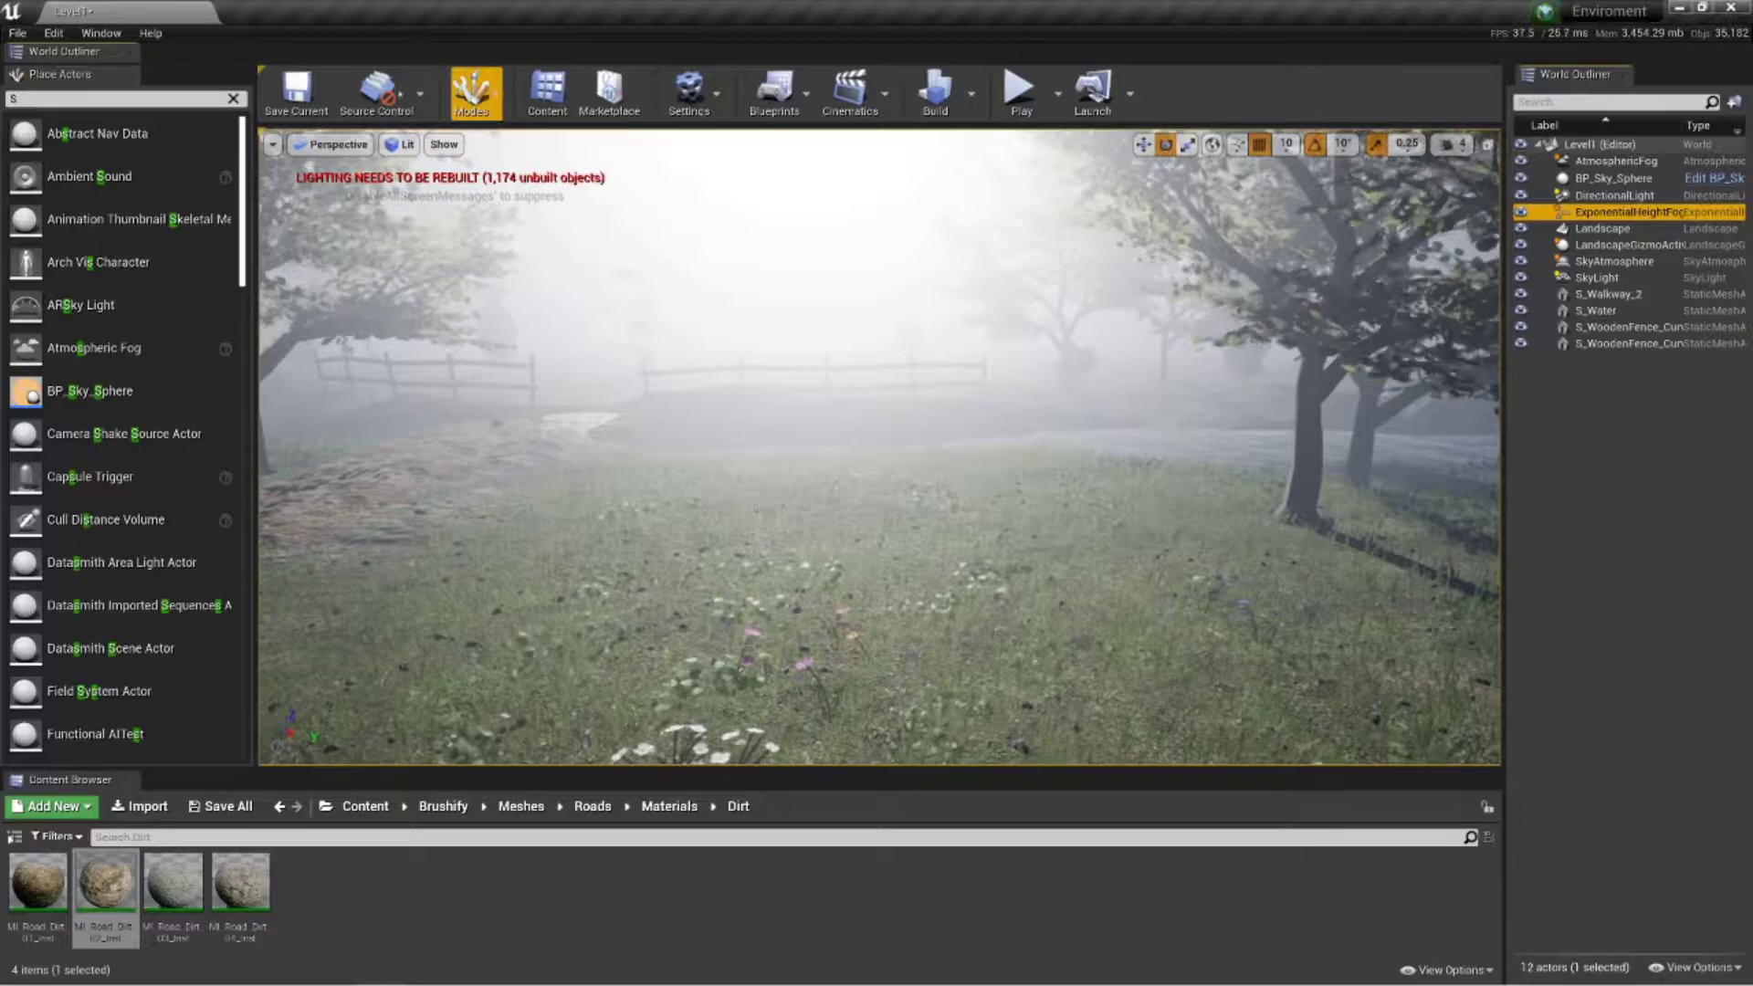
pyautogui.click(101, 33)
pyautogui.moveTo(146, 67)
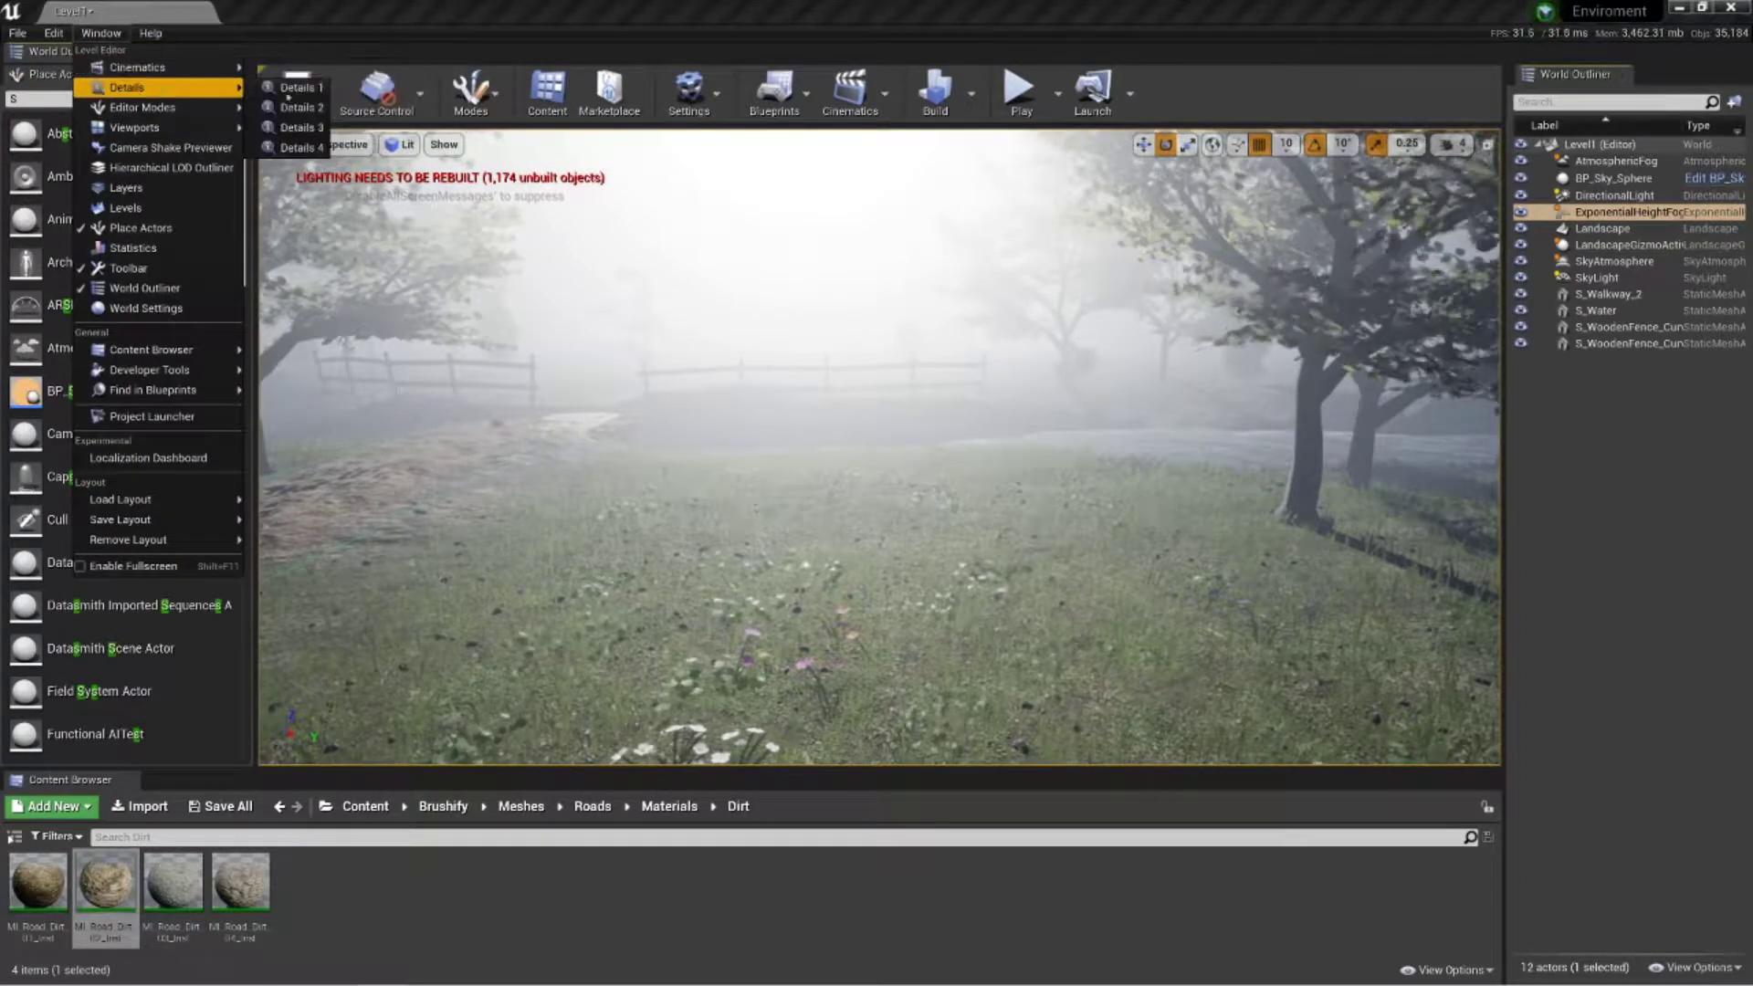
pyautogui.click(302, 87)
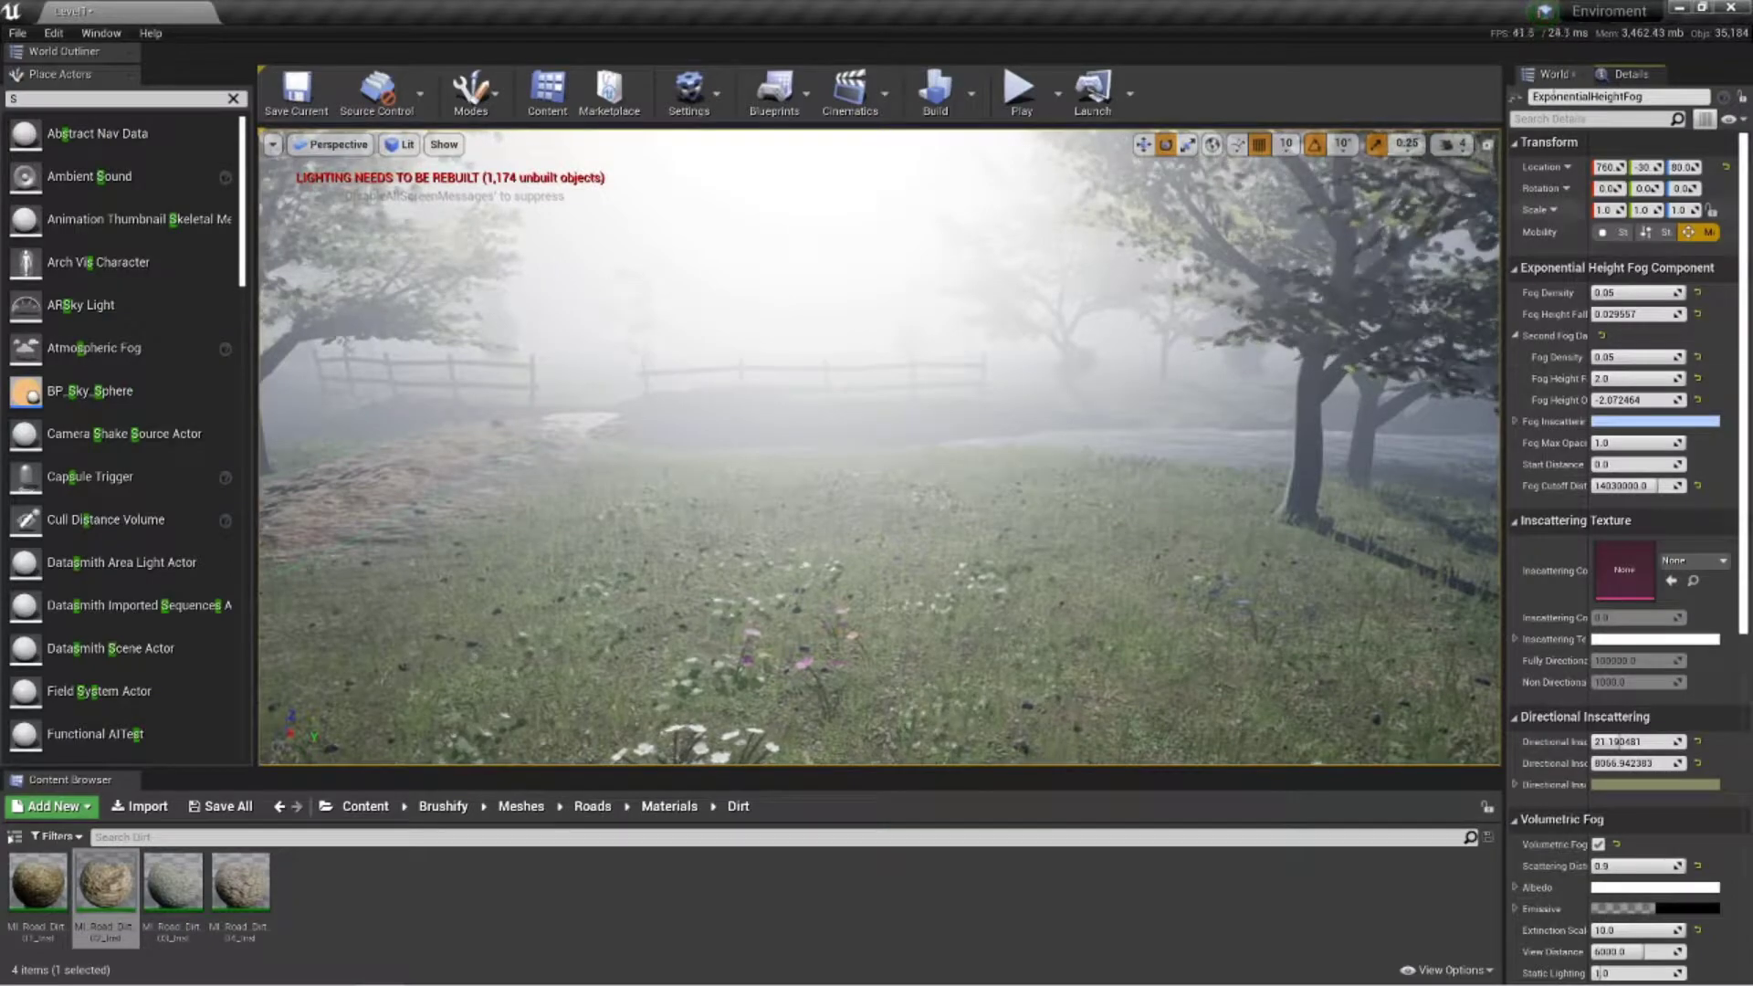
# Reset the height fog's Fog Density, Fog Height Falloff, Second Fog Data and Fog Cutoff Distance to their defaults
pyautogui.click(1697, 292)
pyautogui.click(1697, 313)
pyautogui.click(1602, 335)
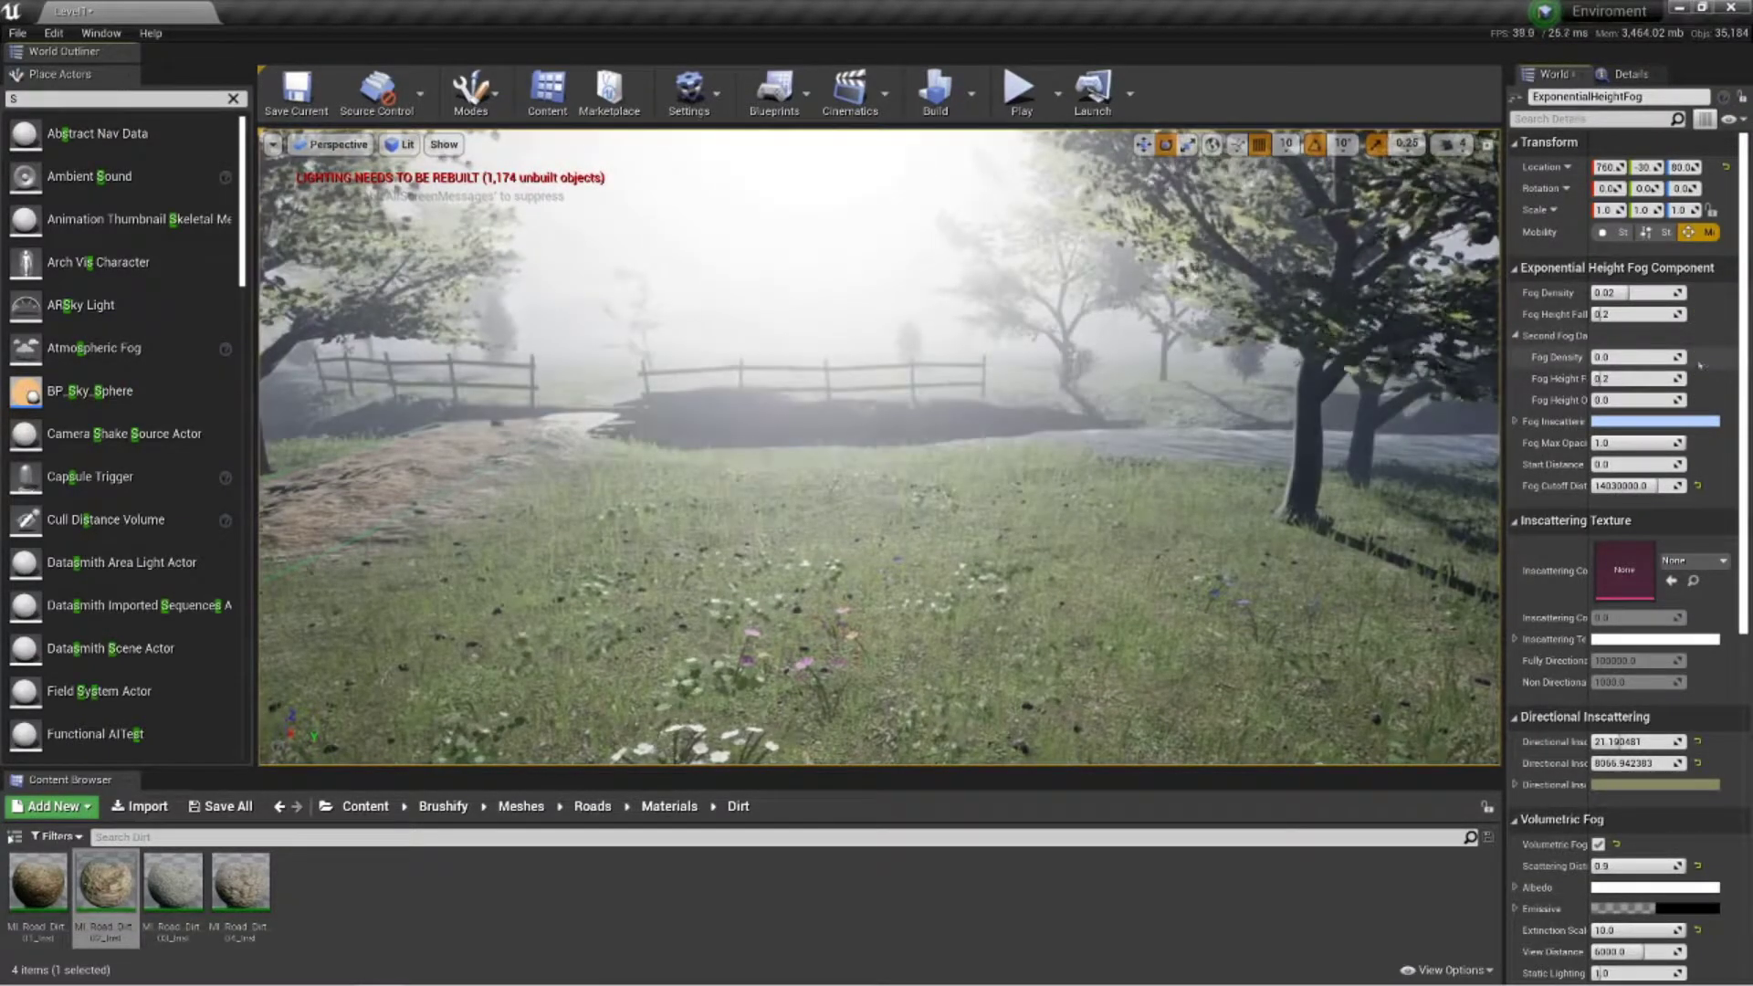
pyautogui.click(1697, 486)
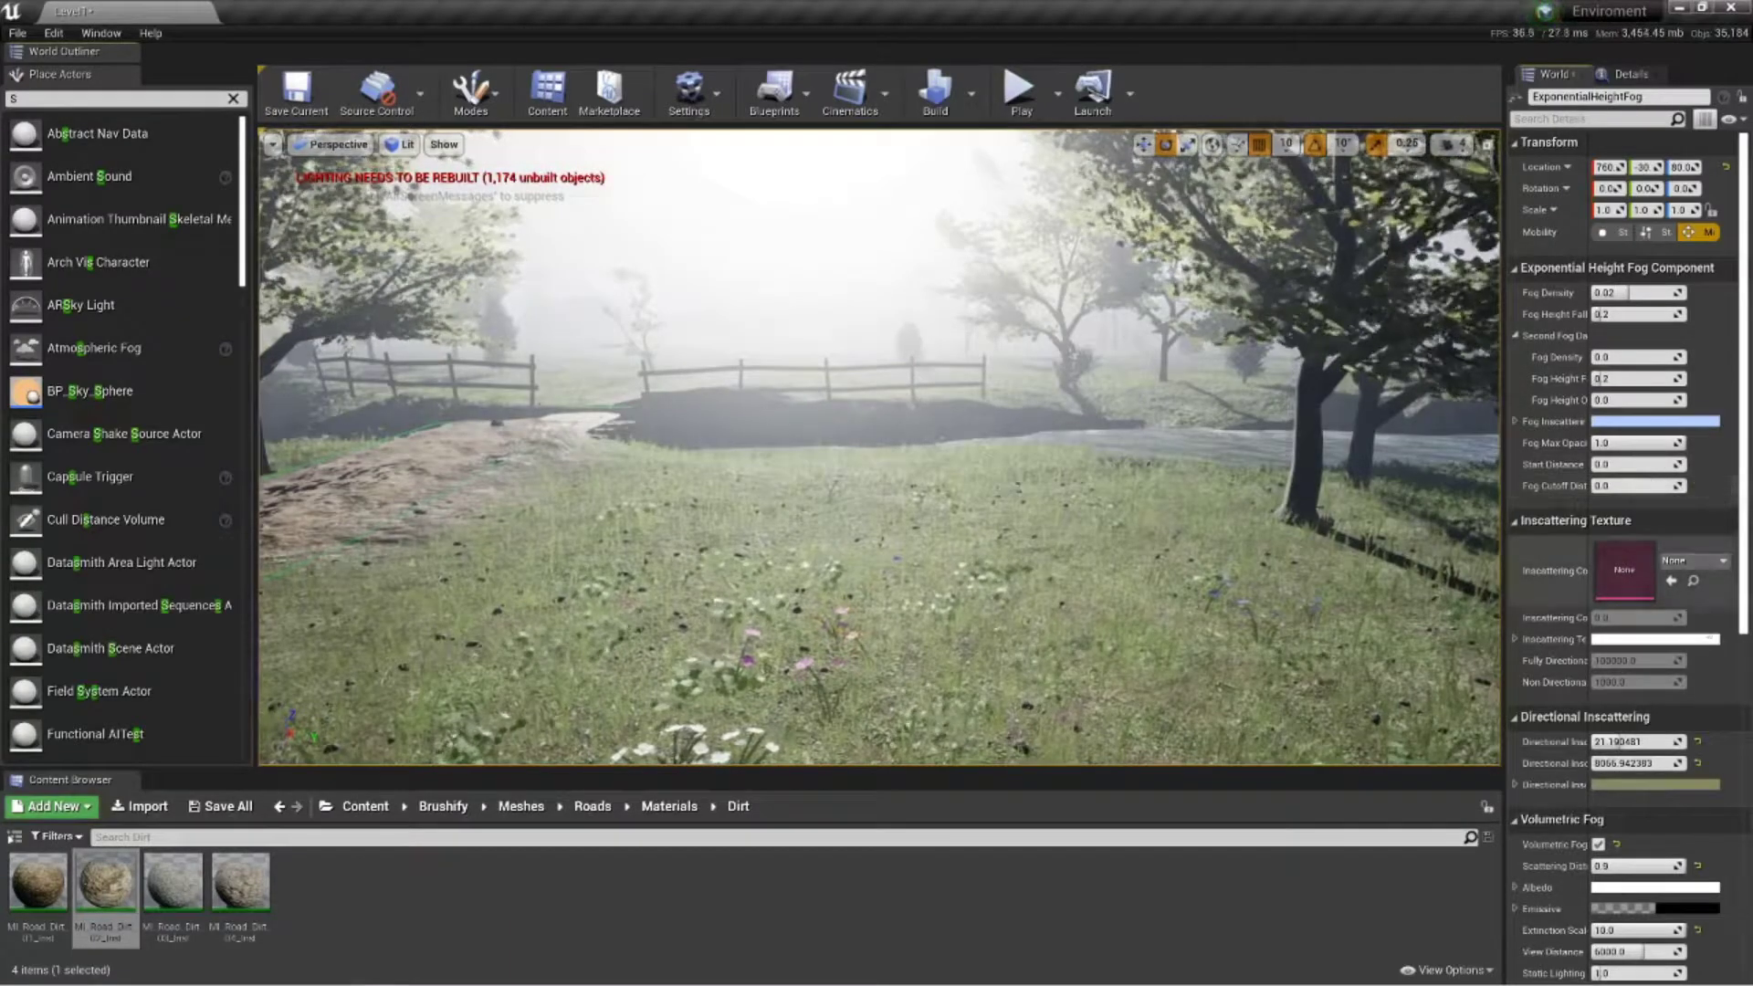
# Reset the fog's Directional Inscattering exponent and start distance, Scattering Distribution and Extinction Scale to defaults, and turn off Volumetric Fog
pyautogui.click(1699, 743)
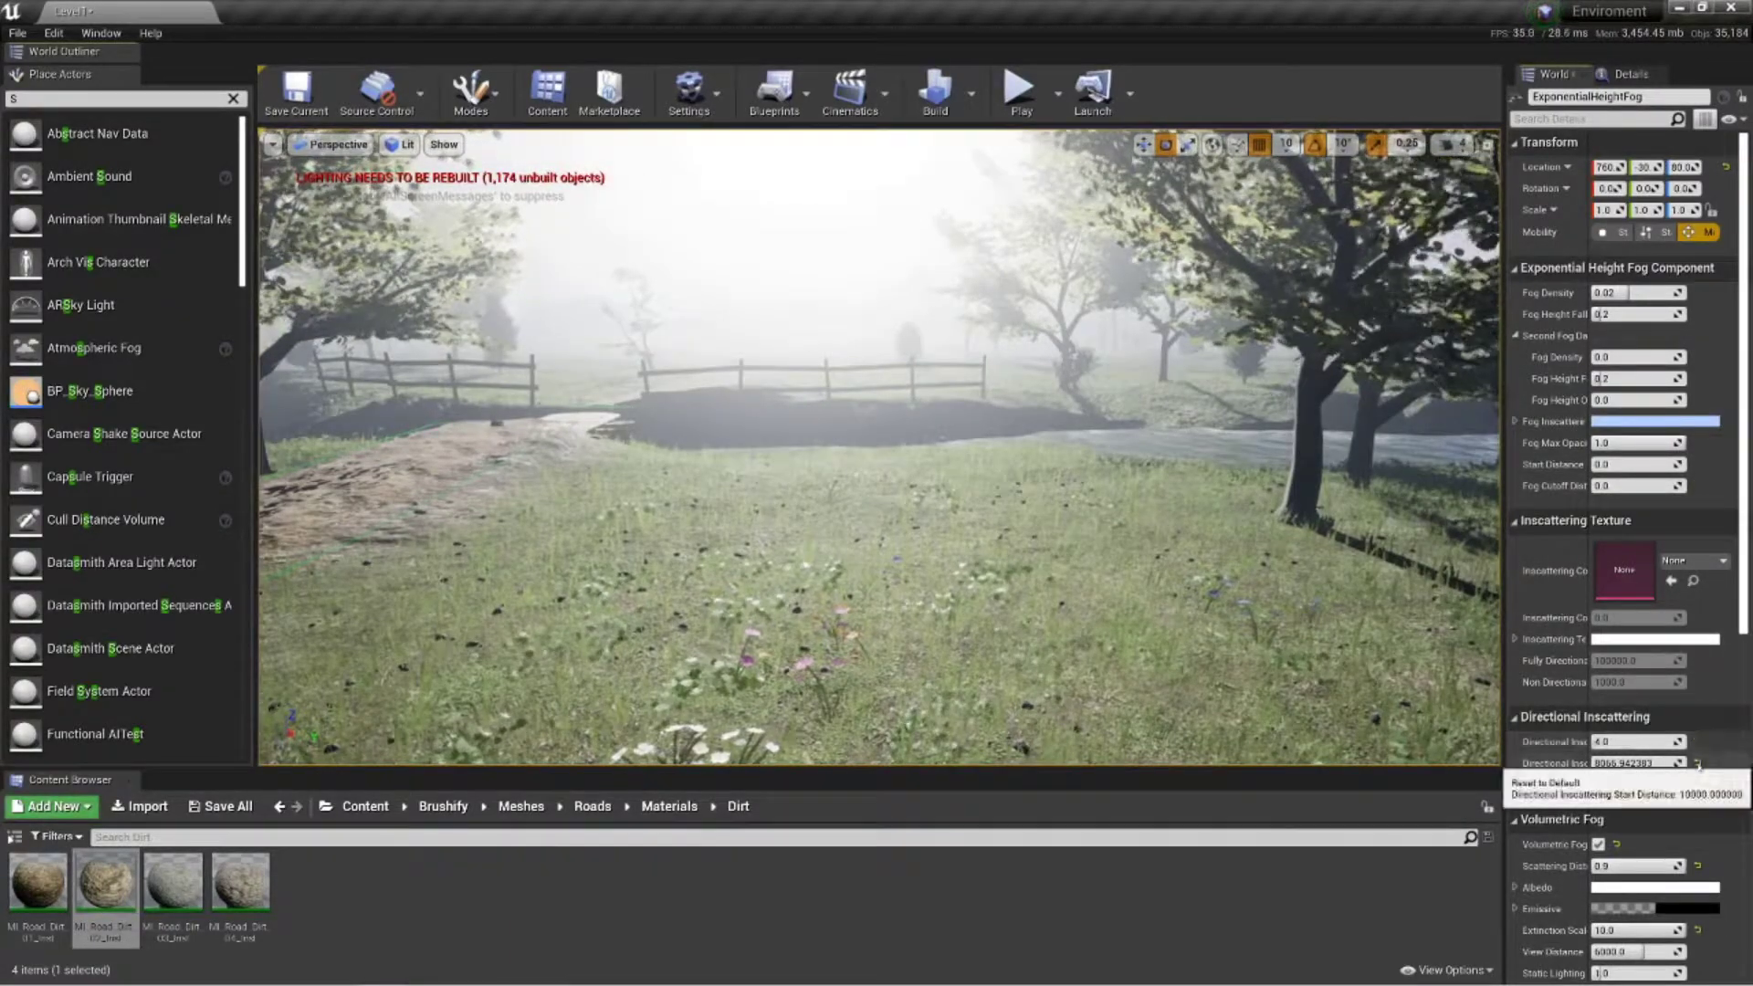
pyautogui.click(1698, 763)
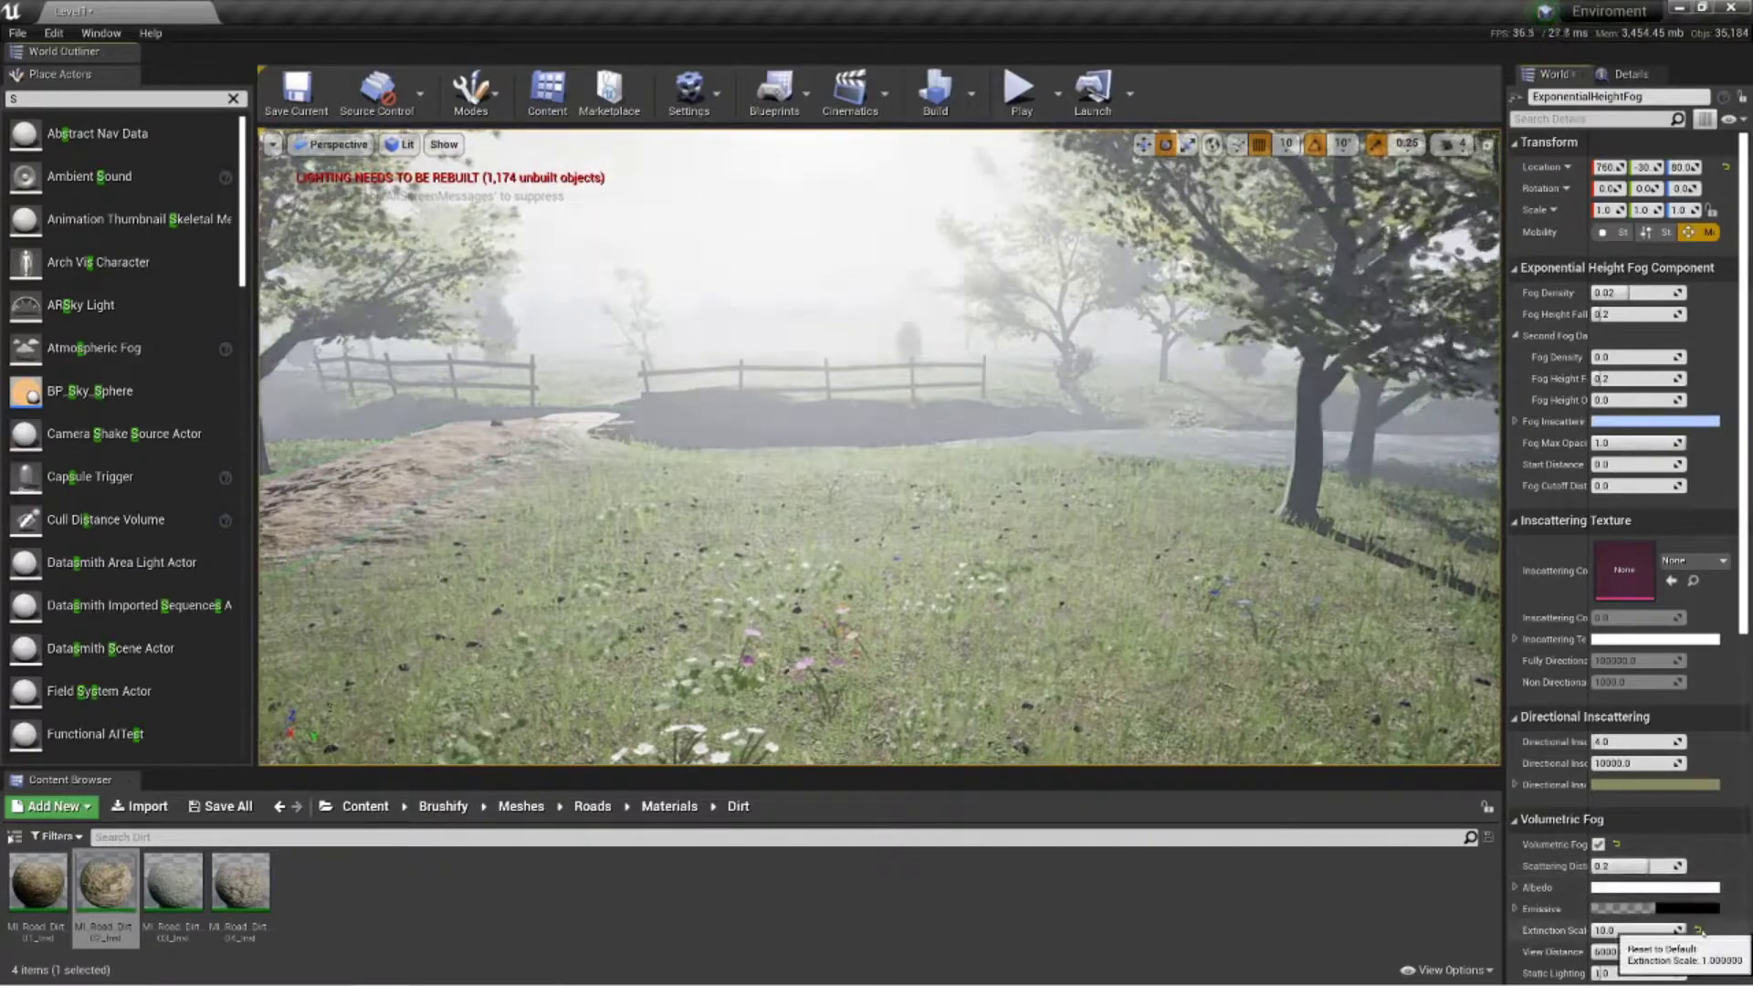
pyautogui.click(1697, 929)
pyautogui.click(1617, 844)
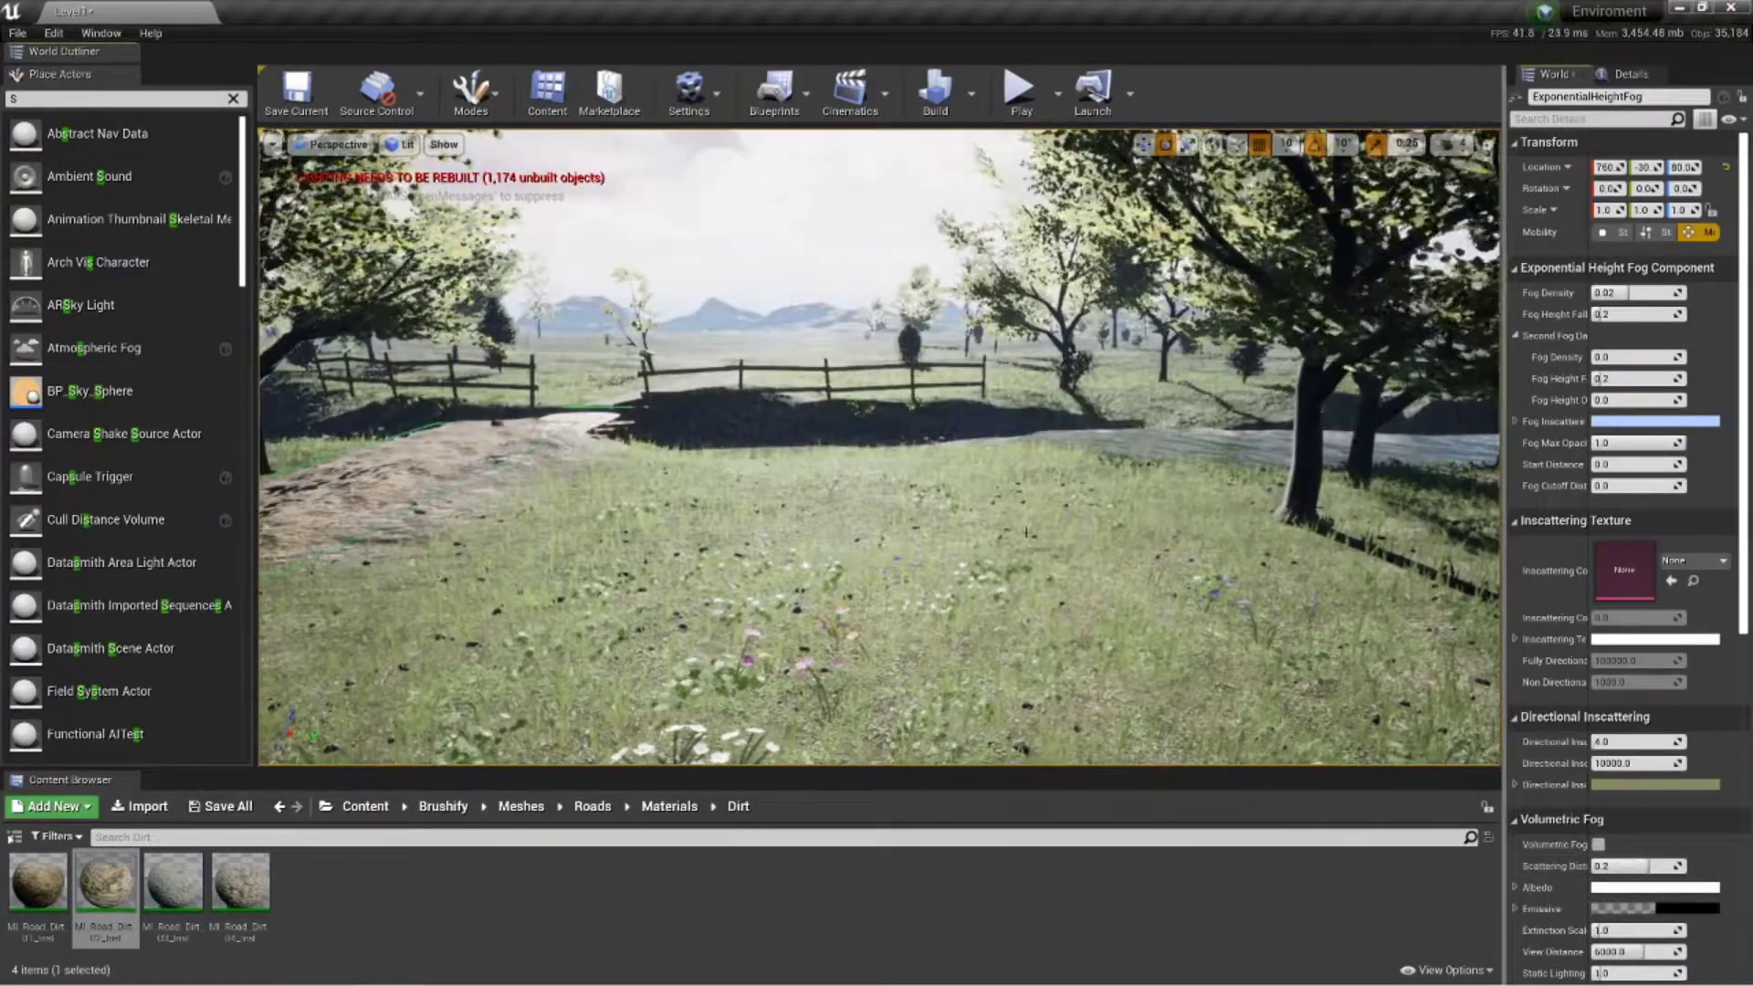
# Duplicate the water plane in the stream by the wooden bridge and place the copy near the bridge
pyautogui.moveTo(1027, 532); pyautogui.dragTo(988, 502, button='right')
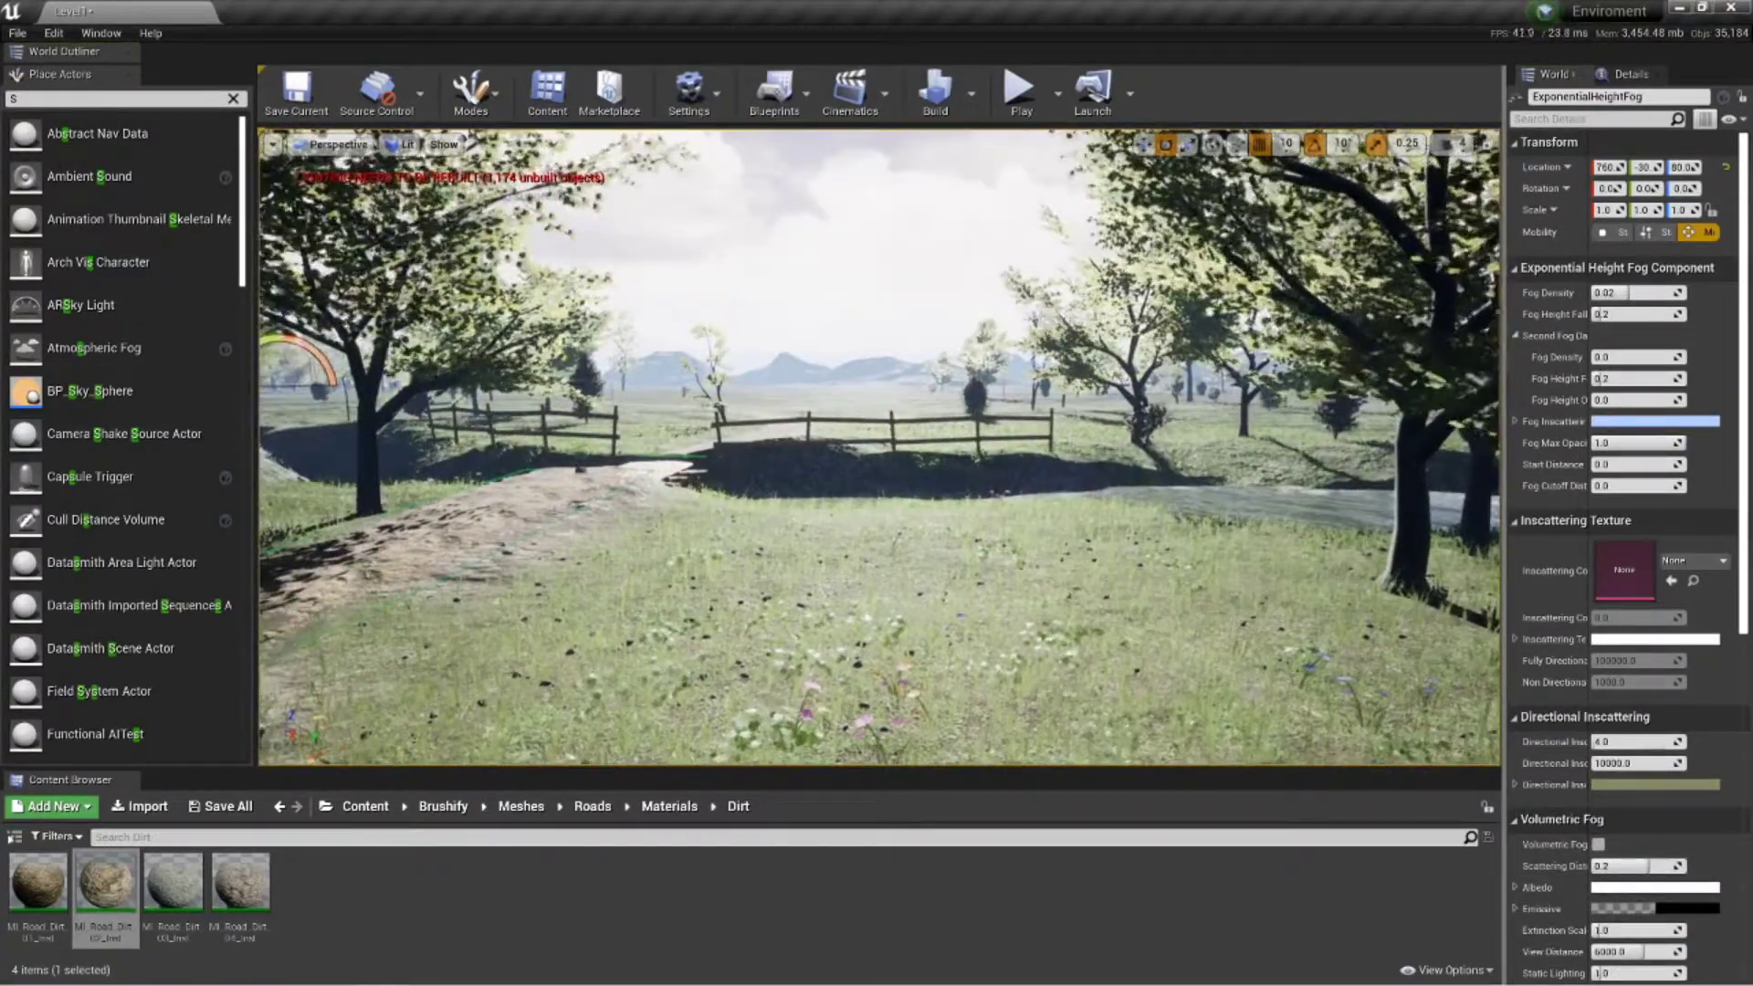
pyautogui.press('w')
pyautogui.press('d')
pyautogui.moveTo(988, 502); pyautogui.dragTo(909, 434, button='right')
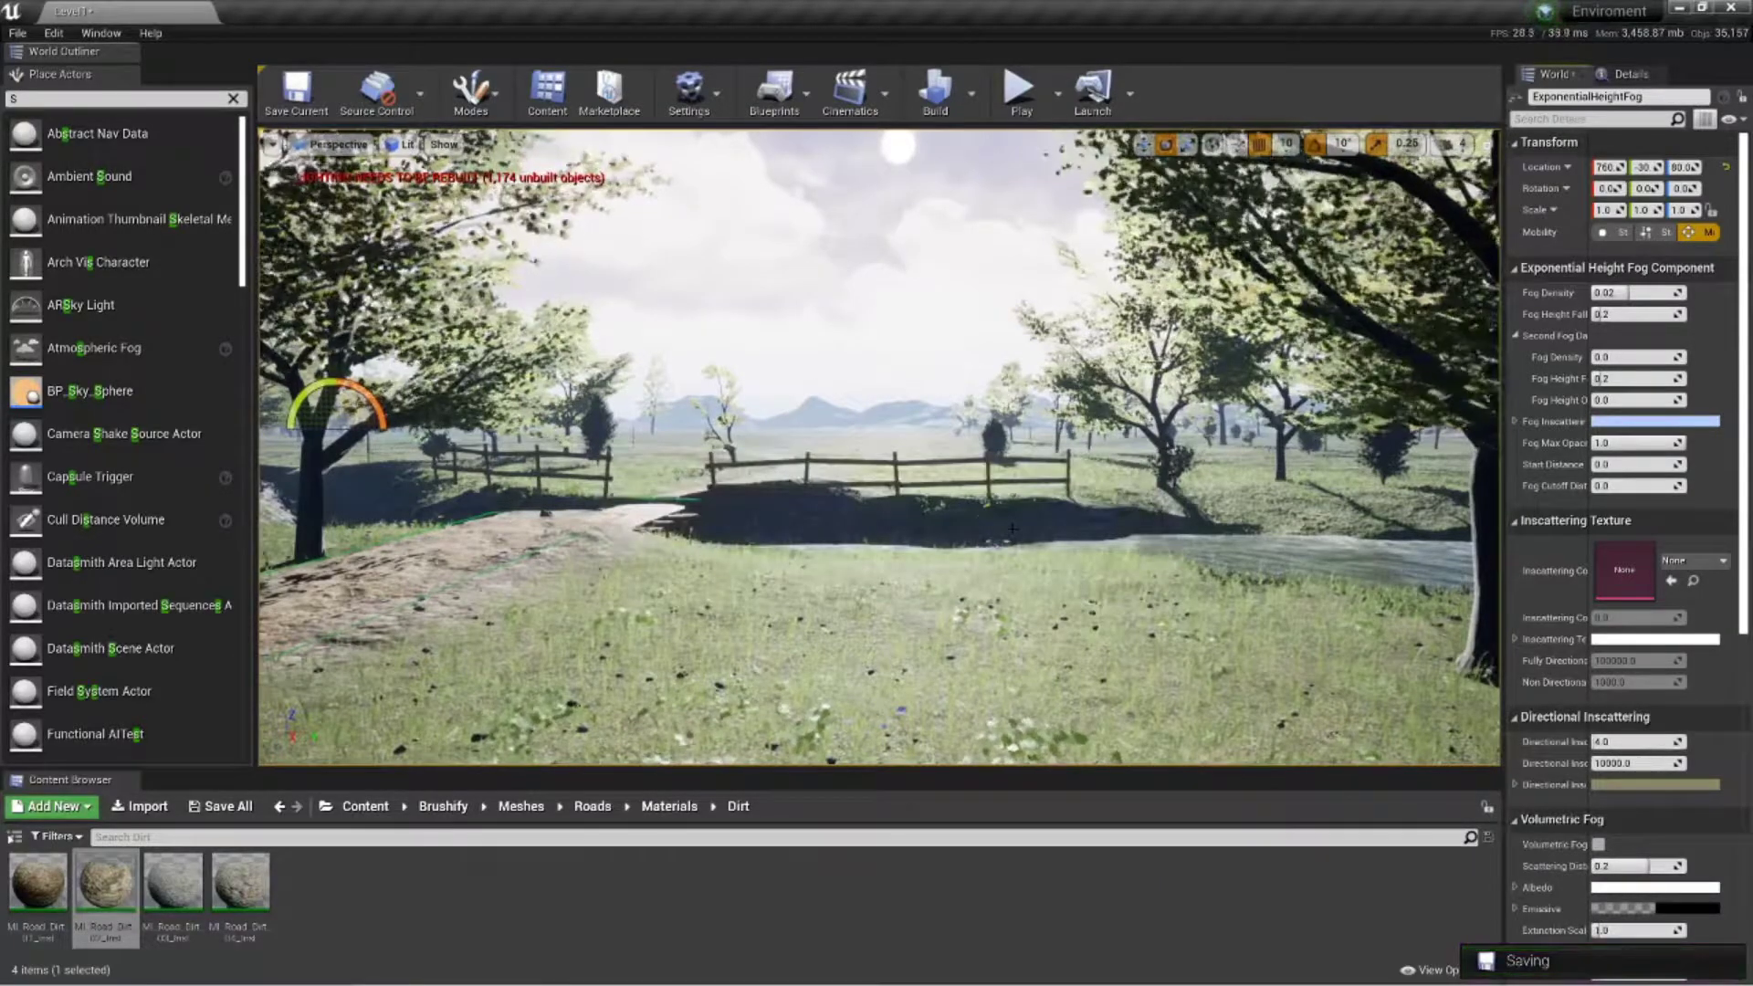
pyautogui.moveTo(879, 448); pyautogui.dragTo(776, 484, button='right')
pyautogui.press('w')
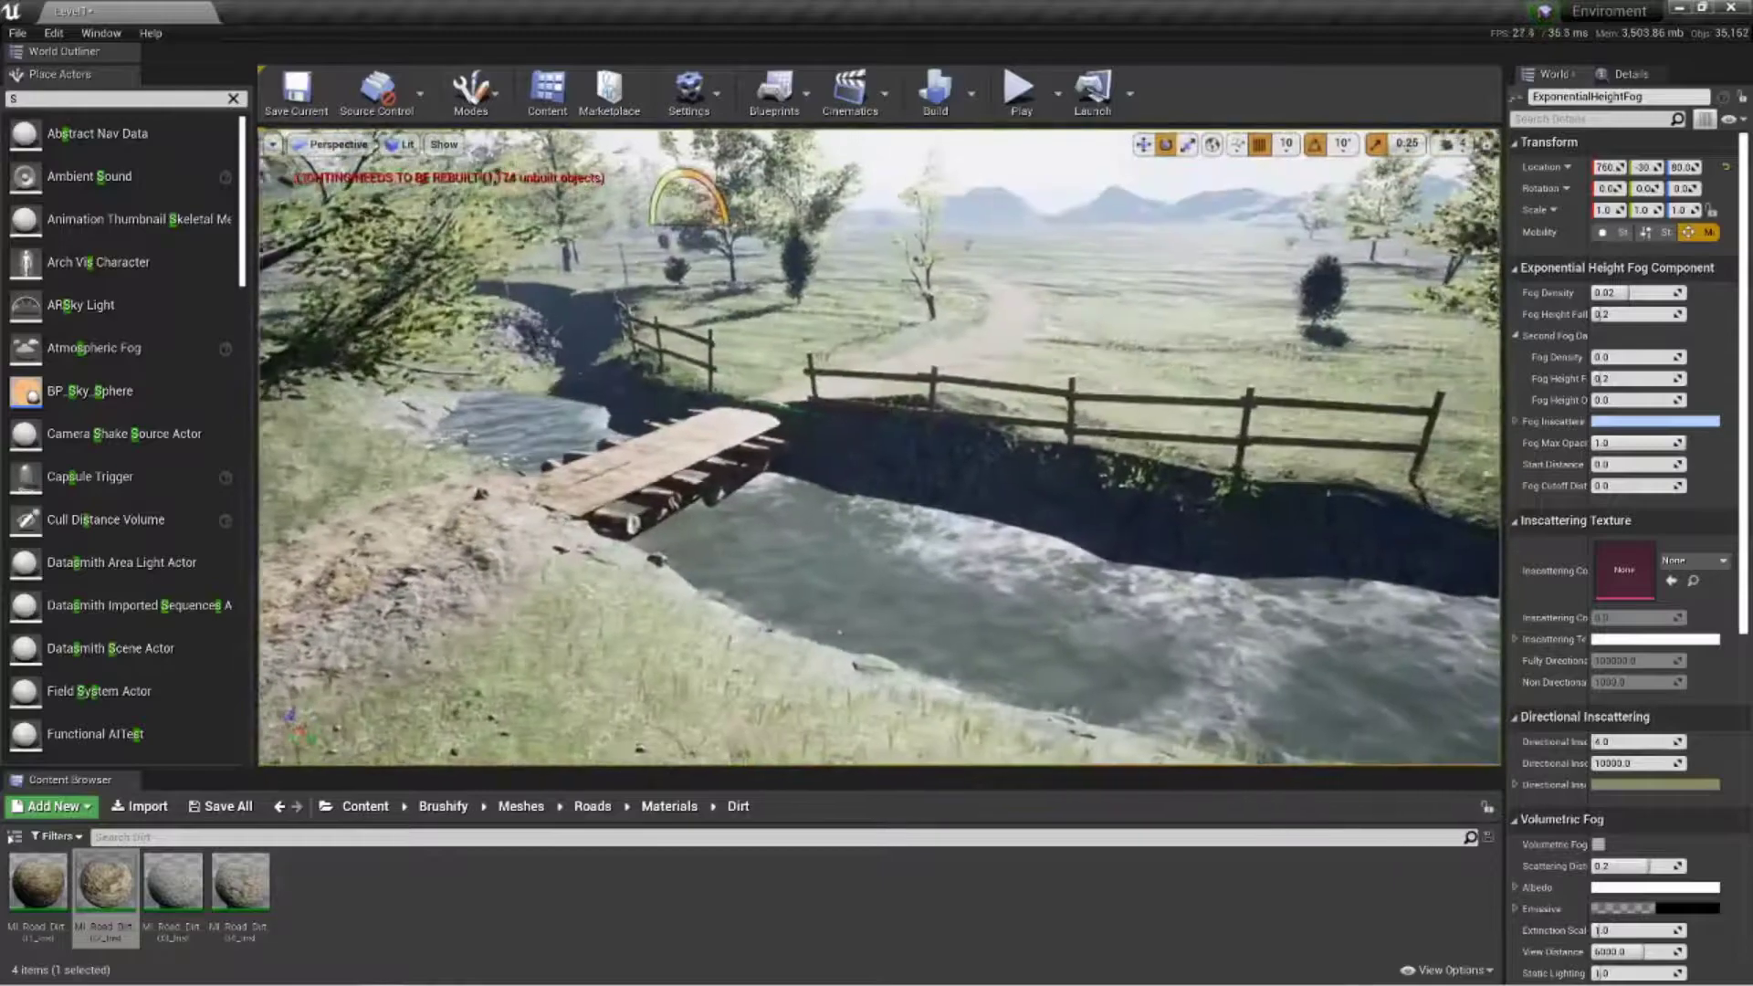
pyautogui.click(893, 533)
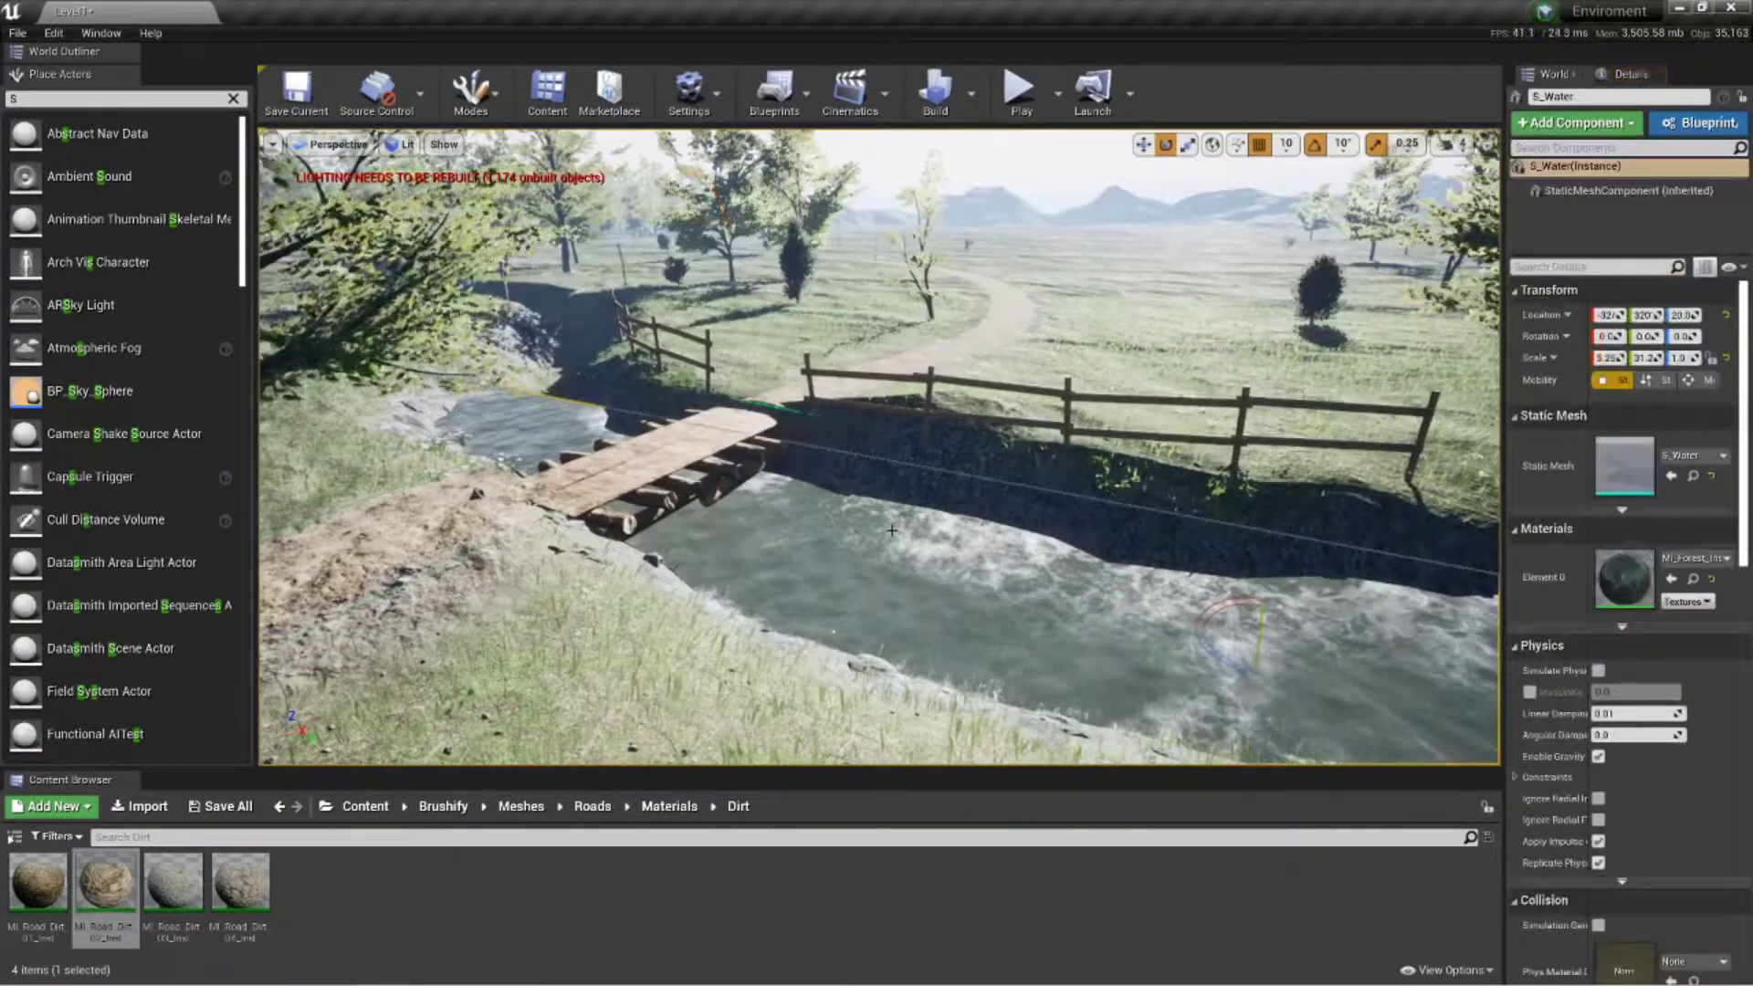
pyautogui.hotkey('ctrl', 'w')
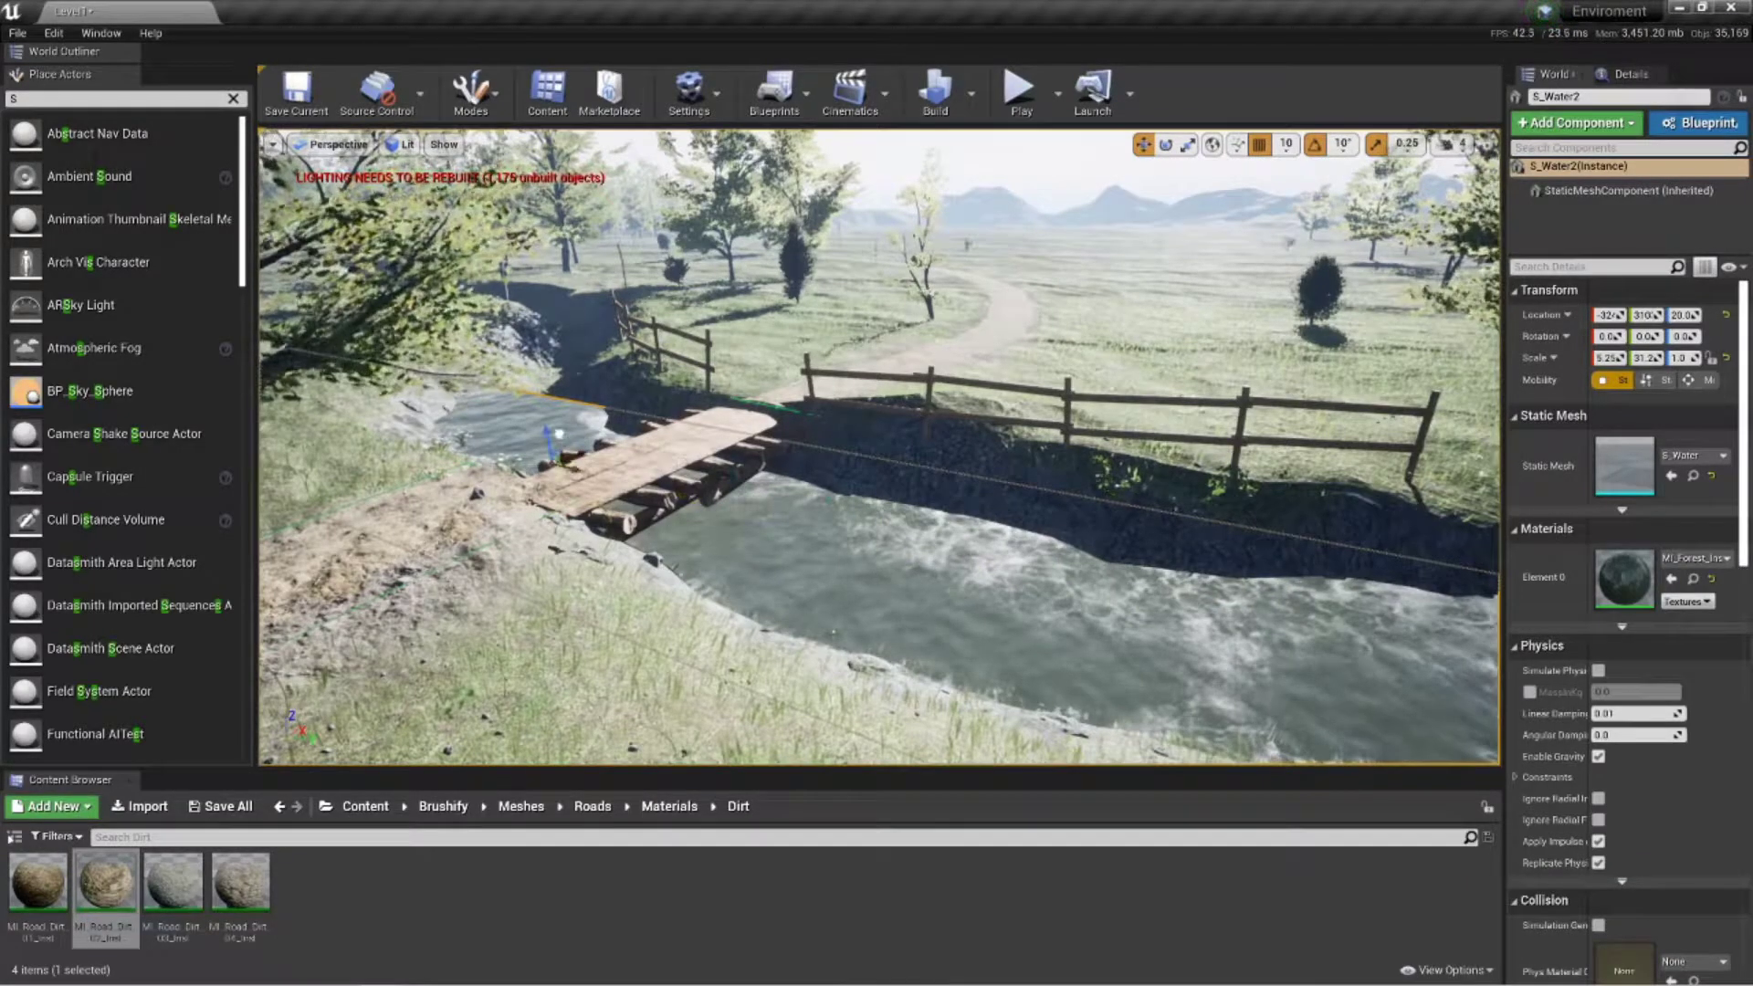
# Rotate the copied water plane horizontally to follow the stream's direction, and move it along the channel past the bridge
pyautogui.click(1166, 144)
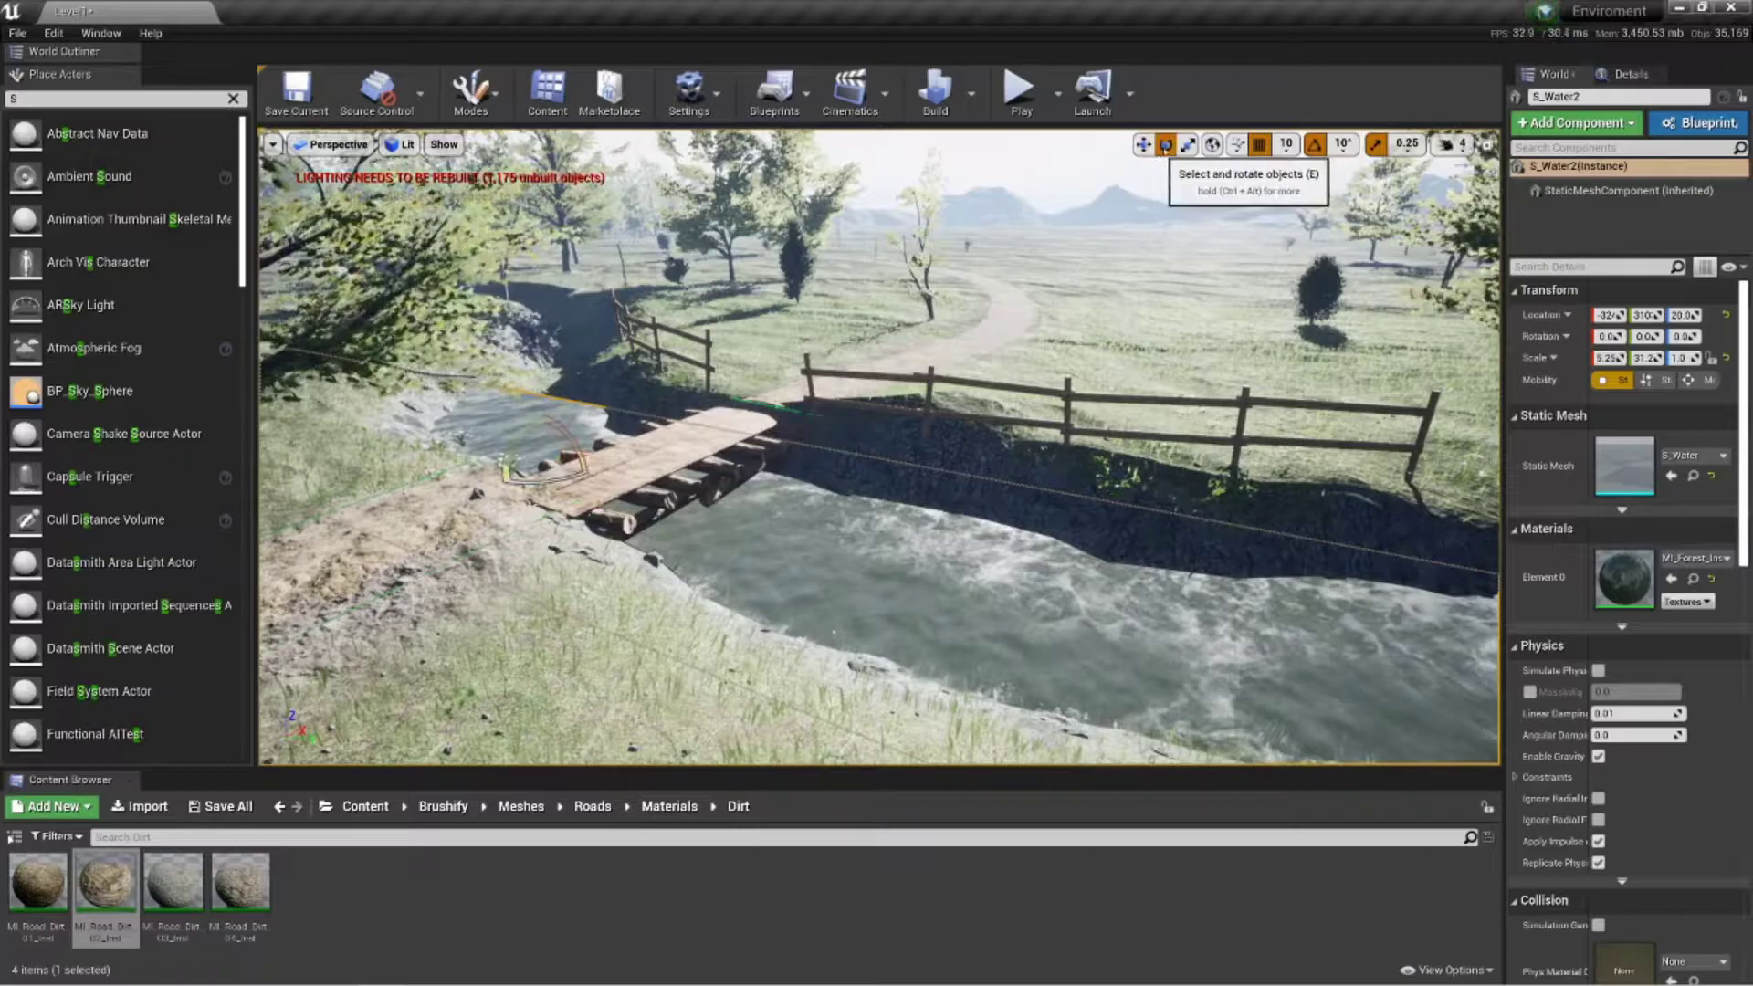
pyautogui.moveTo(575, 473); pyautogui.dragTo(583, 473)
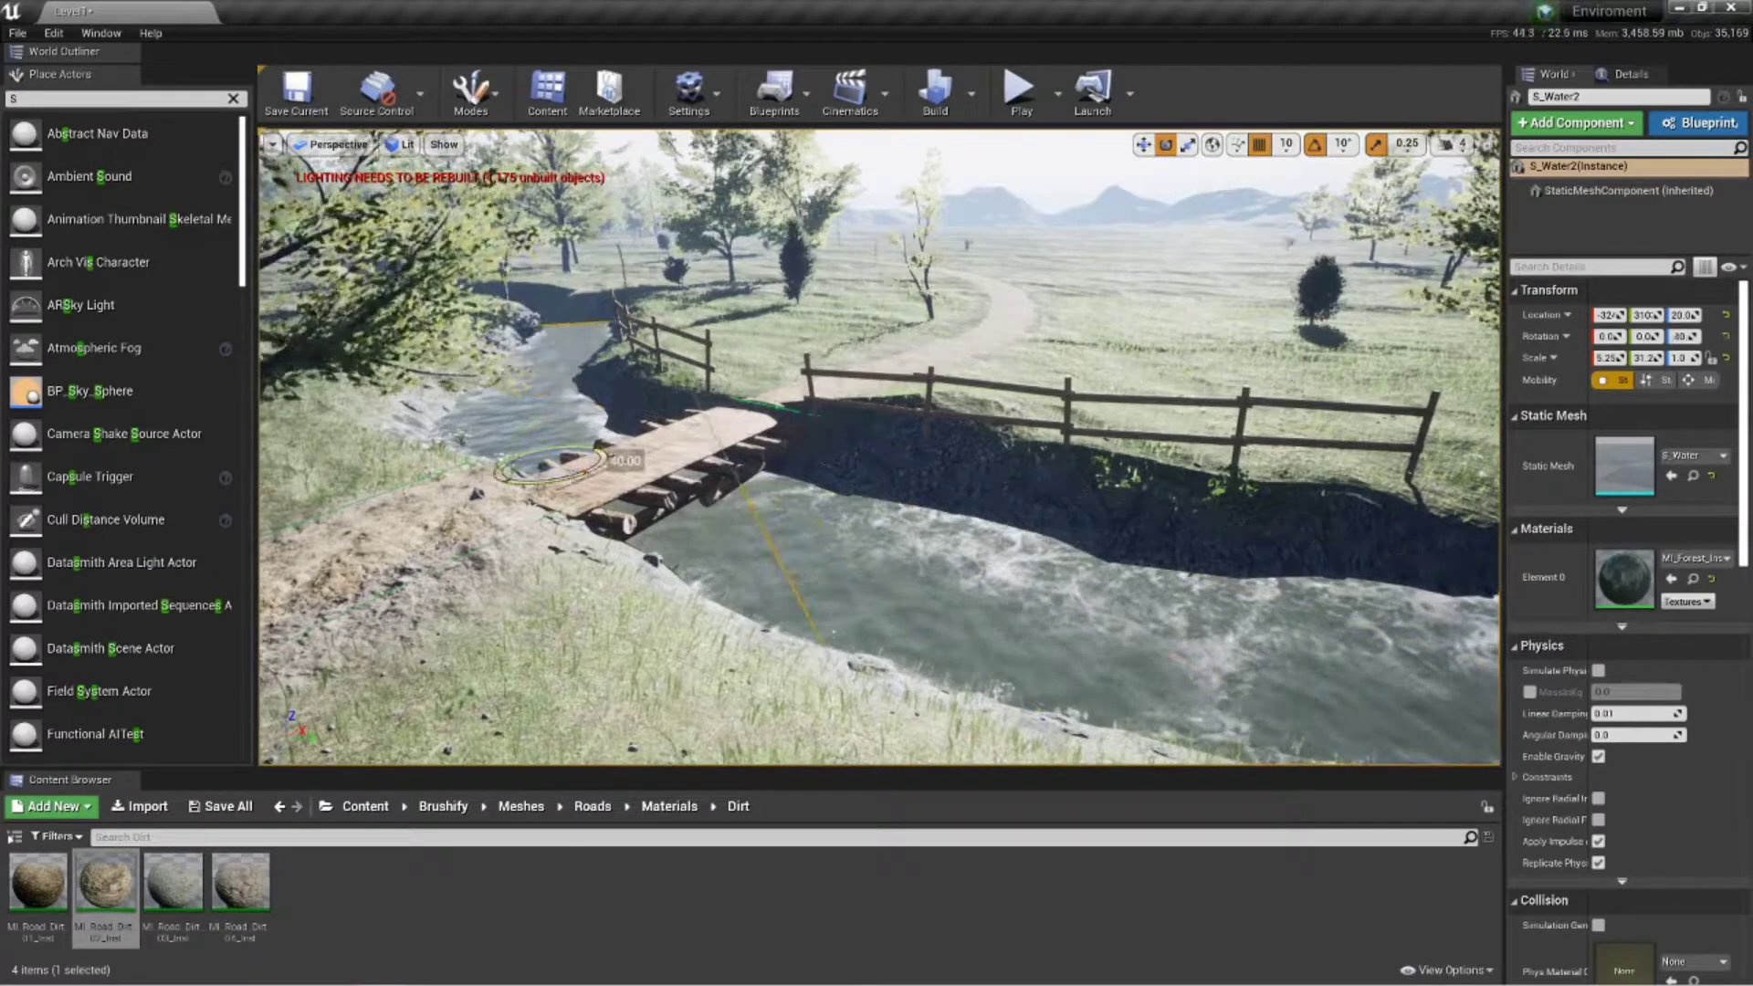
pyautogui.click(1143, 144)
pyautogui.moveTo(833, 512); pyautogui.dragTo(722, 621, button='right')
pyautogui.press('w')
pyautogui.press('s')
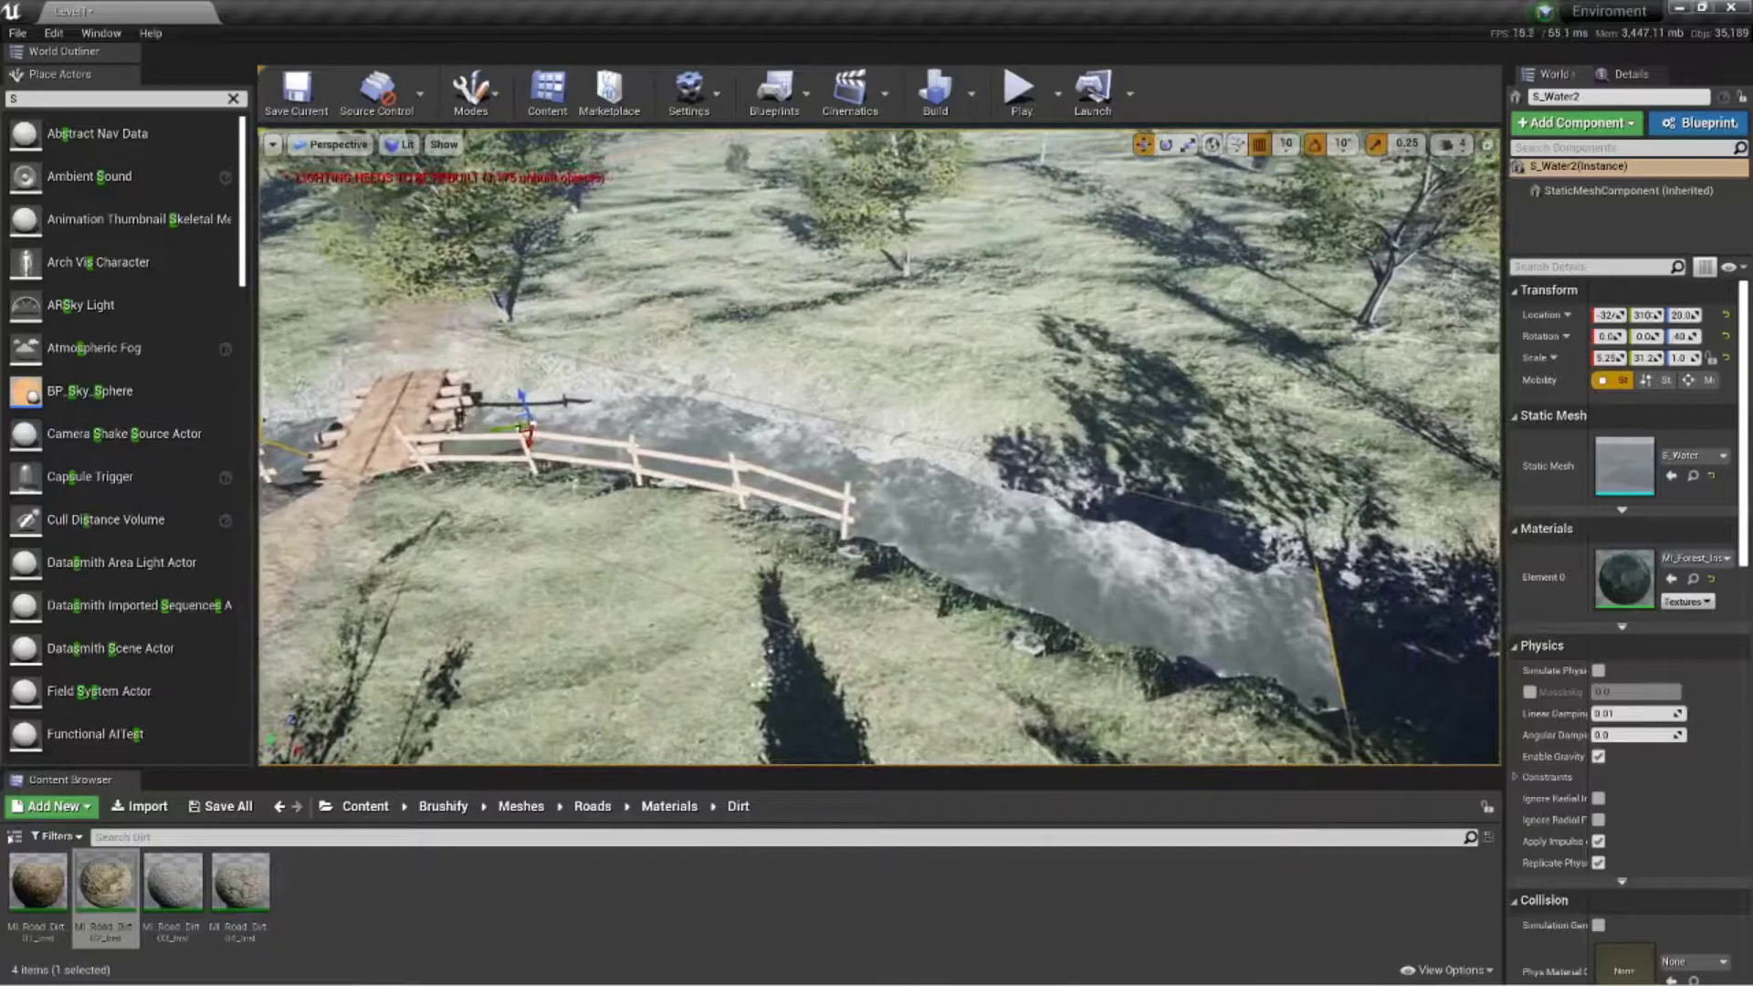
pyautogui.moveTo(512, 430); pyautogui.dragTo(694, 442)
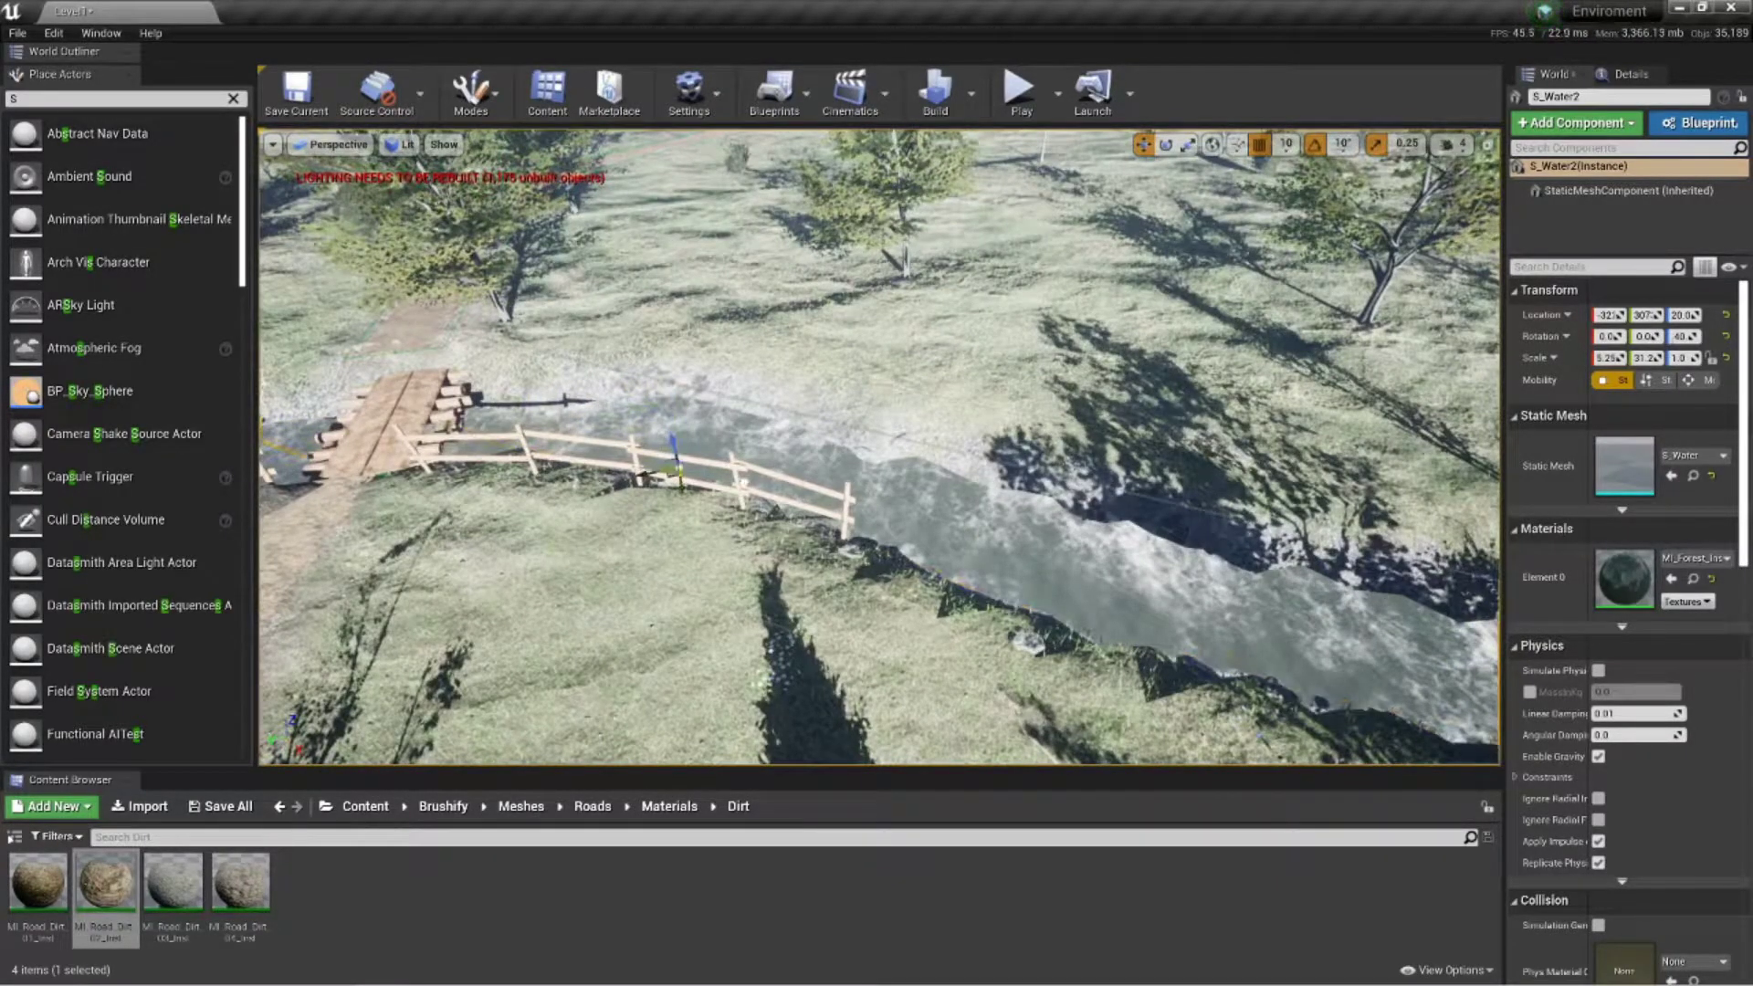
# Adjust the rotated water plane along the stream and duplicate it to extend the water beyond the fence
pyautogui.moveTo(749, 456); pyautogui.dragTo(869, 455, button='right')
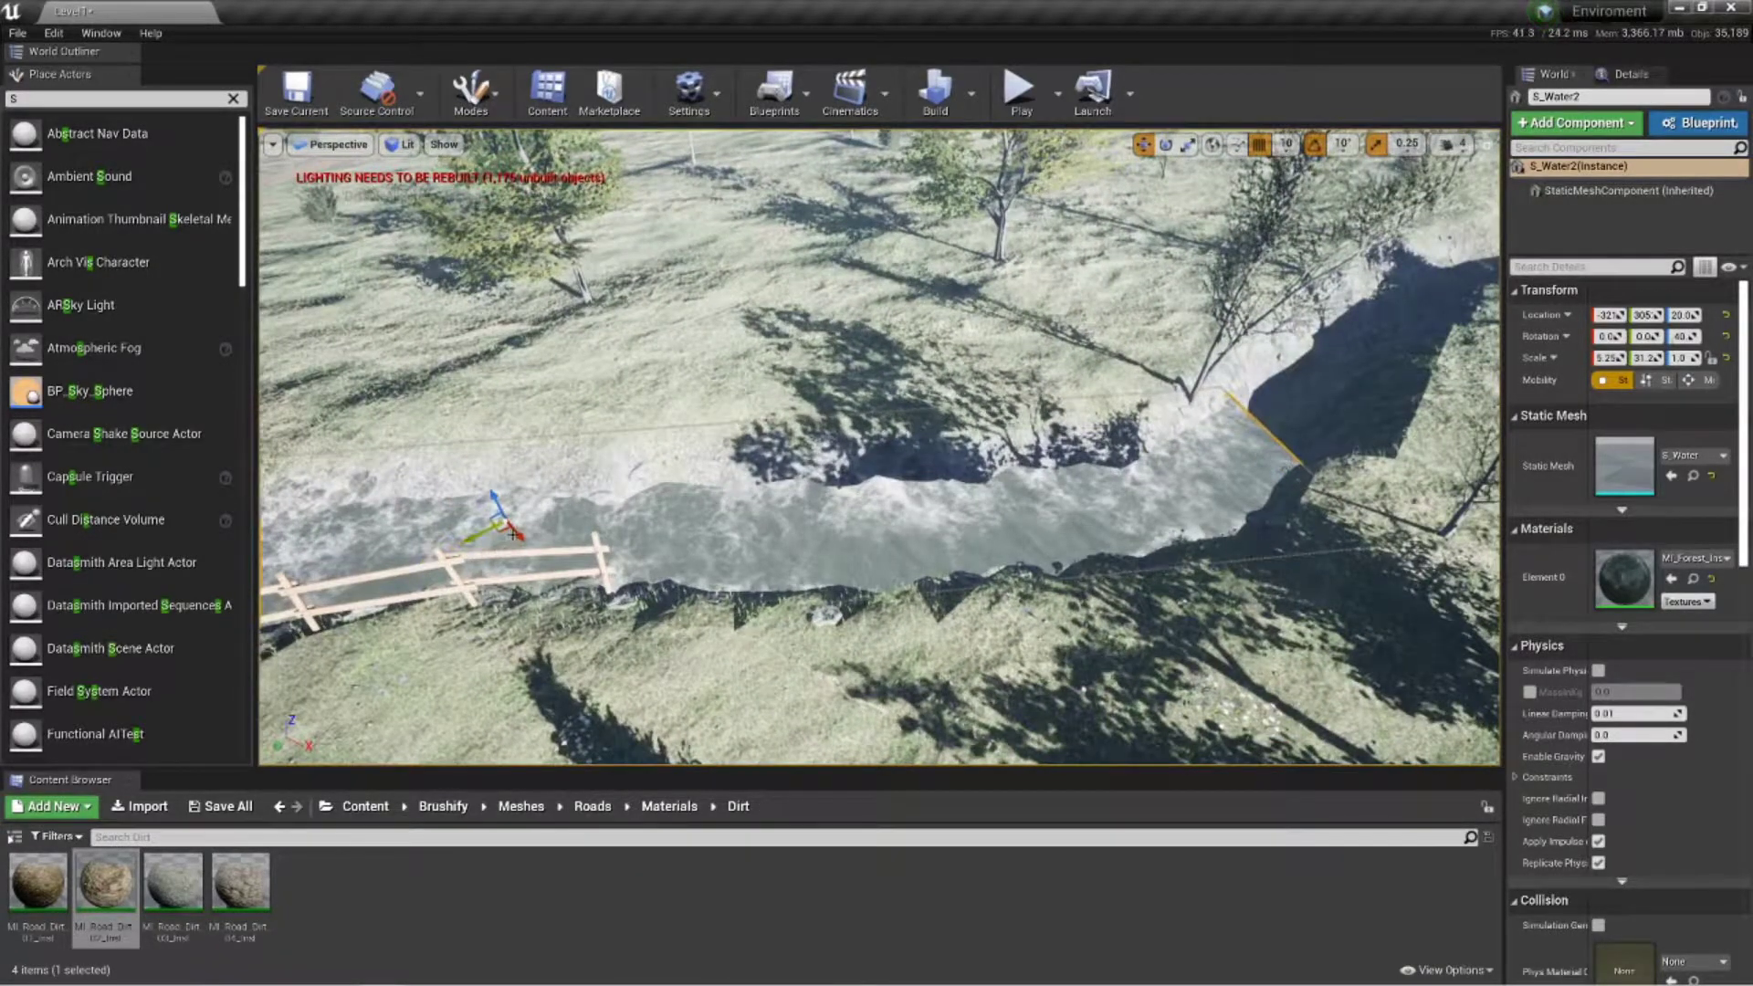
pyautogui.press('f')
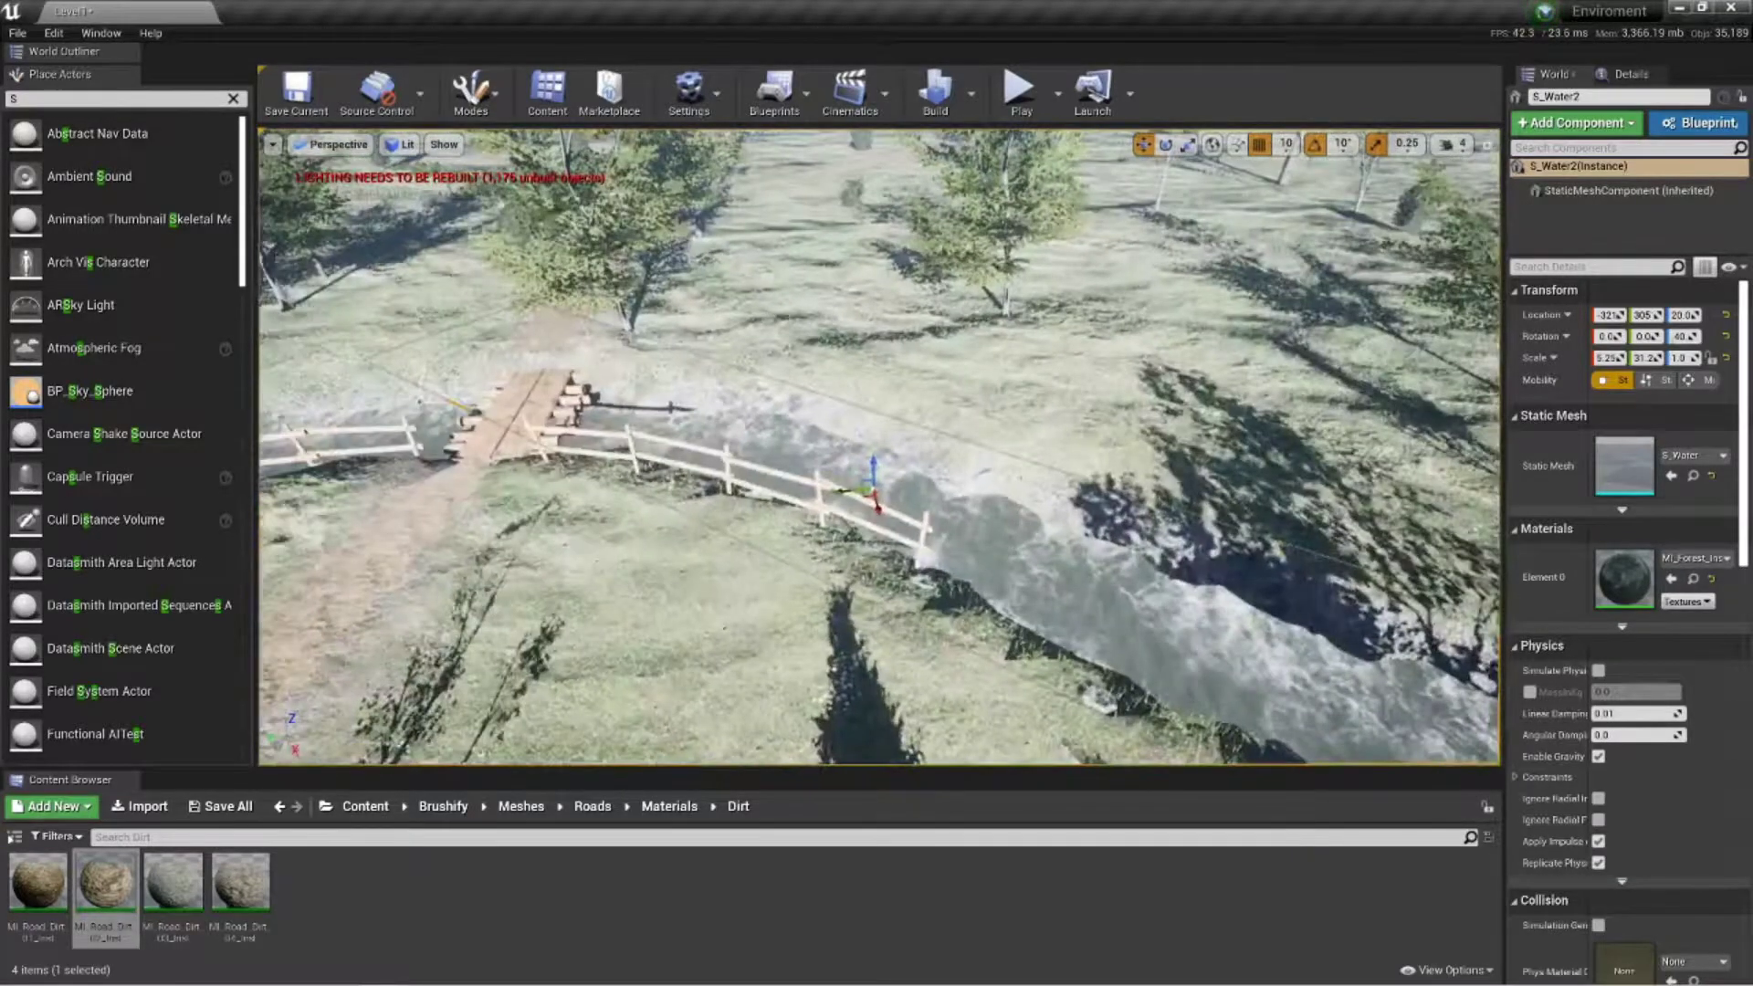
pyautogui.moveTo(841, 491); pyautogui.dragTo(979, 544)
pyautogui.moveTo(979, 544); pyautogui.dragTo(1069, 493, button='right')
pyautogui.moveTo(1056, 582); pyautogui.dragTo(812, 632, button='right')
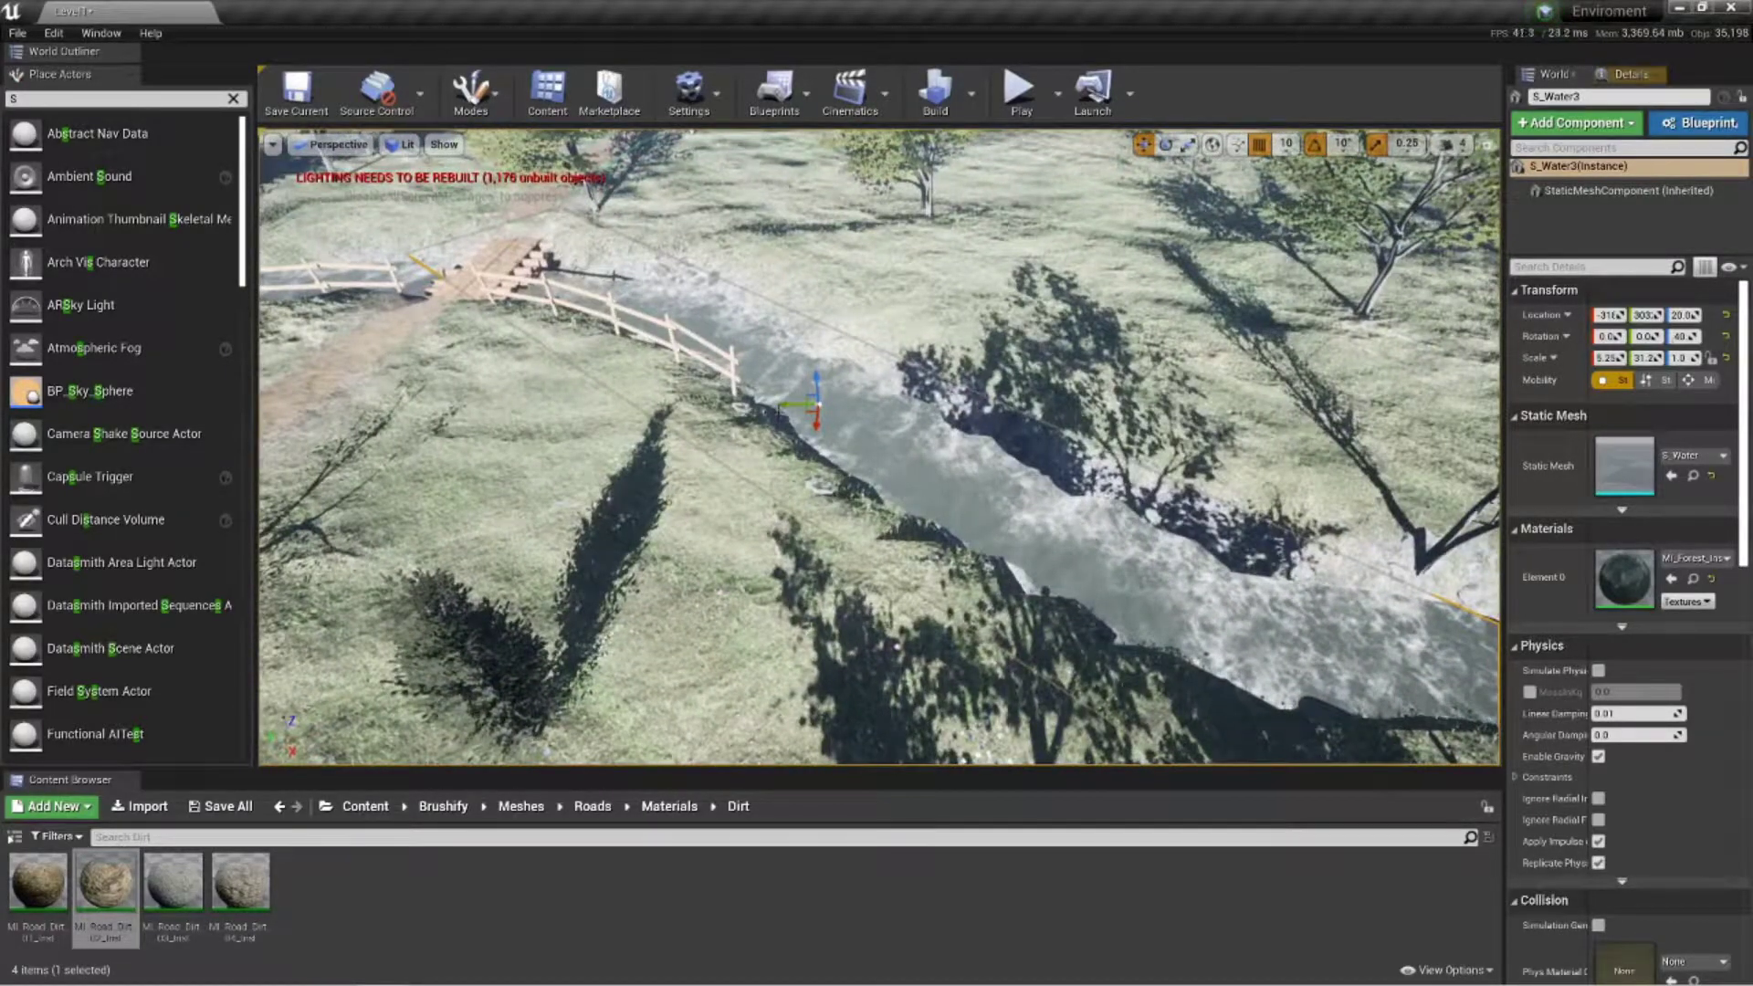
# Move the newest water plane farther along the stream channel and rotate it to fill the next bend
pyautogui.keyDown('alt'); pyautogui.moveTo(791, 404); pyautogui.dragTo(1406, 622); pyautogui.keyUp('alt')
pyautogui.press('f')
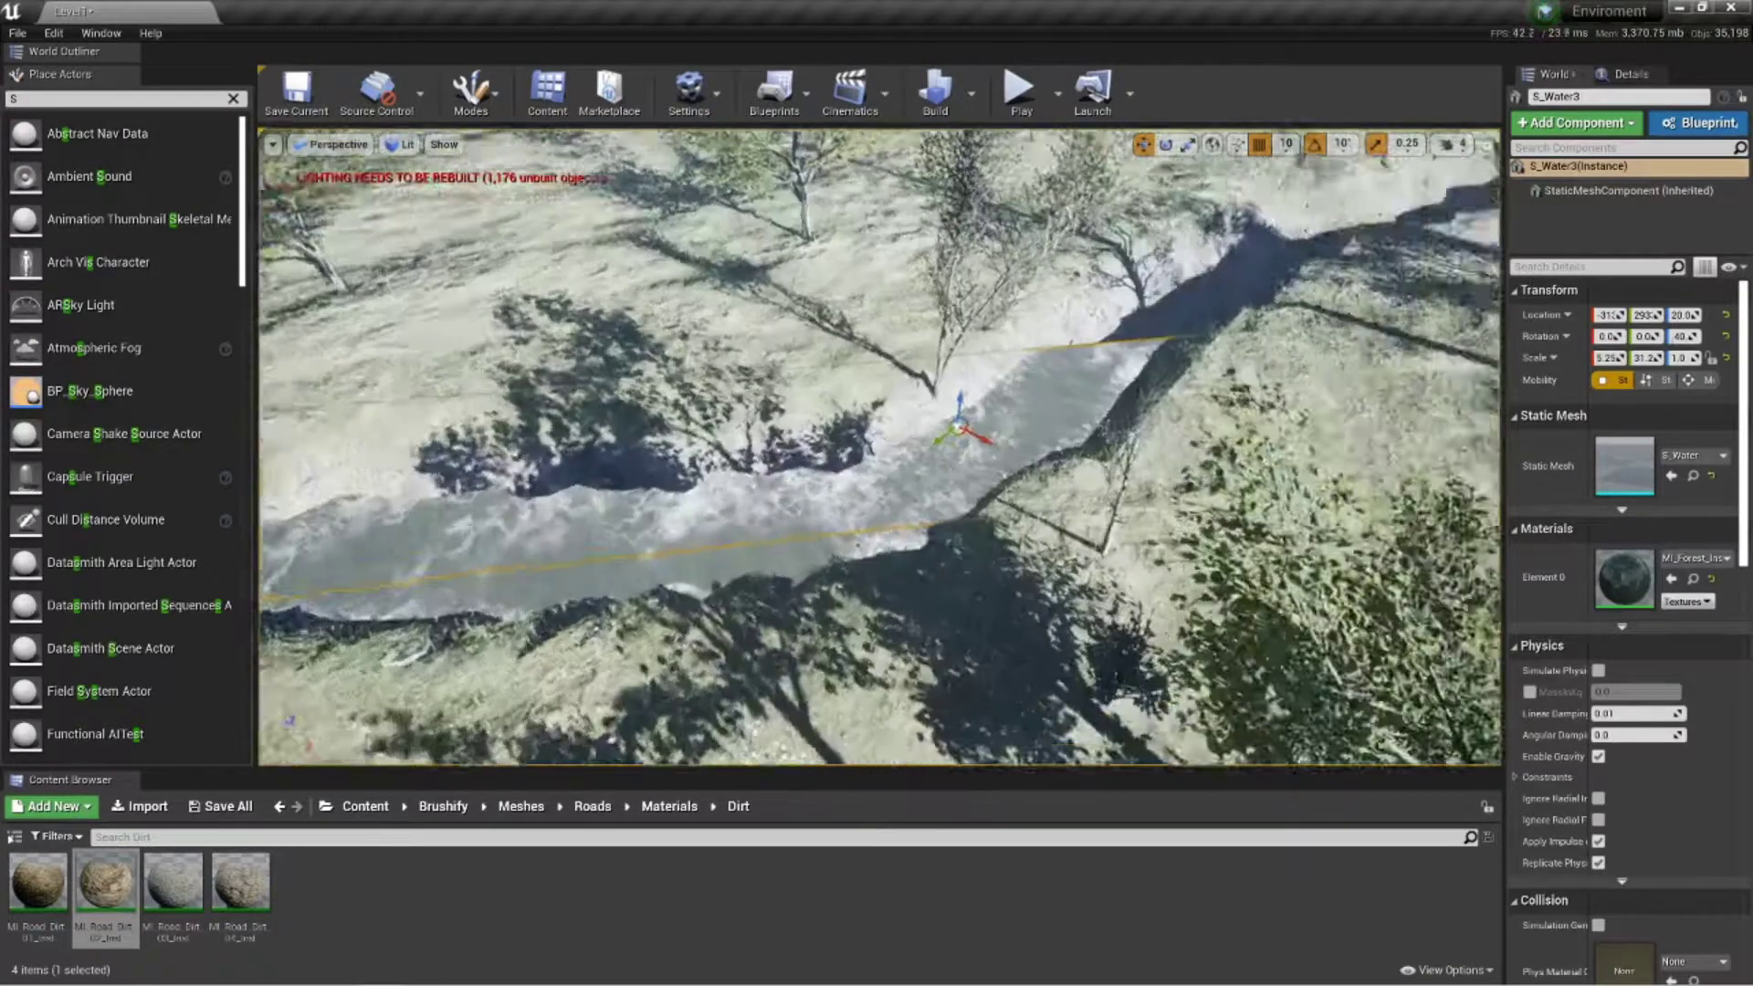
pyautogui.moveTo(1683, 337)
pyautogui.mouseDown()
pyautogui.moveTo(1654, 337)
pyautogui.moveTo(1701, 337)
pyautogui.moveTo(1662, 337)
pyautogui.mouseUp()
pyautogui.moveTo(875, 449); pyautogui.dragTo(986, 333)
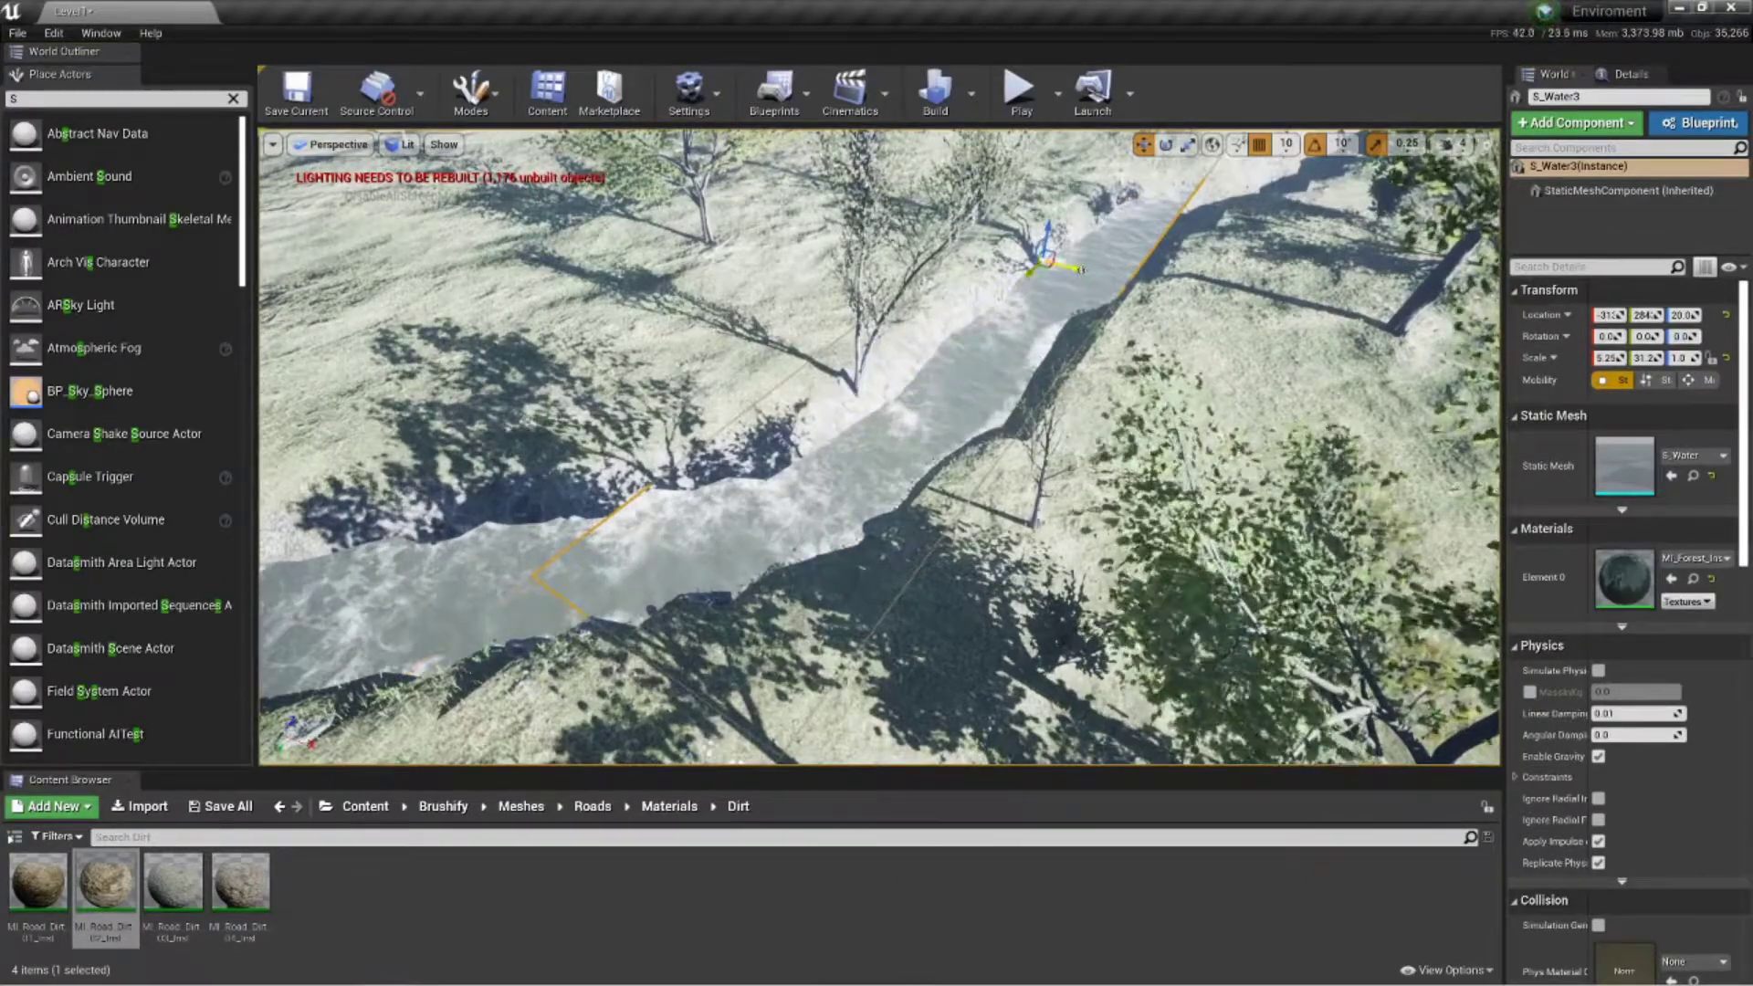
pyautogui.moveTo(1135, 278); pyautogui.dragTo(1083, 193, button='right')
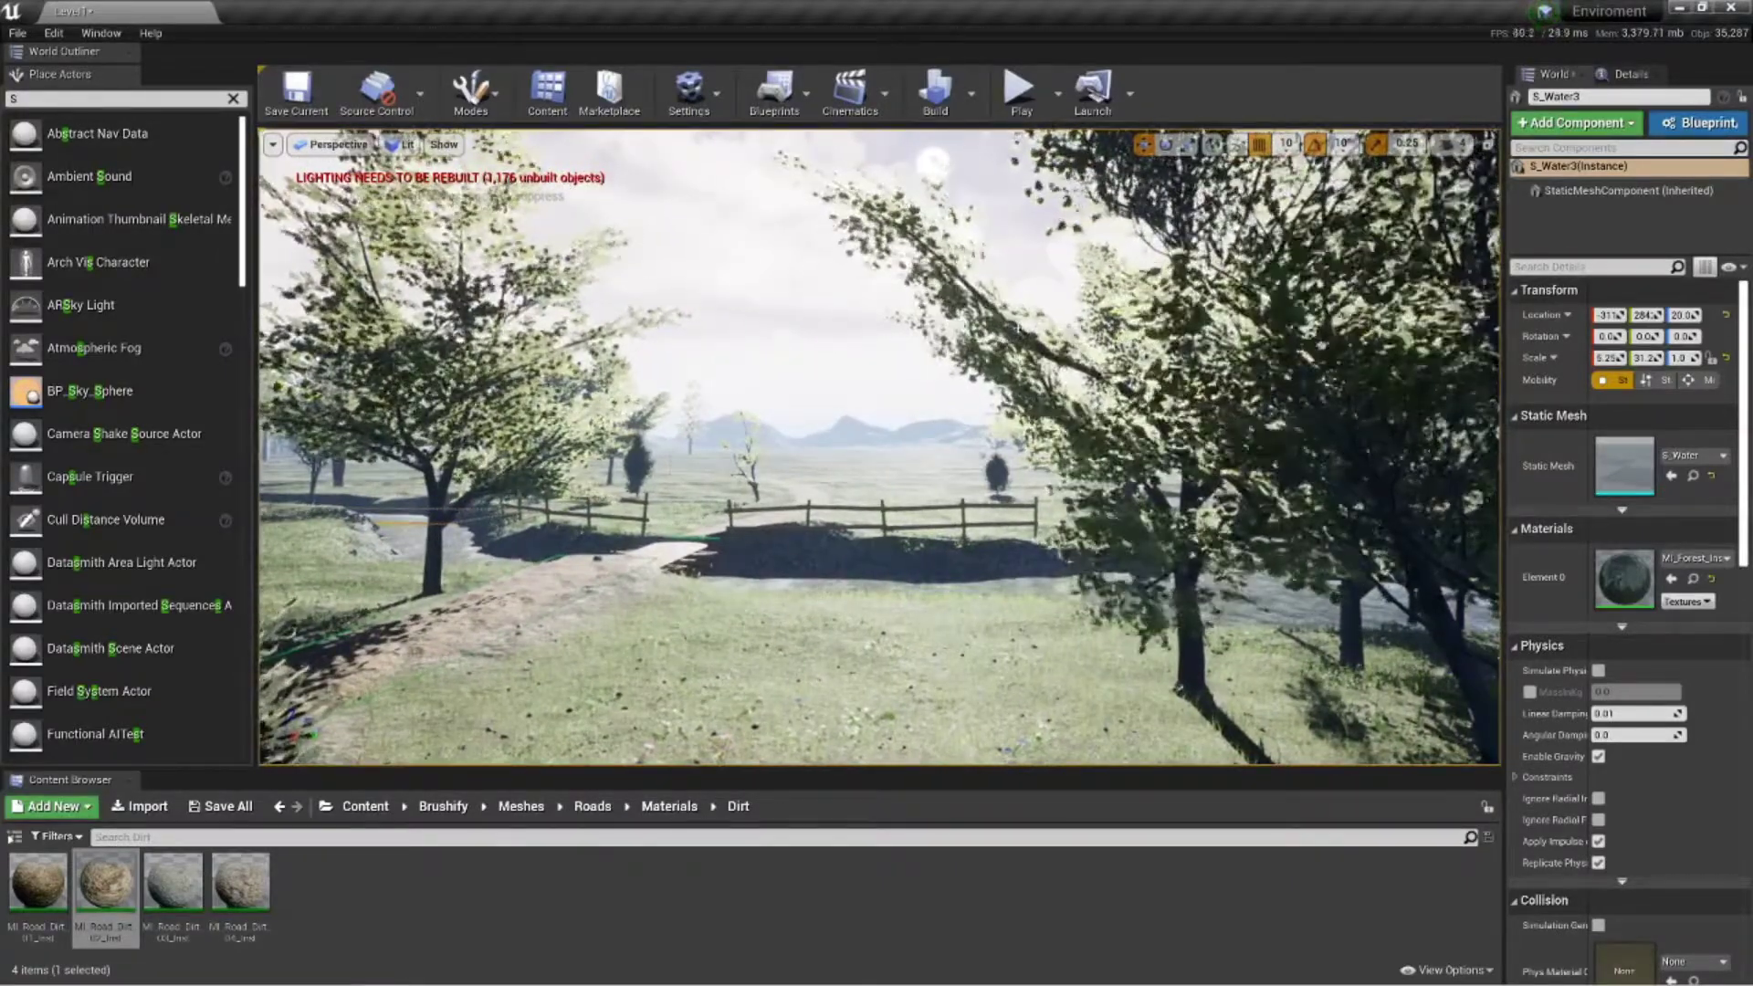